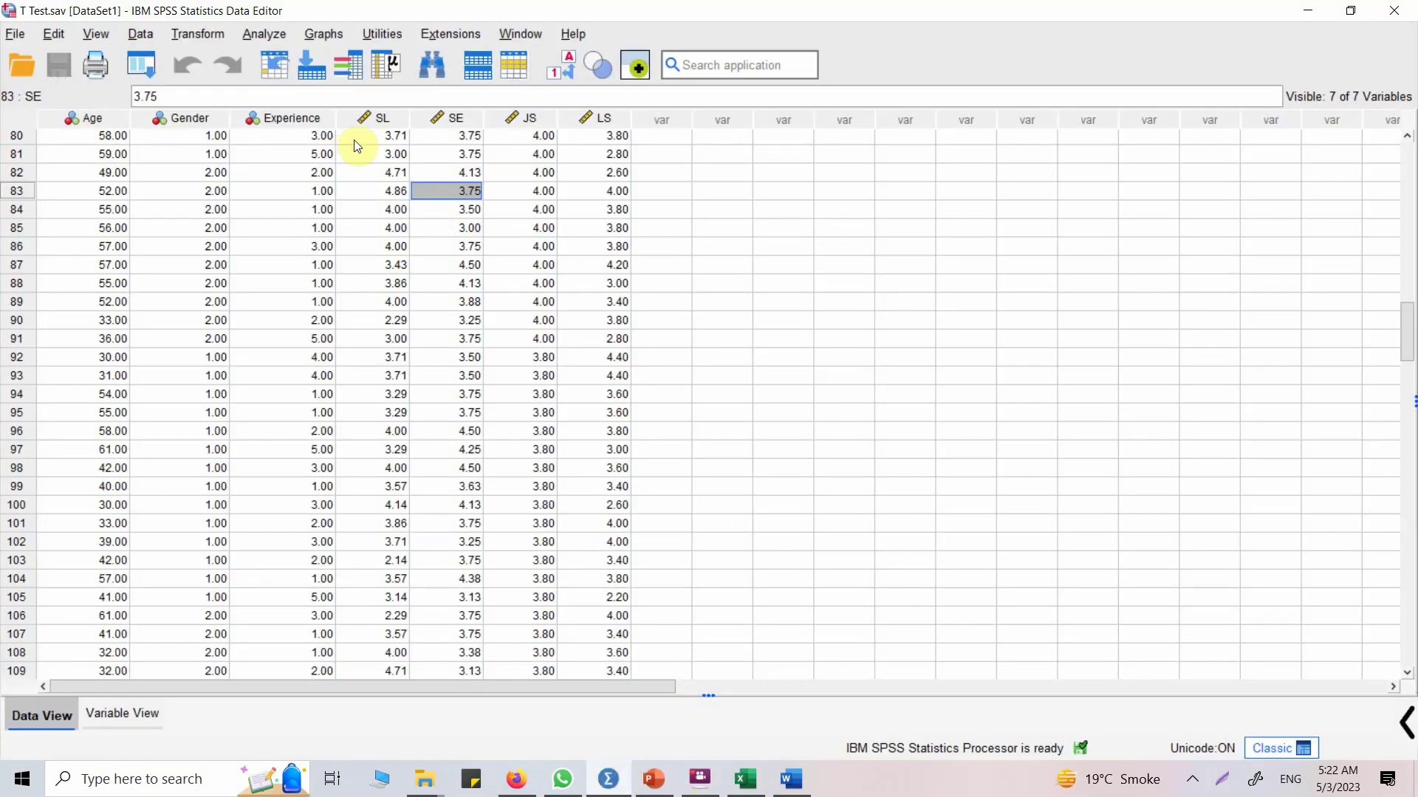
Step: Examine how the JS scores are recorded against the Gender codes 1 and 2 in the data set
{"action": "left_click", "coordinate": [521, 120]}
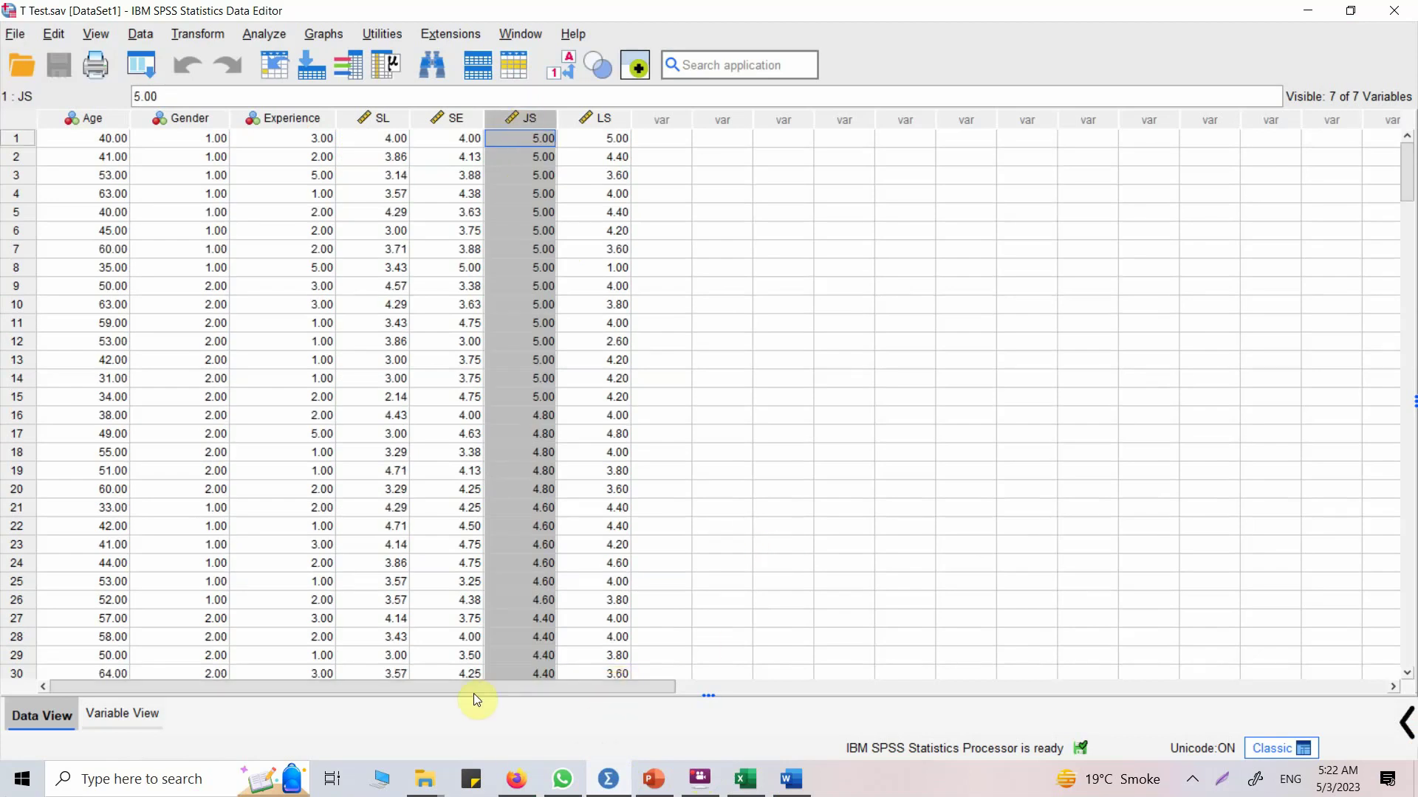
{"action": "left_click", "coordinate": [189, 118]}
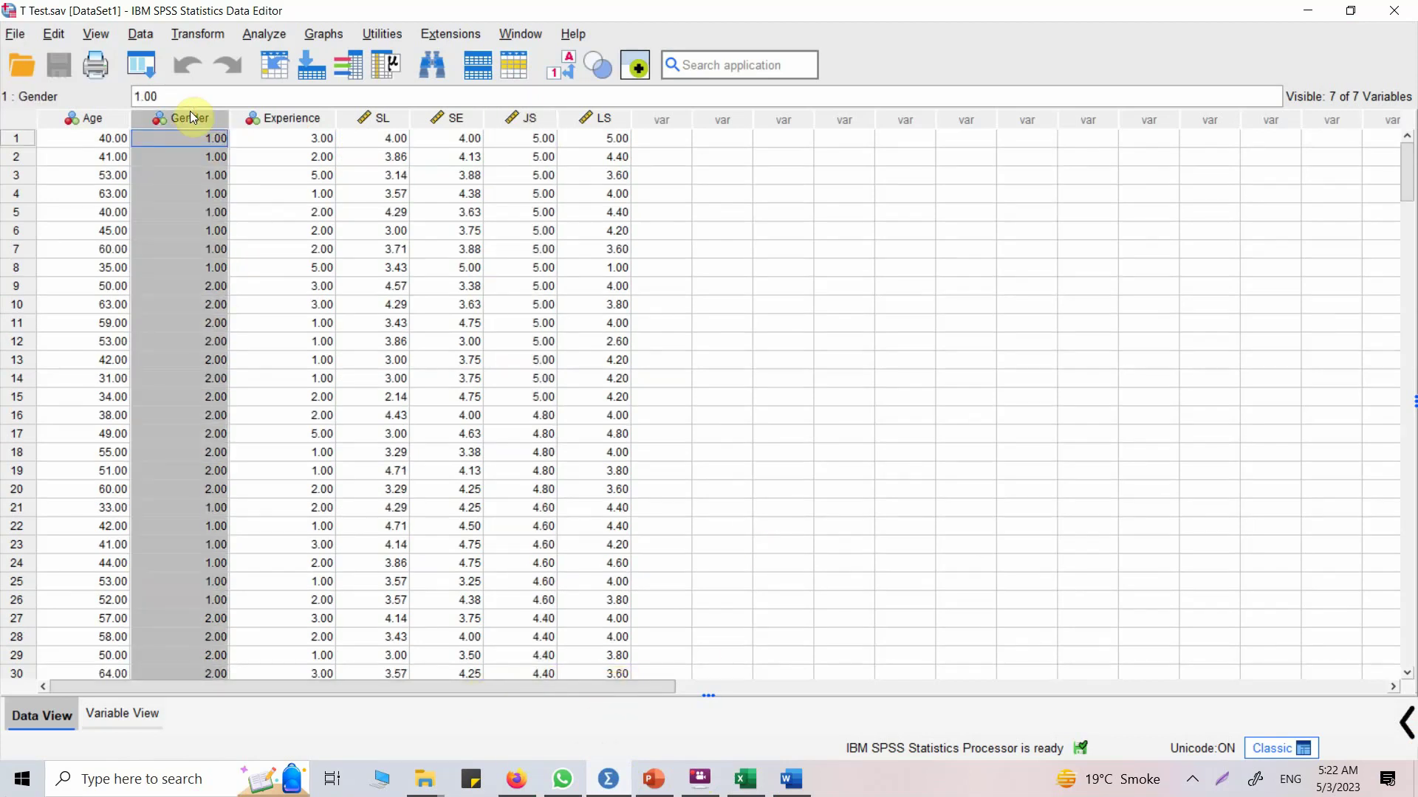
{"action": "left_click", "coordinate": [517, 138]}
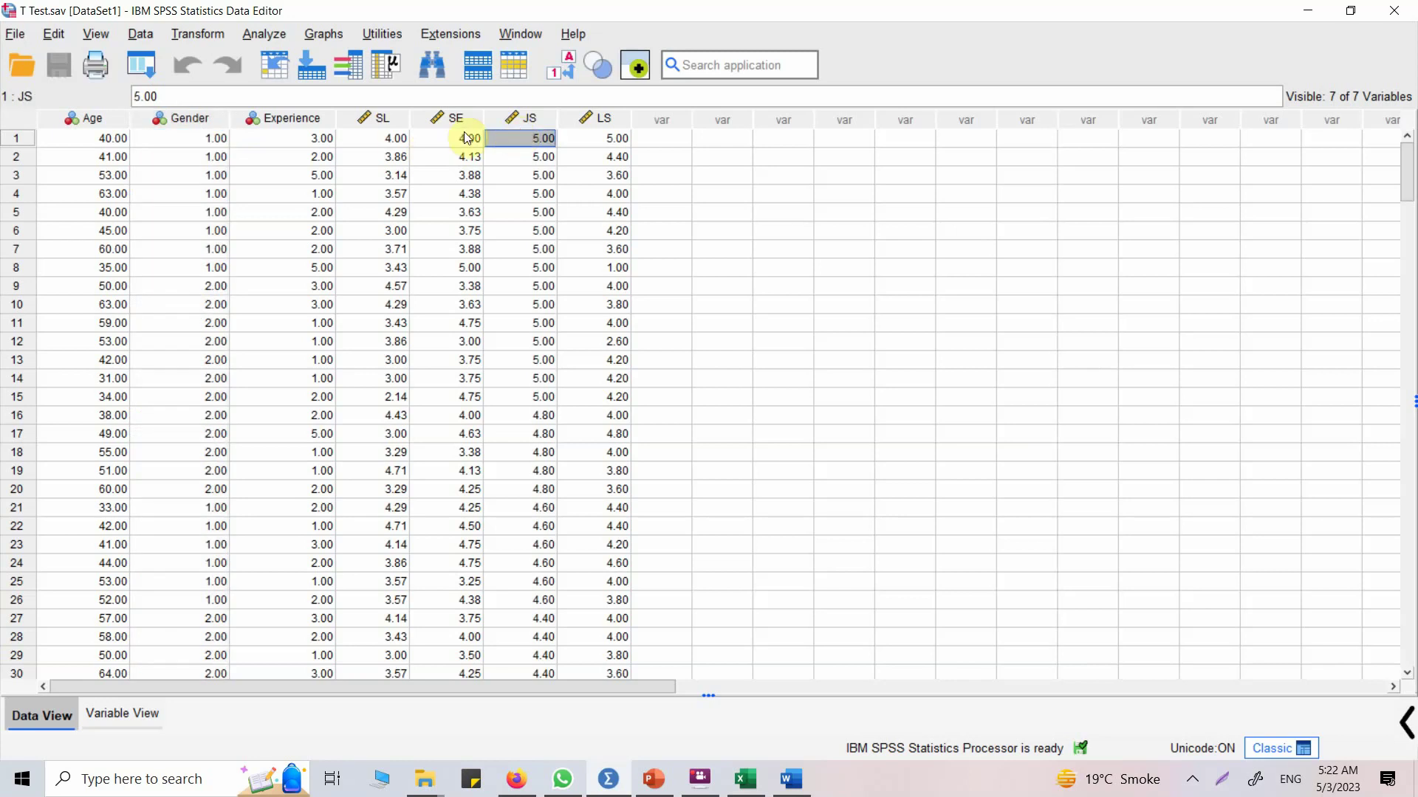
{"action": "left_click", "coordinate": [166, 137]}
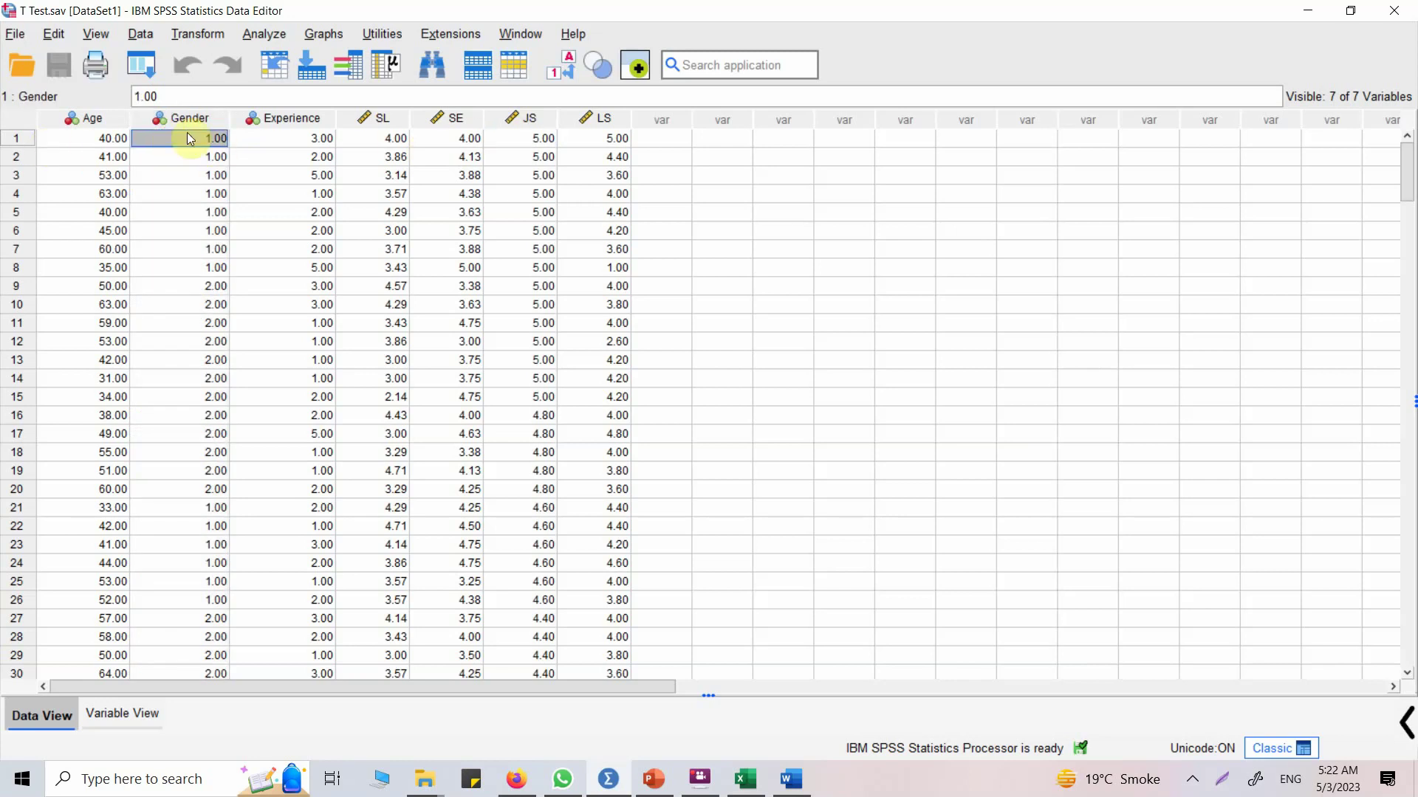
{"action": "left_click", "coordinate": [526, 139]}
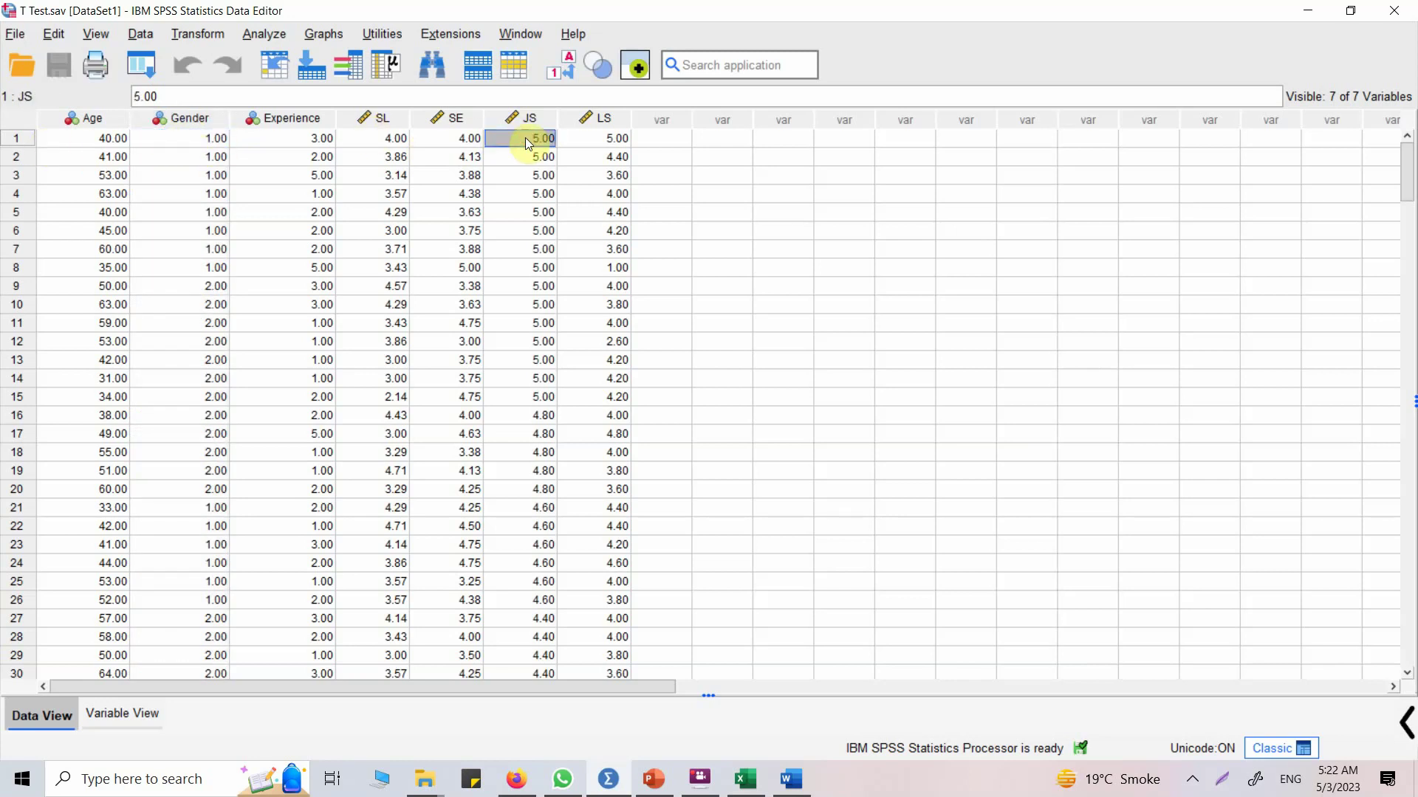
{"action": "left_click", "coordinate": [197, 157]}
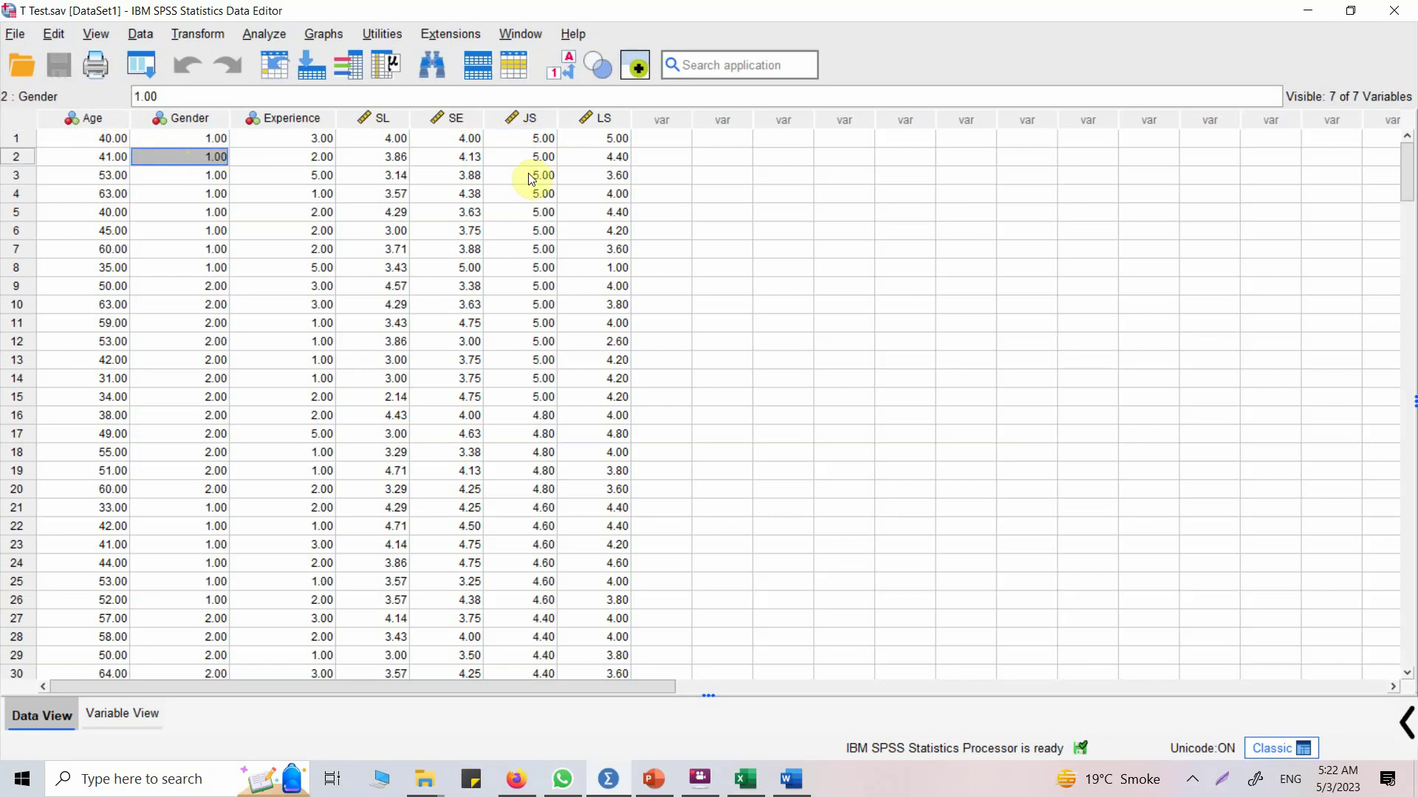
{"action": "left_click", "coordinate": [209, 288]}
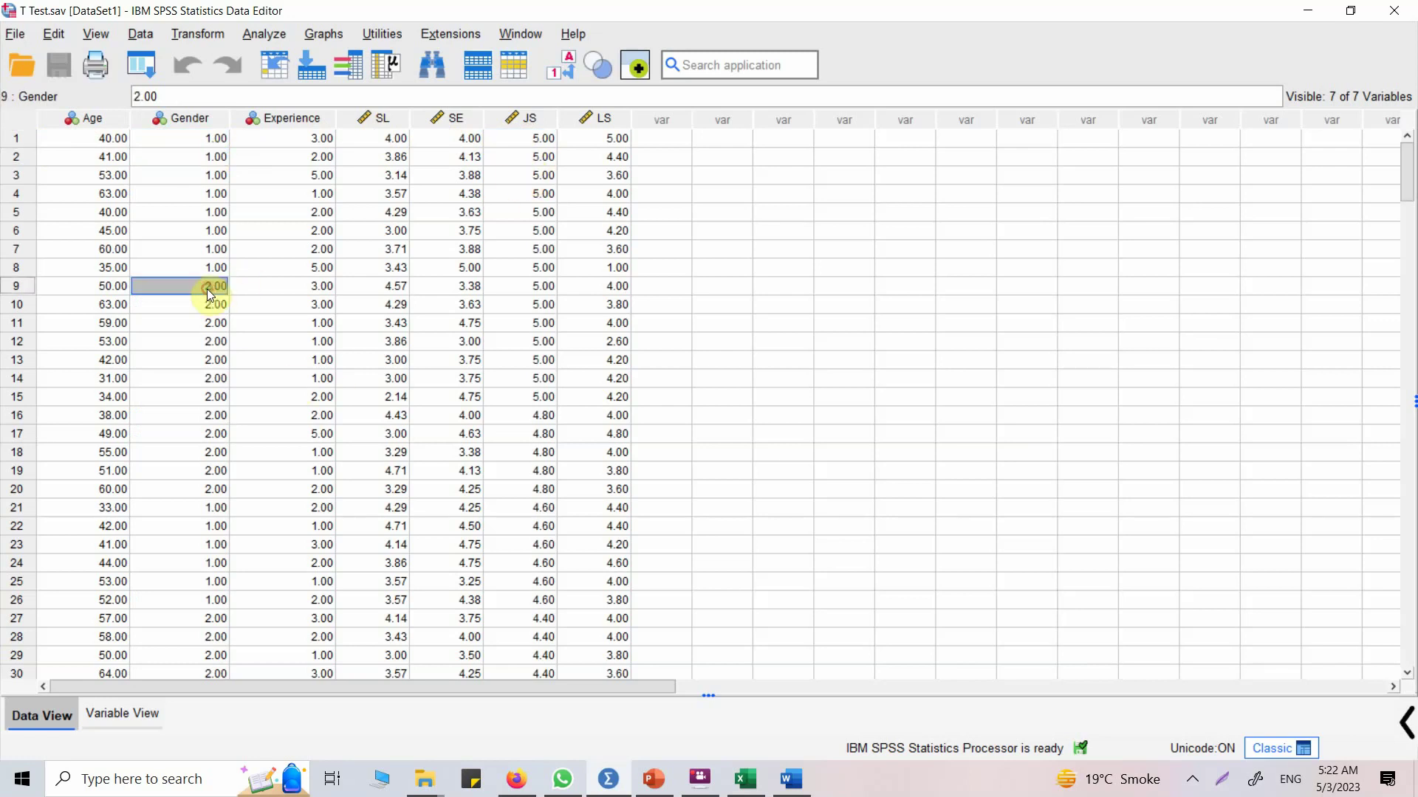
{"action": "left_click", "coordinate": [526, 288]}
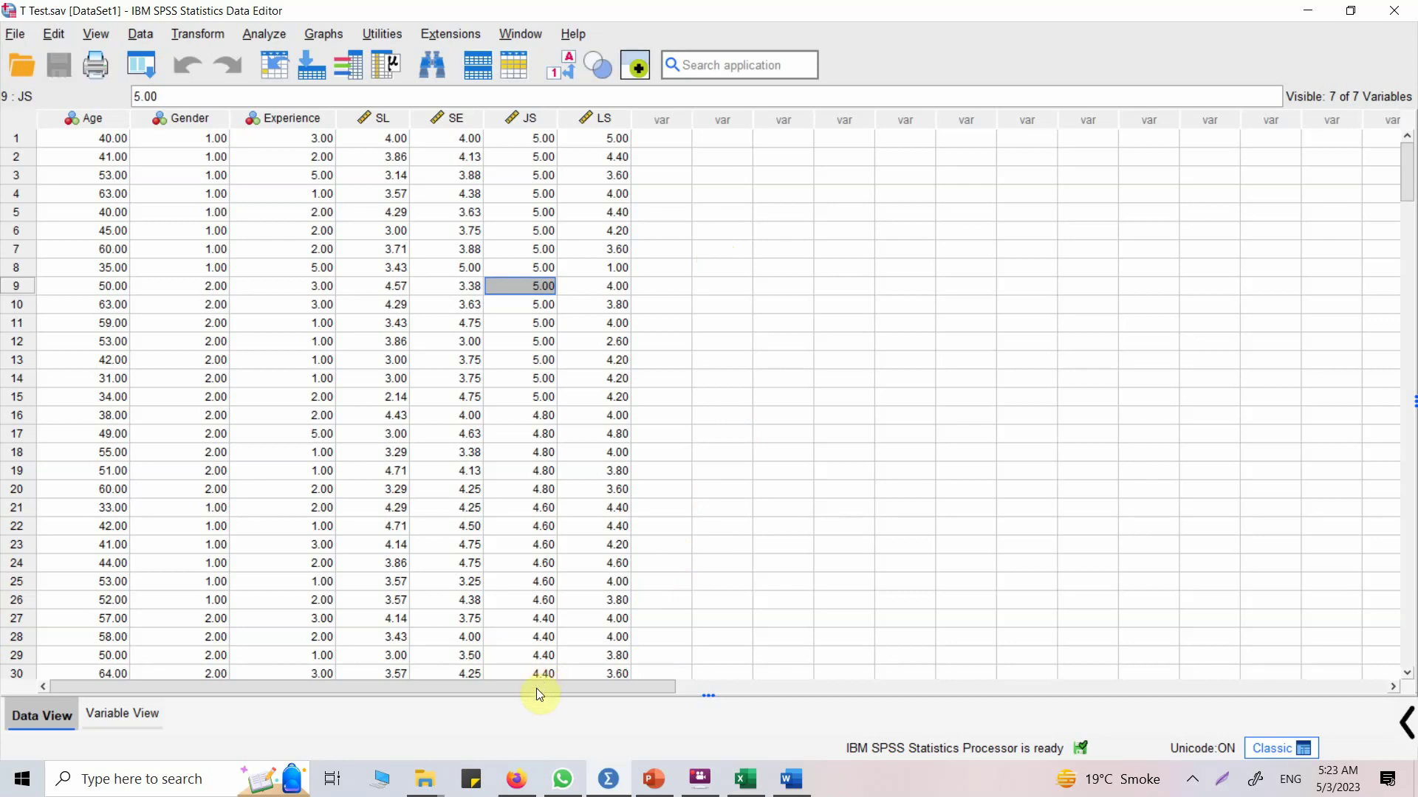
Step: Switch to ChatGPT in Firefox and begin a message: "I have a variable Job Satisfaction, that is to be compared between Male and Female respondents,"
{"action": "left_click", "coordinate": [516, 778]}
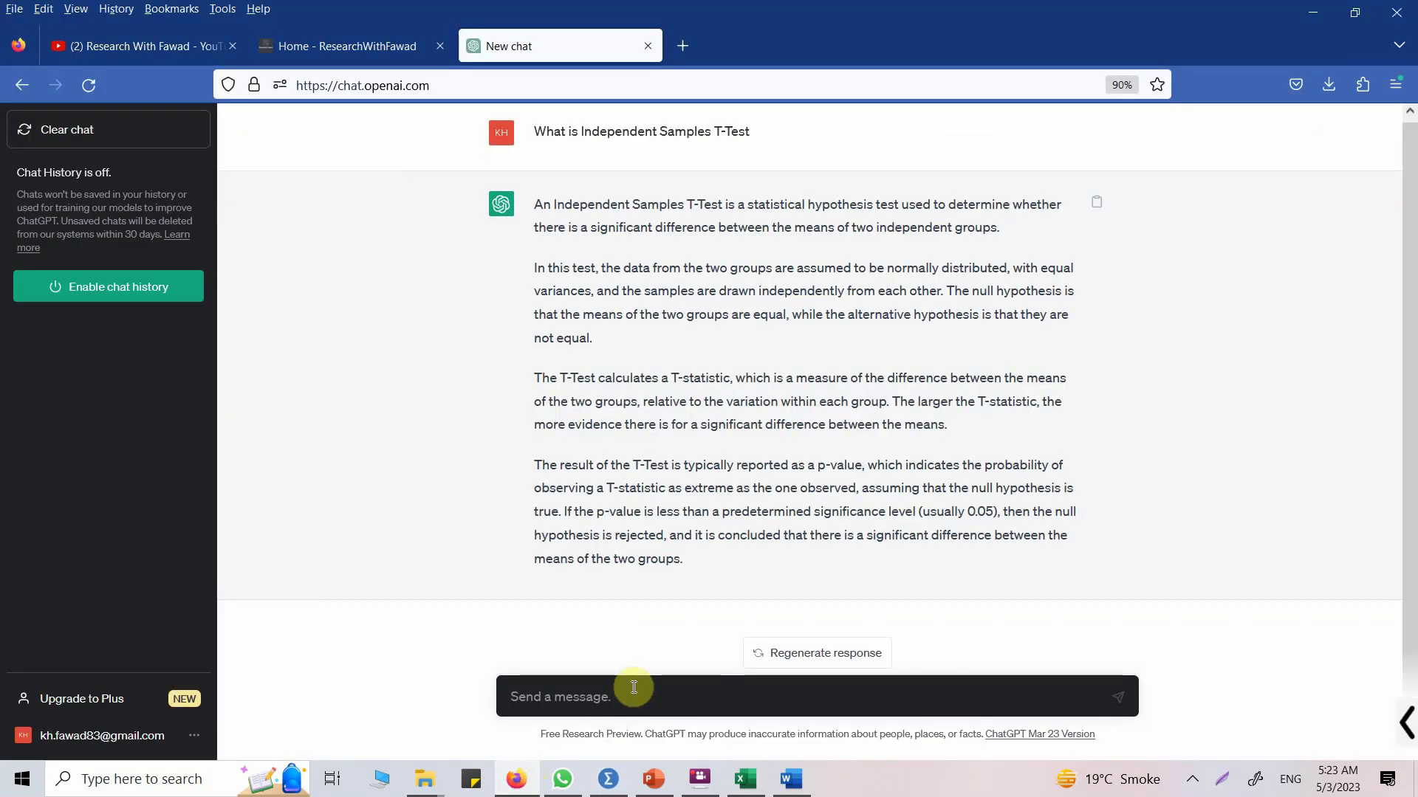
{"action": "type", "text": "I have "}
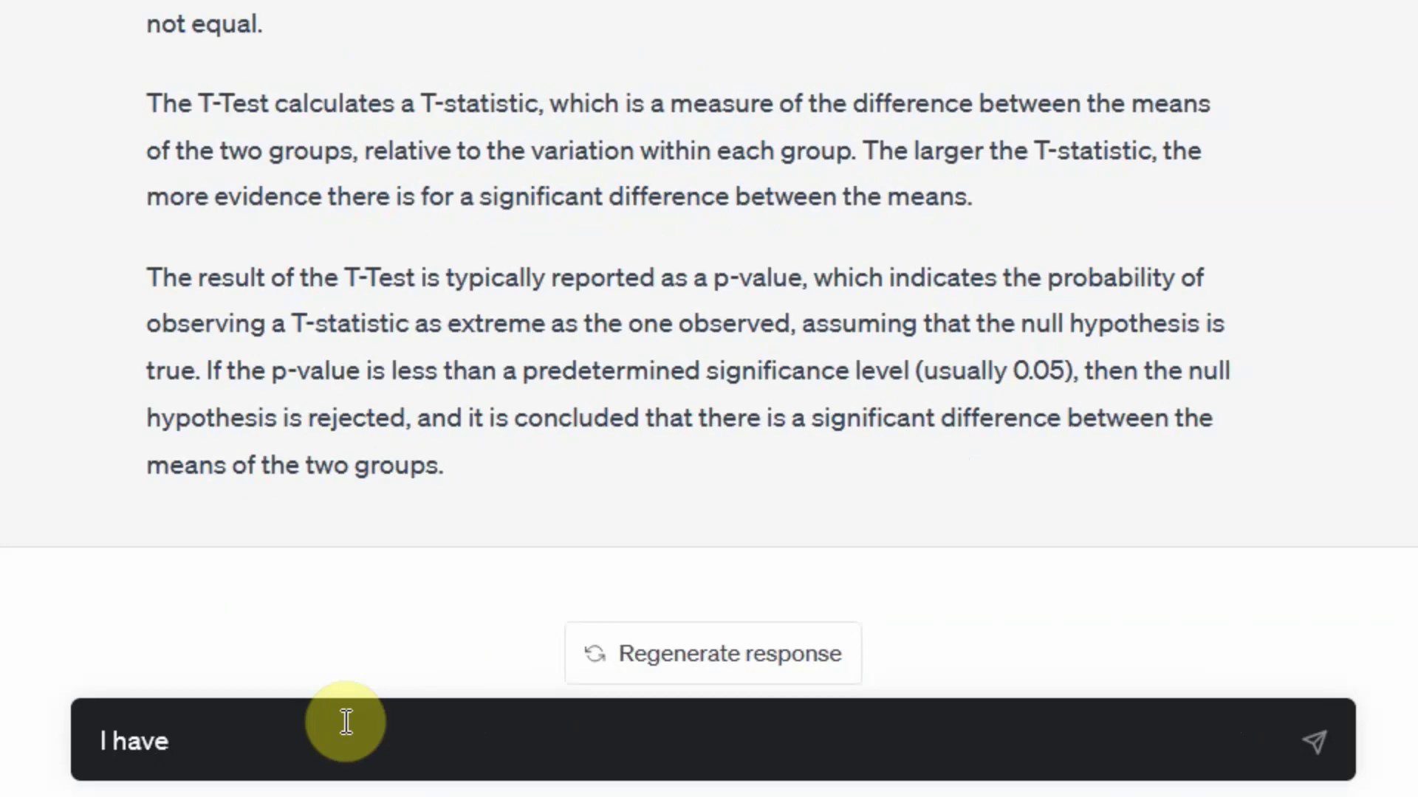
{"action": "type", "text": "a variable "}
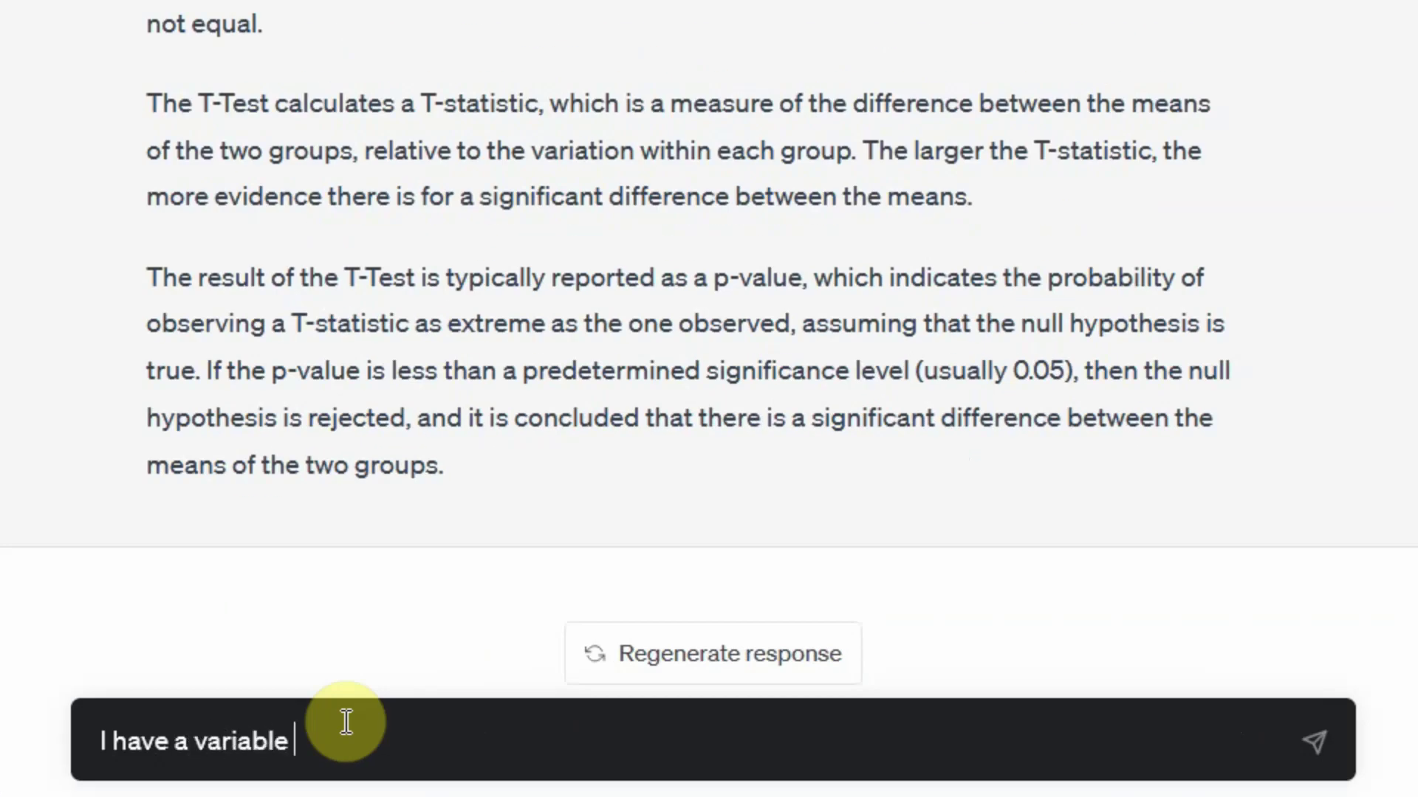
{"action": "type", "text": "Job Satisfac"}
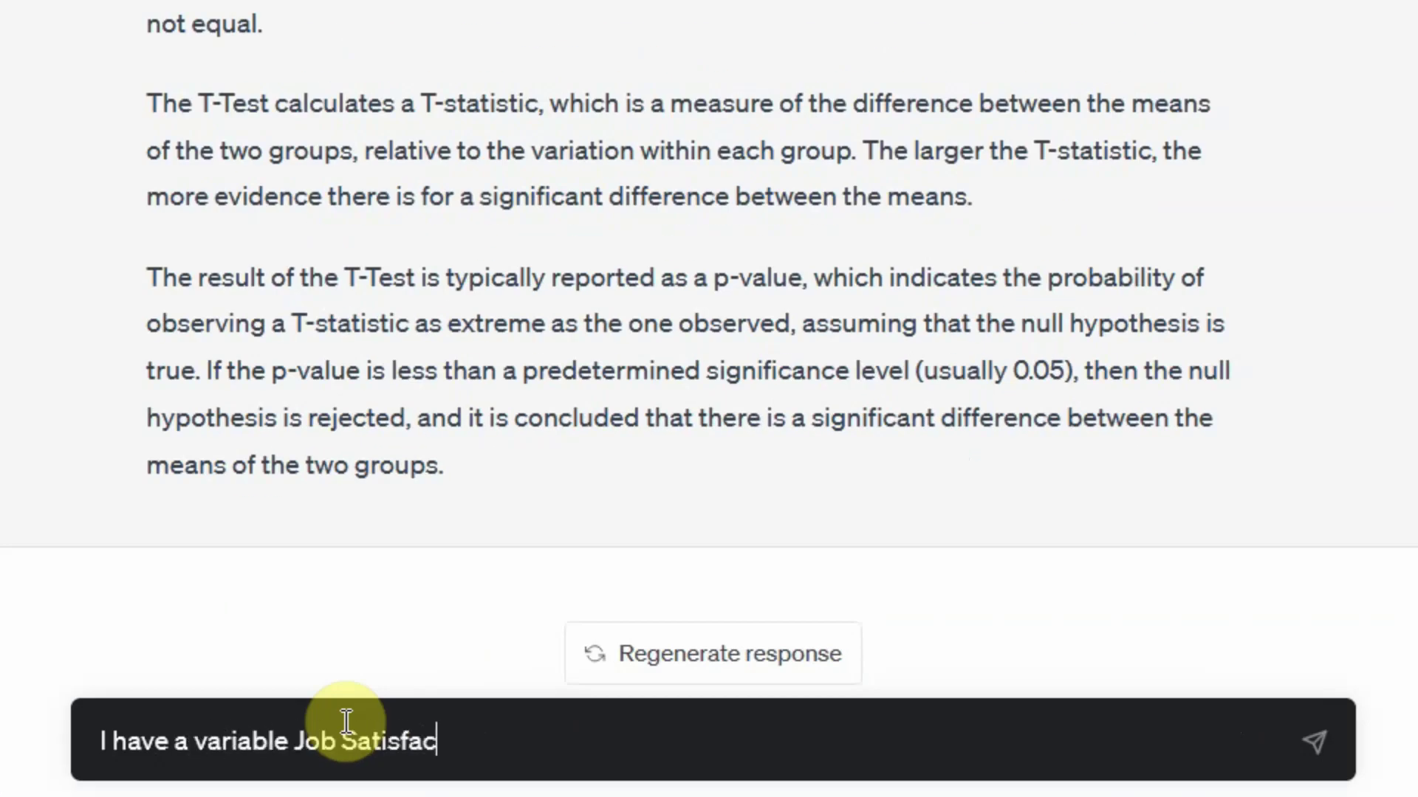
{"action": "type", "text": "tion, that is "}
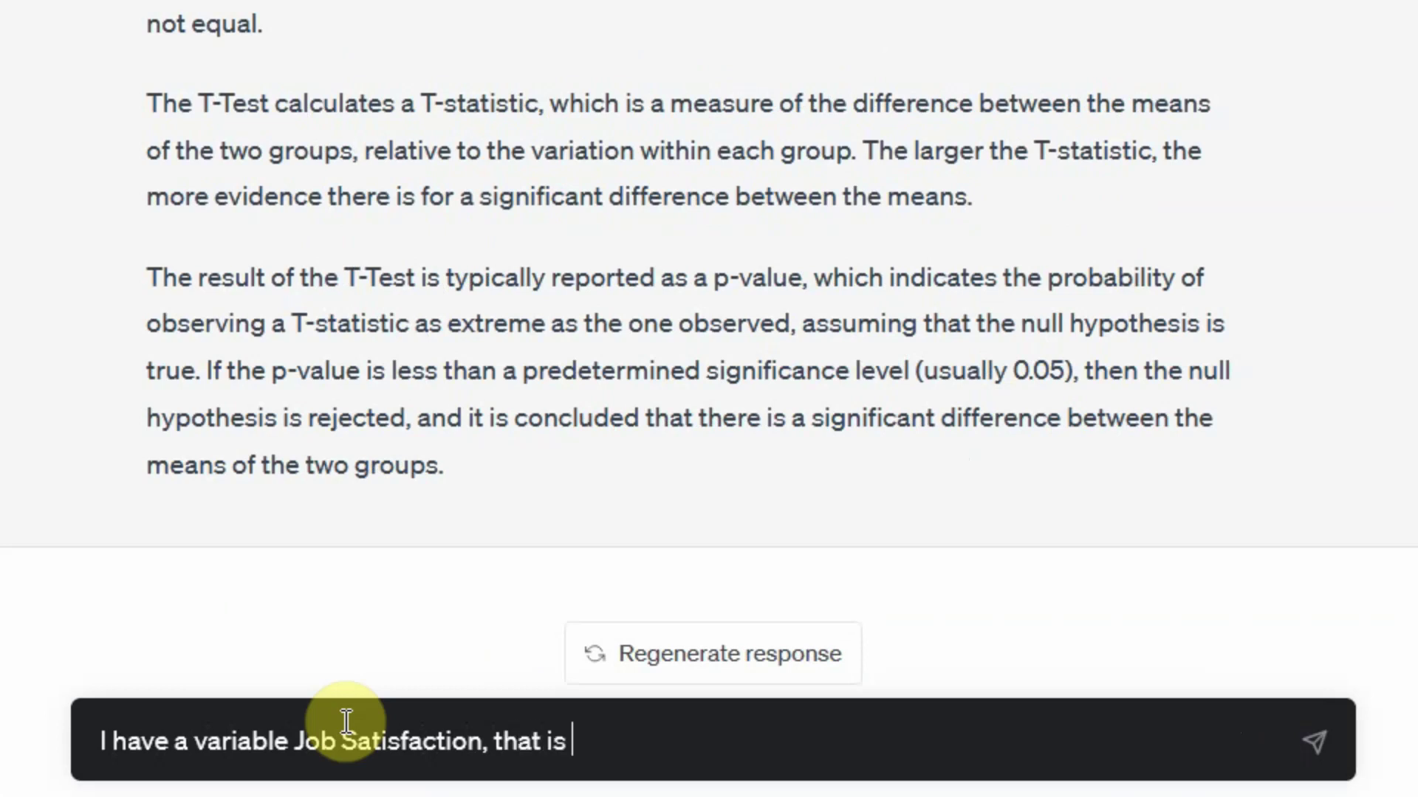
{"action": "type", "text": "to be compared "}
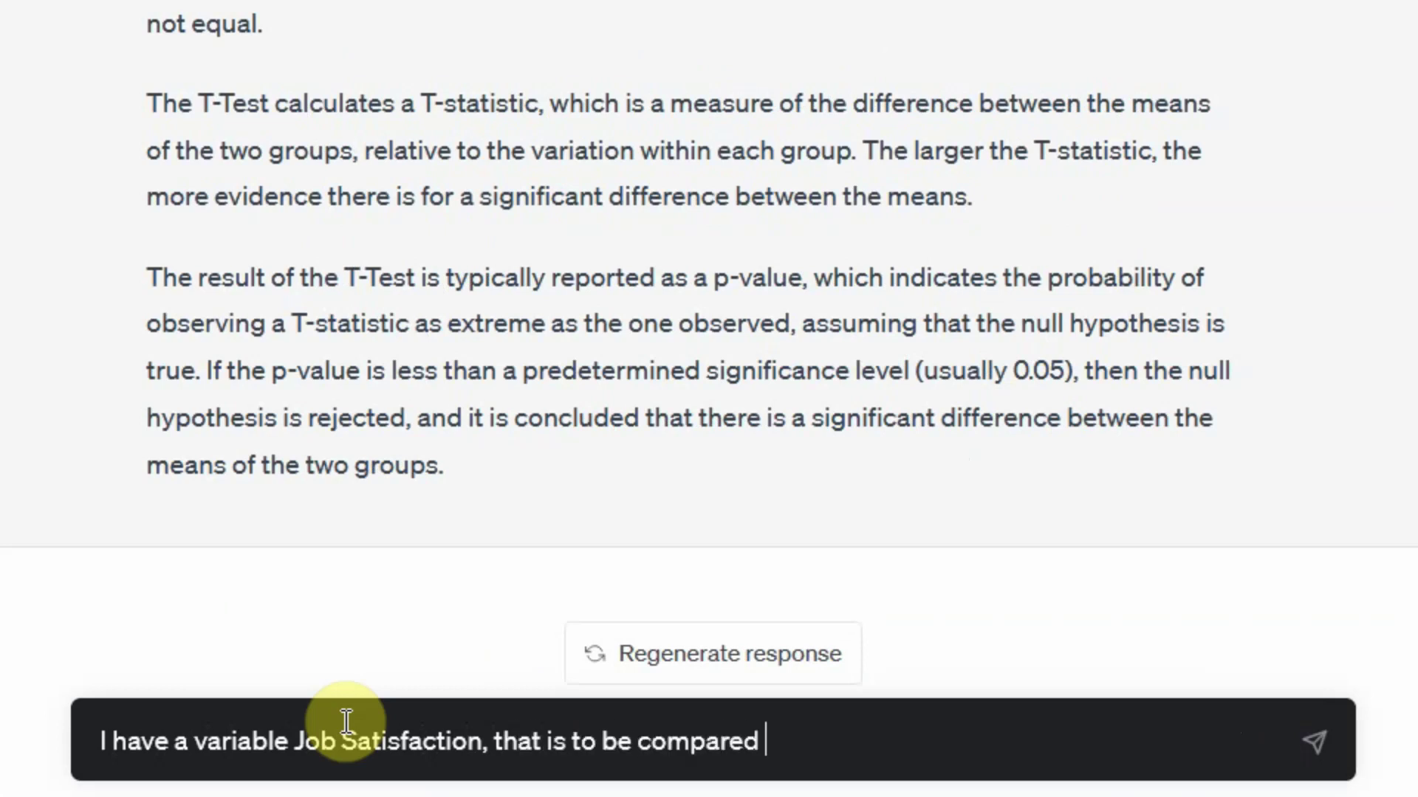
{"action": "type", "text": "between Male an"}
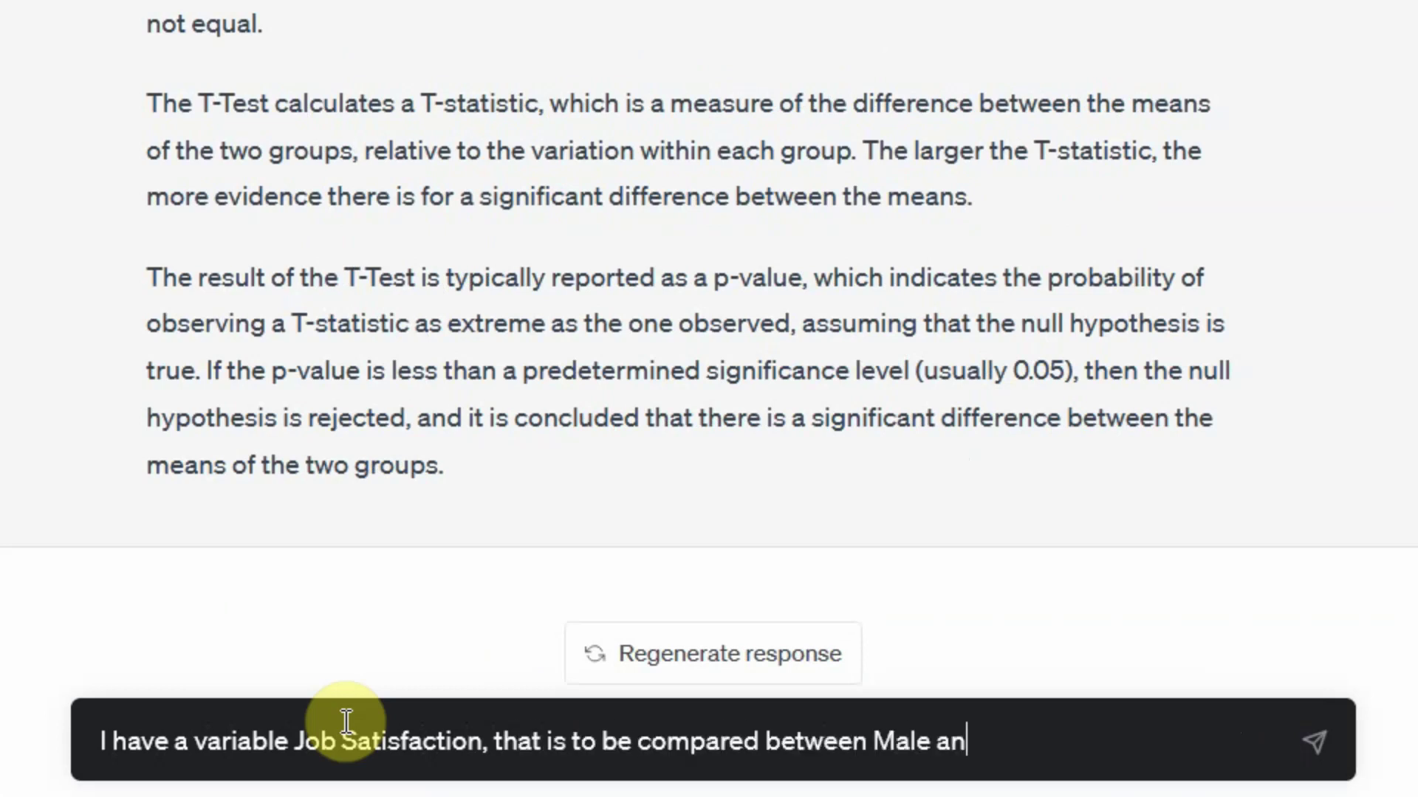
{"action": "type", "text": "d Fr"}
{"action": "key", "text": "BackSpace"}
{"action": "type", "text": "emale respondents, "}
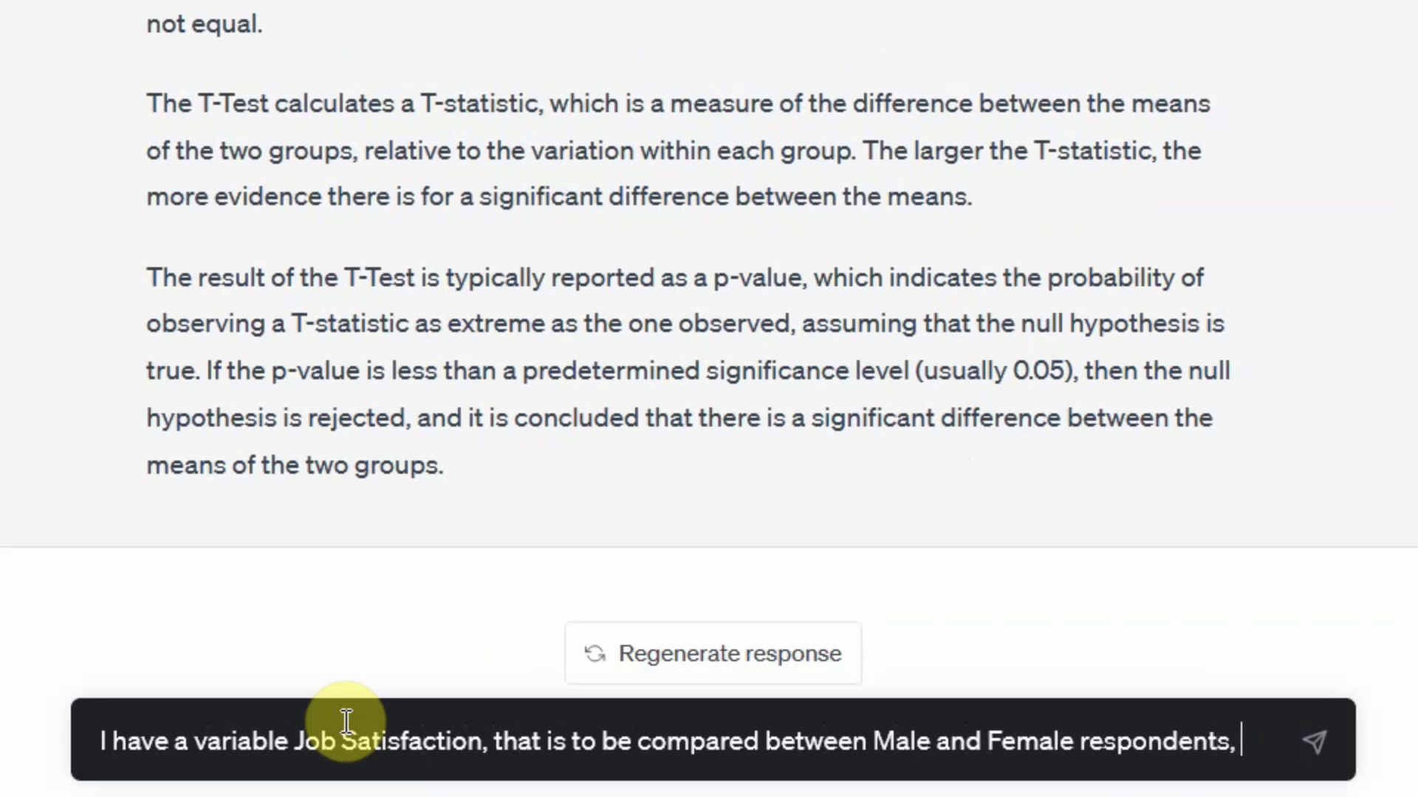
Step: Complete the message with "How do i propose the hypotheses" and send it
{"action": "type", "text": "How do i pro"}
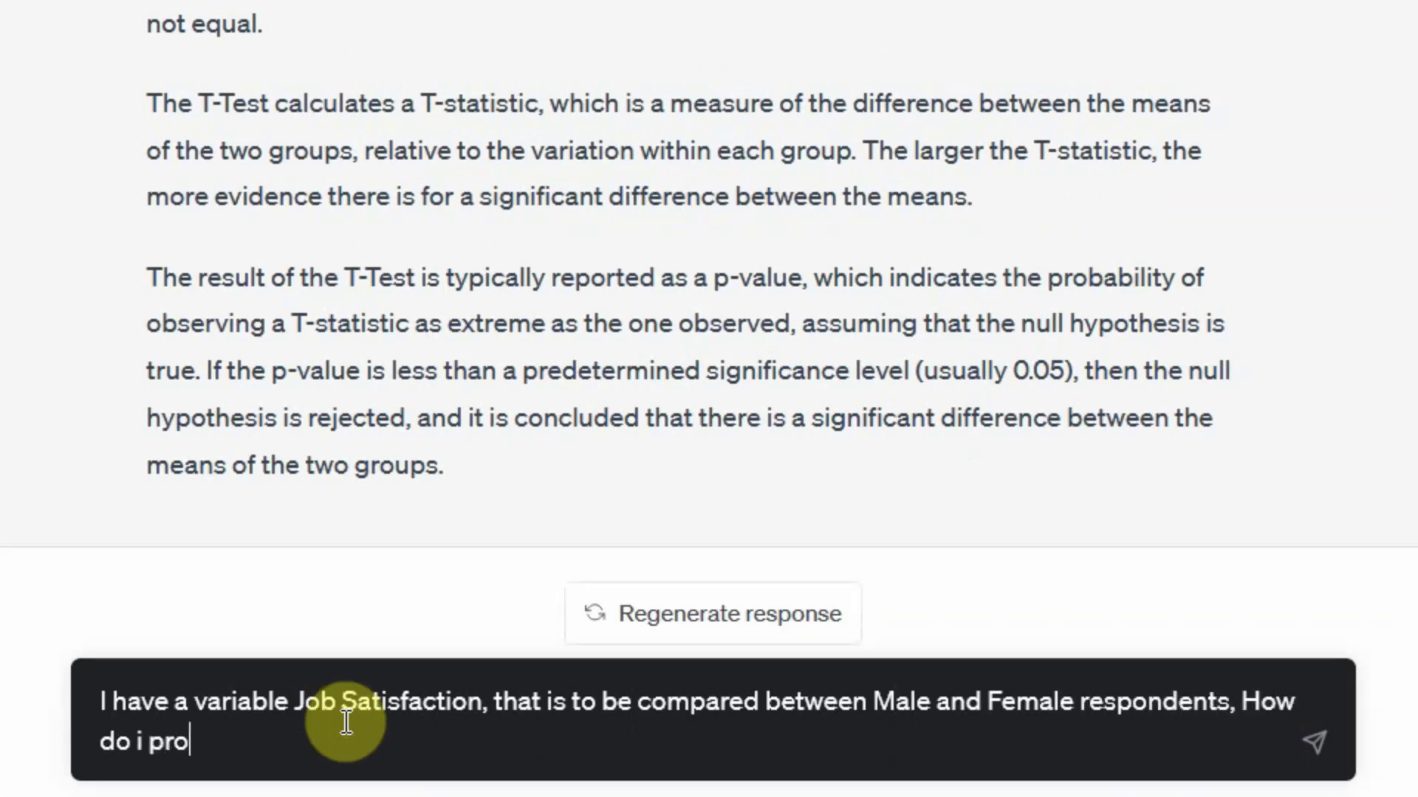
{"action": "type", "text": "pose the hypot"}
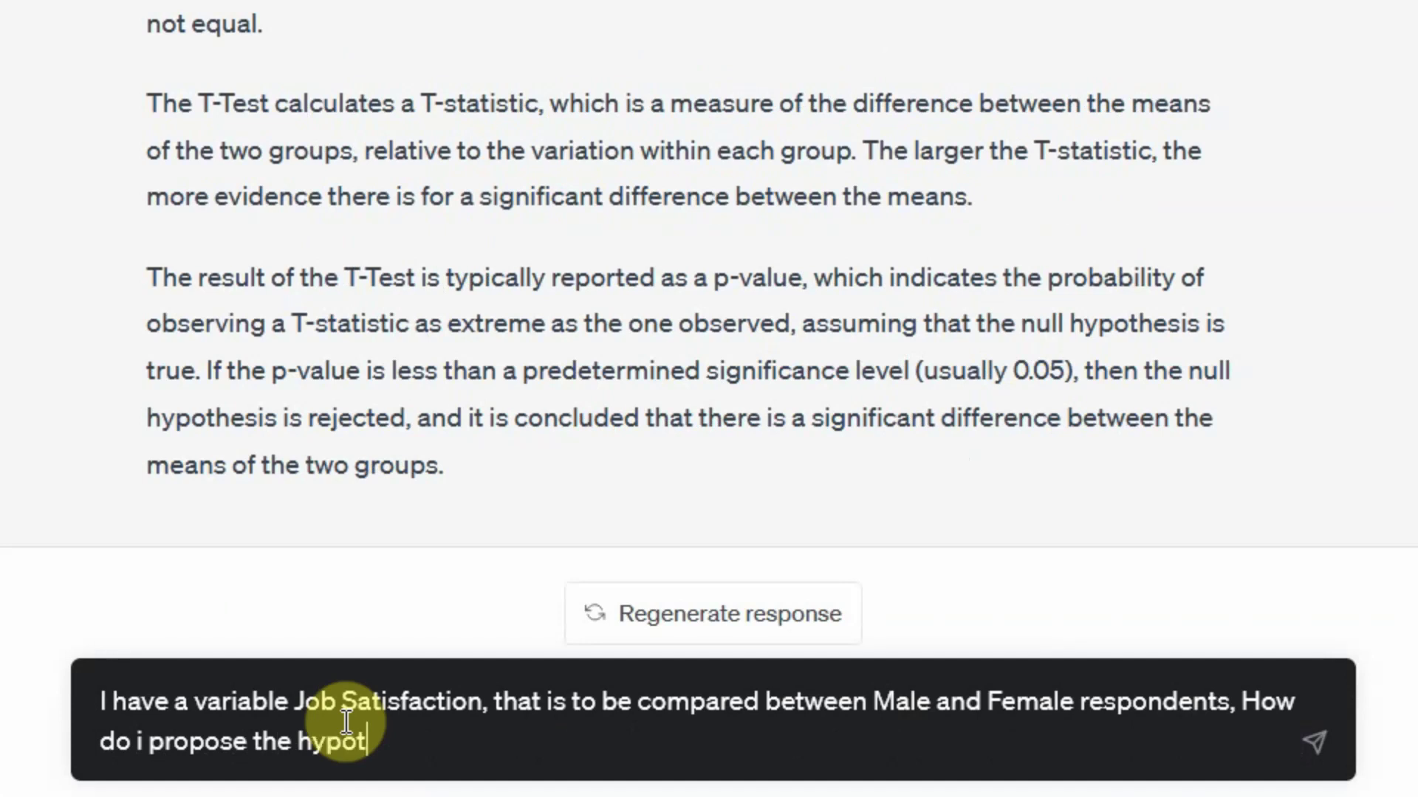
{"action": "type", "text": "heses"}
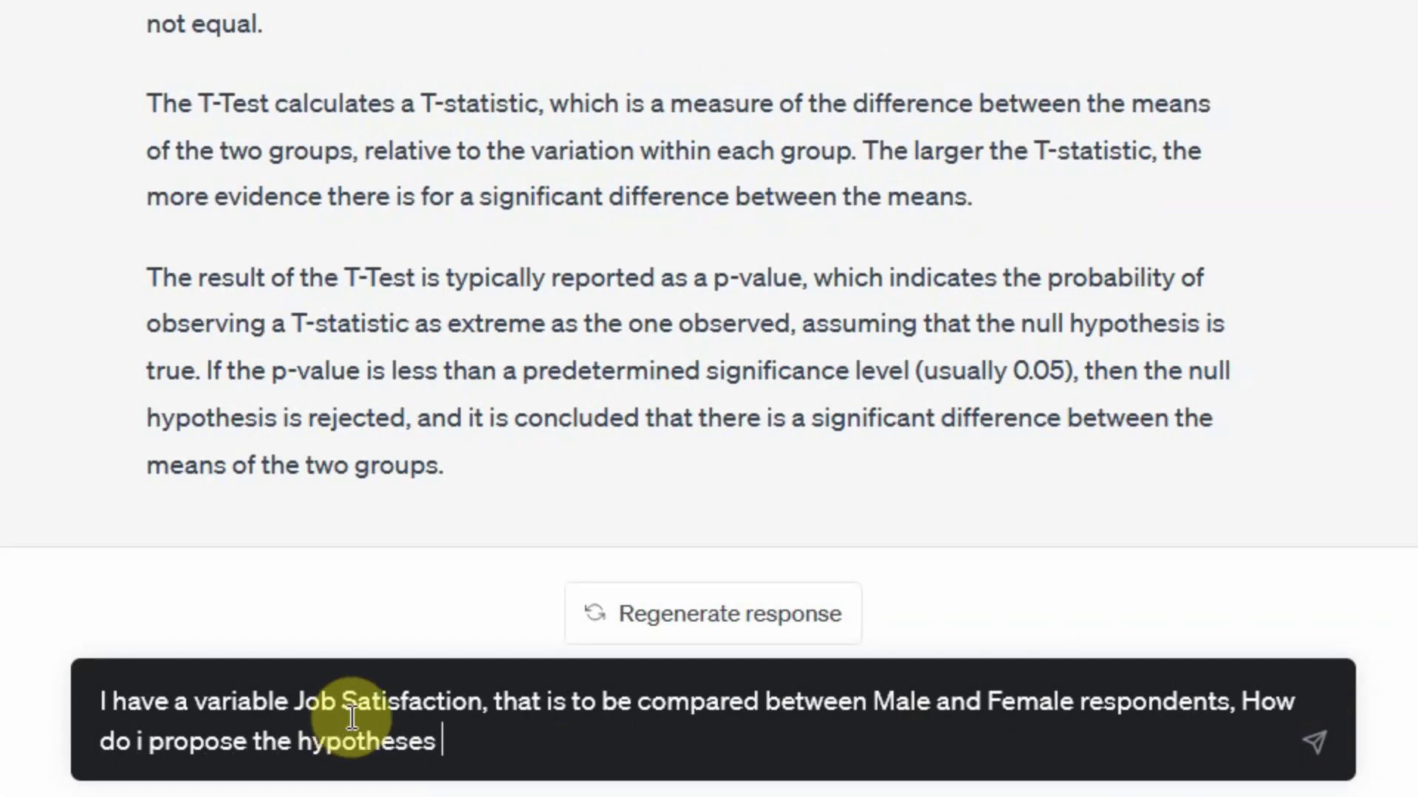
{"action": "key", "text": "BackSpace"}
{"action": "type", "text": "?"}
{"action": "key", "text": "BackSpace"}
{"action": "type", "text": "i"}
{"action": "key", "text": "Return"}
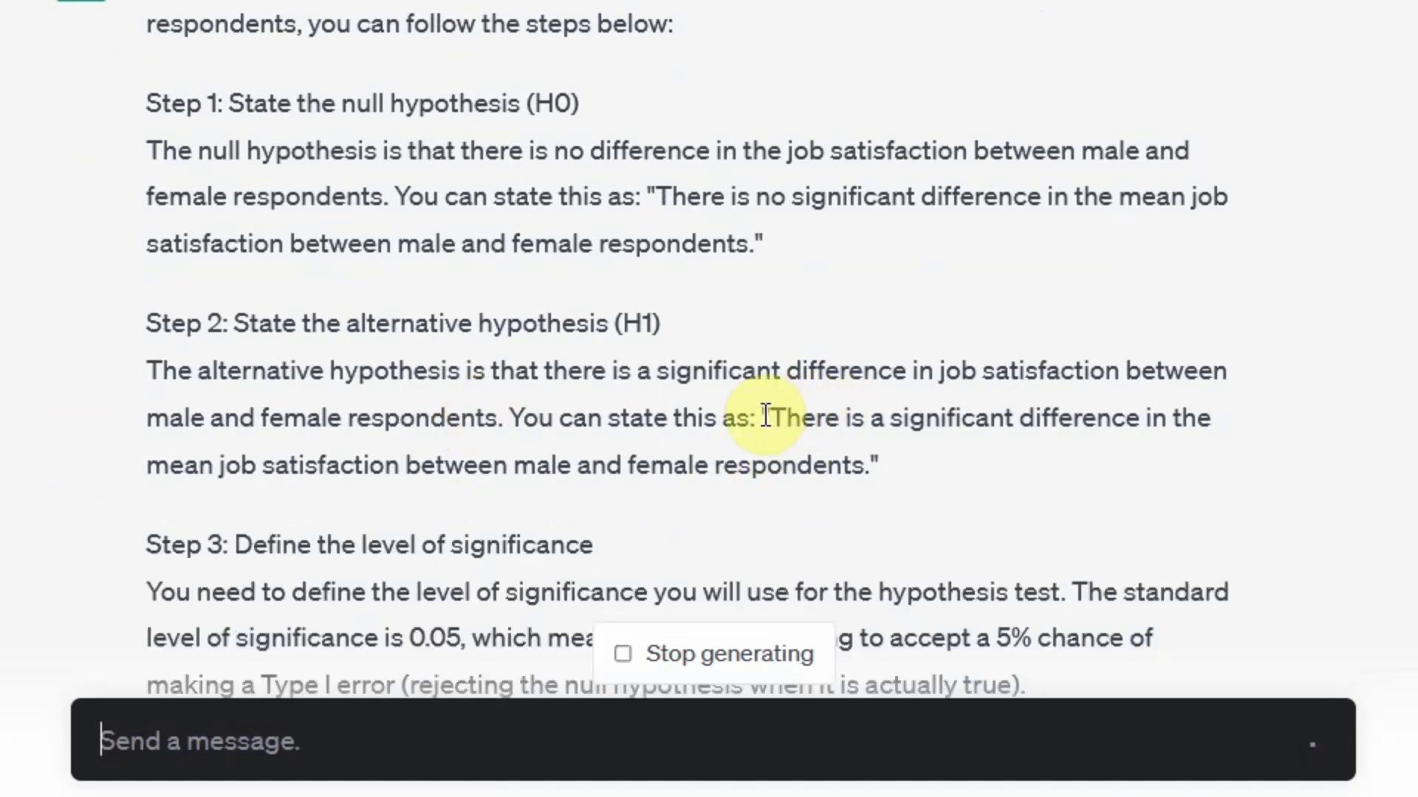
Step: Copy ChatGPT's quoted alternative hypothesis sentence into the blank Word document and prefix it with "H1:"
{"action": "left_click_drag", "start_coordinate": [761, 417], "coordinate": [894, 462]}
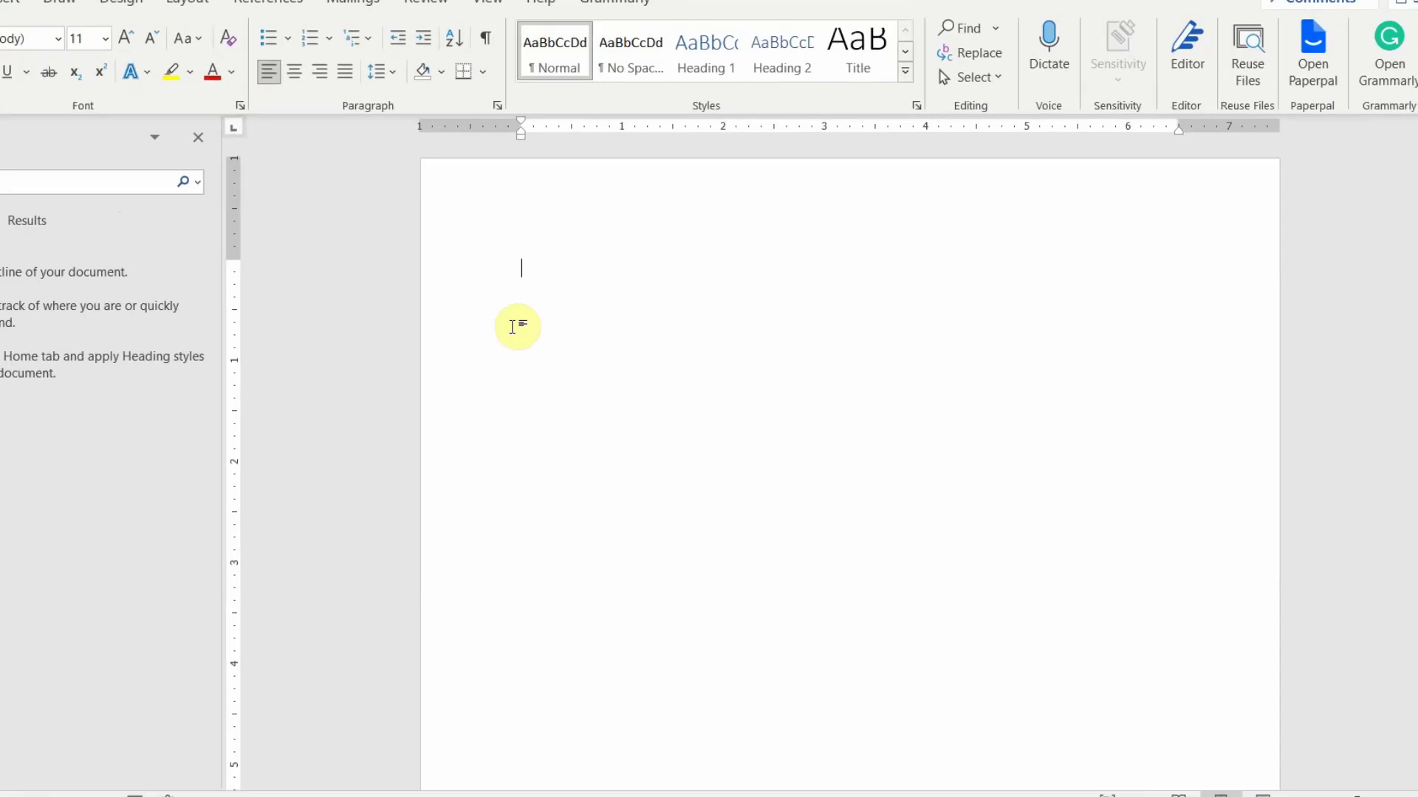
{"action": "type", "text": "\"There is a significant difference in the mean job satisfaction between male and female respondents.\""}
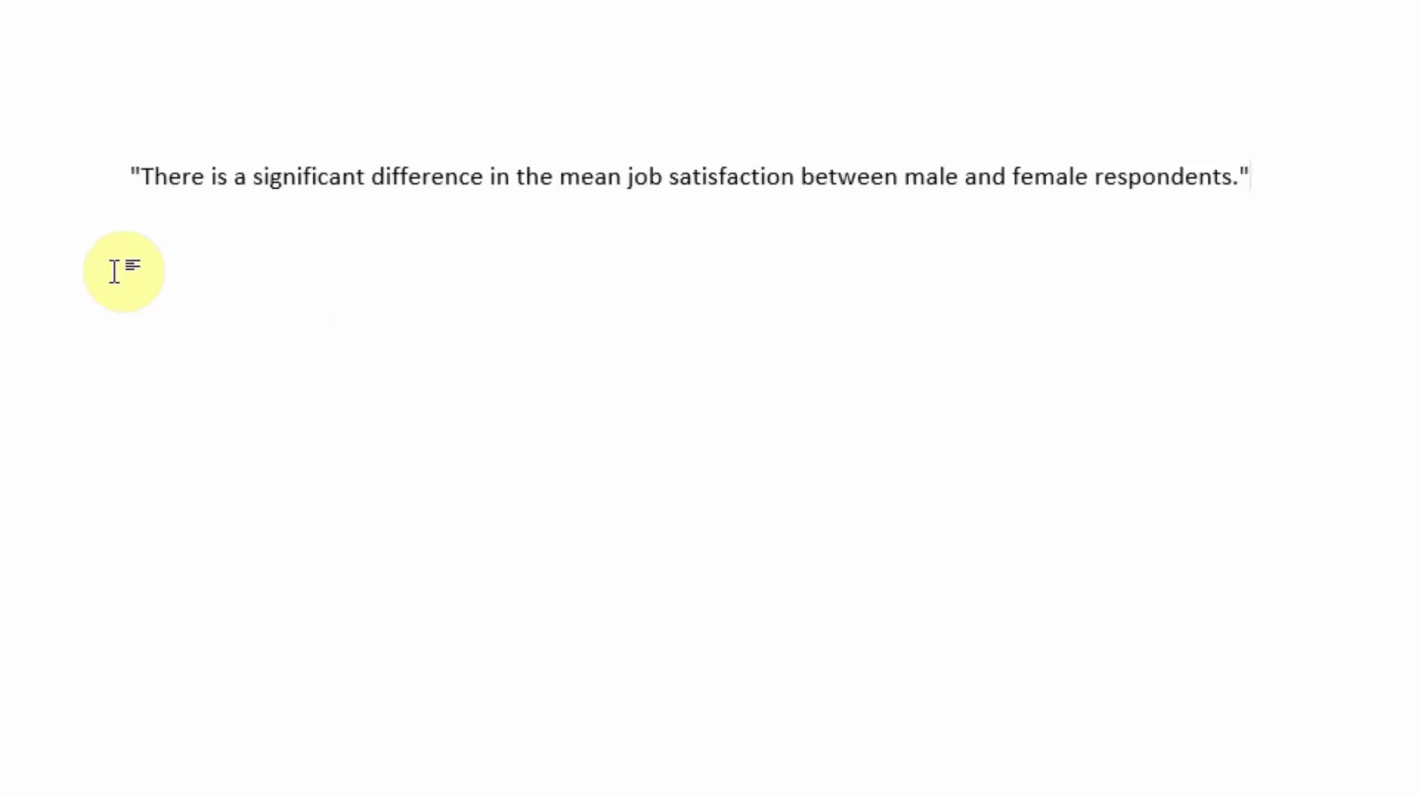
{"action": "type", "text": "H1:"}
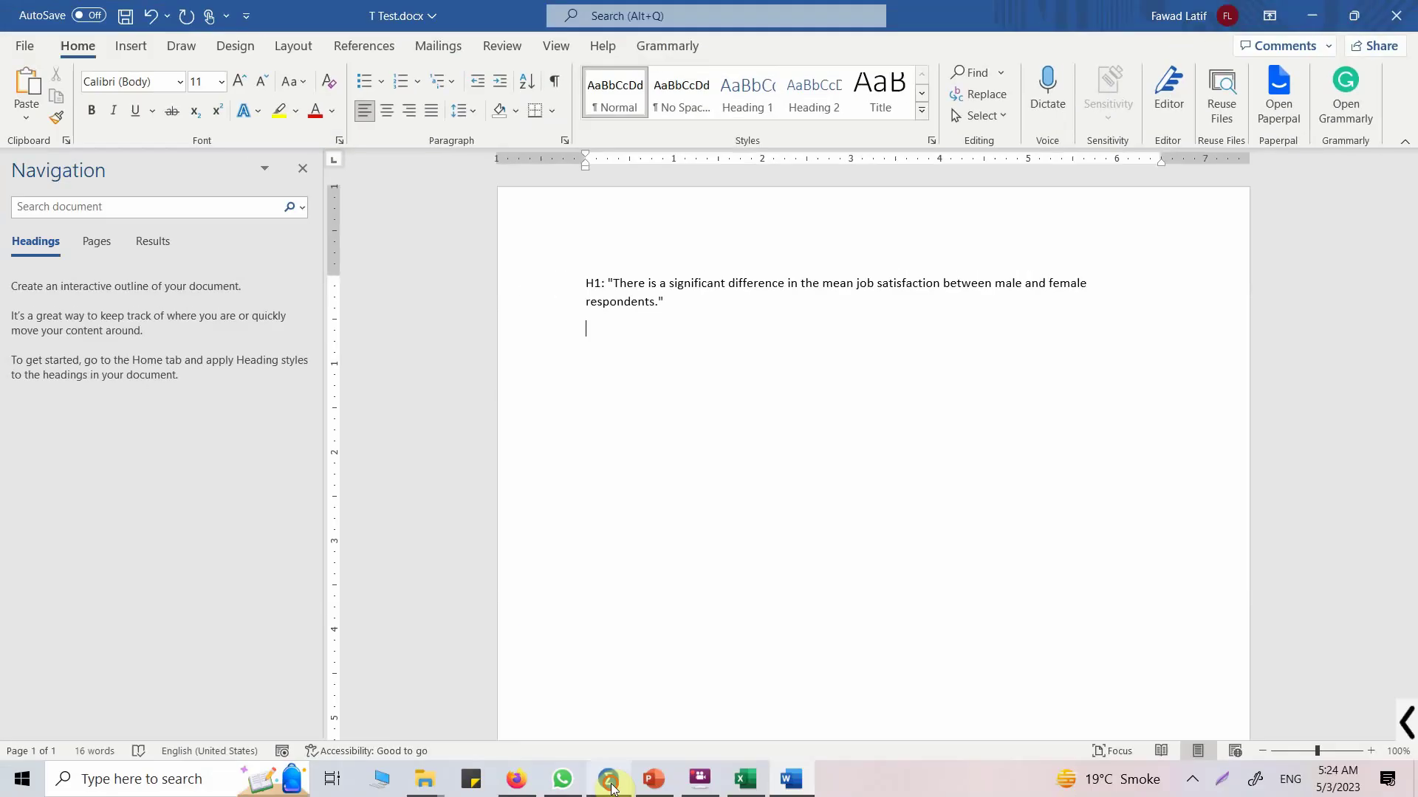
Step: Switch to SPSS Statistics and set up an Independent-Samples T Test with JS as the only test variable
{"action": "left_click", "coordinate": [610, 784]}
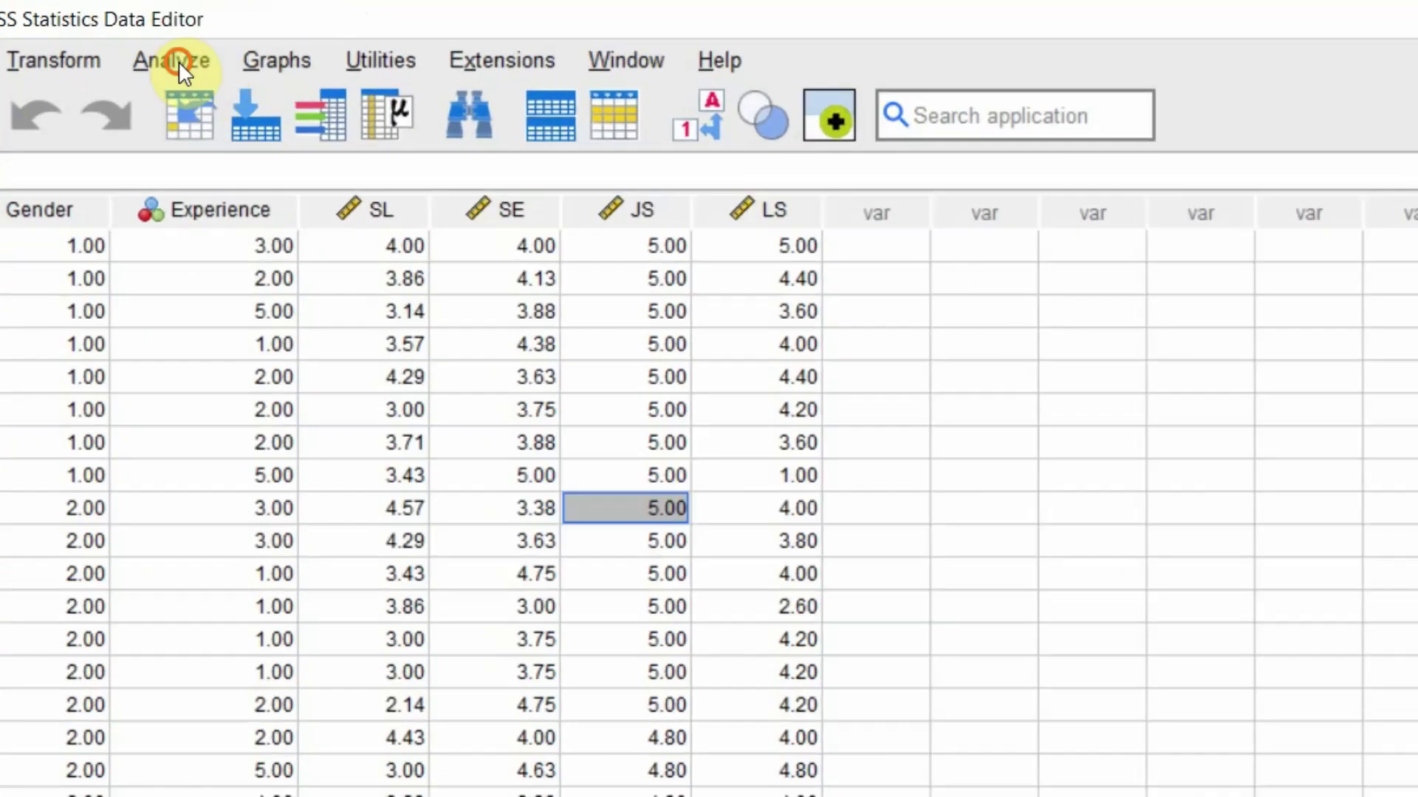
{"action": "left_click", "coordinate": [264, 34]}
{"action": "mouse_move", "coordinate": [460, 294]}
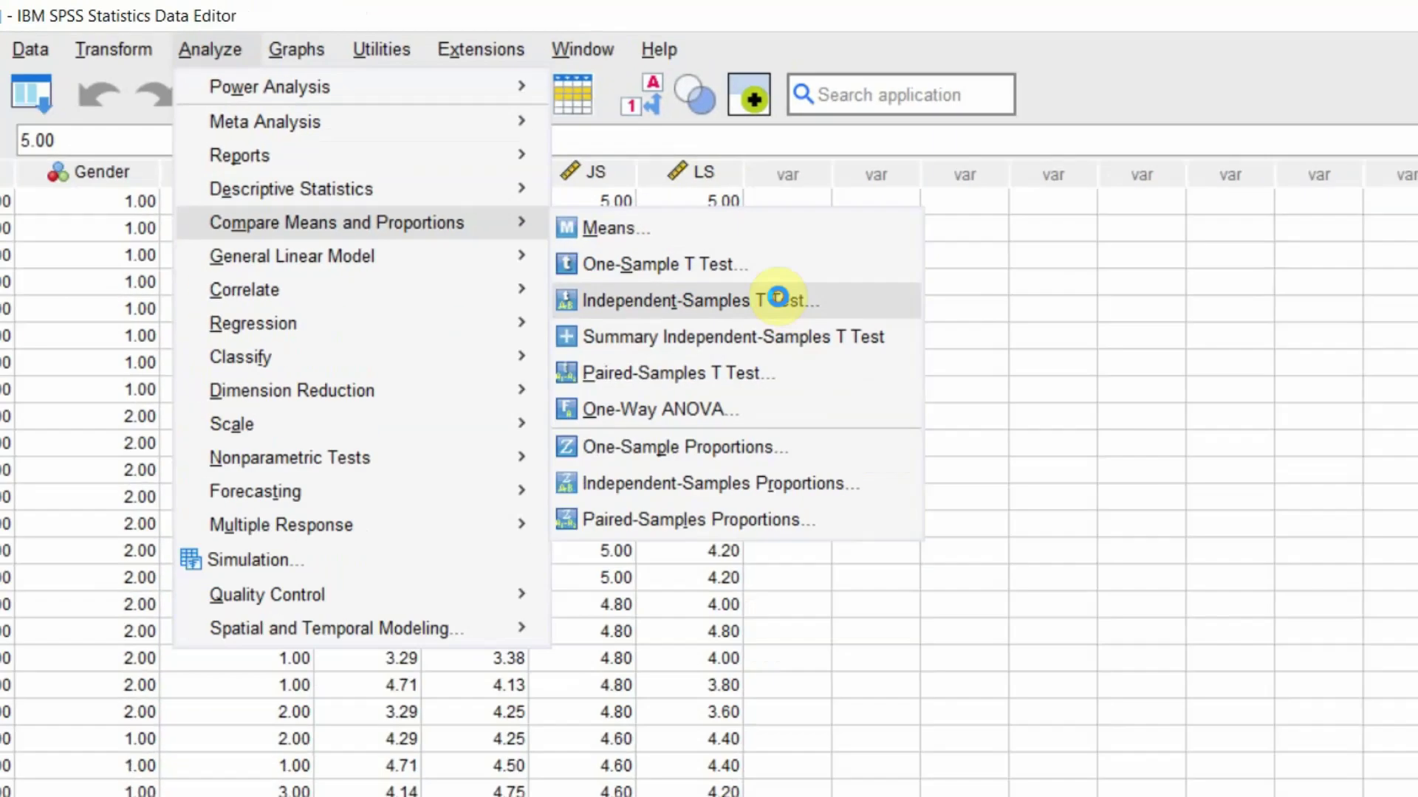
{"action": "left_click", "coordinate": [925, 413]}
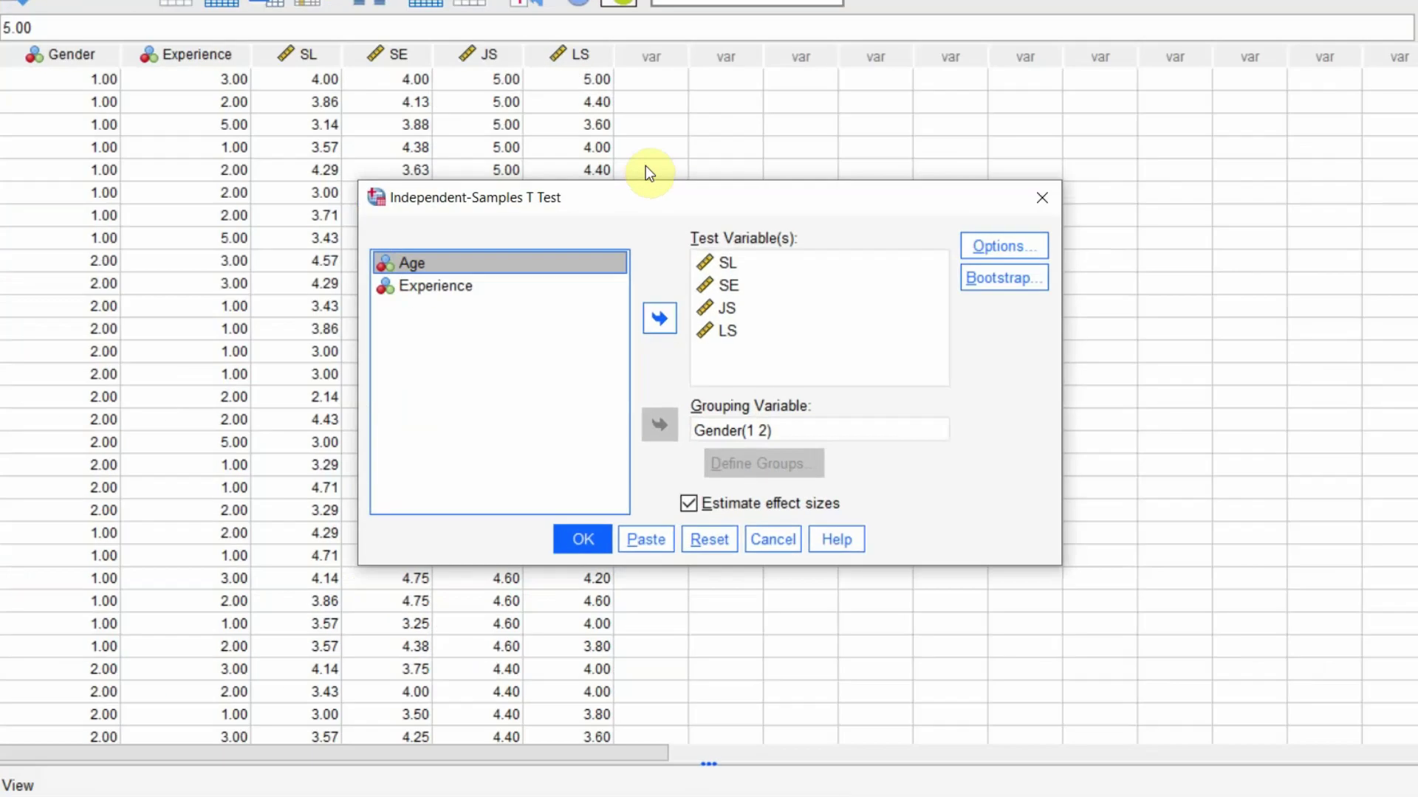
{"action": "left_click", "coordinate": [728, 285]}
{"action": "key", "text": "ctrl+a"}
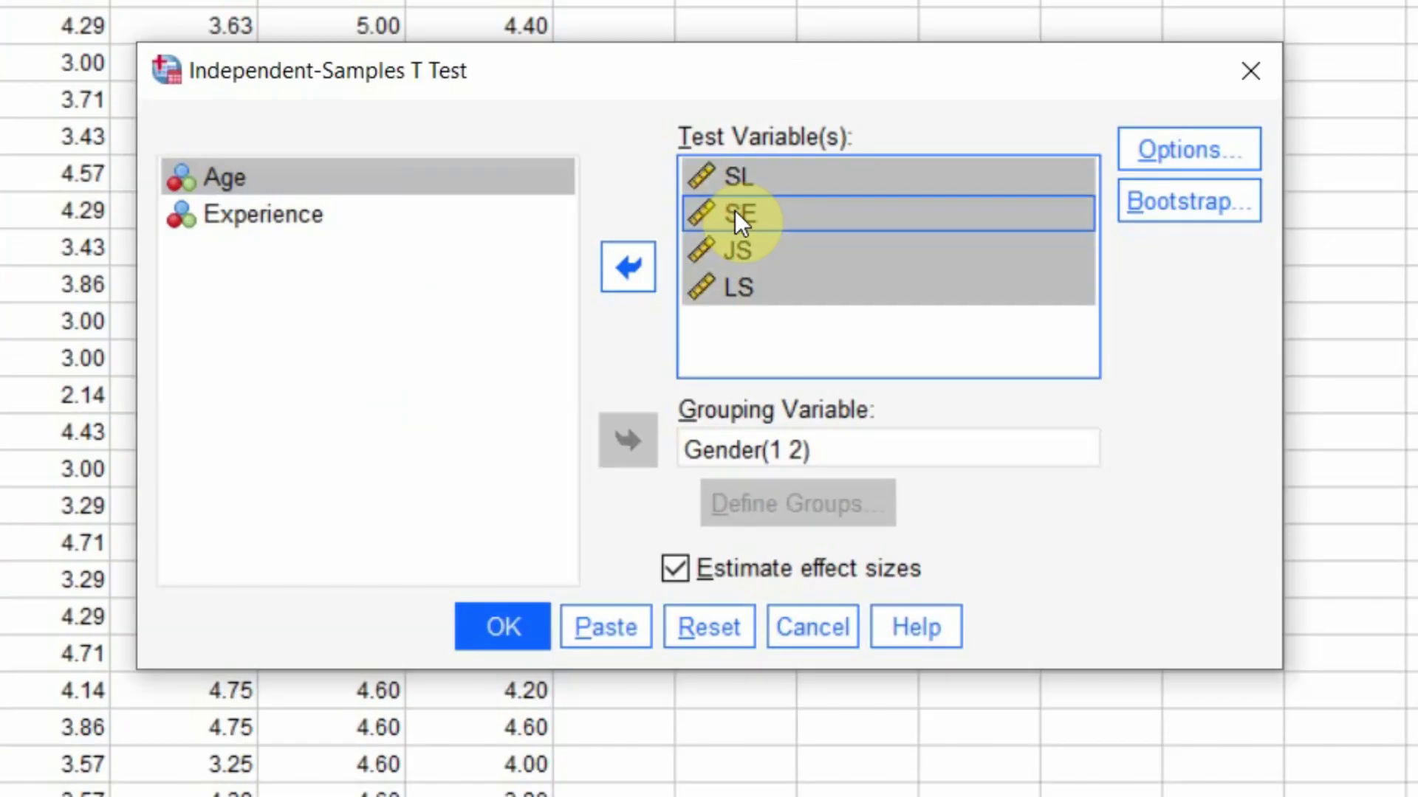
{"action": "left_click", "coordinate": [659, 318]}
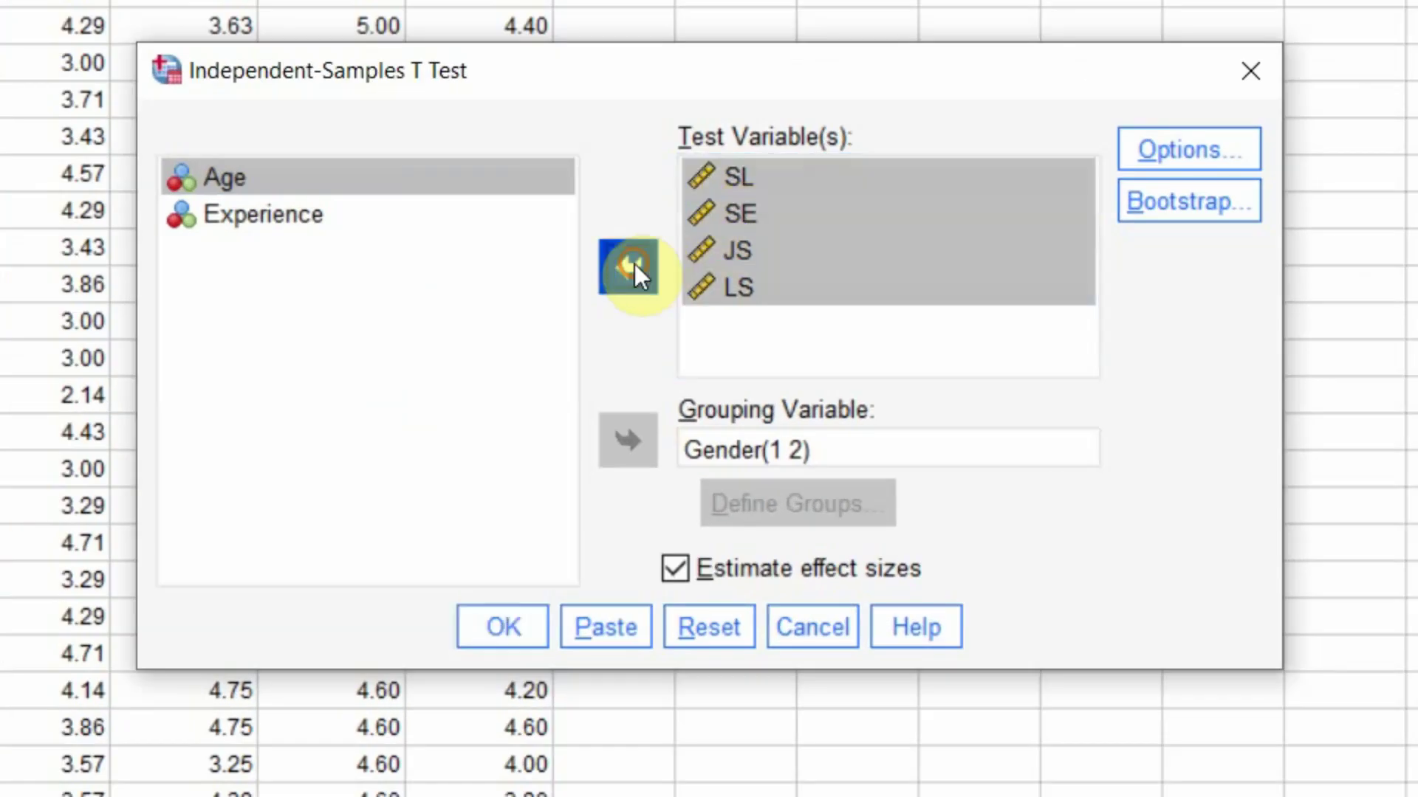
{"action": "left_click", "coordinate": [308, 296]}
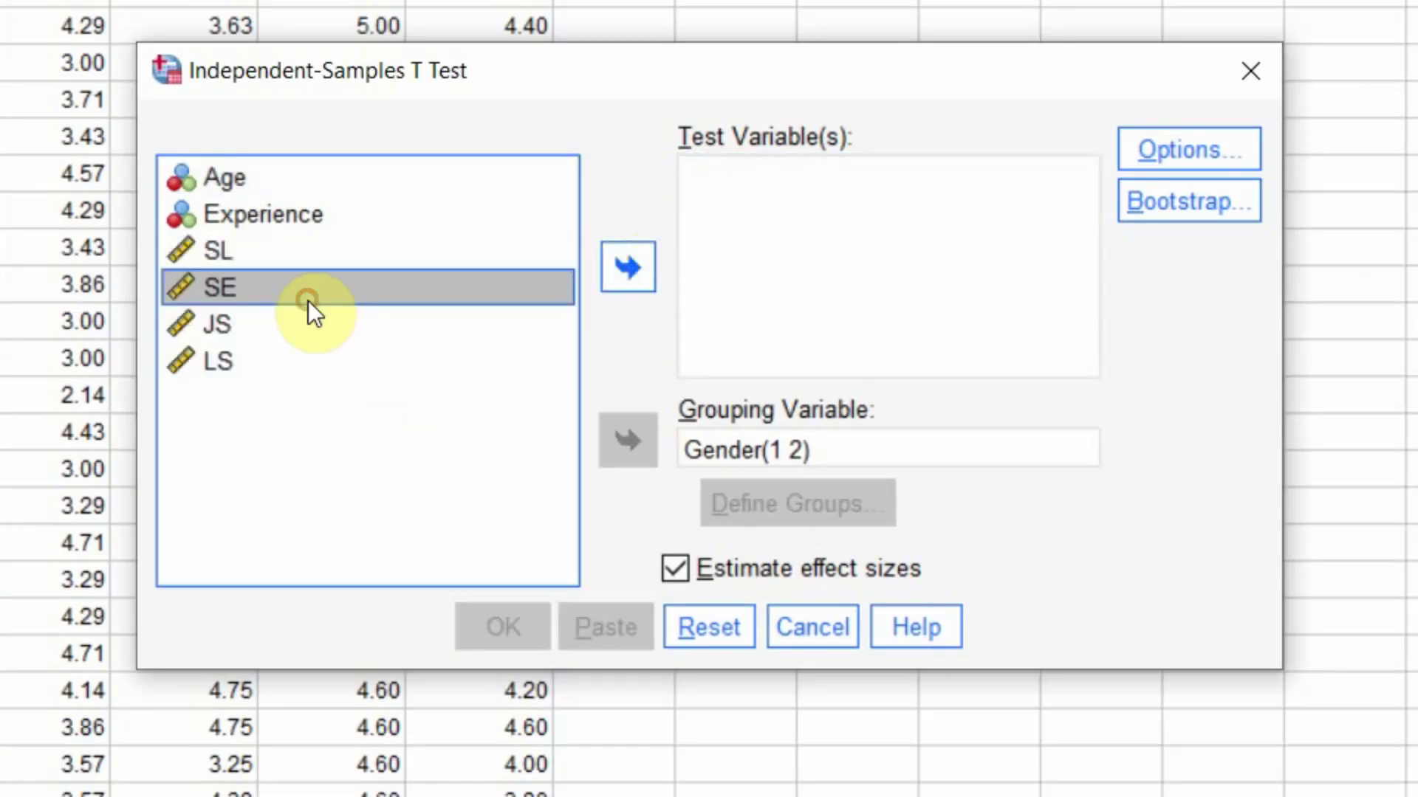
{"action": "left_click", "coordinate": [254, 321]}
{"action": "left_click", "coordinate": [622, 267]}
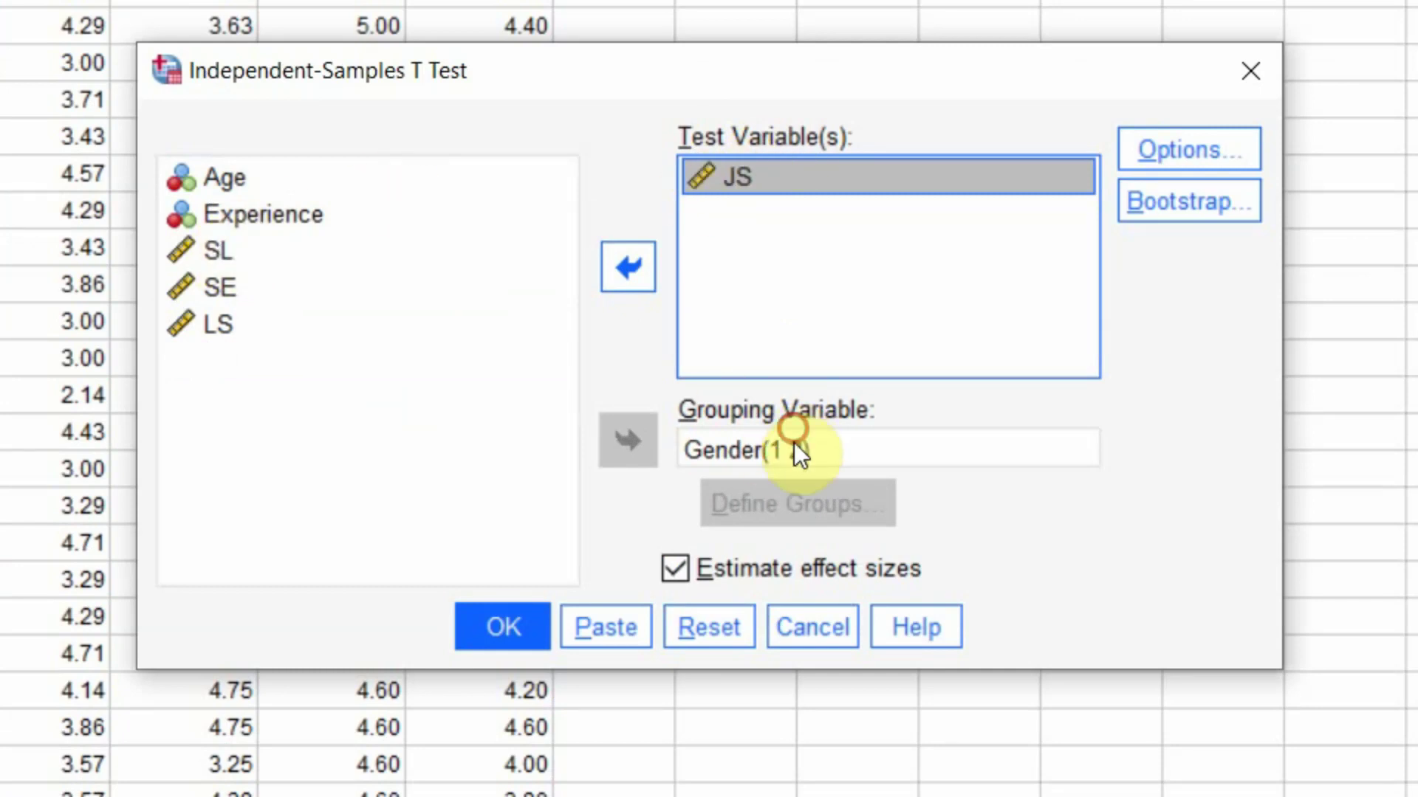
Step: Reassign Gender as the grouping variable with group values 1 and 2, and run the test
{"action": "left_click", "coordinate": [753, 443]}
{"action": "left_click", "coordinate": [639, 441]}
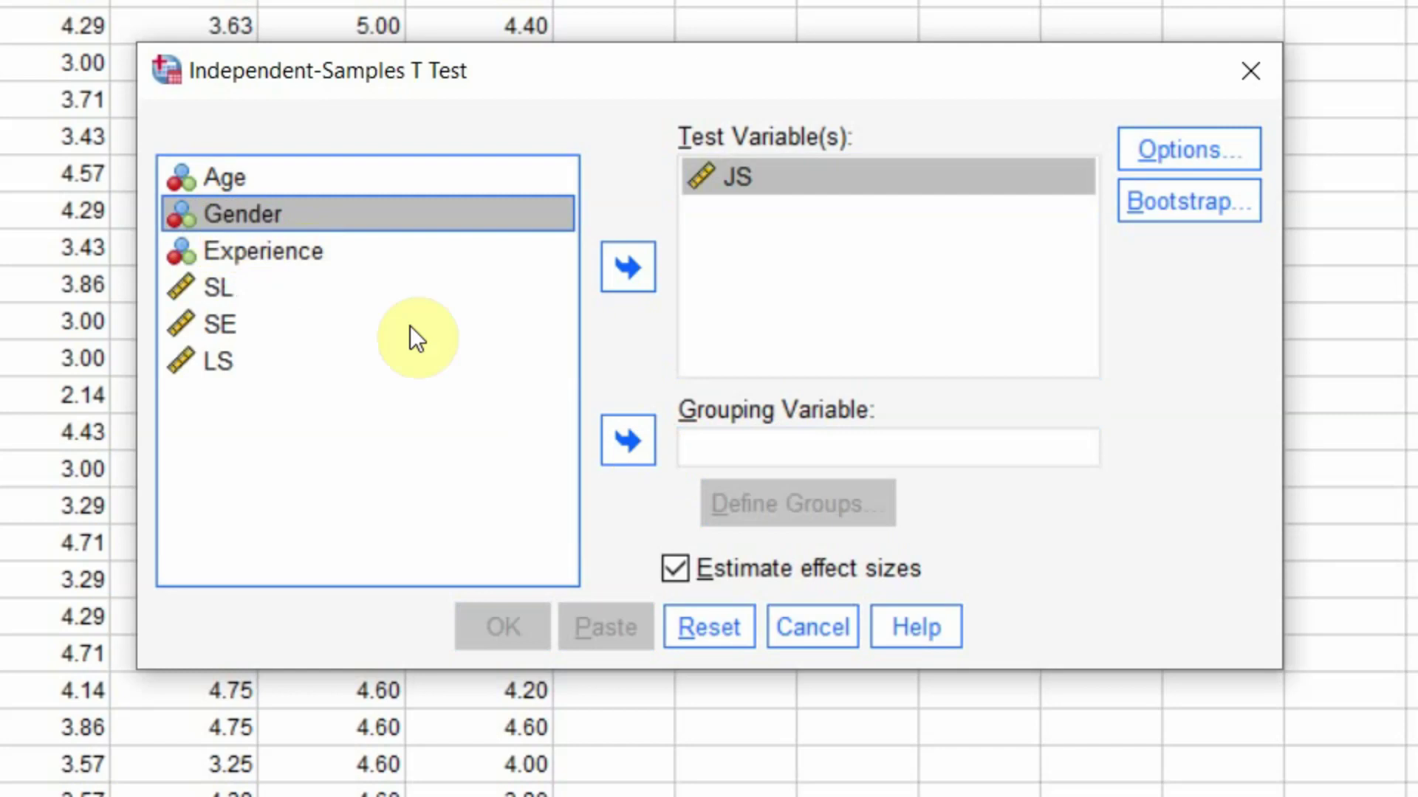
{"action": "left_click", "coordinate": [628, 441]}
{"action": "left_click", "coordinate": [822, 510]}
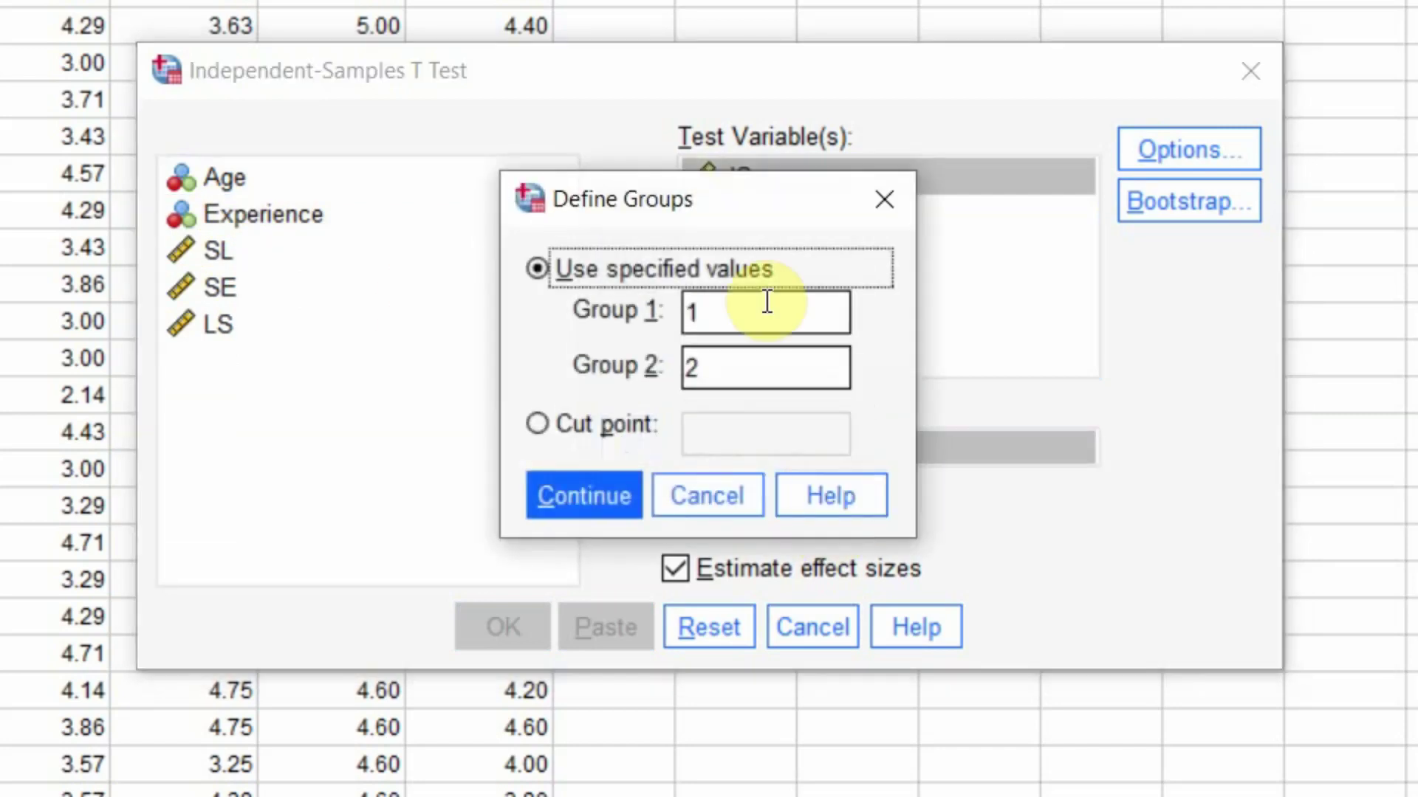
{"action": "left_click_drag", "start_coordinate": [813, 310], "coordinate": [646, 308]}
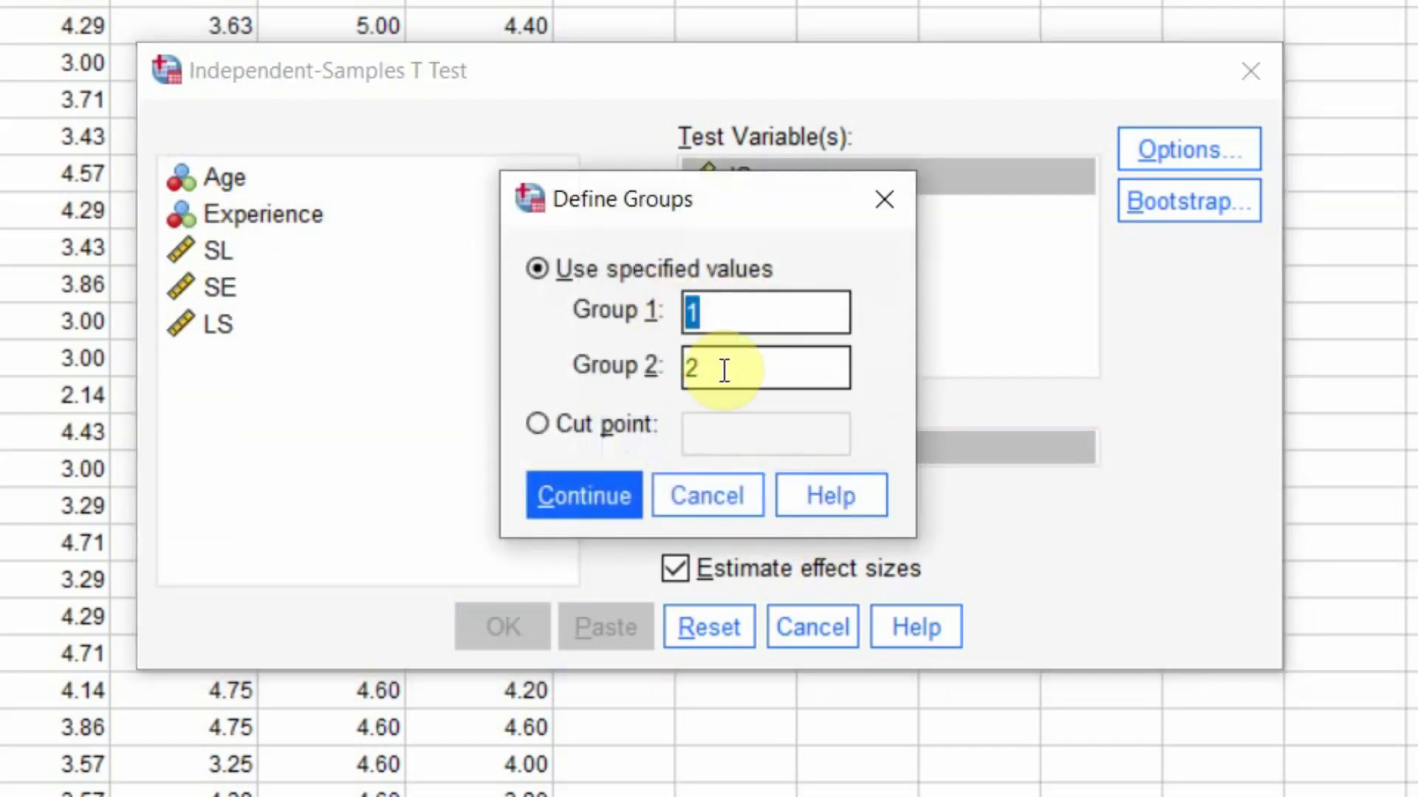
{"action": "left_click", "coordinate": [587, 491]}
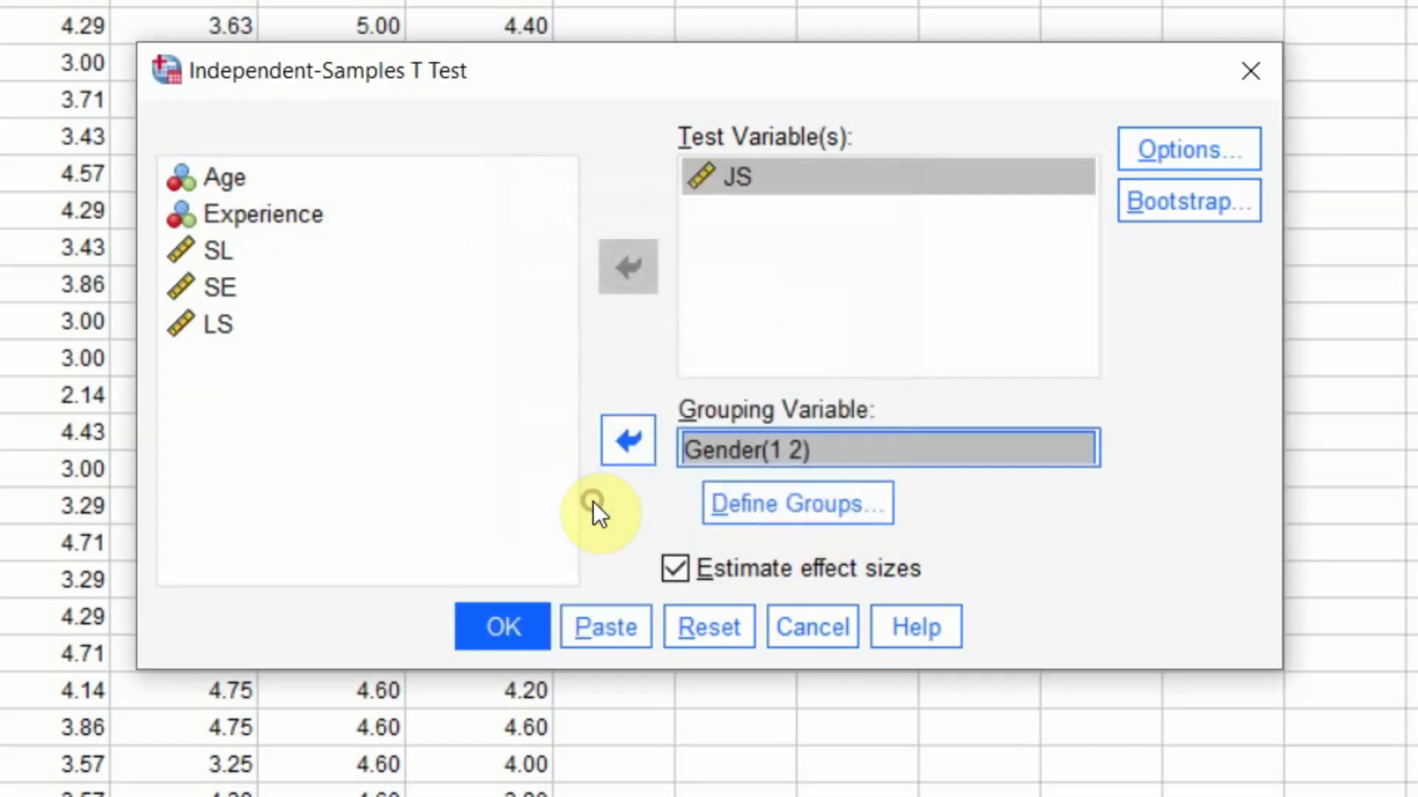
{"action": "left_click", "coordinate": [522, 612]}
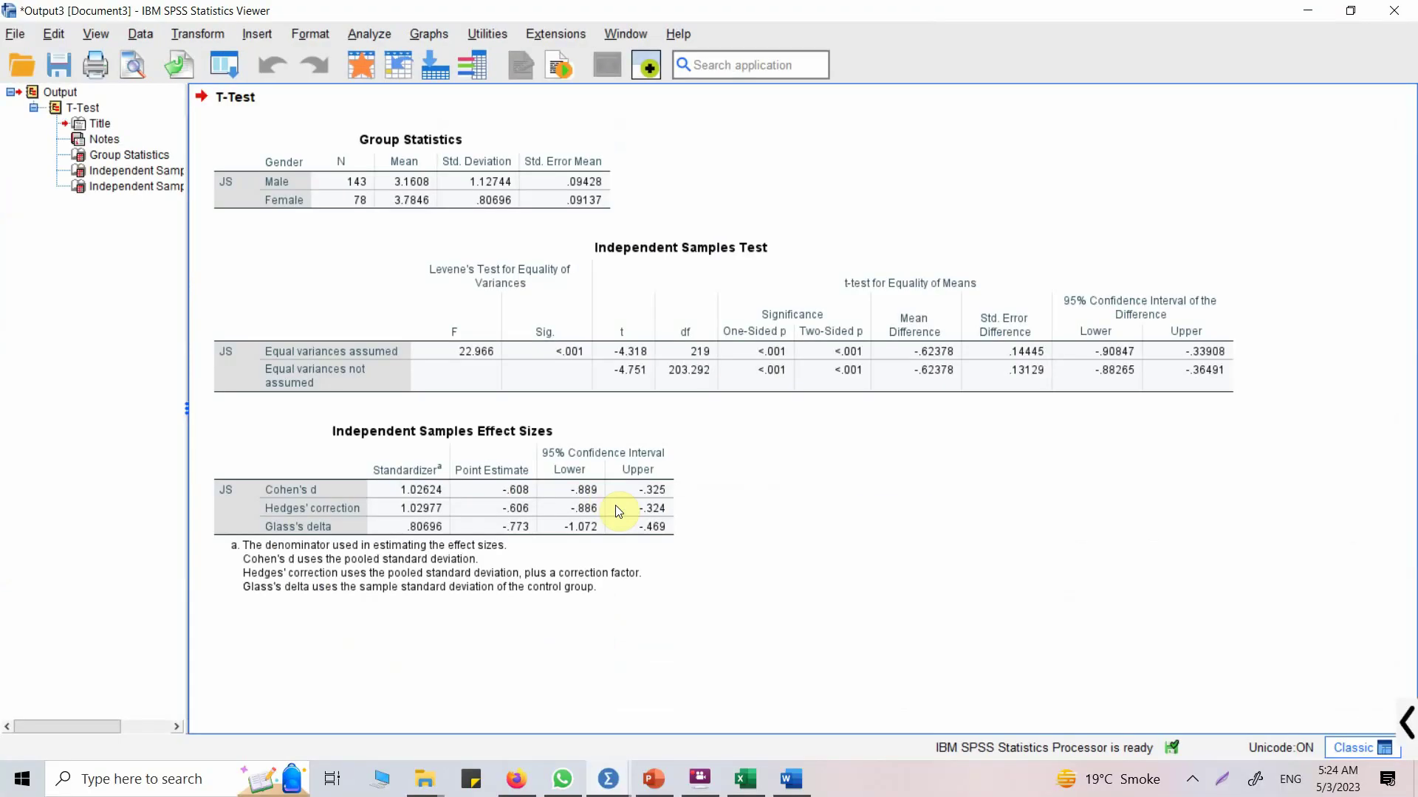
Step: Examine the group means, the significance values of the independent samples test, and the effect sizes in the T-Test output
{"action": "left_click", "coordinate": [404, 162]}
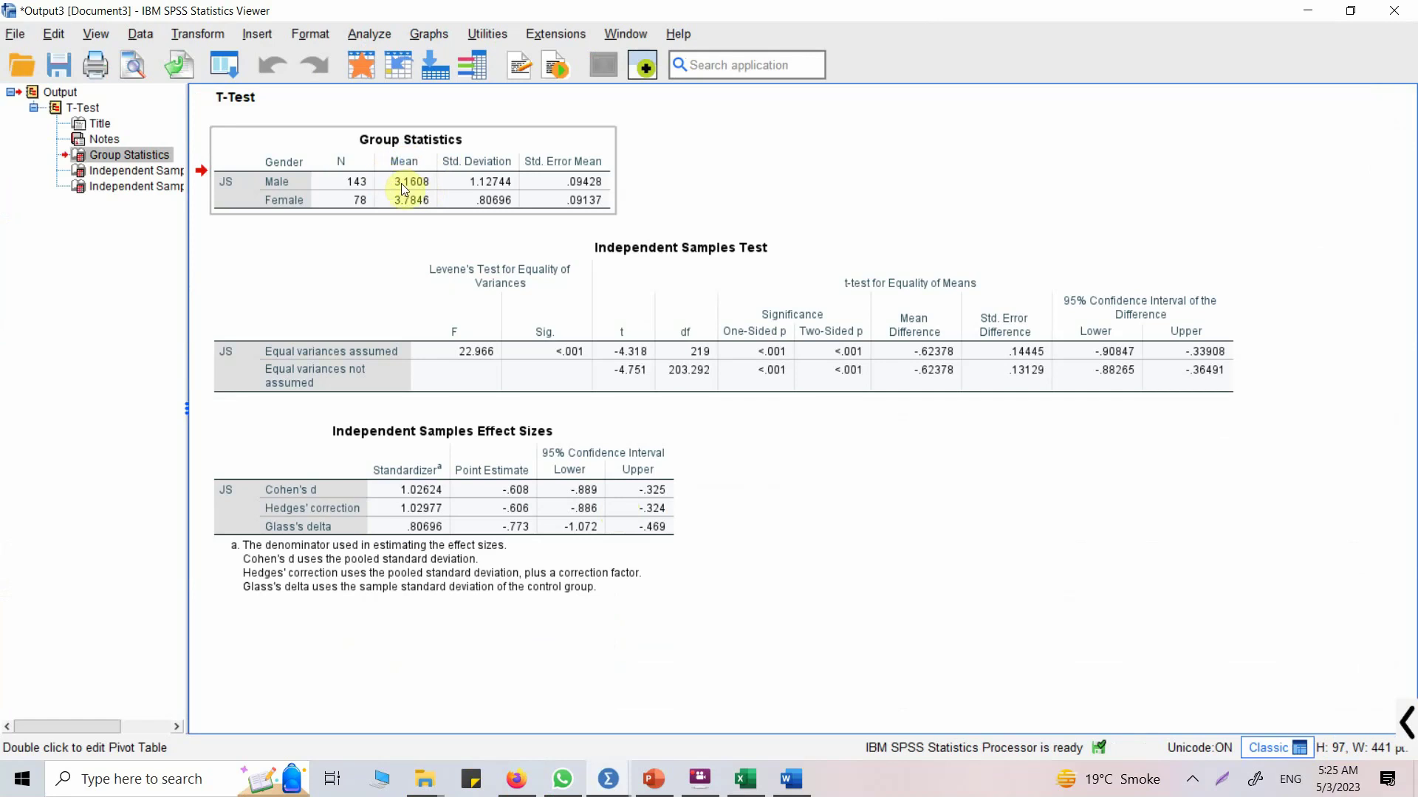
{"action": "left_click", "coordinate": [709, 279]}
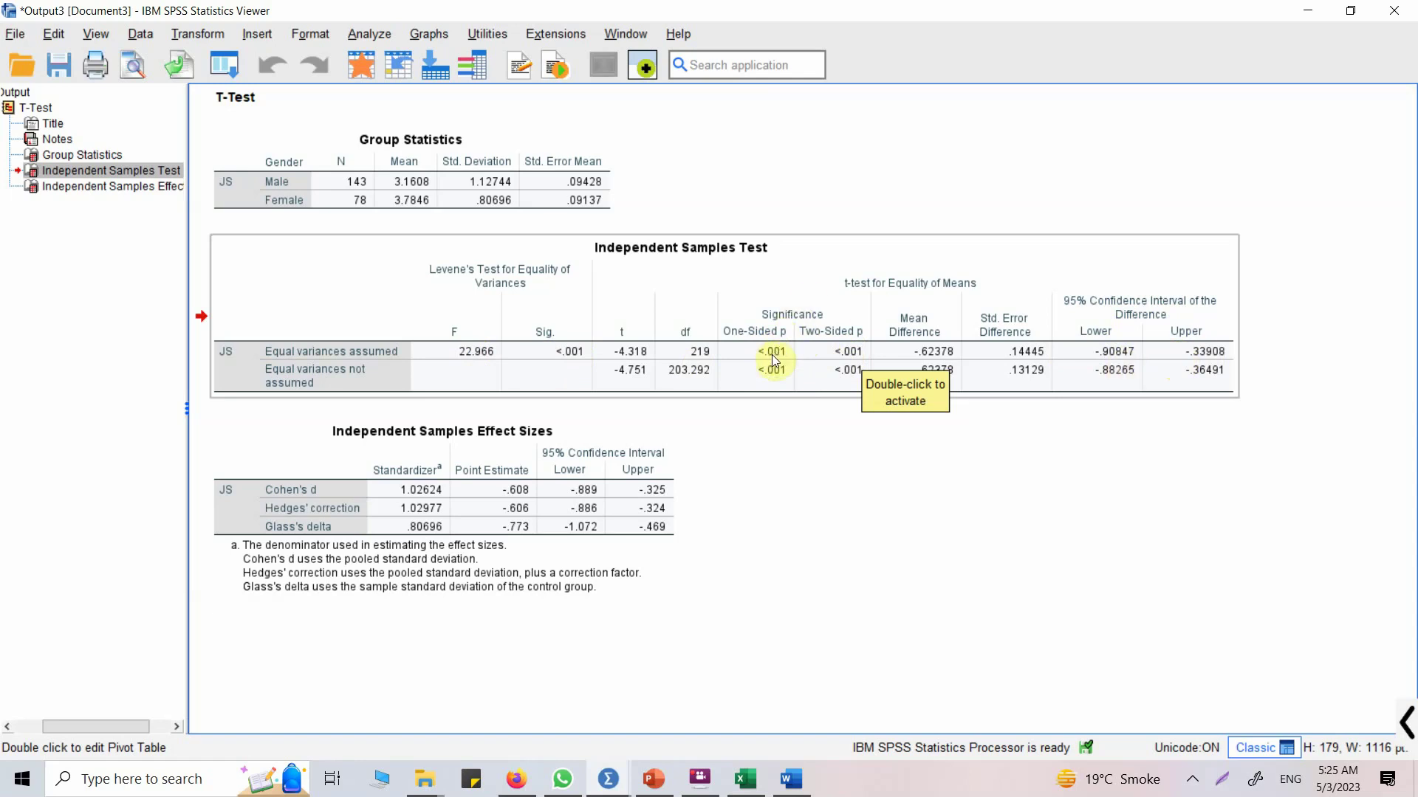
{"action": "left_click", "coordinate": [1006, 336]}
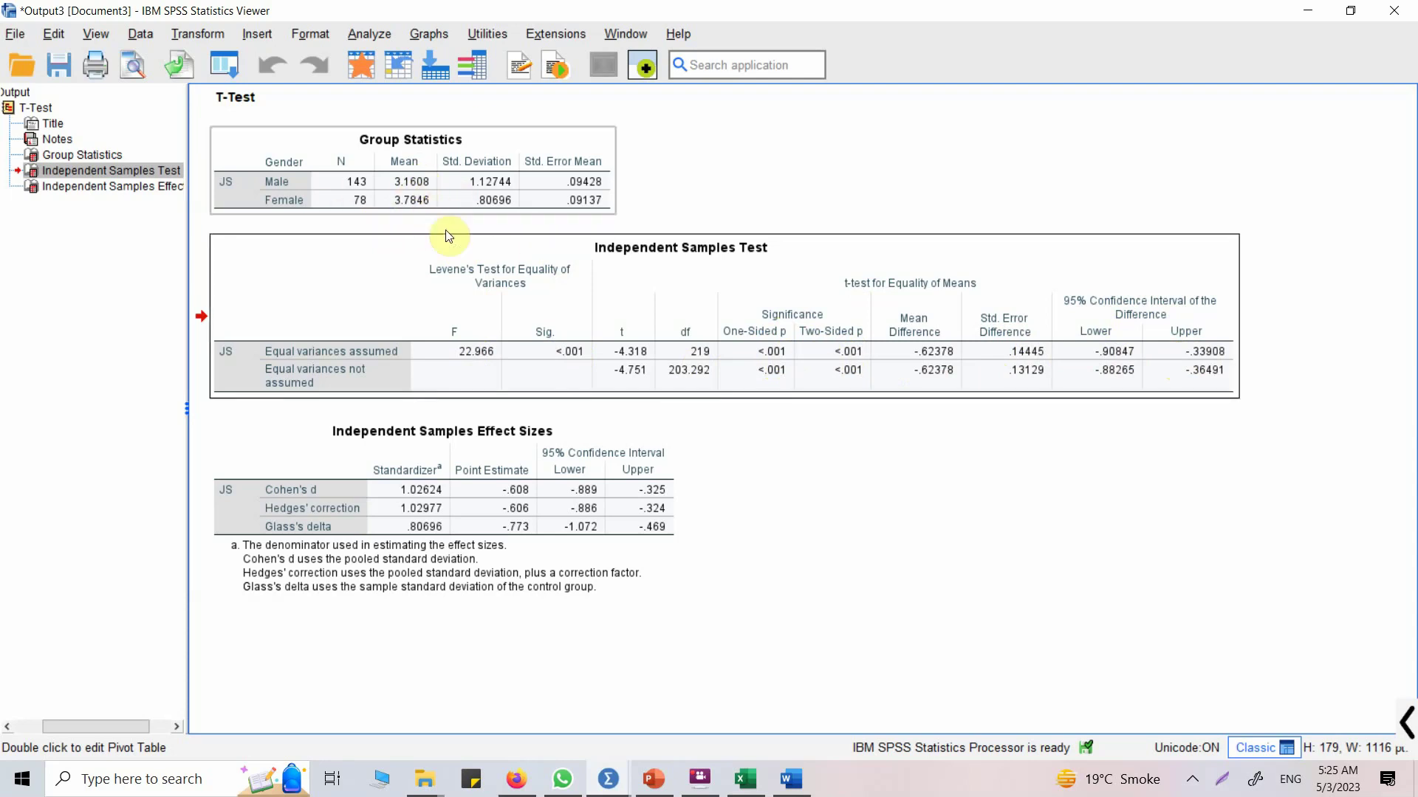
{"action": "left_click", "coordinate": [519, 148]}
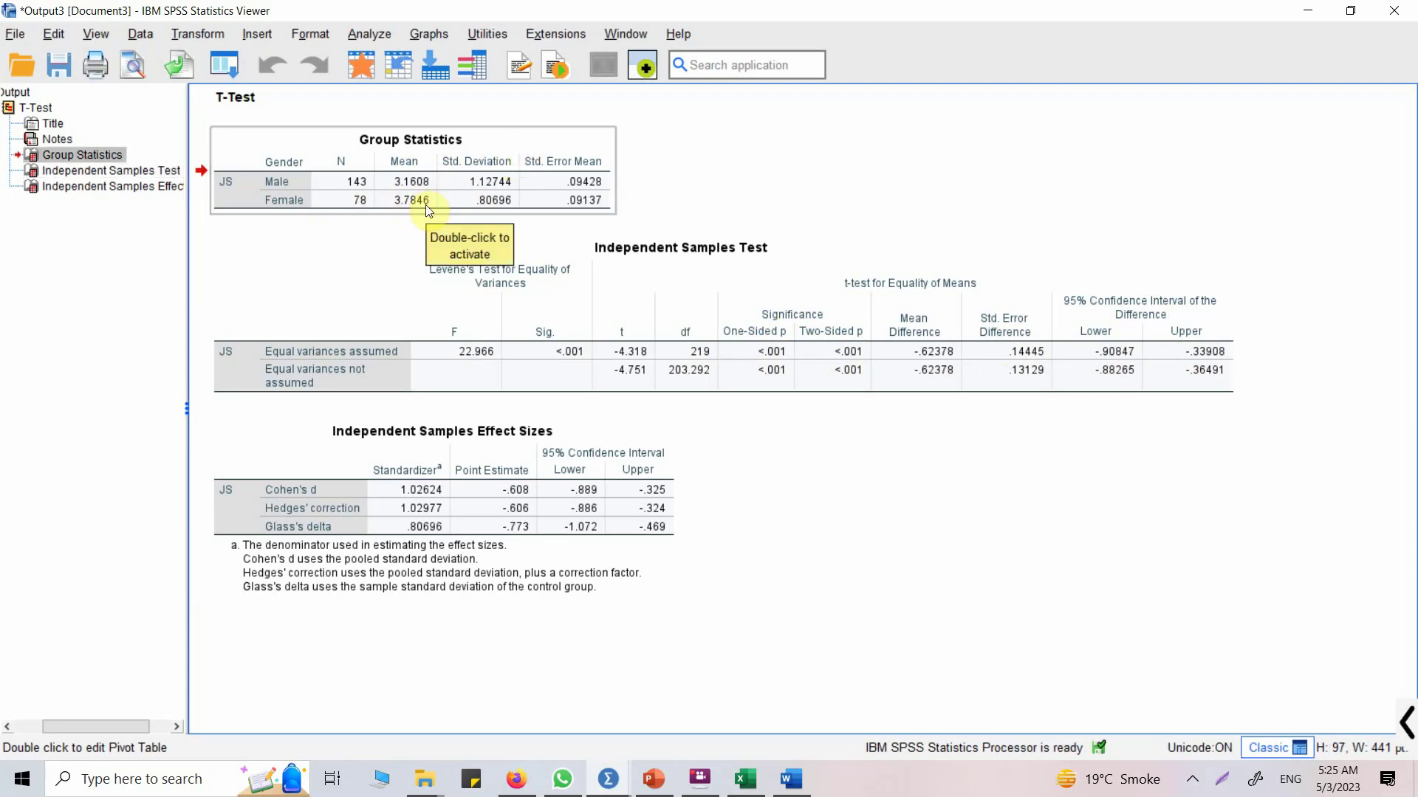
{"action": "left_click", "coordinate": [566, 442]}
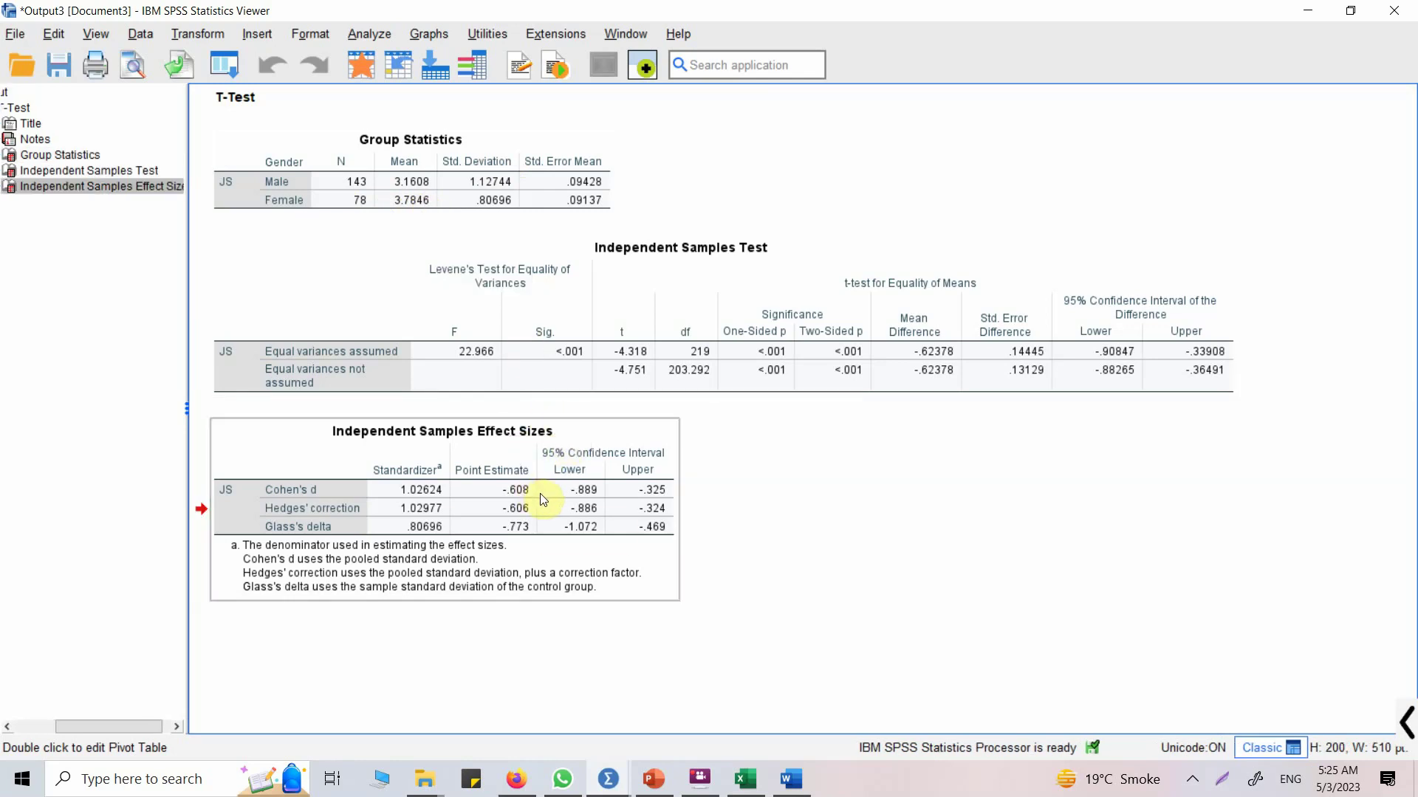
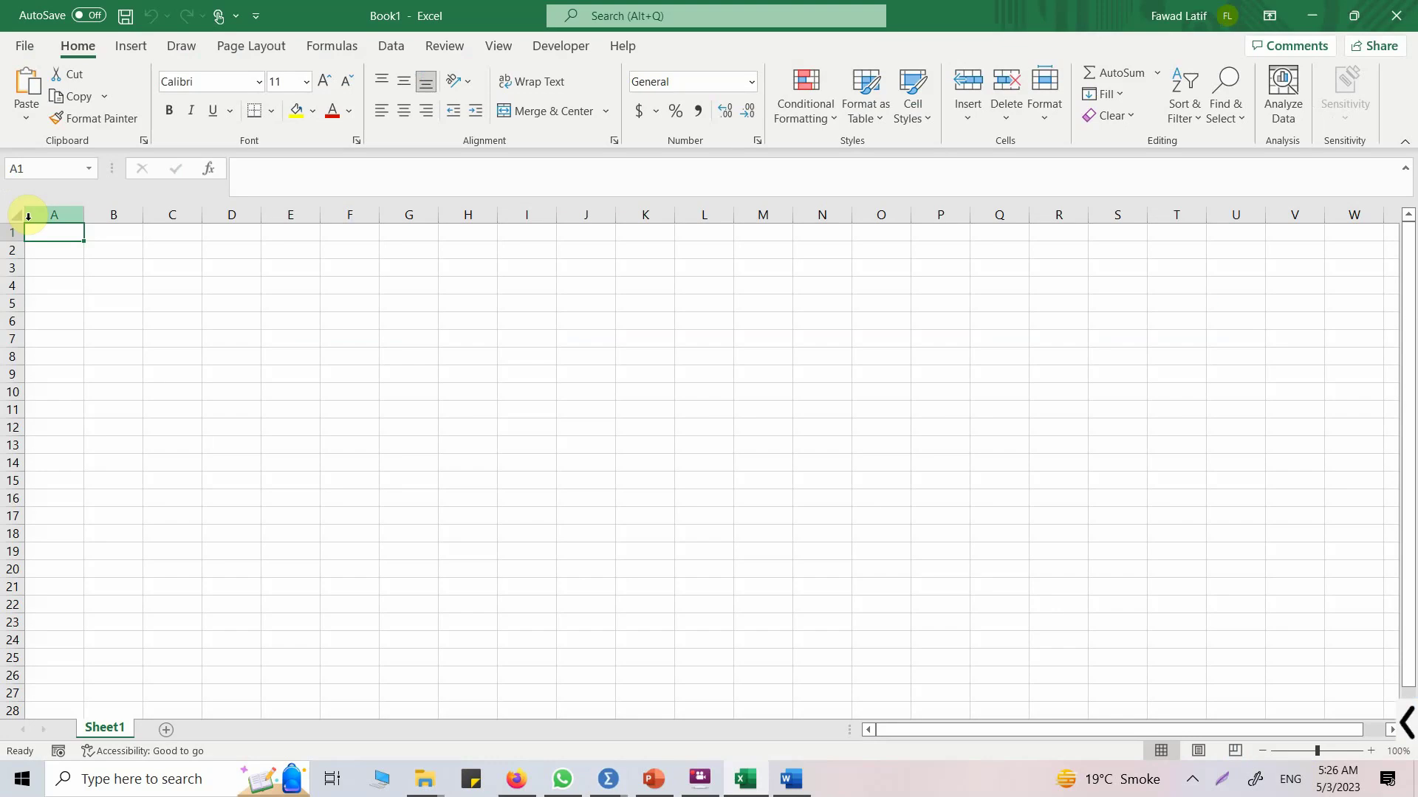
Step: Copy the Group Statistics and Independent Samples Test tables from SPSS into a blank Excel sheet, starting at A1 and G1 respectively
{"action": "type", "text": "Group Statistics Gender\t\tN\tMean\tStd. Deviation\tStd. Error Mean JS\tMale\t143\t3.1608\t1.12744\t0.09428 \tFemale\t78\t3.7846\t0.80696\t0.09137"}
{"action": "left_click", "coordinate": [421, 251]}
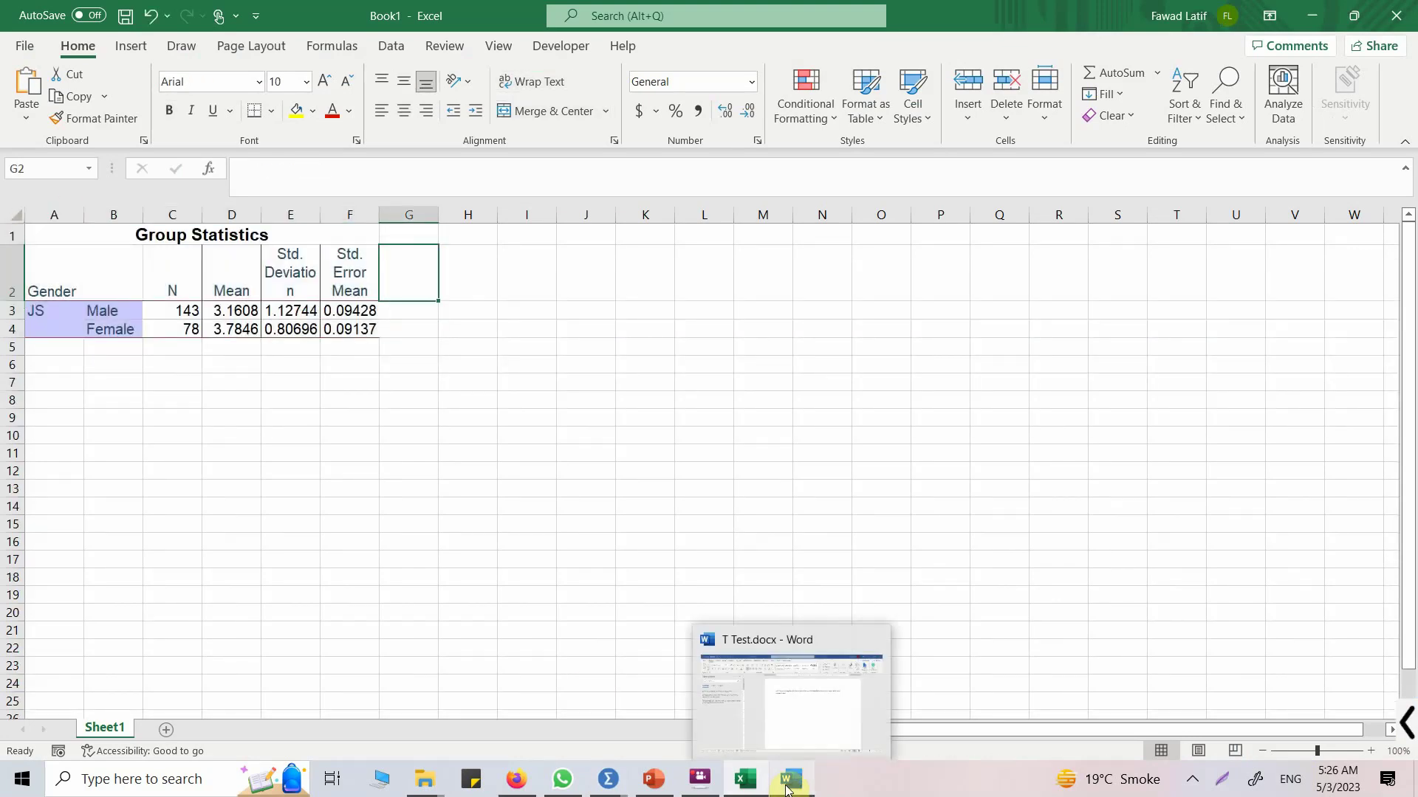
{"action": "mouse_move", "coordinate": [623, 781]}
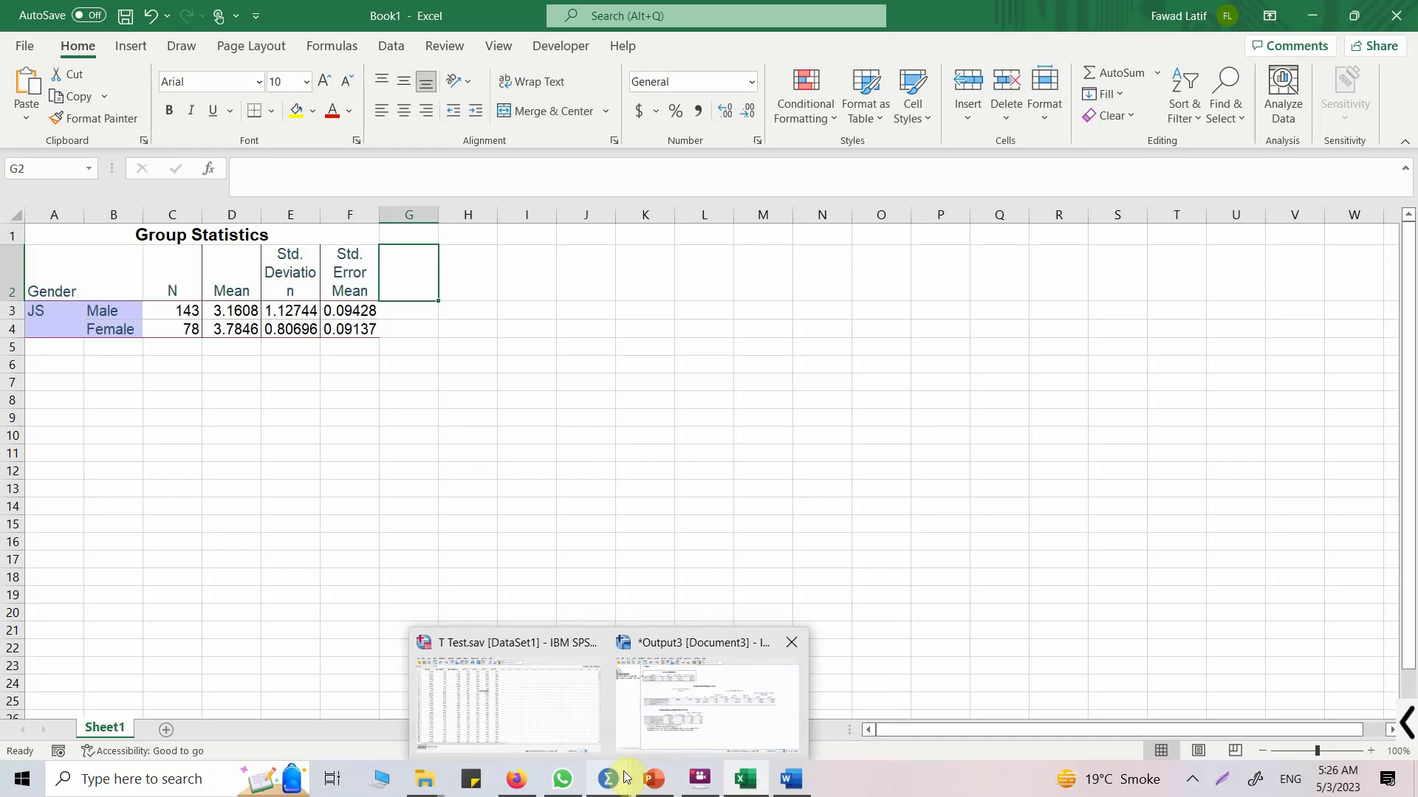
{"action": "left_click", "coordinate": [658, 728]}
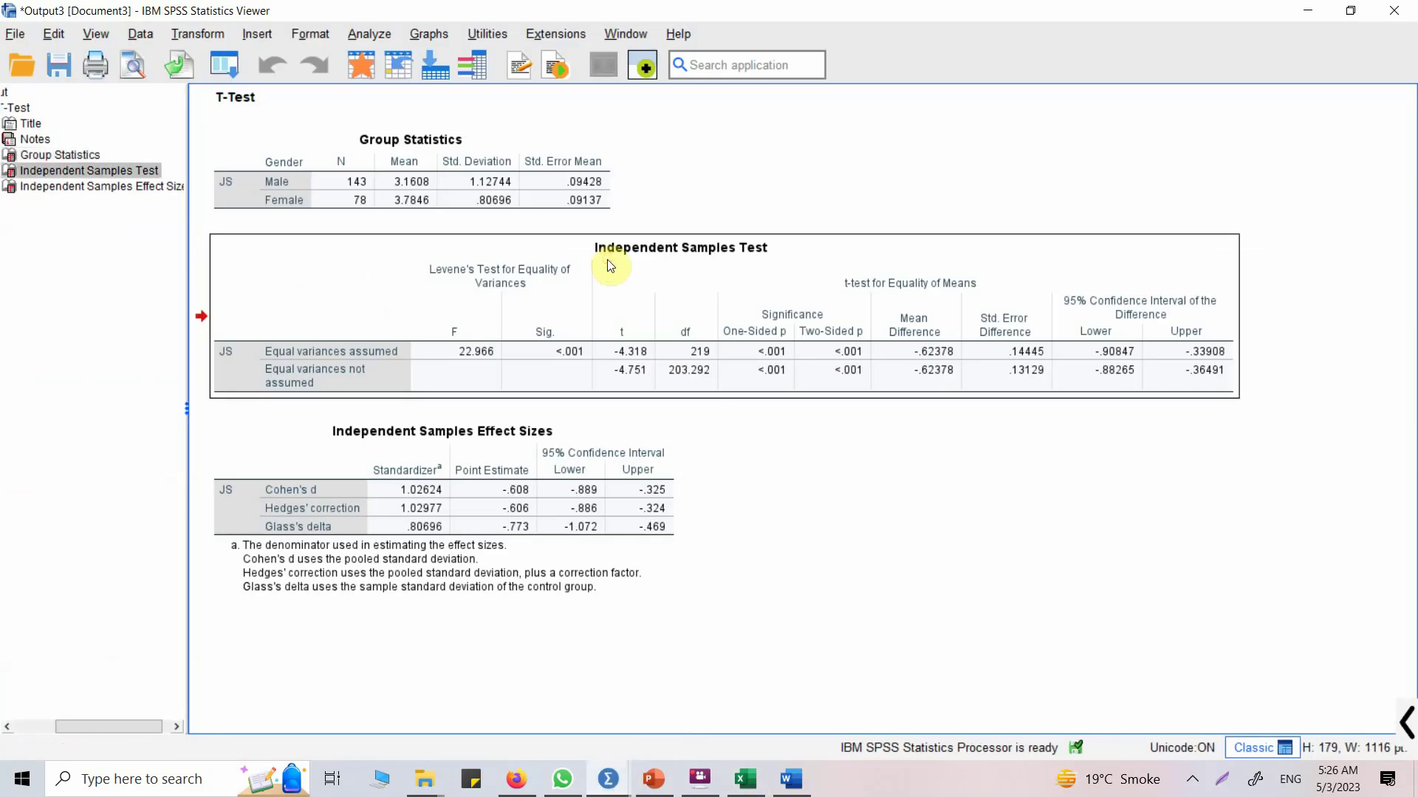
{"action": "left_click", "coordinate": [746, 779]}
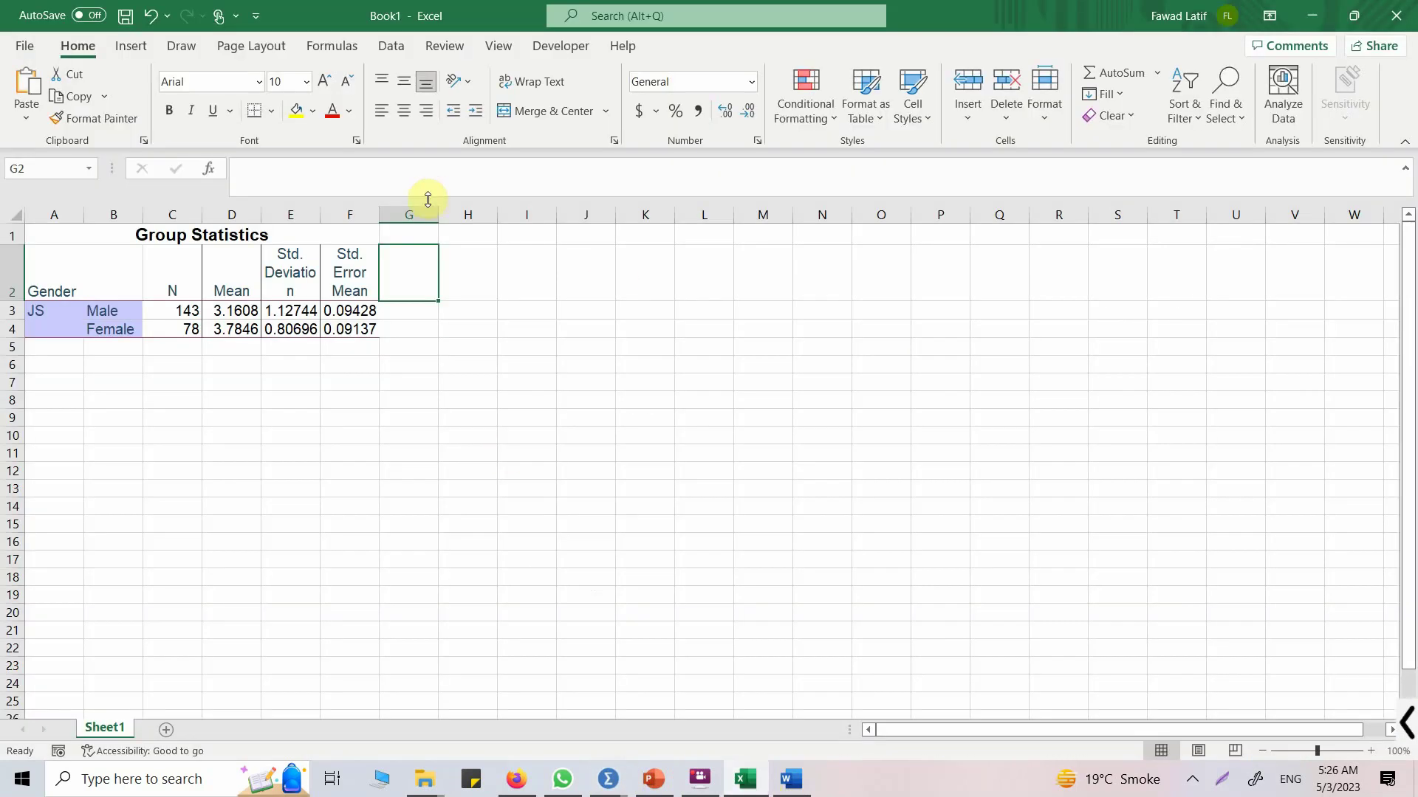
{"action": "key", "text": "Up"}
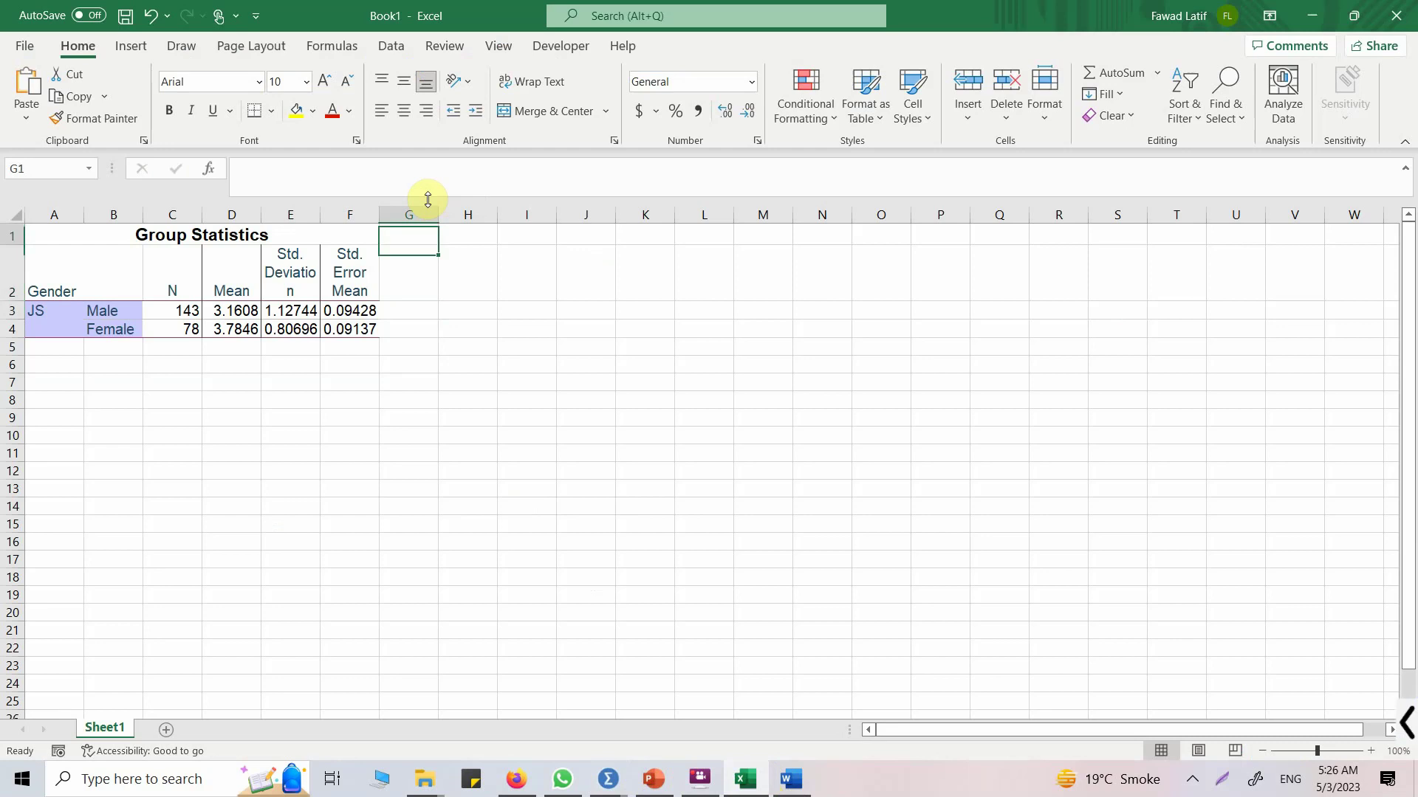
{"action": "key", "text": "ctrl+v"}
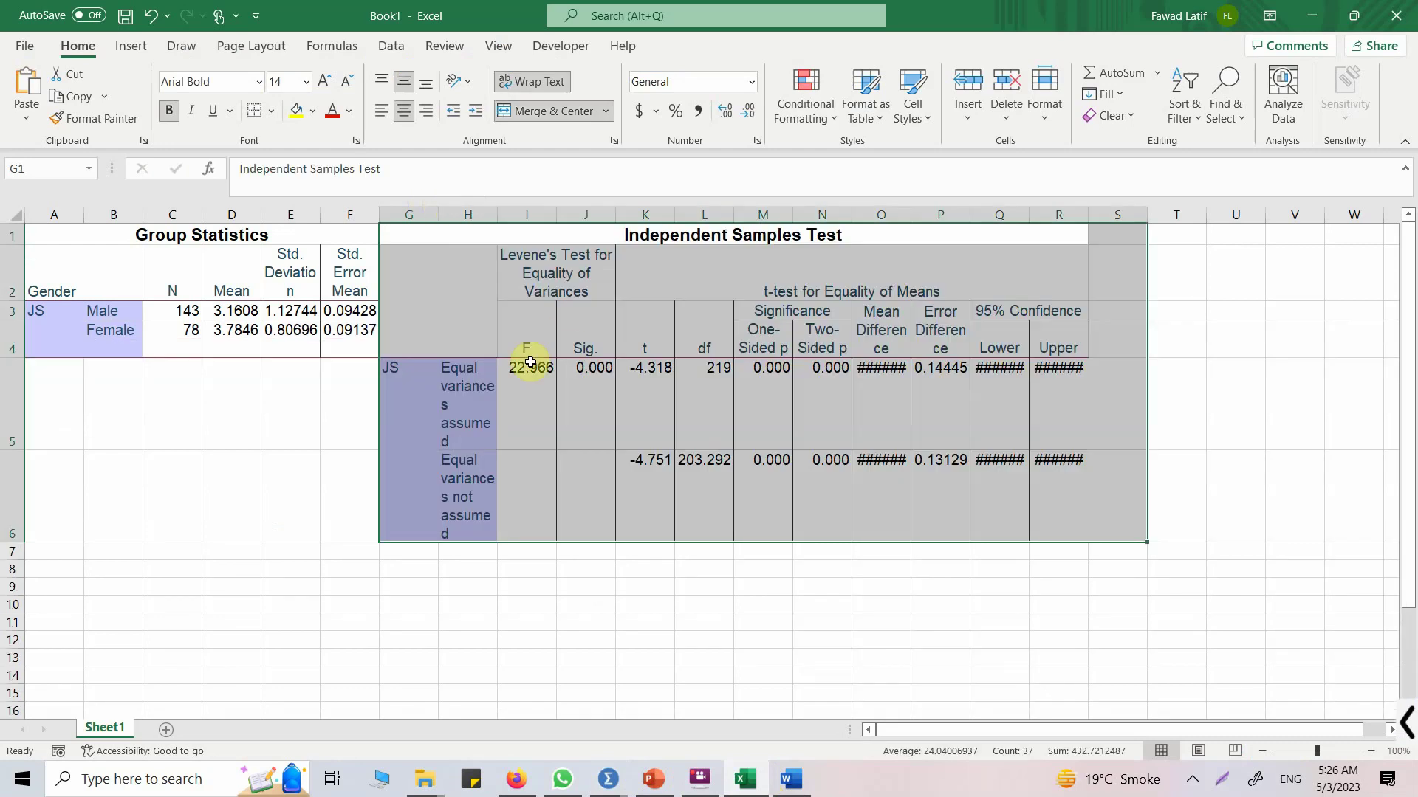
{"action": "left_click", "coordinate": [290, 402]}
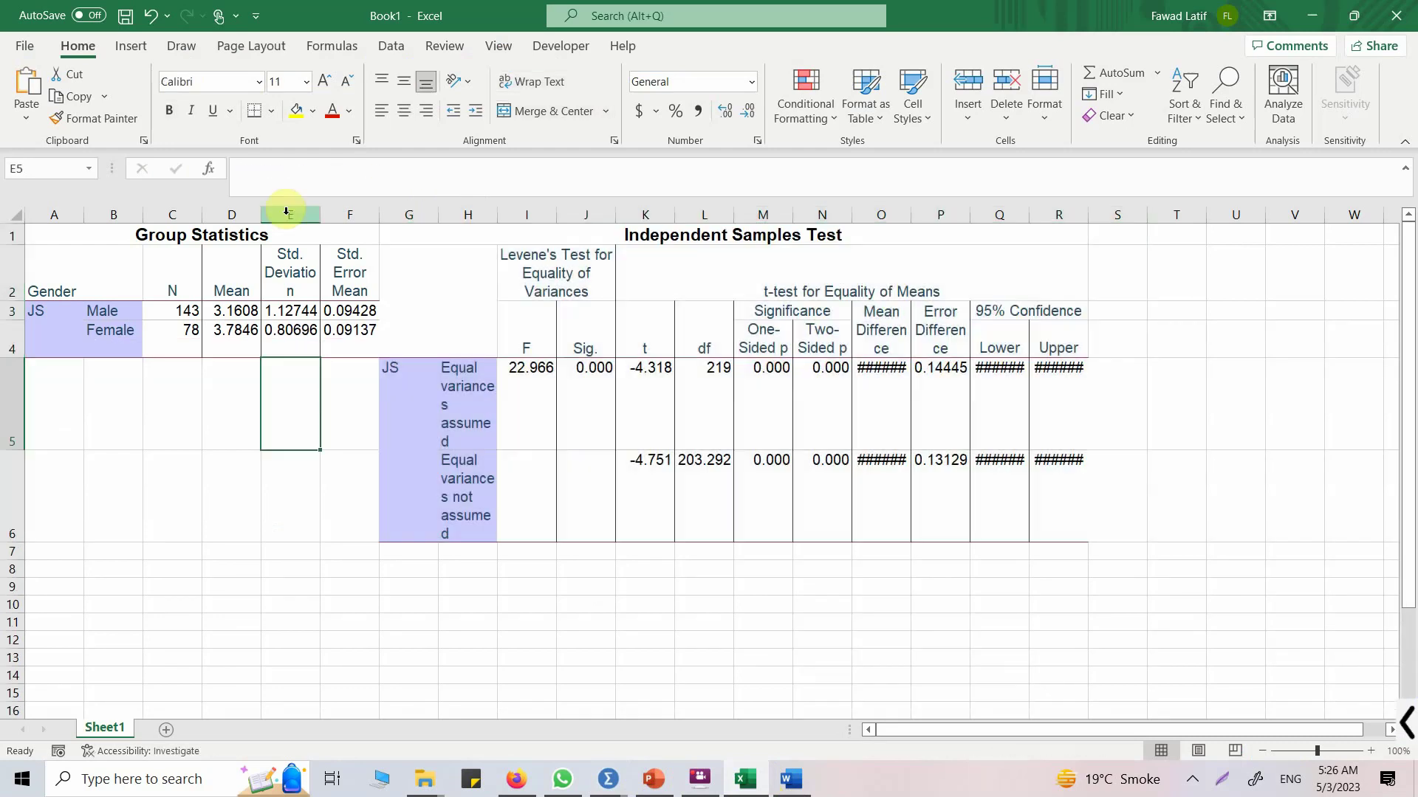
Step: Delete row 1, which holds the titles of the two pasted tables
{"action": "left_click", "coordinate": [13, 235]}
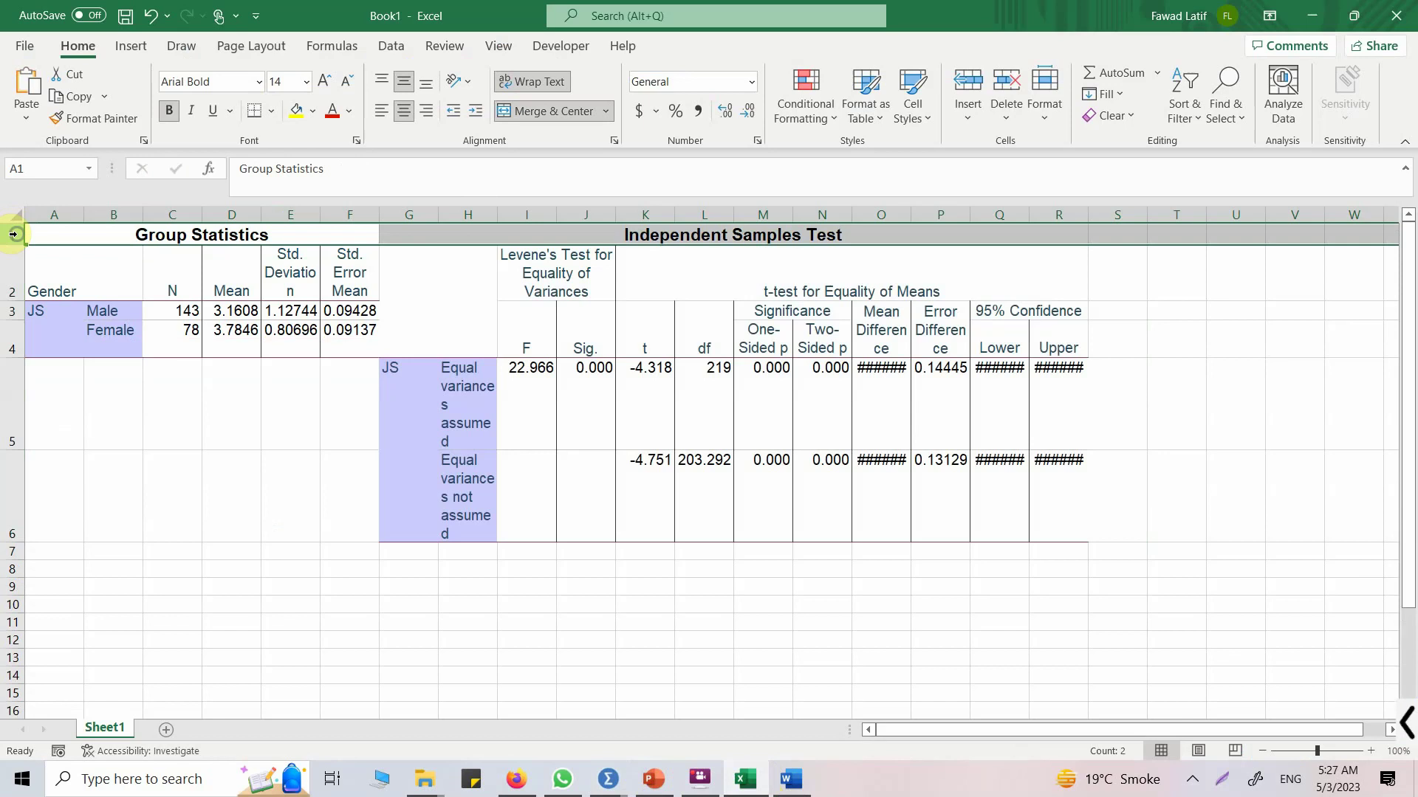
{"action": "right_click", "coordinate": [13, 234]}
{"action": "left_click", "coordinate": [107, 421]}
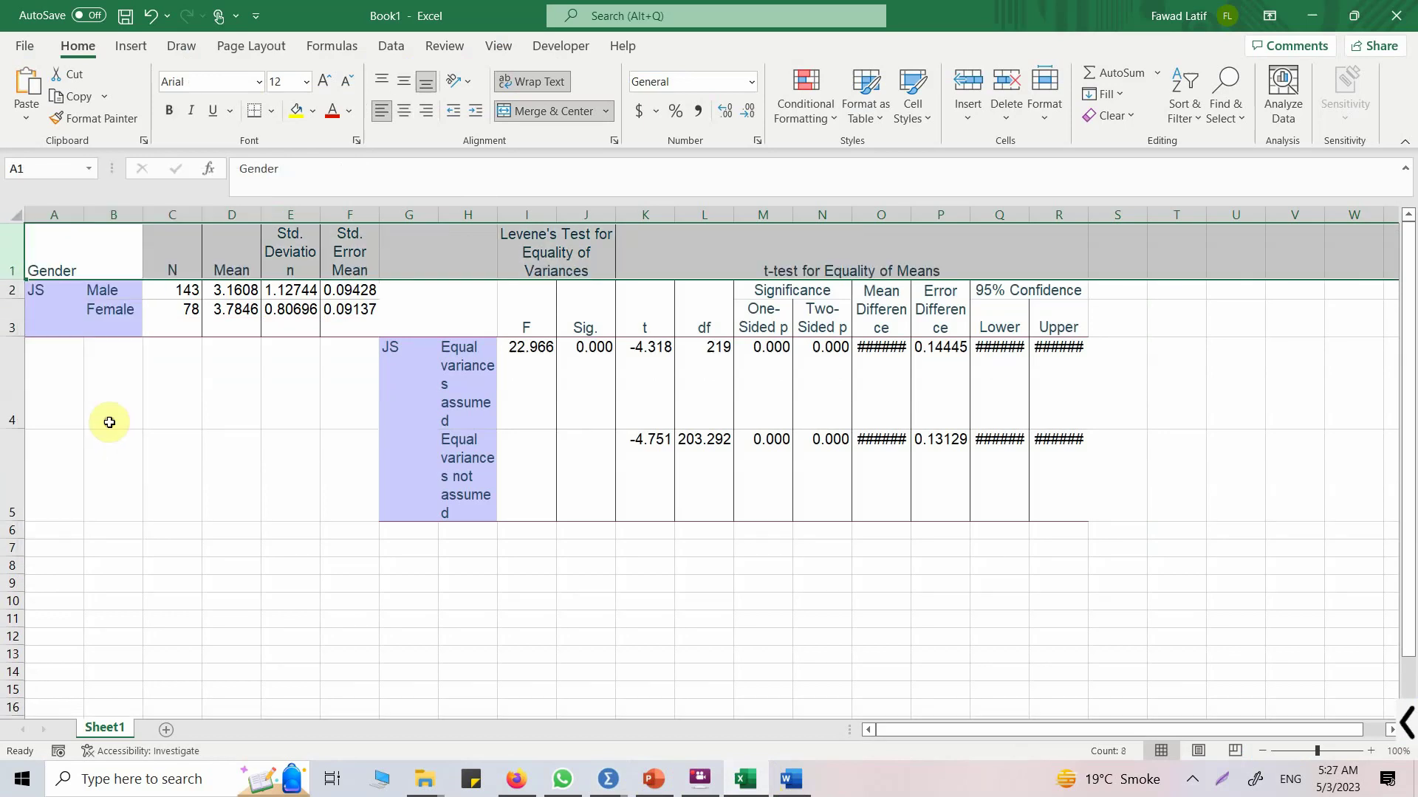
{"action": "left_click", "coordinate": [287, 244]}
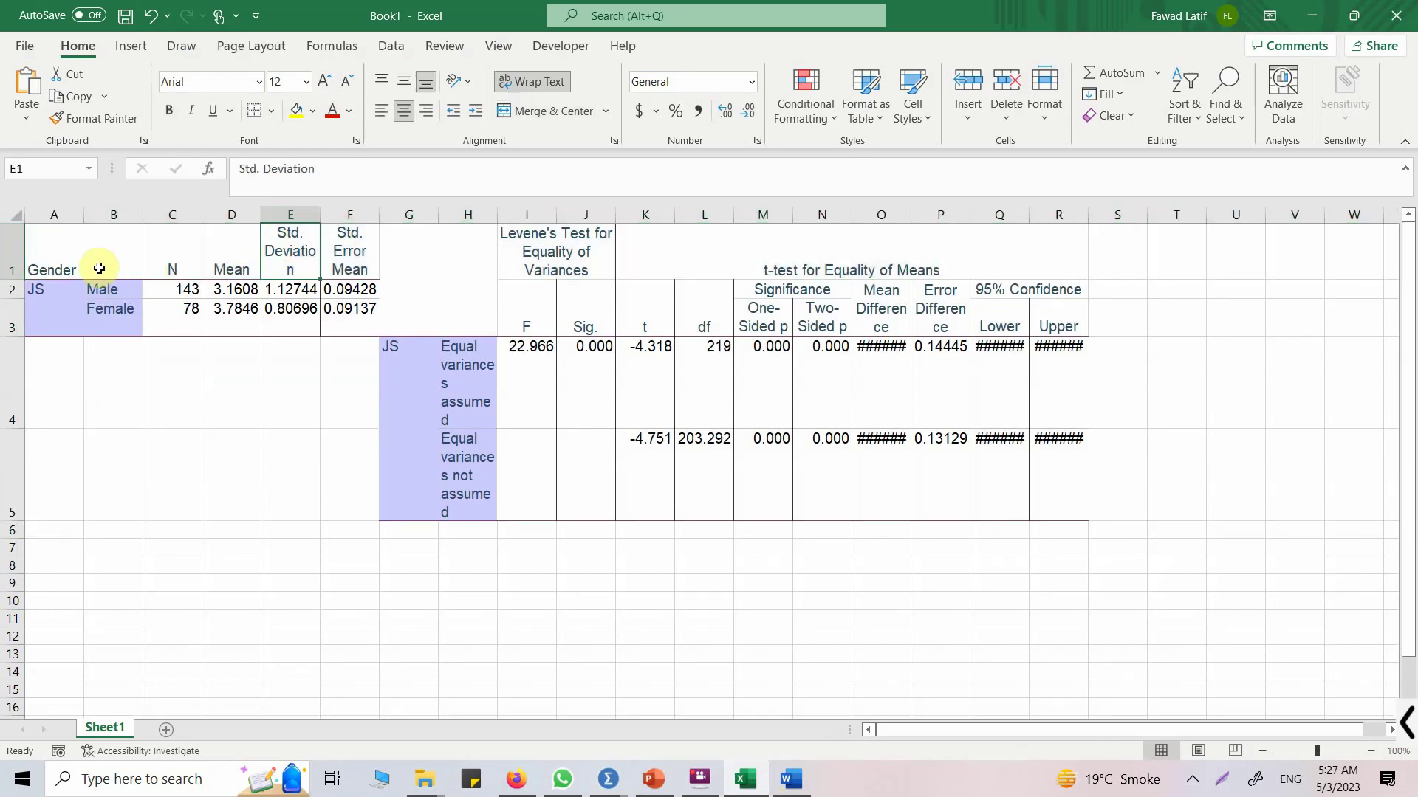
Step: Delete the Std. Error Mean column from the Group Statistics table
{"action": "left_click_drag", "start_coordinate": [286, 215], "coordinate": [341, 213]}
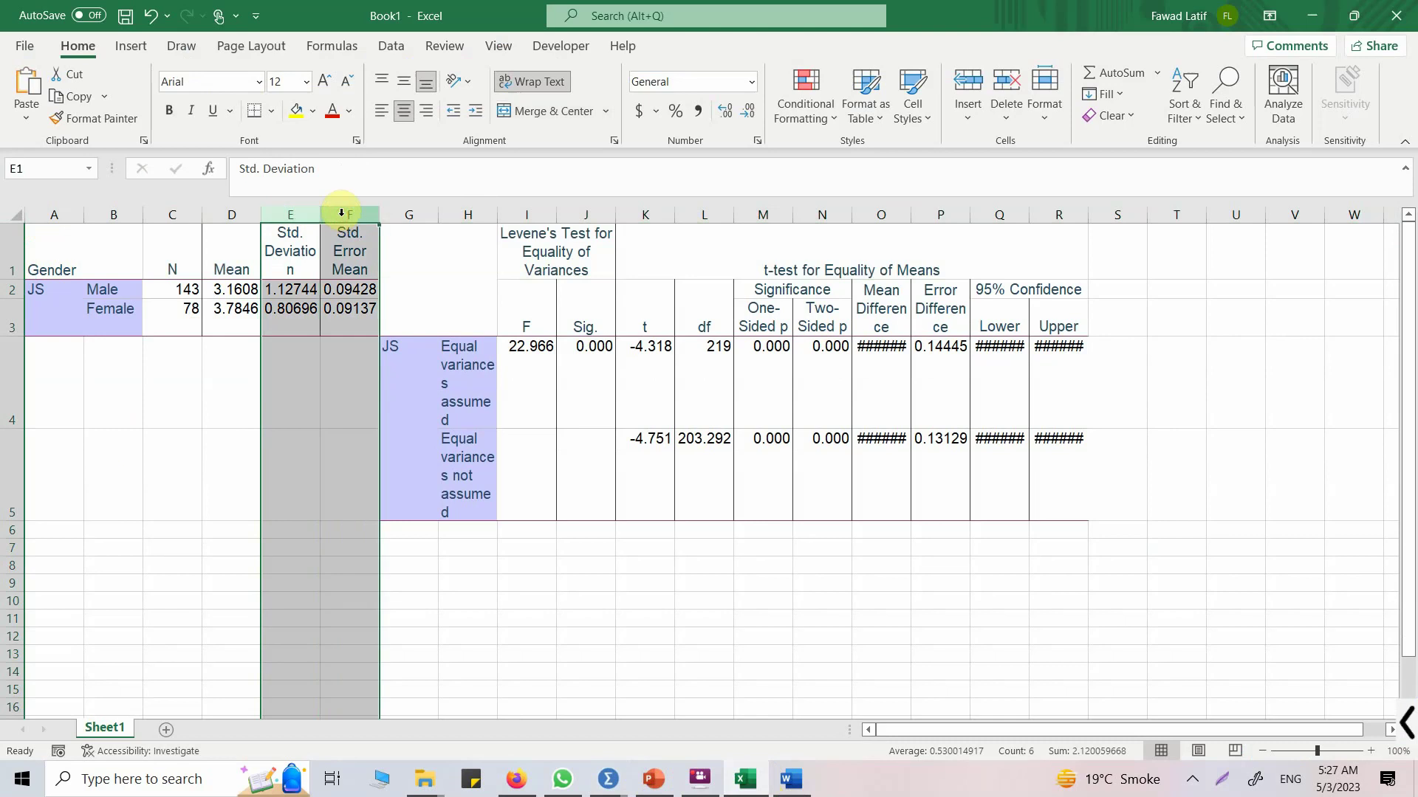
{"action": "left_click", "coordinate": [341, 213]}
{"action": "key", "text": "BackSpace"}
{"action": "left_click", "coordinate": [341, 214]}
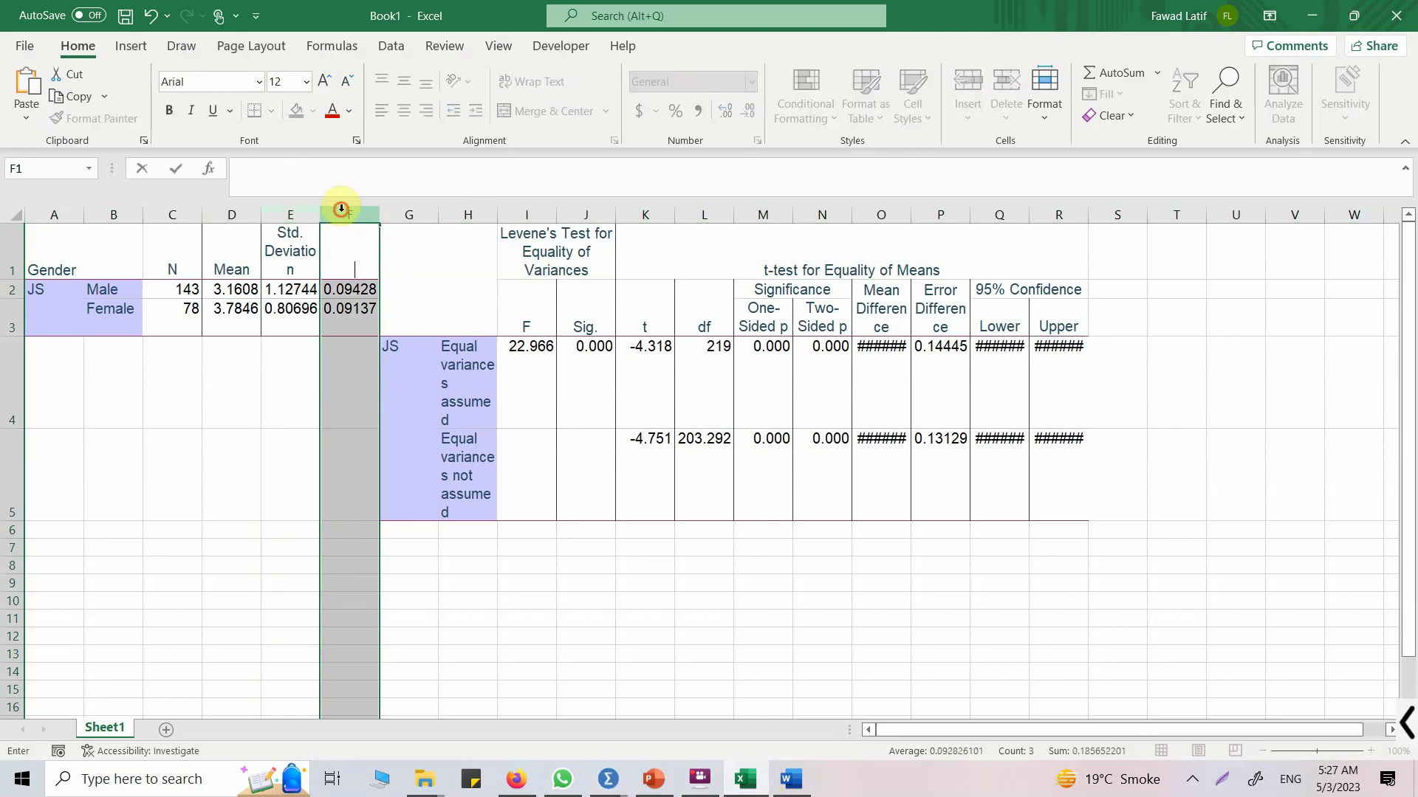
{"action": "right_click", "coordinate": [341, 207]}
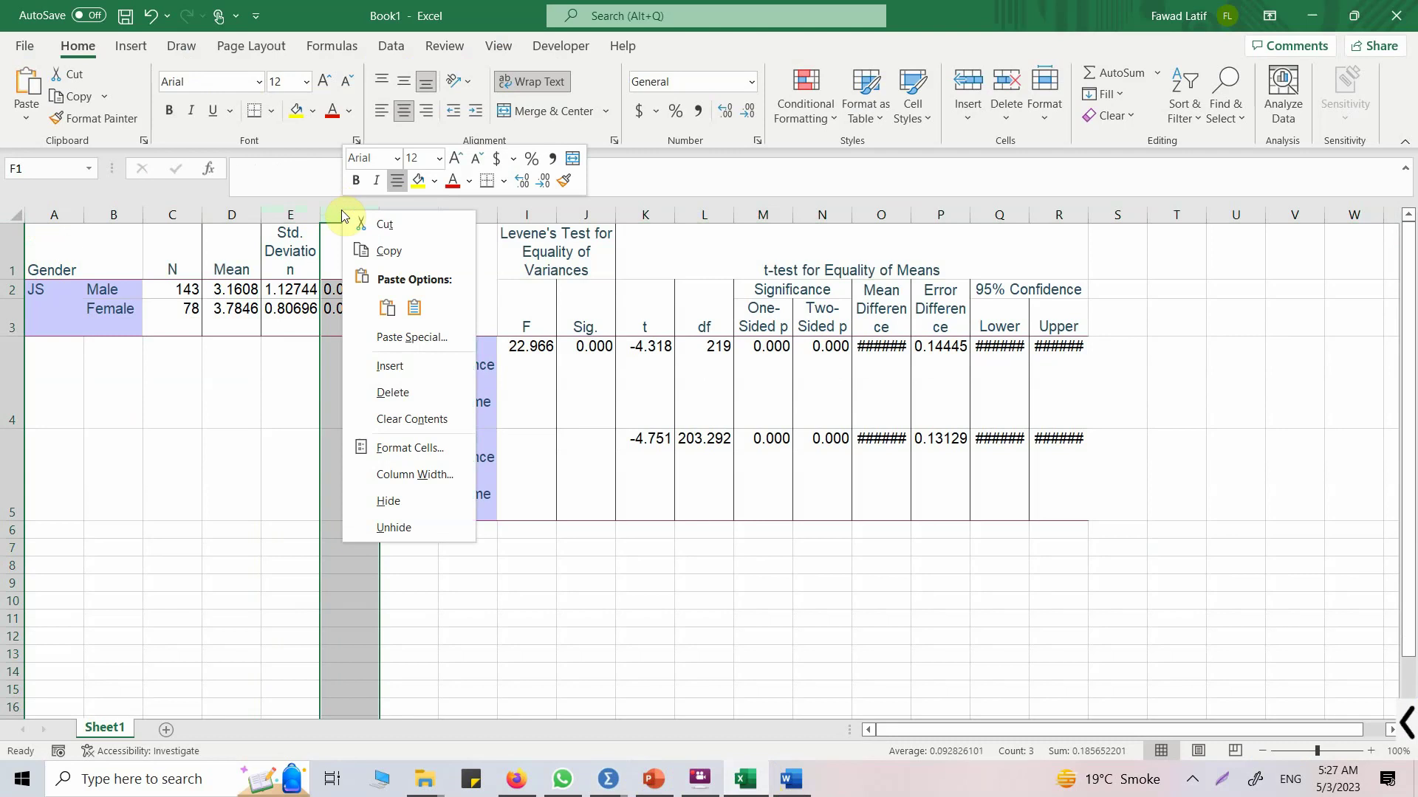
{"action": "left_click", "coordinate": [412, 383]}
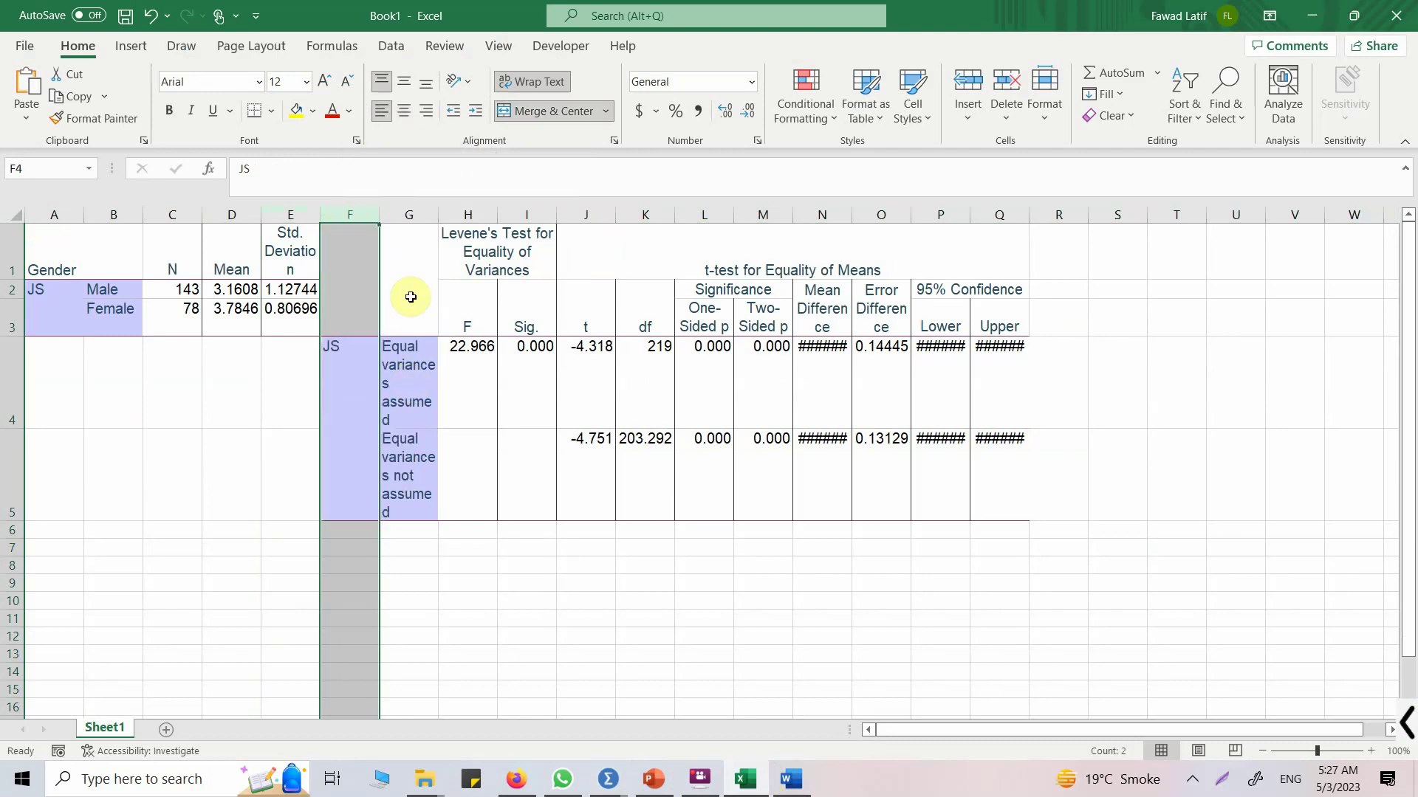
Step: Unmerge the "t-test for Equality of Means" and "Significance" header cells of the test table
{"action": "left_click", "coordinate": [715, 248]}
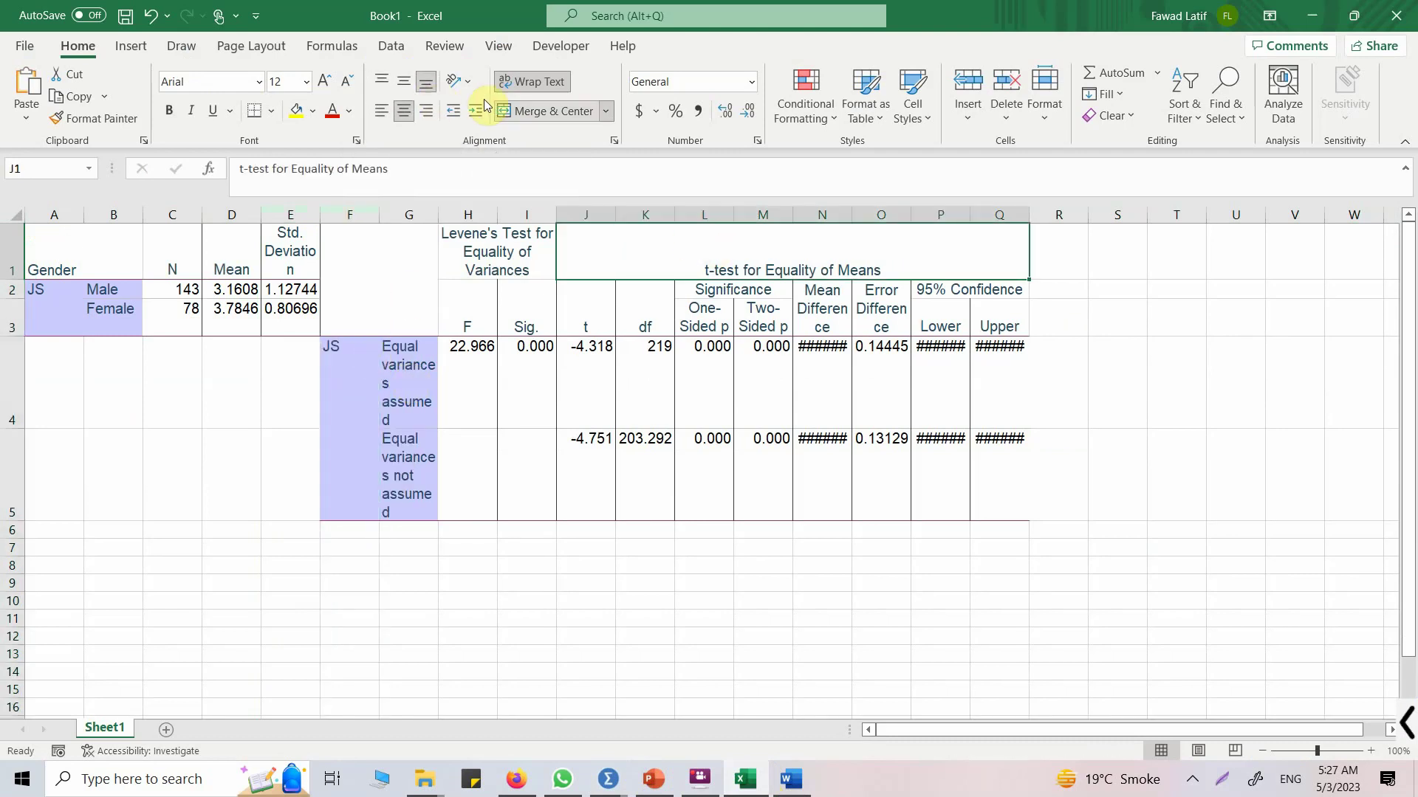
{"action": "left_click", "coordinate": [550, 111]}
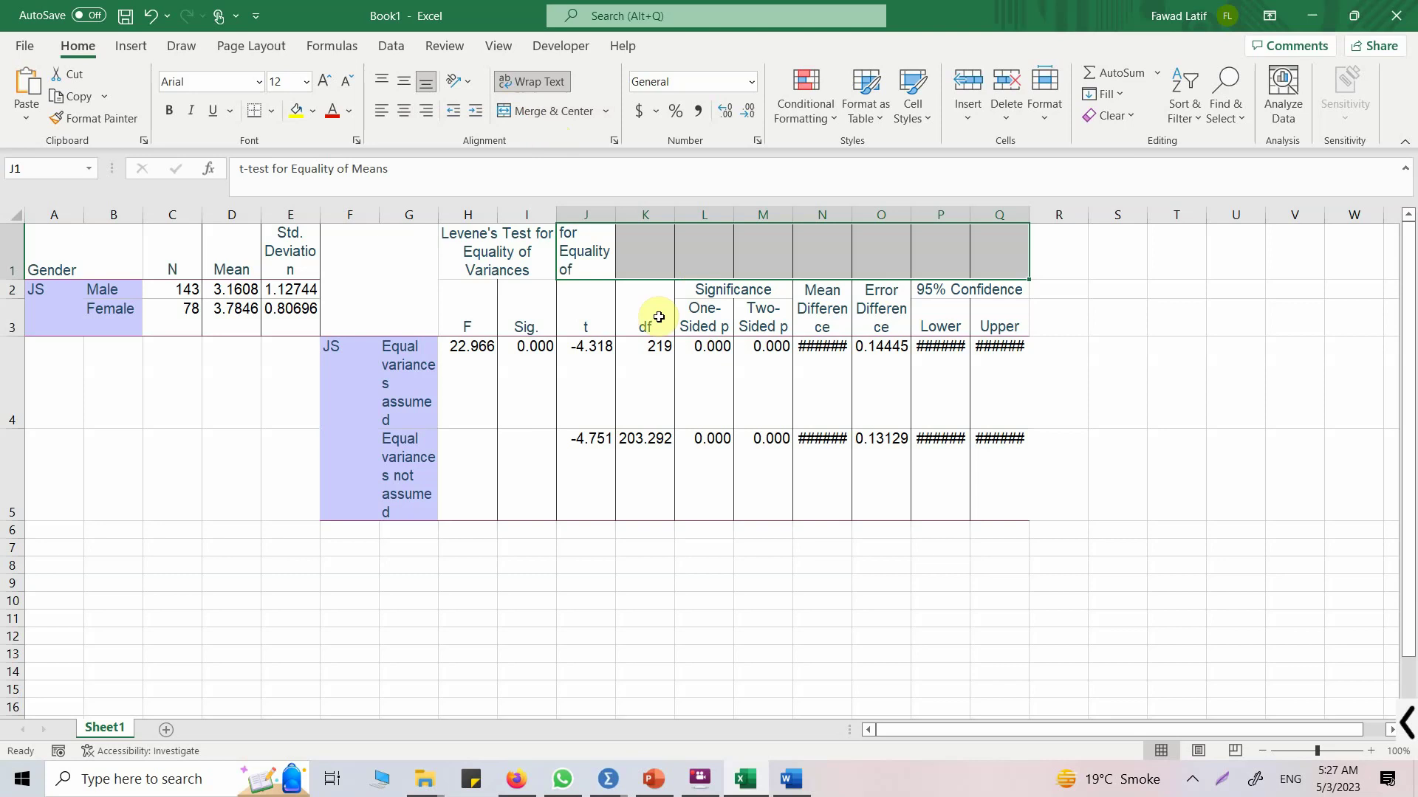
{"action": "left_click", "coordinate": [705, 319]}
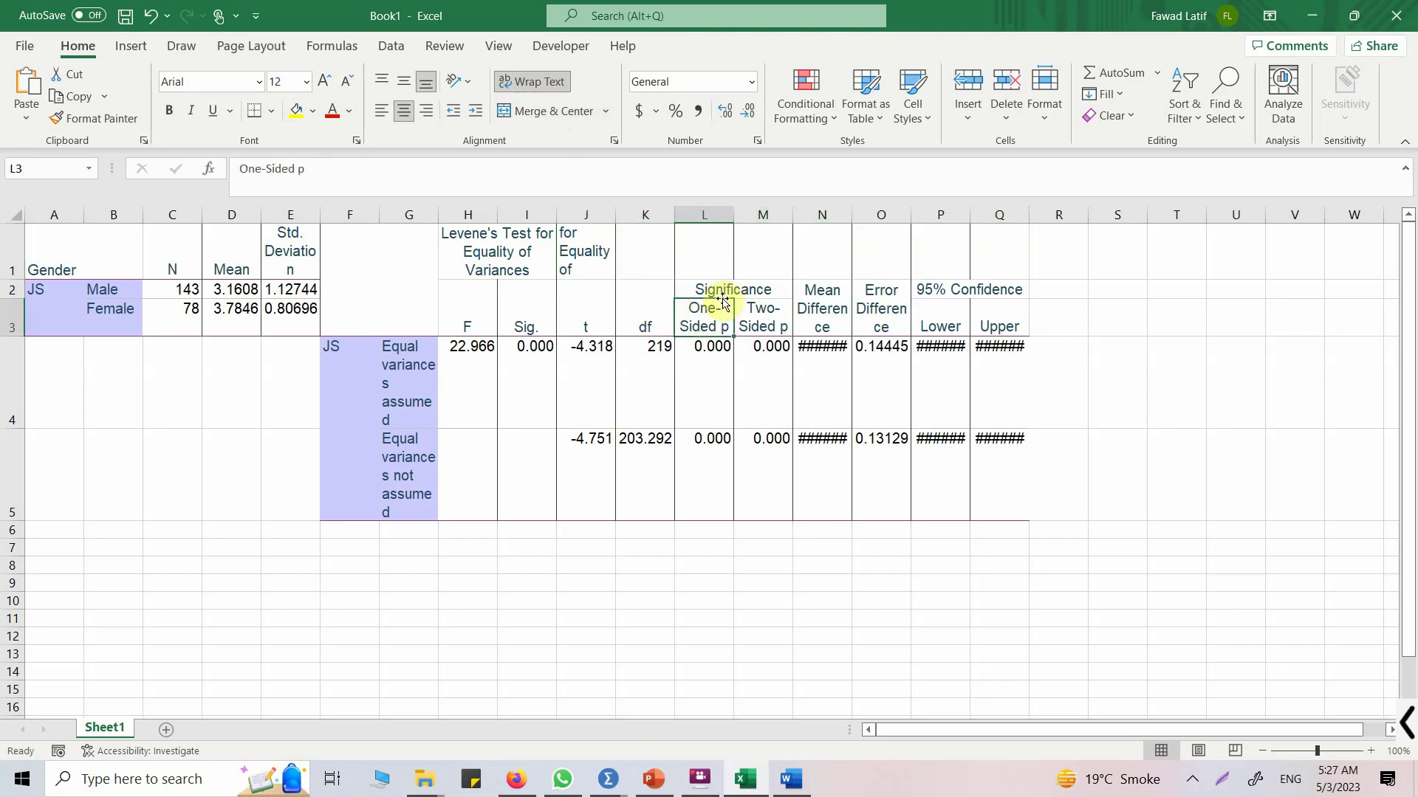
{"action": "left_click", "coordinate": [716, 290]}
{"action": "left_click", "coordinate": [548, 111]}
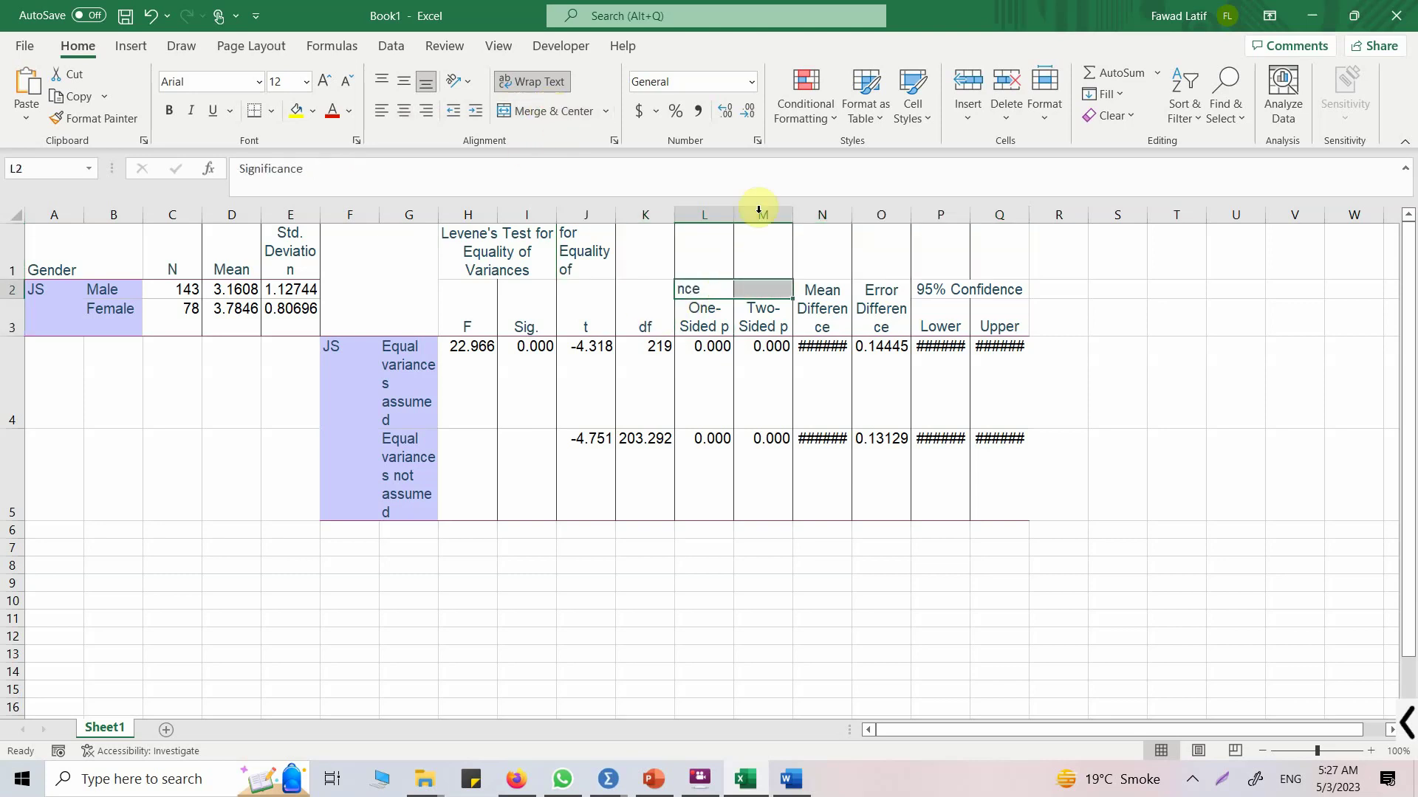
{"action": "left_click", "coordinate": [770, 314]}
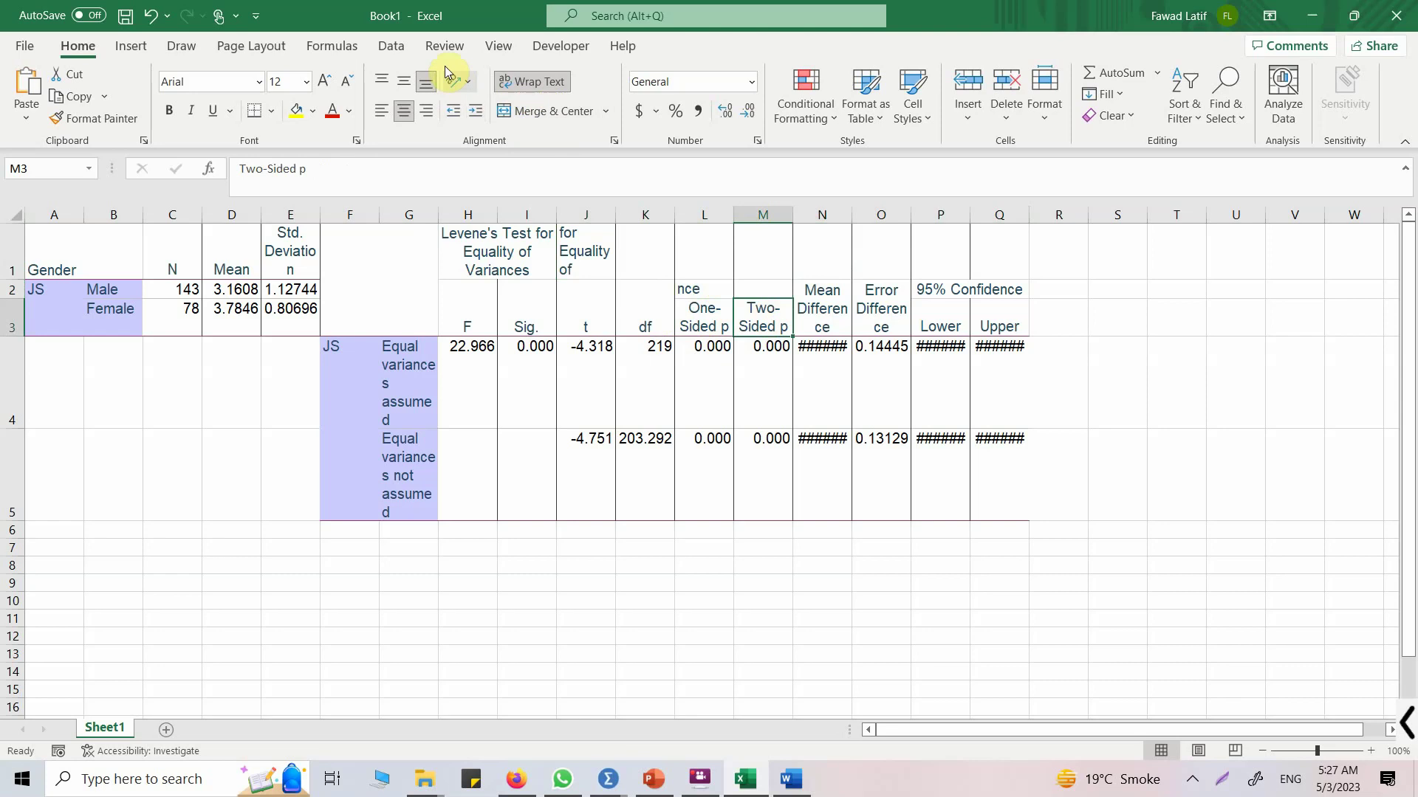
Step: Delete the Mean Difference and Std. Error Difference columns from the test table
{"action": "left_click_drag", "start_coordinate": [813, 214], "coordinate": [877, 209]}
{"action": "right_click", "coordinate": [877, 210]}
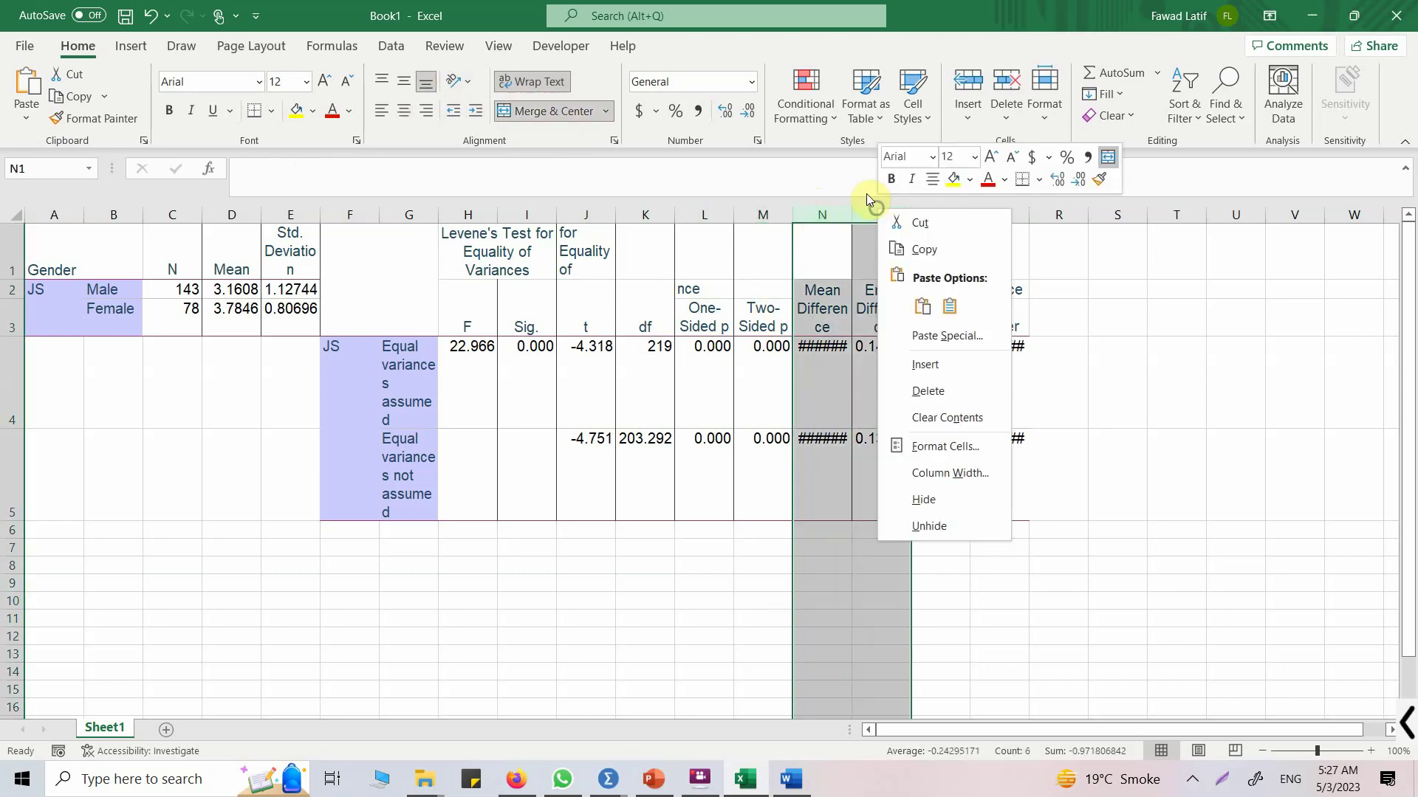
{"action": "left_click", "coordinate": [939, 398]}
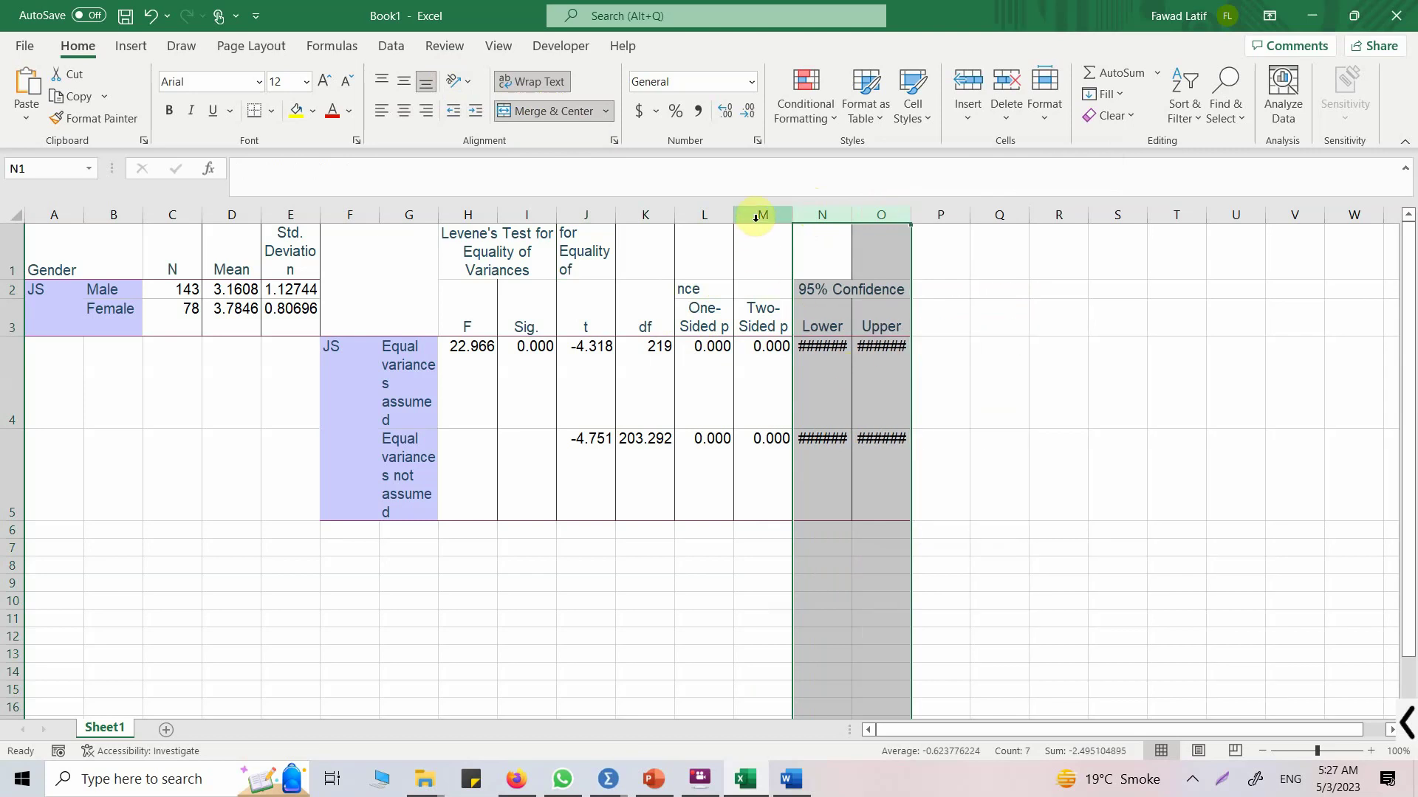
Step: Delete the One-Sided p column and the df column from the test table
{"action": "left_click", "coordinate": [703, 213]}
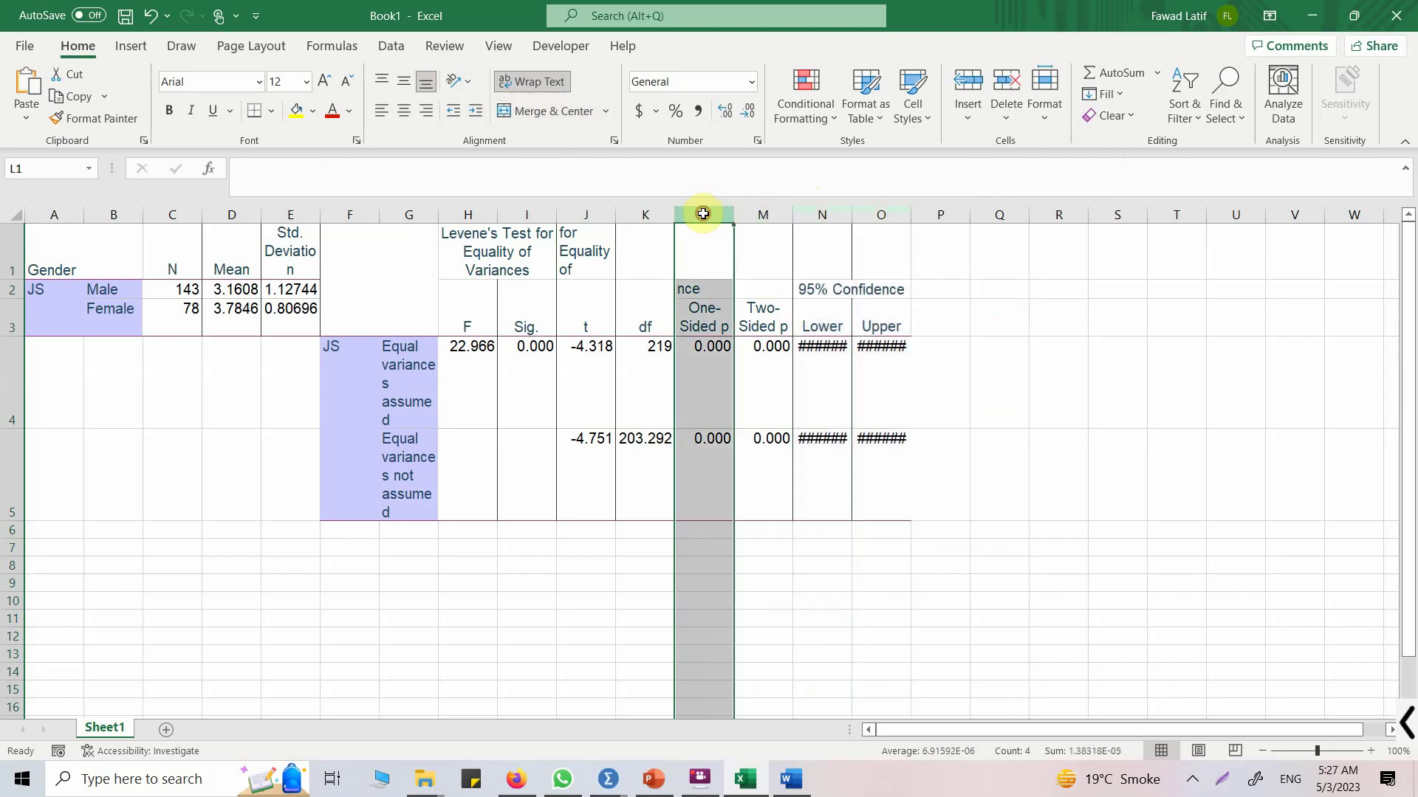
{"action": "right_click", "coordinate": [703, 212]}
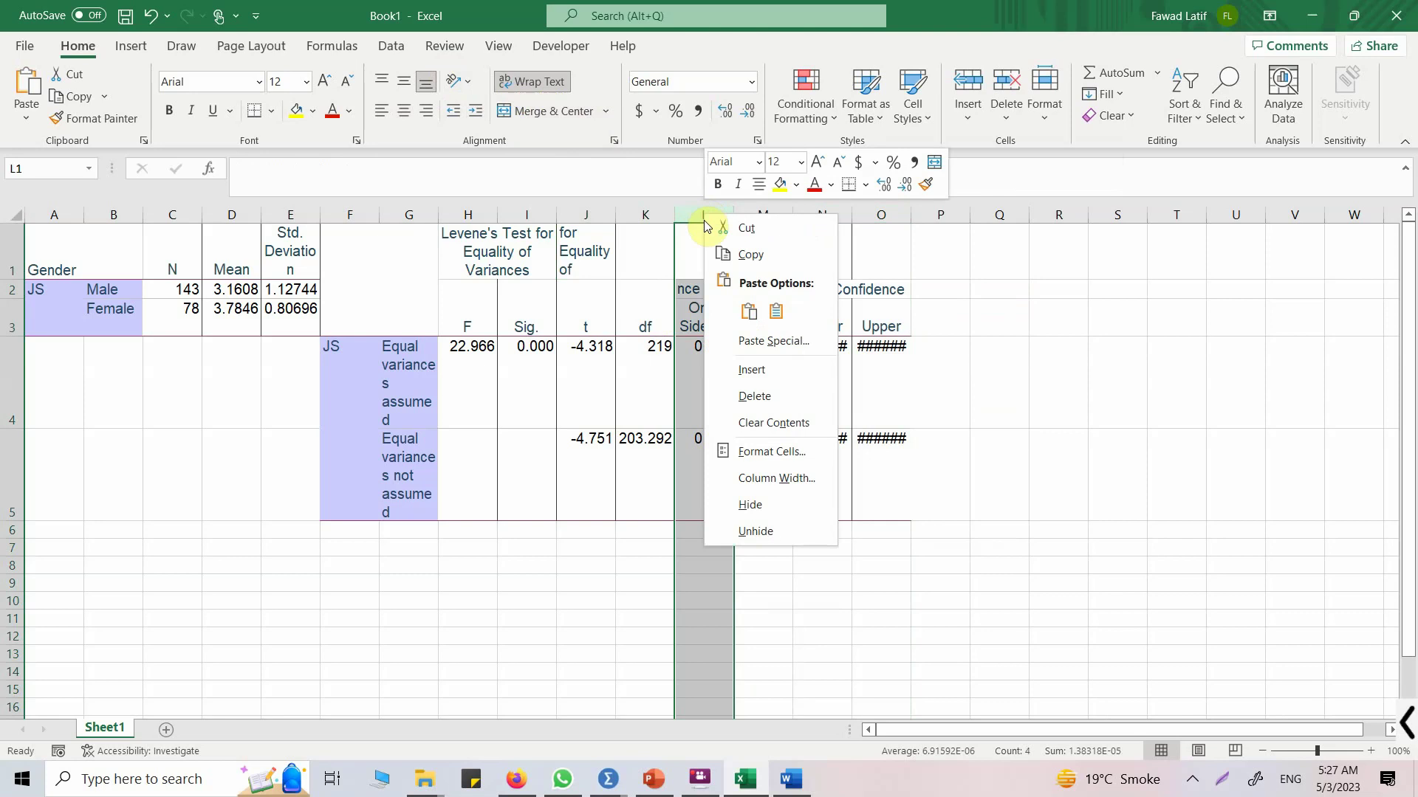
{"action": "left_click", "coordinate": [761, 391]}
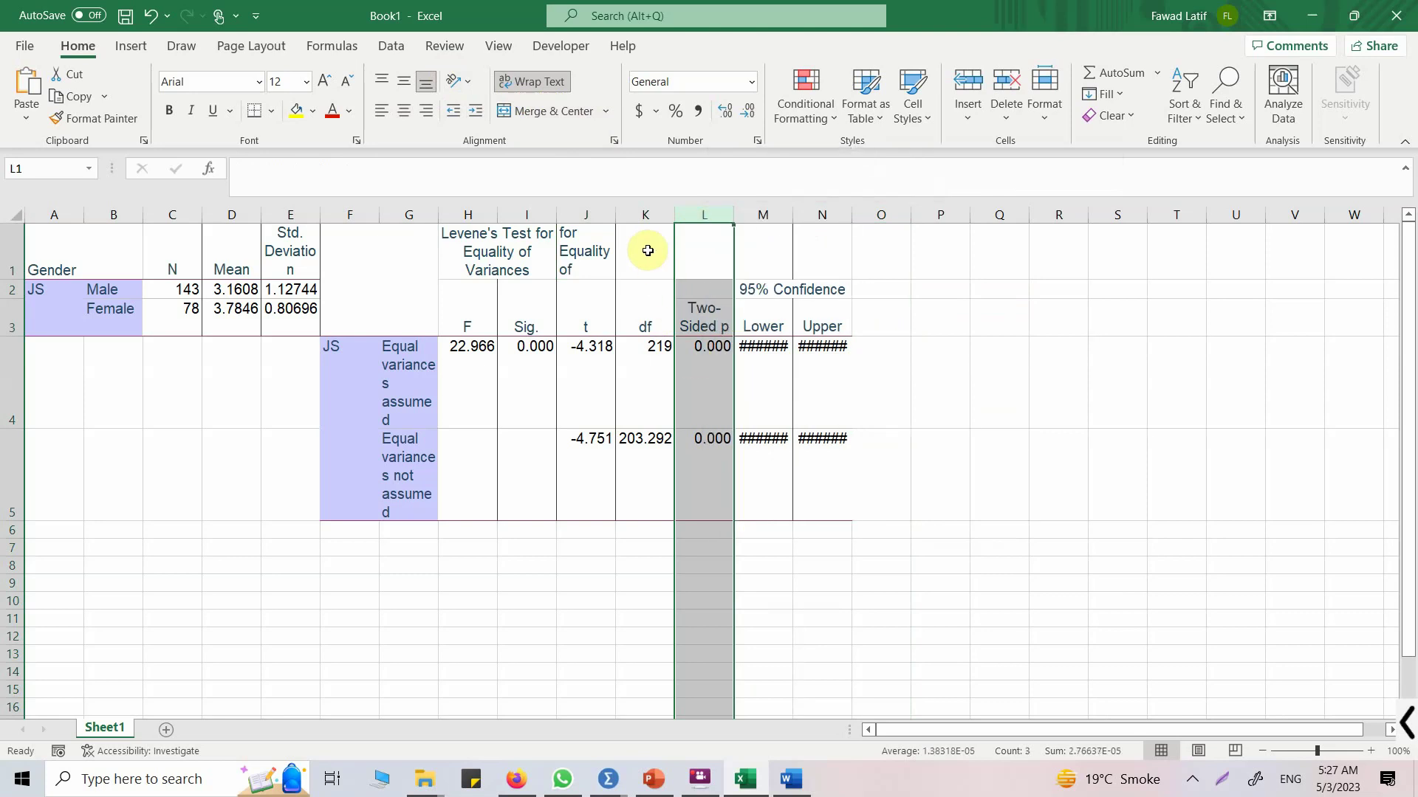
{"action": "left_click", "coordinate": [645, 214]}
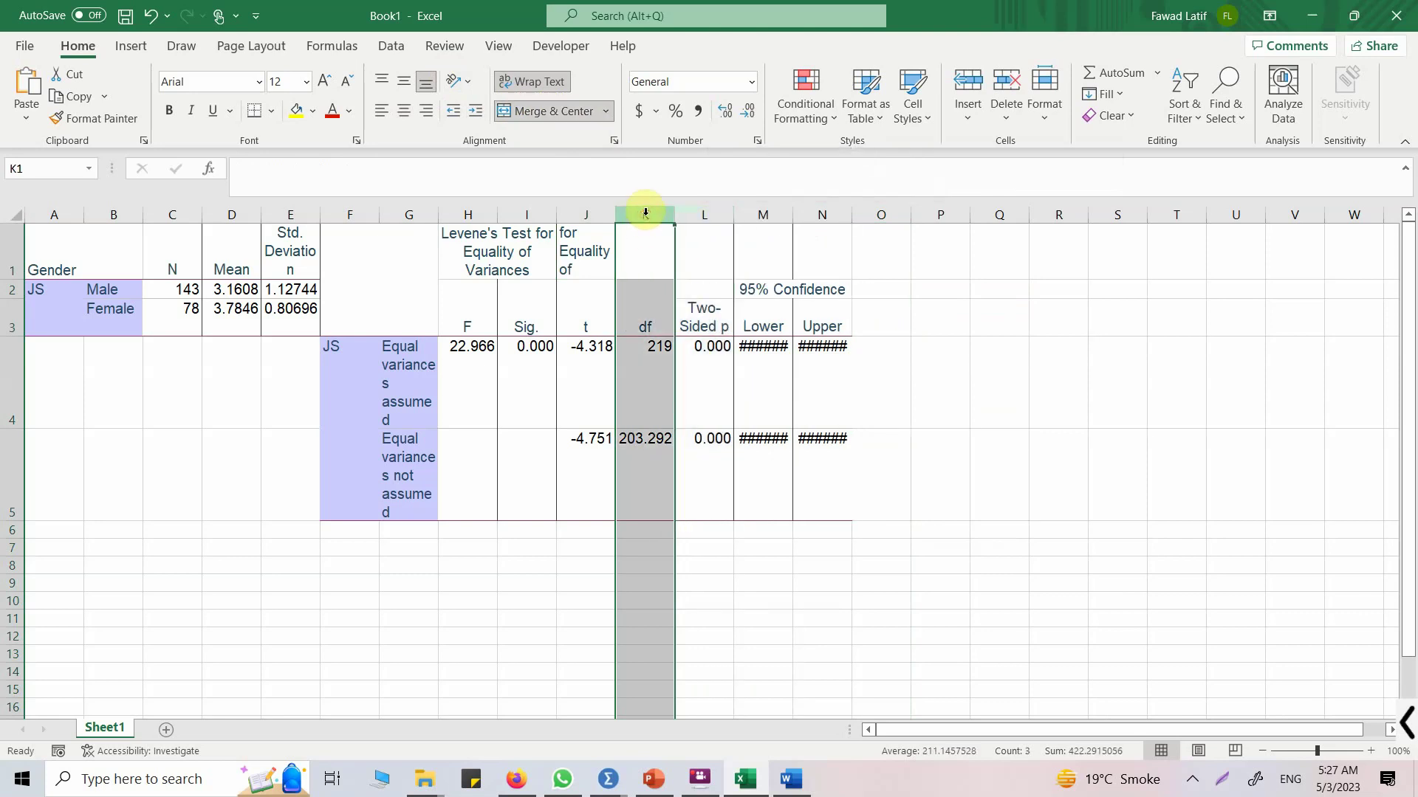
{"action": "right_click", "coordinate": [645, 213]}
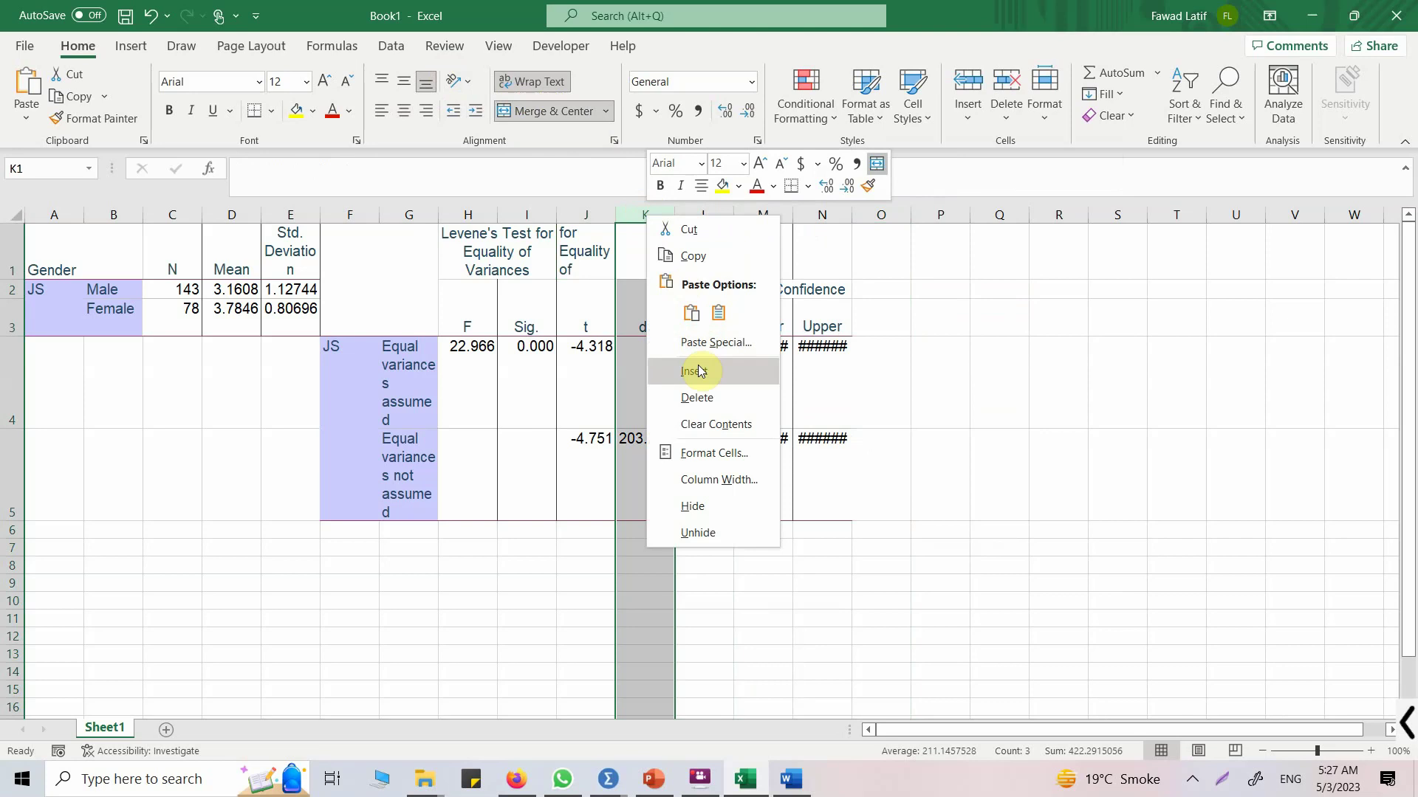
{"action": "left_click", "coordinate": [700, 394]}
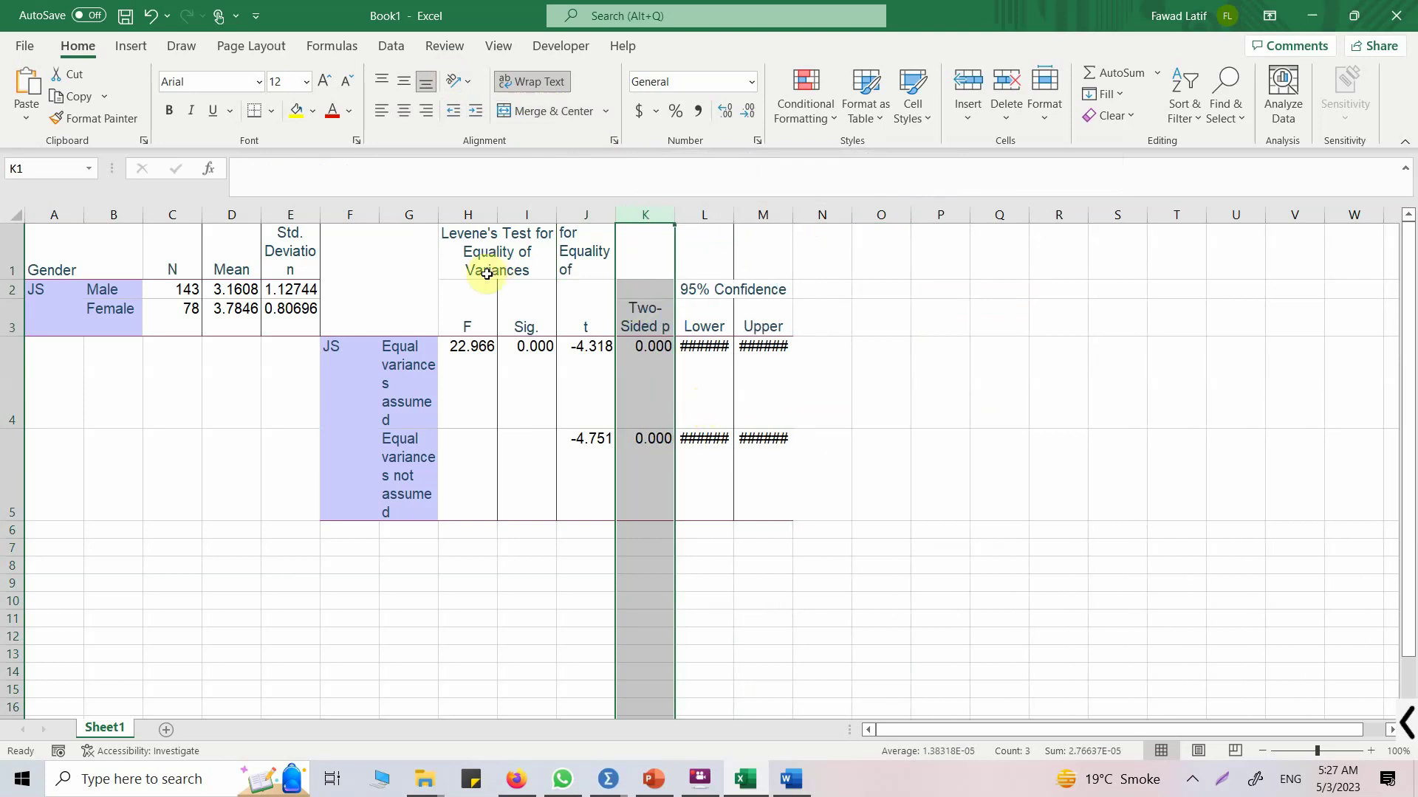
Step: Fit the confidence interval Lower and Upper columns to their values and widen column G with the equal-variances labels
{"action": "double_click", "coordinate": [739, 211]}
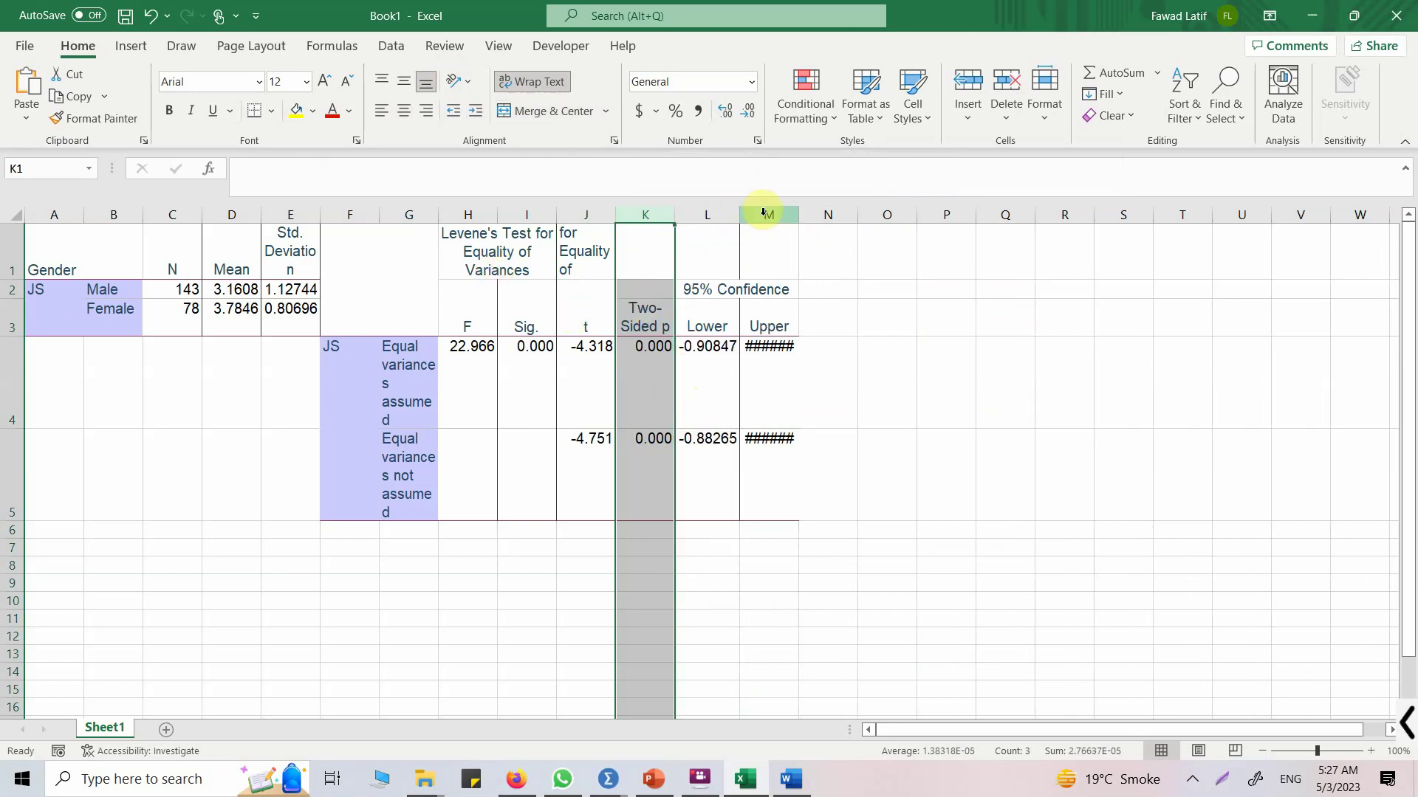
{"action": "double_click", "coordinate": [799, 212]}
{"action": "left_click_drag", "start_coordinate": [443, 212], "coordinate": [508, 207]}
{"action": "left_click", "coordinate": [422, 371]}
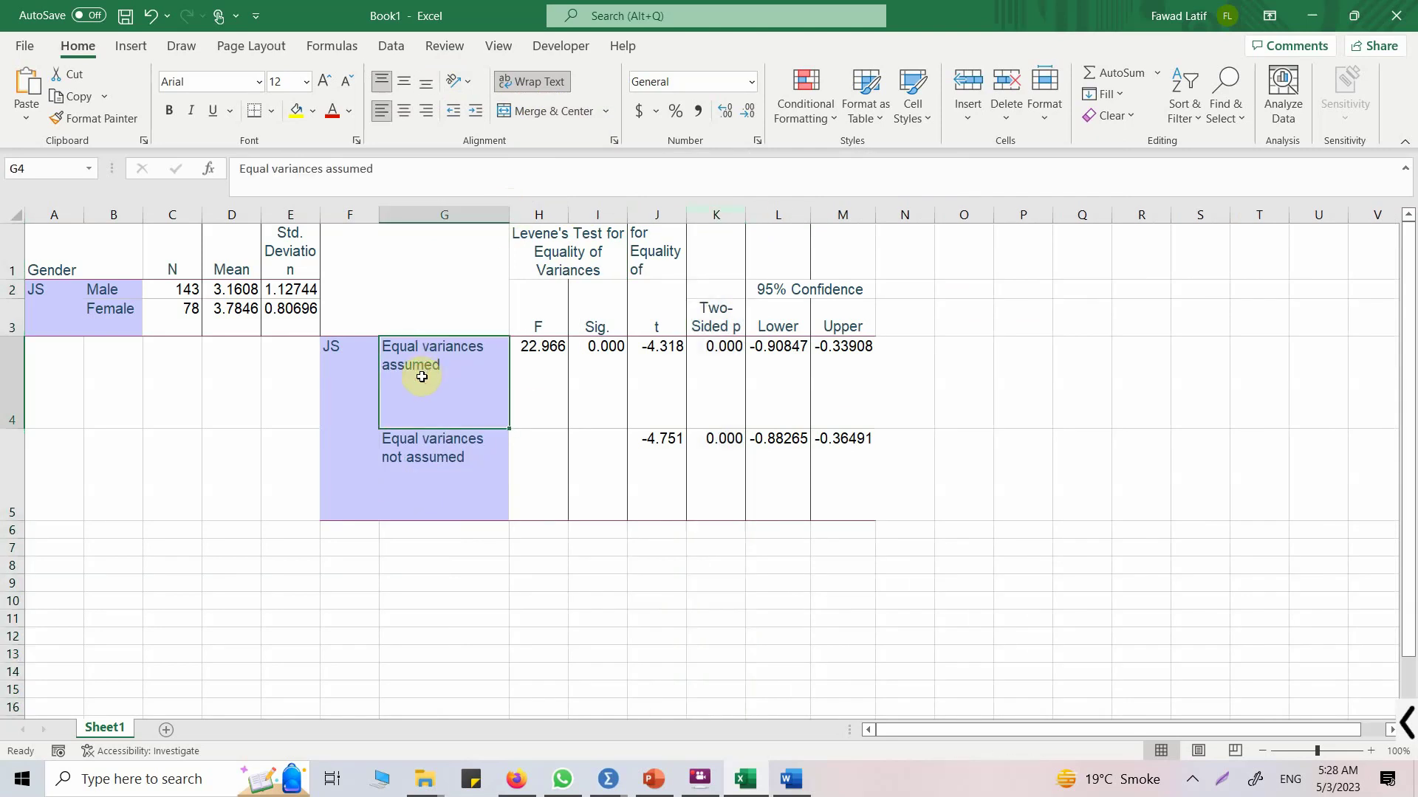
Step: Examine the equal variances assumed and not assumed rows, including the stored values behind the Sig. and Two-Sided p cells
{"action": "left_click_drag", "start_coordinate": [327, 380], "coordinate": [453, 357]}
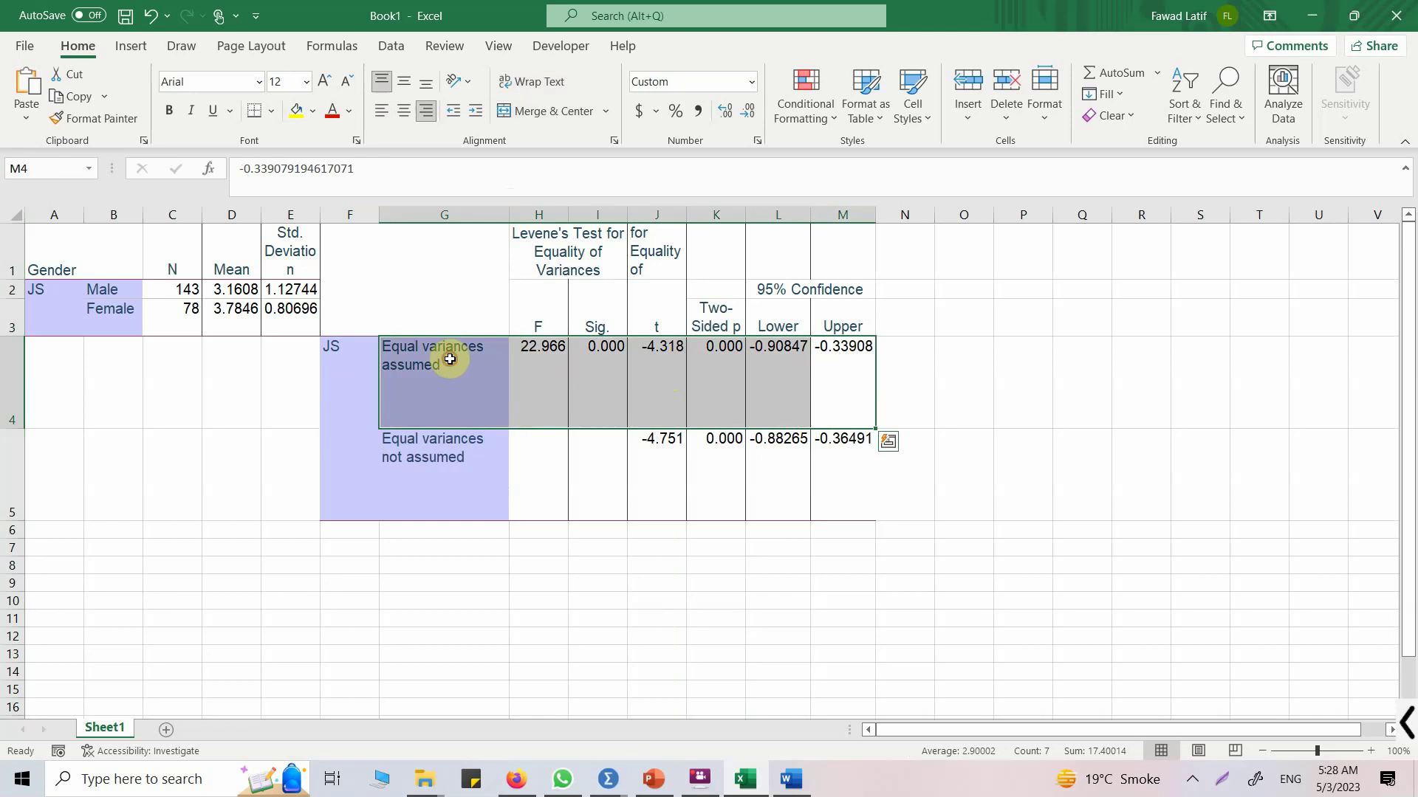
{"action": "left_click_drag", "start_coordinate": [856, 454], "coordinate": [472, 448]}
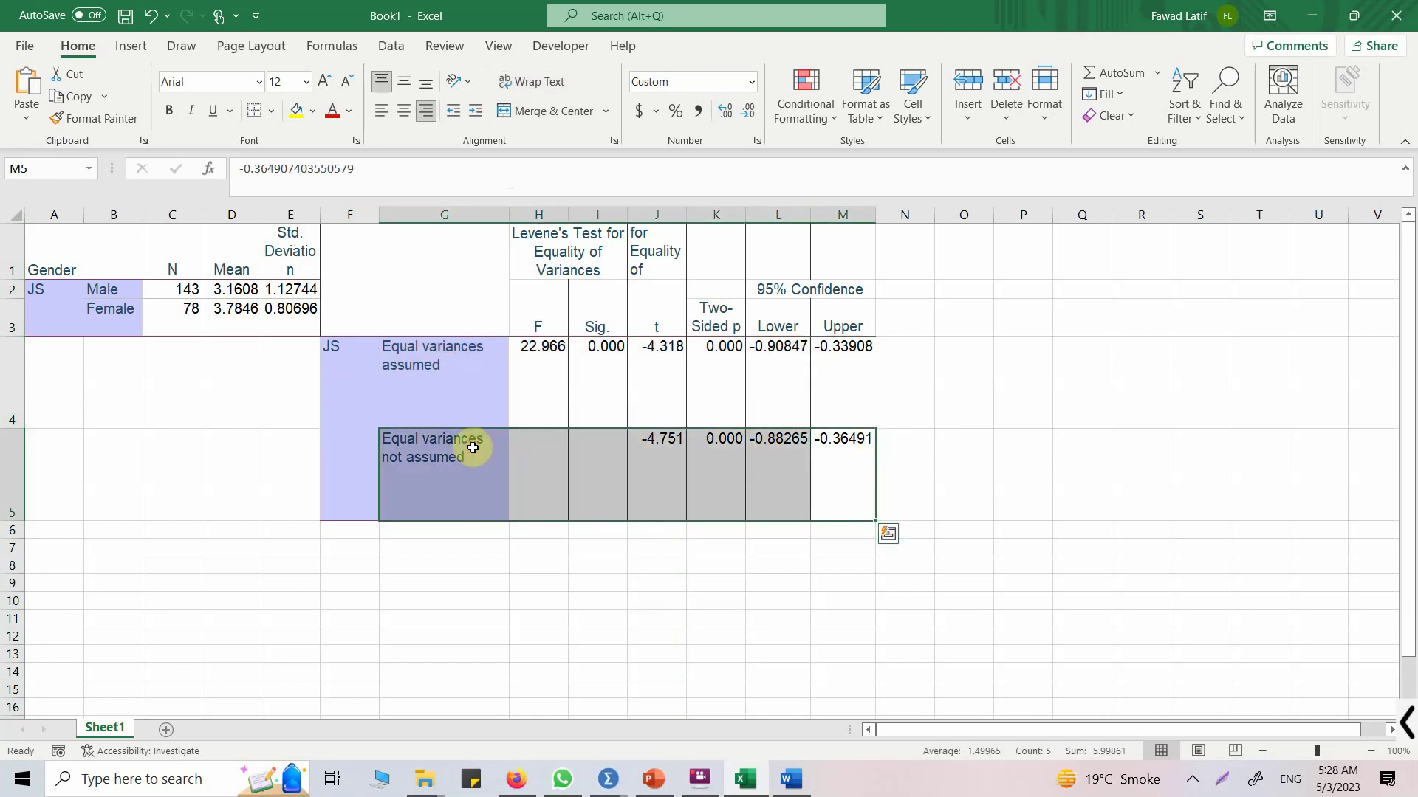
{"action": "left_click", "coordinate": [721, 373]}
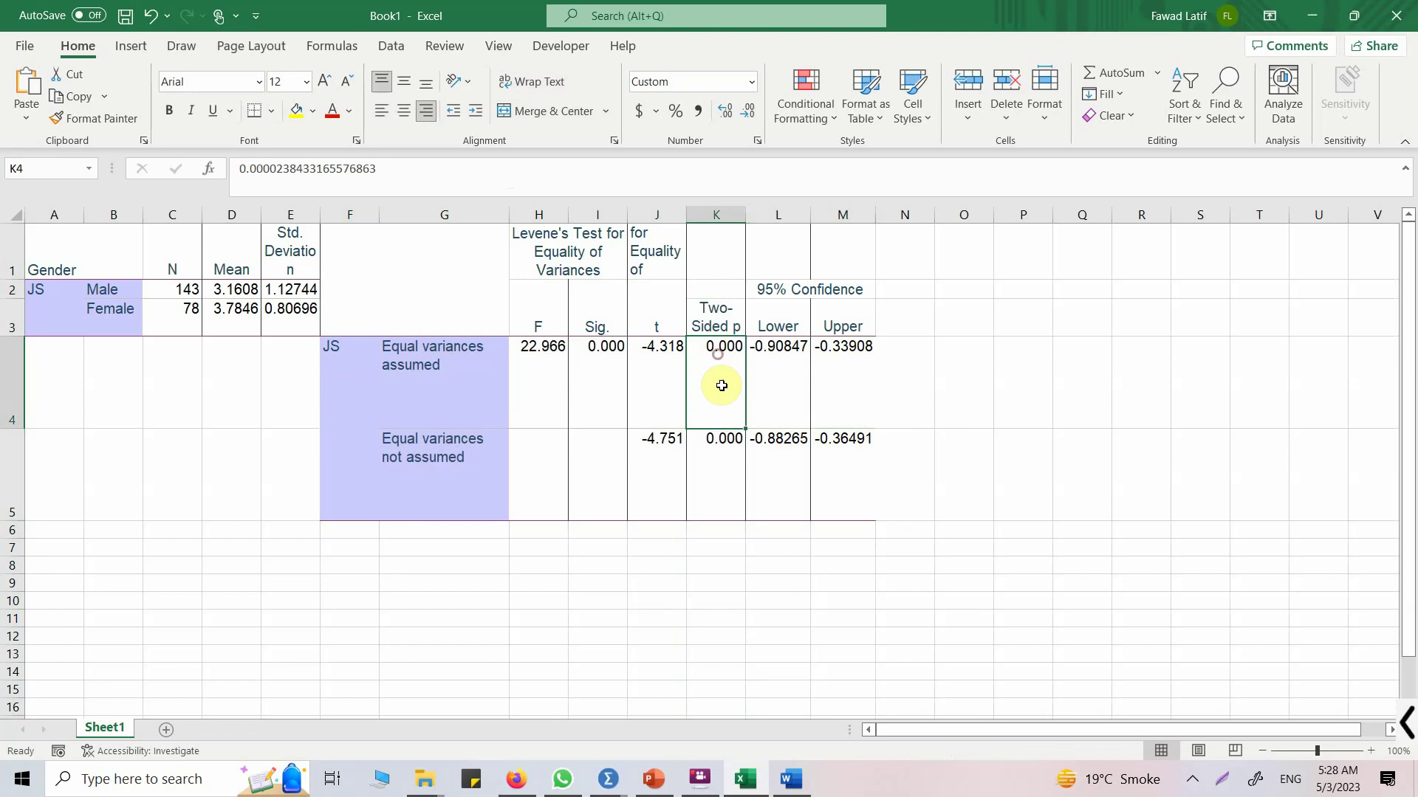
{"action": "key", "text": "Down"}
{"action": "left_click", "coordinate": [721, 391]}
{"action": "left_click", "coordinate": [721, 443]}
{"action": "left_click", "coordinate": [722, 418]}
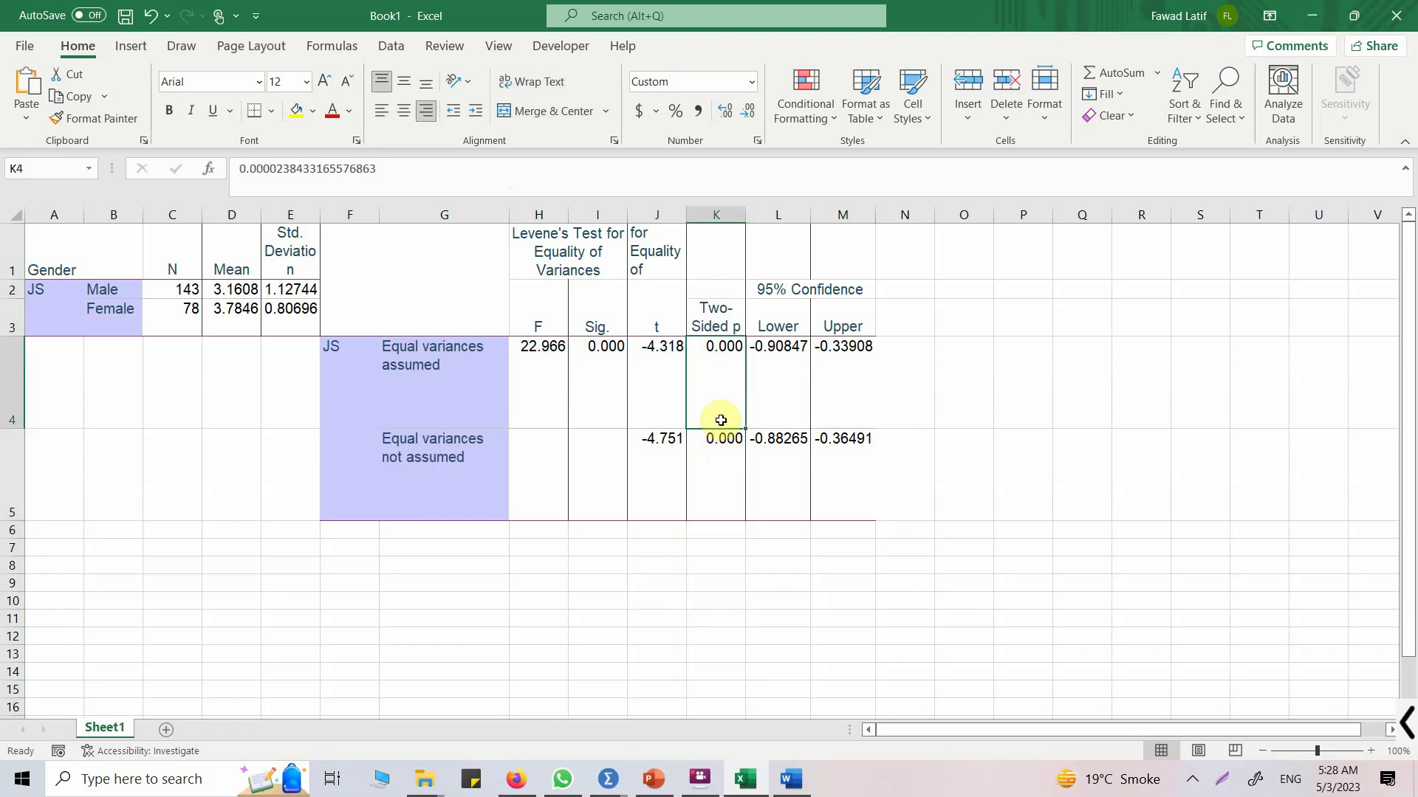
{"action": "left_click", "coordinate": [607, 385]}
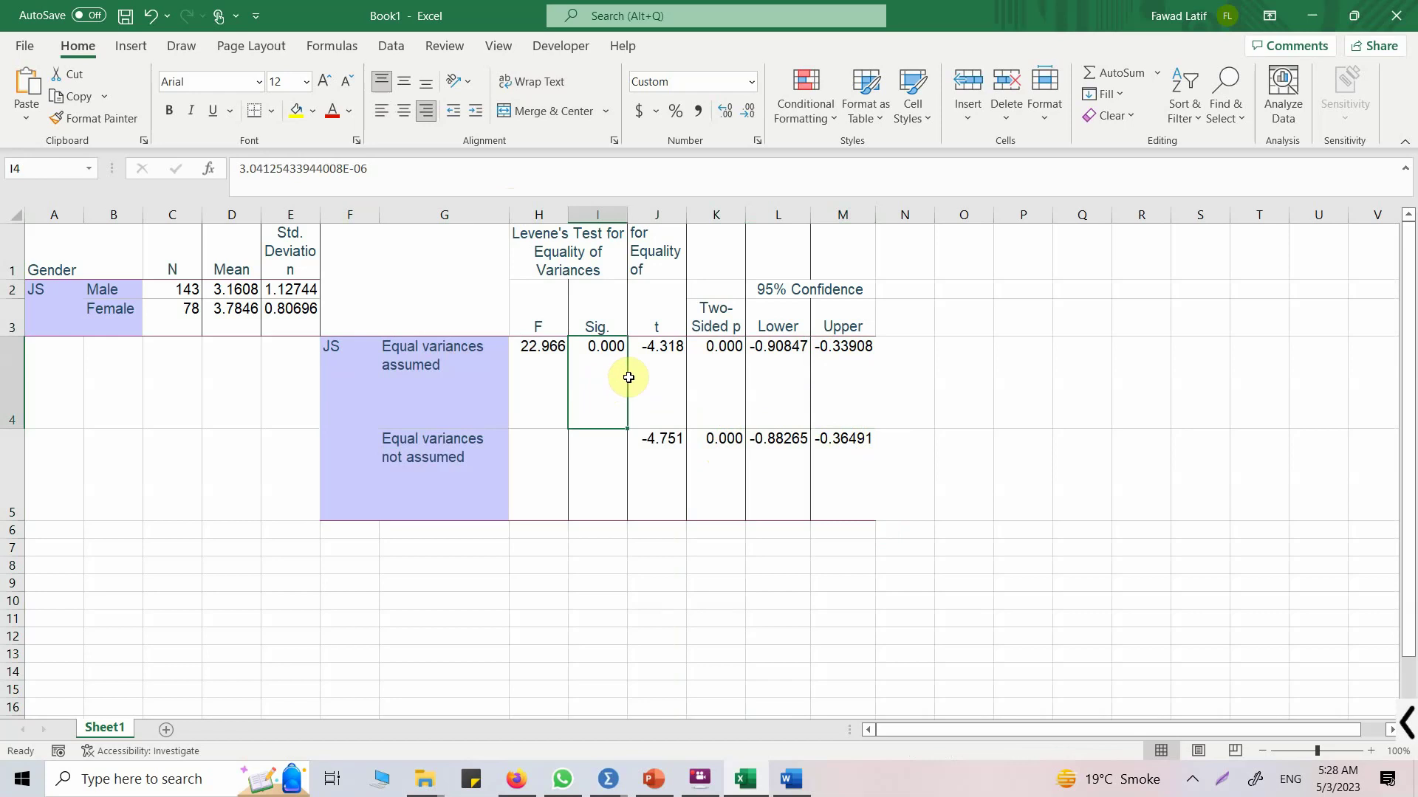
{"action": "left_click", "coordinate": [715, 371]}
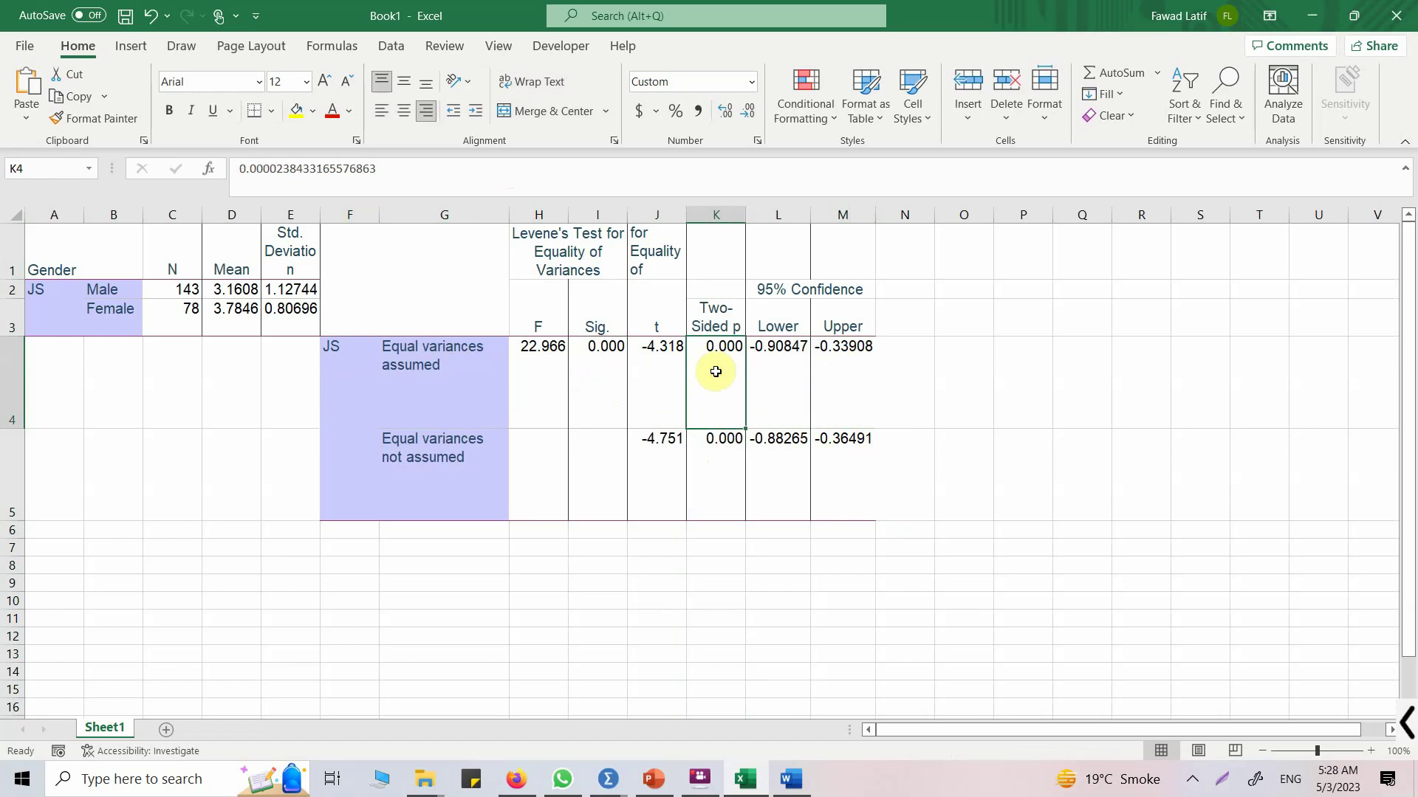
{"action": "left_click", "coordinate": [721, 467]}
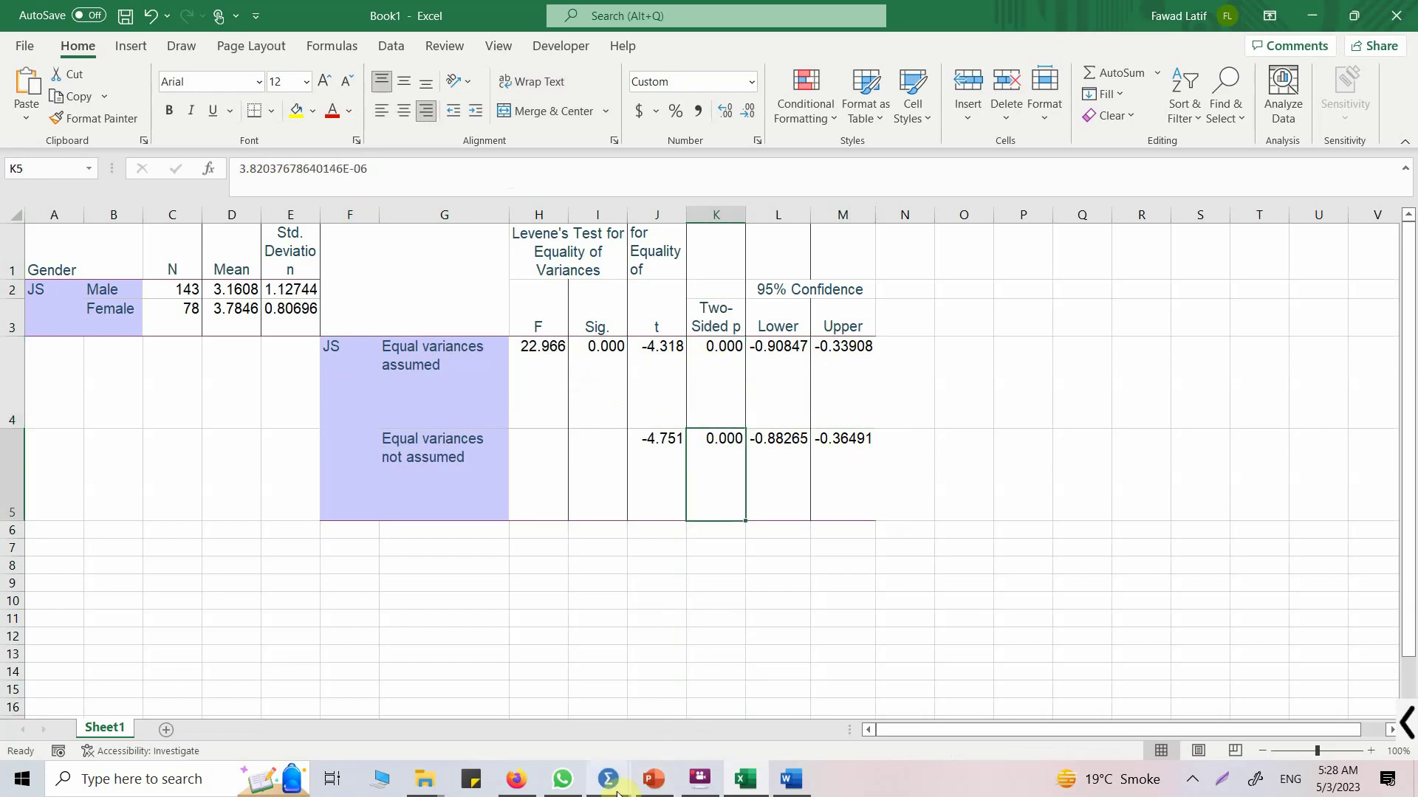
Step: Switch to the SPSS output, select the Independent Samples Test table and bring up the screen annotation tools
{"action": "mouse_move", "coordinate": [609, 789]}
{"action": "left_click", "coordinate": [669, 709]}
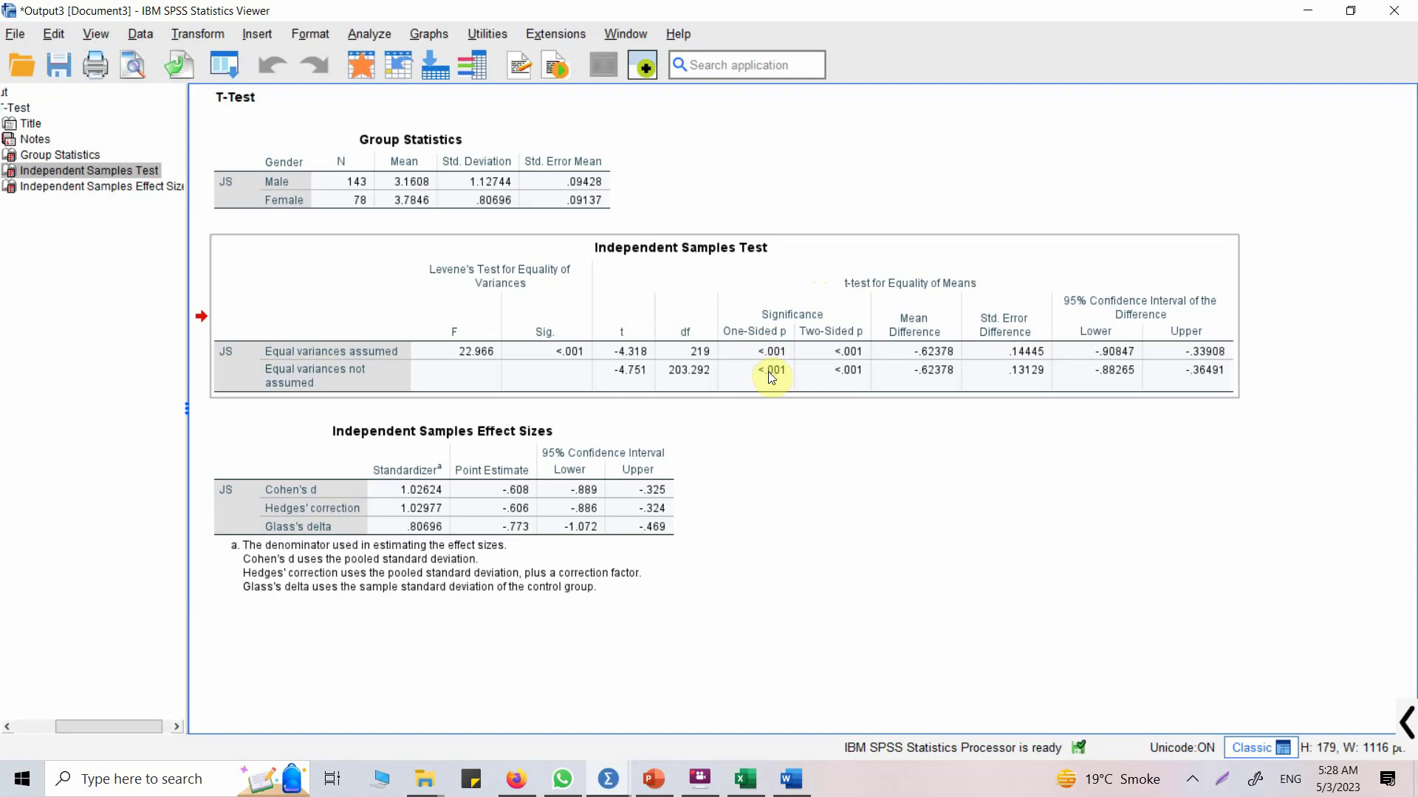
{"action": "left_click", "coordinate": [813, 399]}
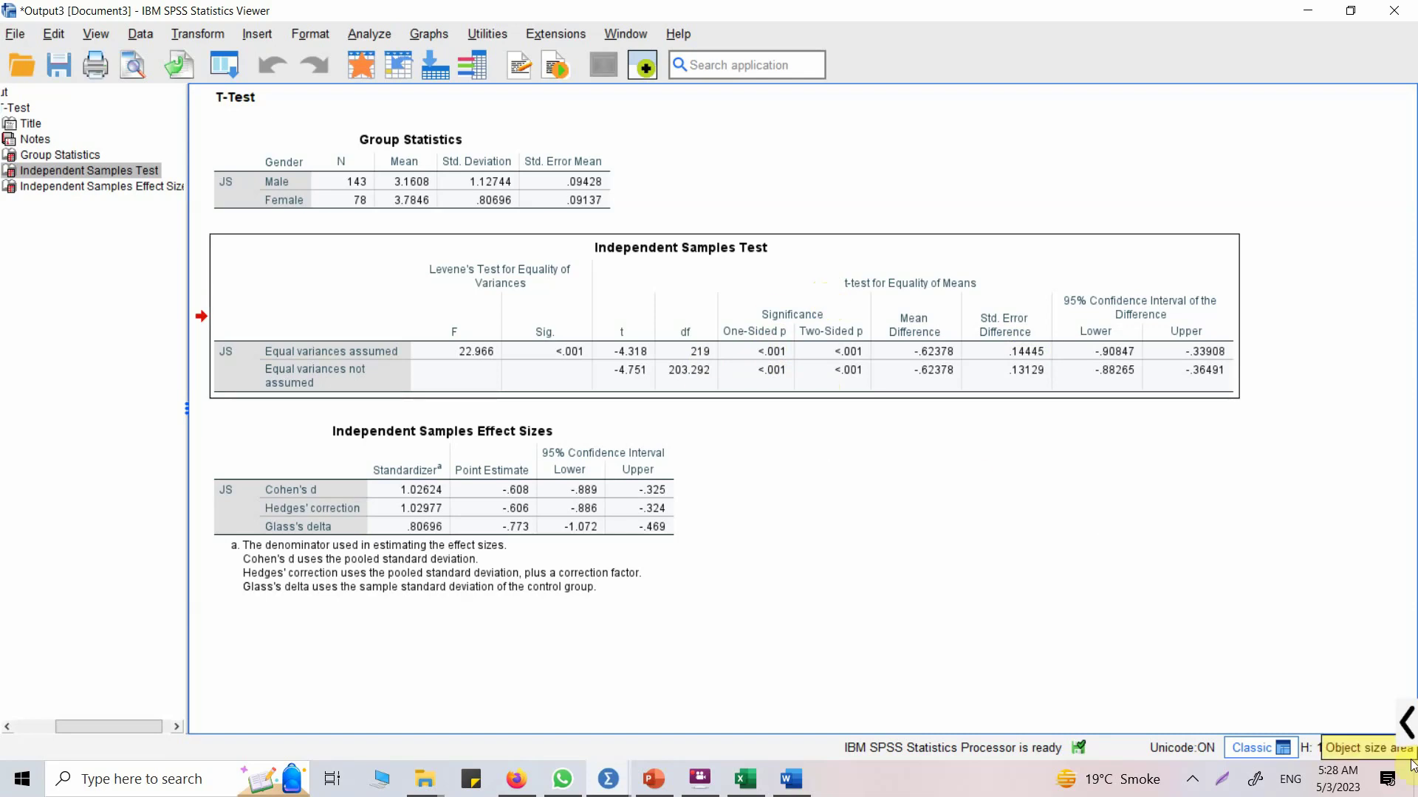
{"action": "left_click", "coordinate": [1405, 723]}
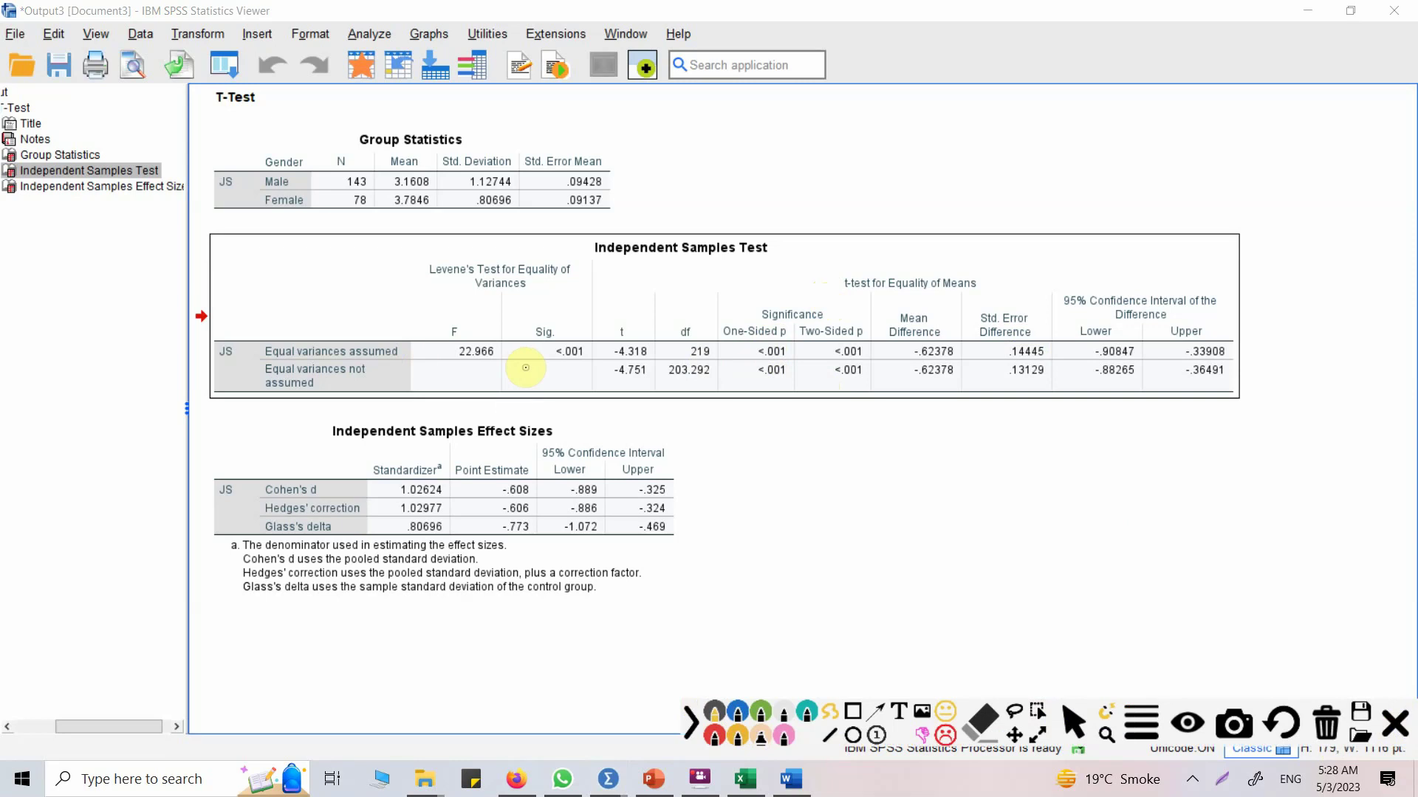
Step: Circle the Levene's test Sig. value with a leader line and annotate it "<.05"
{"action": "mouse_move", "coordinate": [538, 348]}
{"action": "left_mouse_down"}
{"action": "mouse_move", "coordinate": [587, 339]}
{"action": "mouse_move", "coordinate": [599, 364]}
{"action": "mouse_move", "coordinate": [541, 356]}
{"action": "left_mouse_up"}
{"action": "left_click_drag", "start_coordinate": [534, 353], "coordinate": [451, 293]}
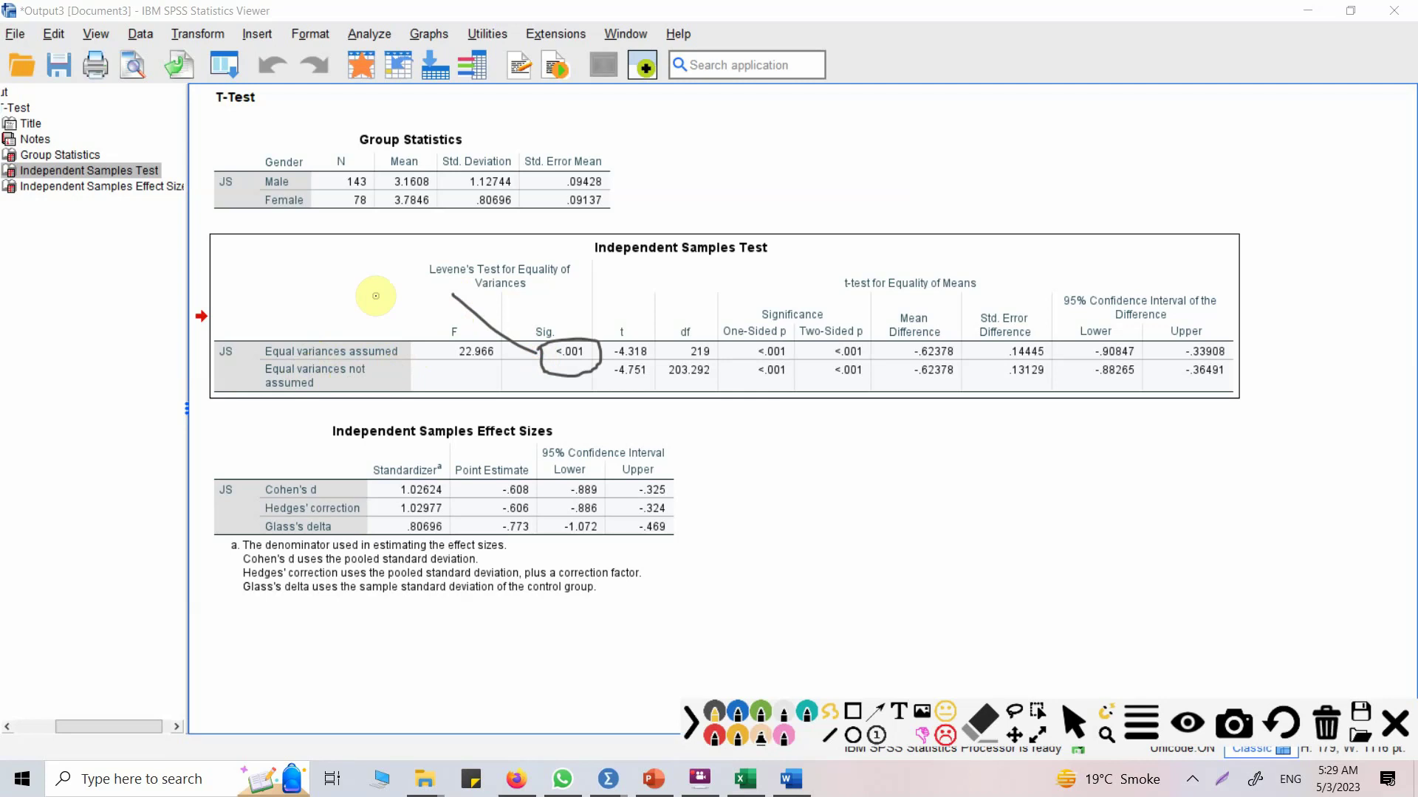
{"action": "mouse_move", "coordinate": [361, 270]}
{"action": "left_mouse_down"}
{"action": "mouse_move", "coordinate": [339, 286]}
{"action": "mouse_move", "coordinate": [373, 297]}
{"action": "mouse_move", "coordinate": [397, 292]}
{"action": "mouse_move", "coordinate": [397, 275]}
{"action": "mouse_move", "coordinate": [433, 279]}
{"action": "mouse_move", "coordinate": [453, 316]}
{"action": "mouse_move", "coordinate": [431, 302]}
{"action": "left_mouse_up"}
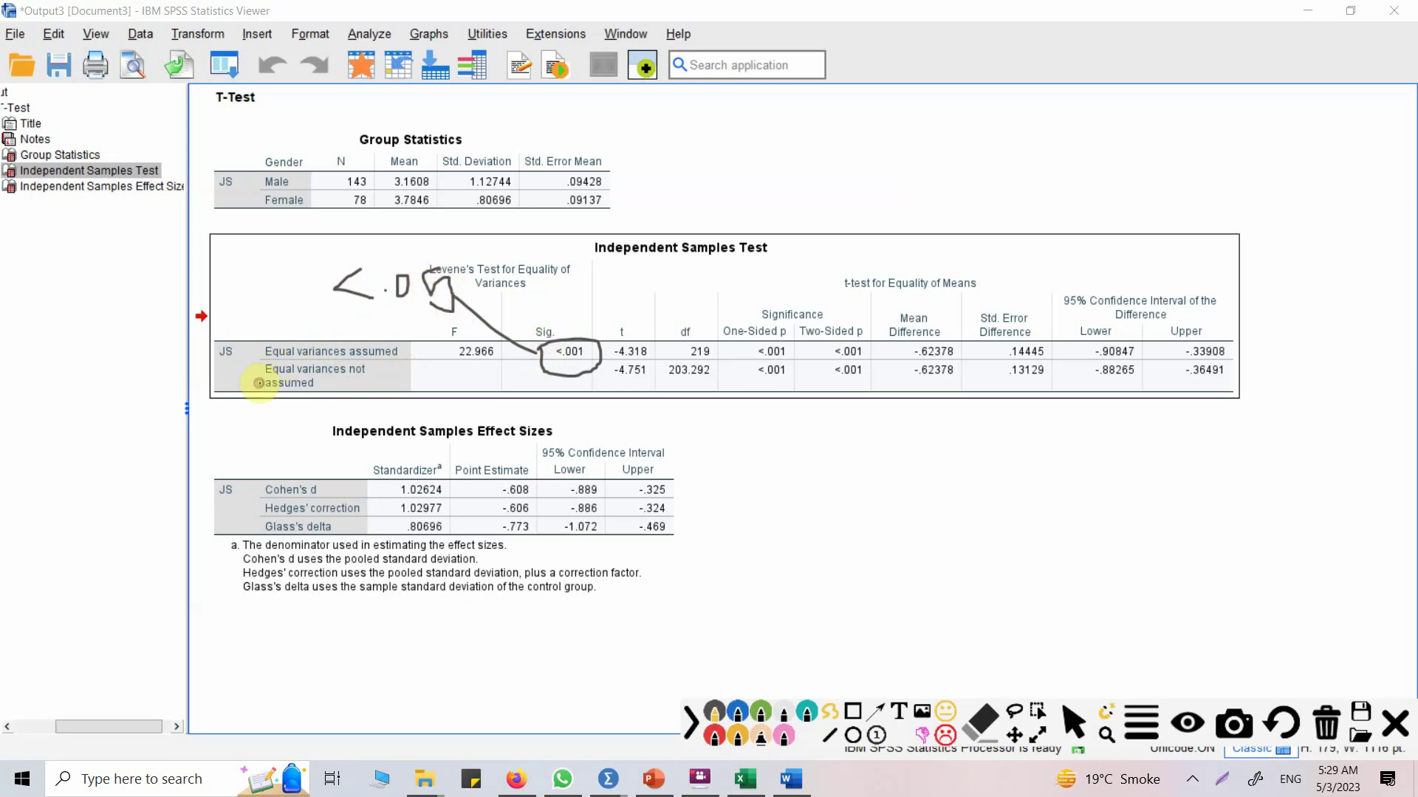
Step: Mark the "Equal variances not assumed" row, circle its One-Sided and Two-Sided p values, and dot the Male and Female rows
{"action": "left_click_drag", "start_coordinate": [259, 377], "coordinate": [204, 349]}
{"action": "left_click_drag", "start_coordinate": [606, 363], "coordinate": [605, 389]}
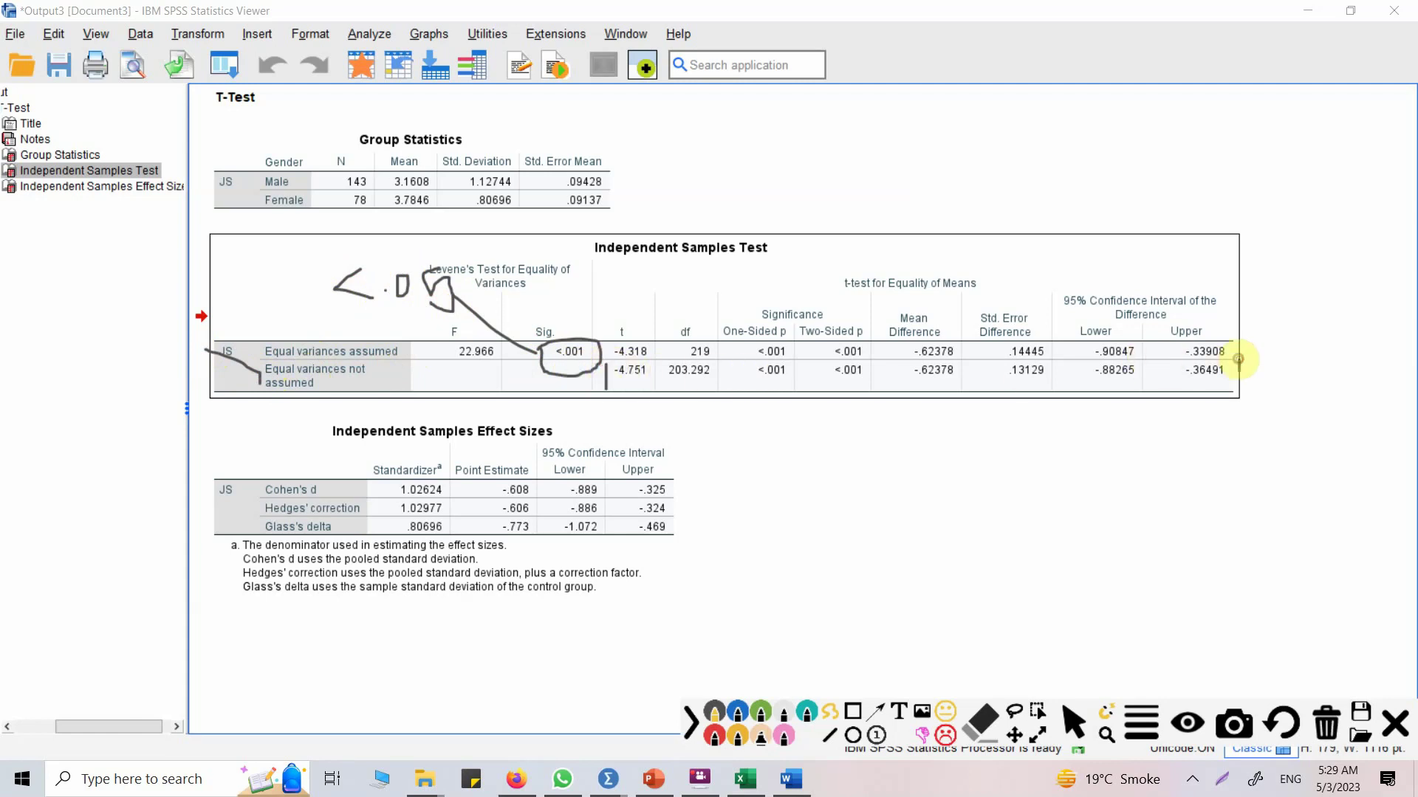
{"action": "left_click_drag", "start_coordinate": [1238, 360], "coordinate": [1238, 380]}
{"action": "mouse_move", "coordinate": [747, 363]}
{"action": "left_mouse_down"}
{"action": "mouse_move", "coordinate": [762, 393]}
{"action": "mouse_move", "coordinate": [879, 365]}
{"action": "mouse_move", "coordinate": [745, 362]}
{"action": "left_mouse_up"}
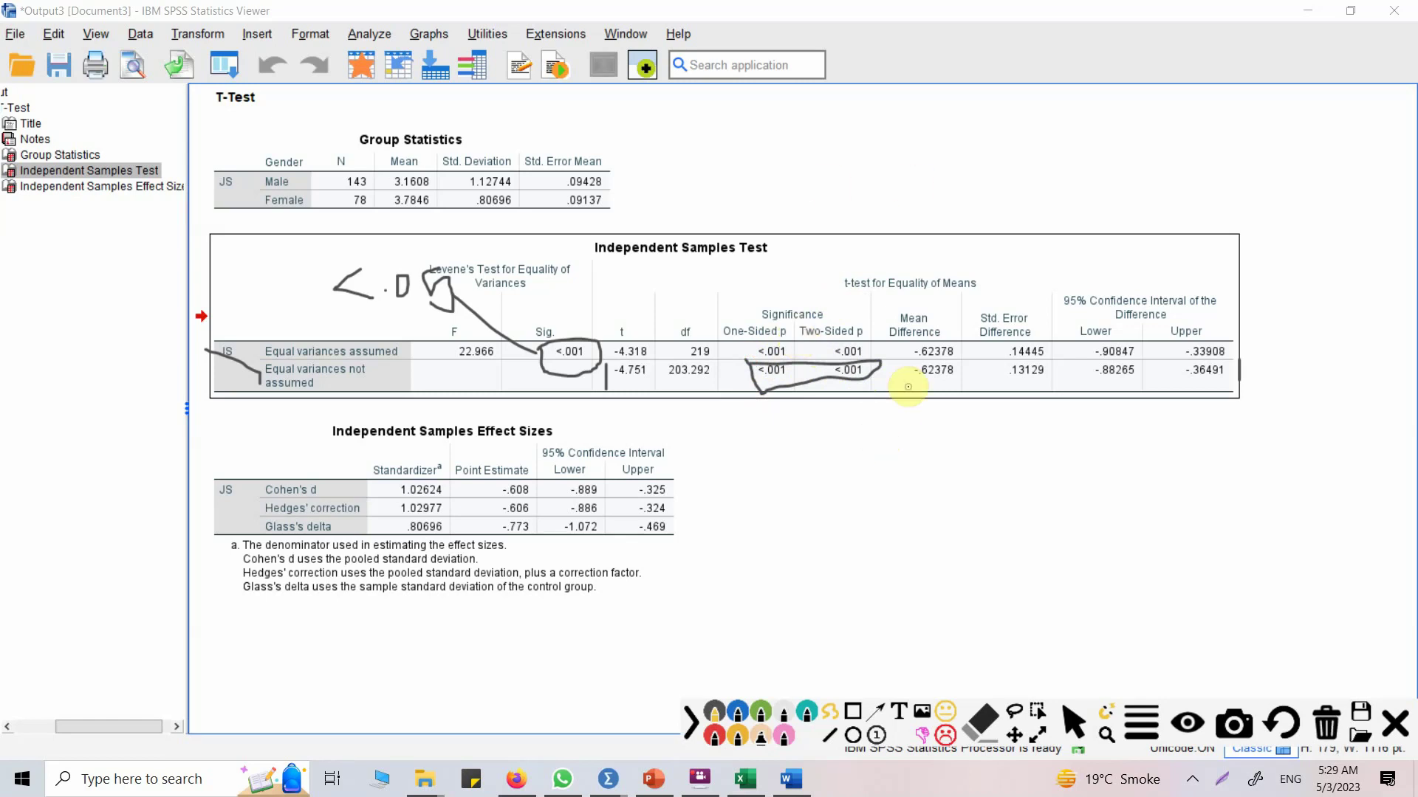
{"action": "left_click_drag", "start_coordinate": [833, 379], "coordinate": [854, 379]}
{"action": "left_click", "coordinate": [253, 180]}
{"action": "left_click", "coordinate": [253, 200]}
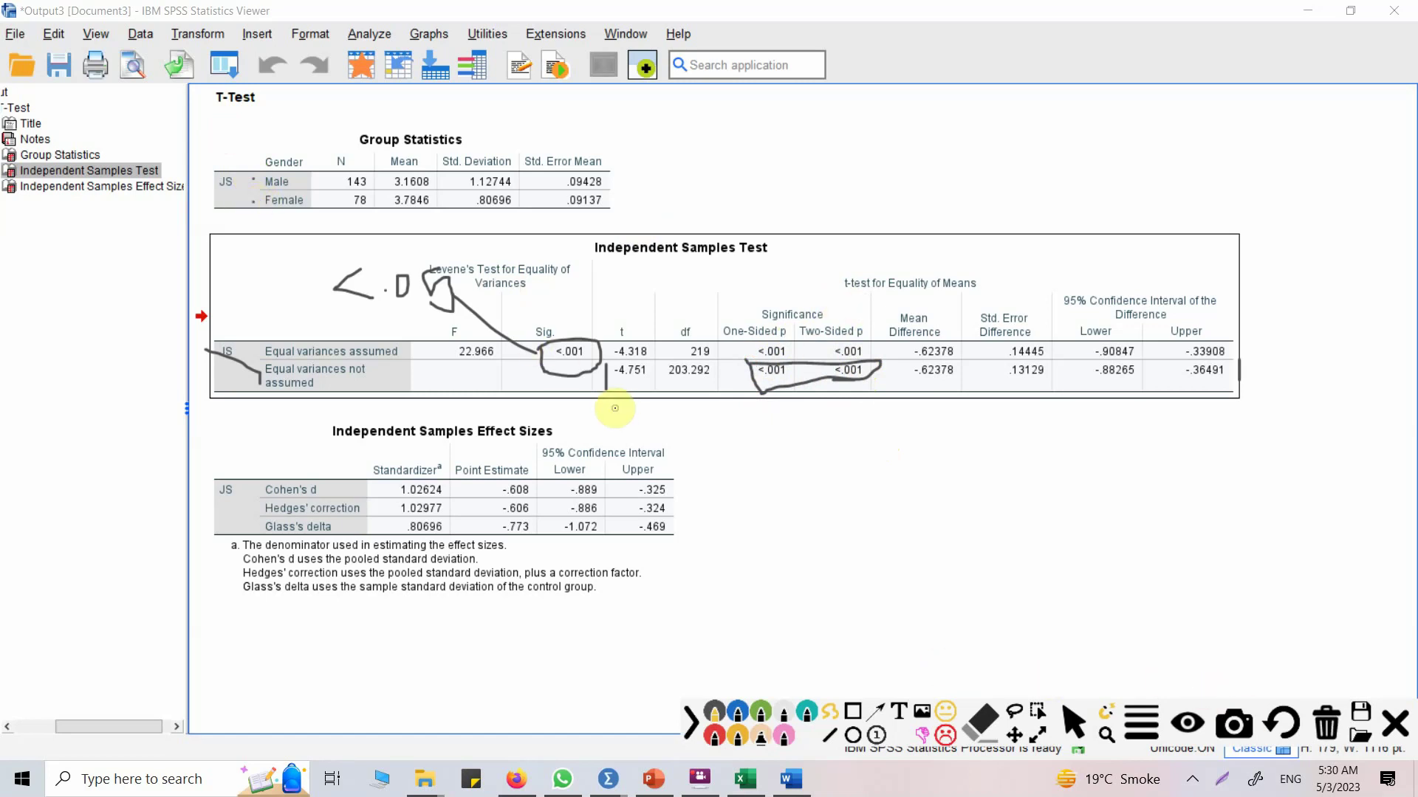
Step: Underline the Levene's Sig. value, mark the "Equal variances assumed" label and link Sig. to the second row's p values
{"action": "left_click_drag", "start_coordinate": [552, 360], "coordinate": [584, 358]}
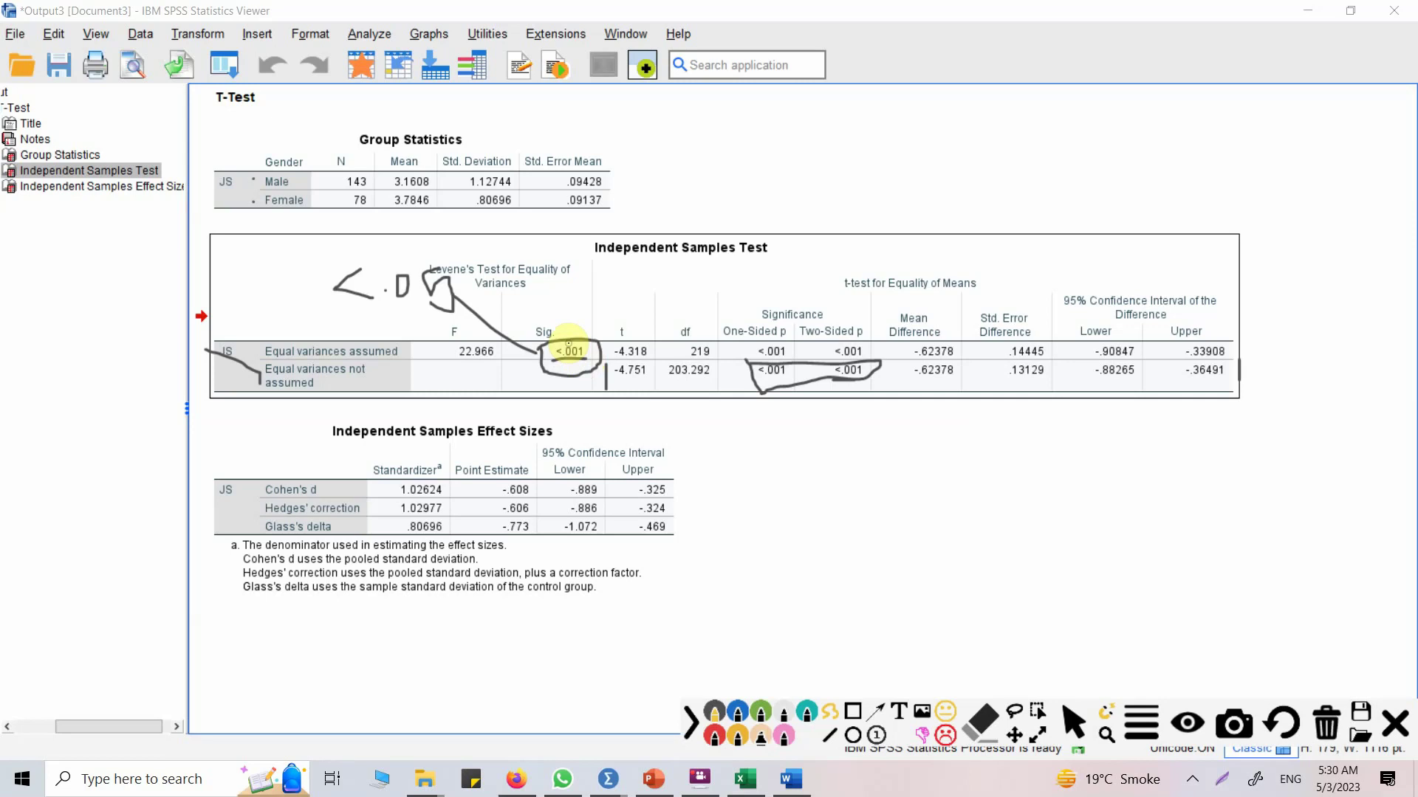
{"action": "left_click_drag", "start_coordinate": [399, 355], "coordinate": [412, 335]}
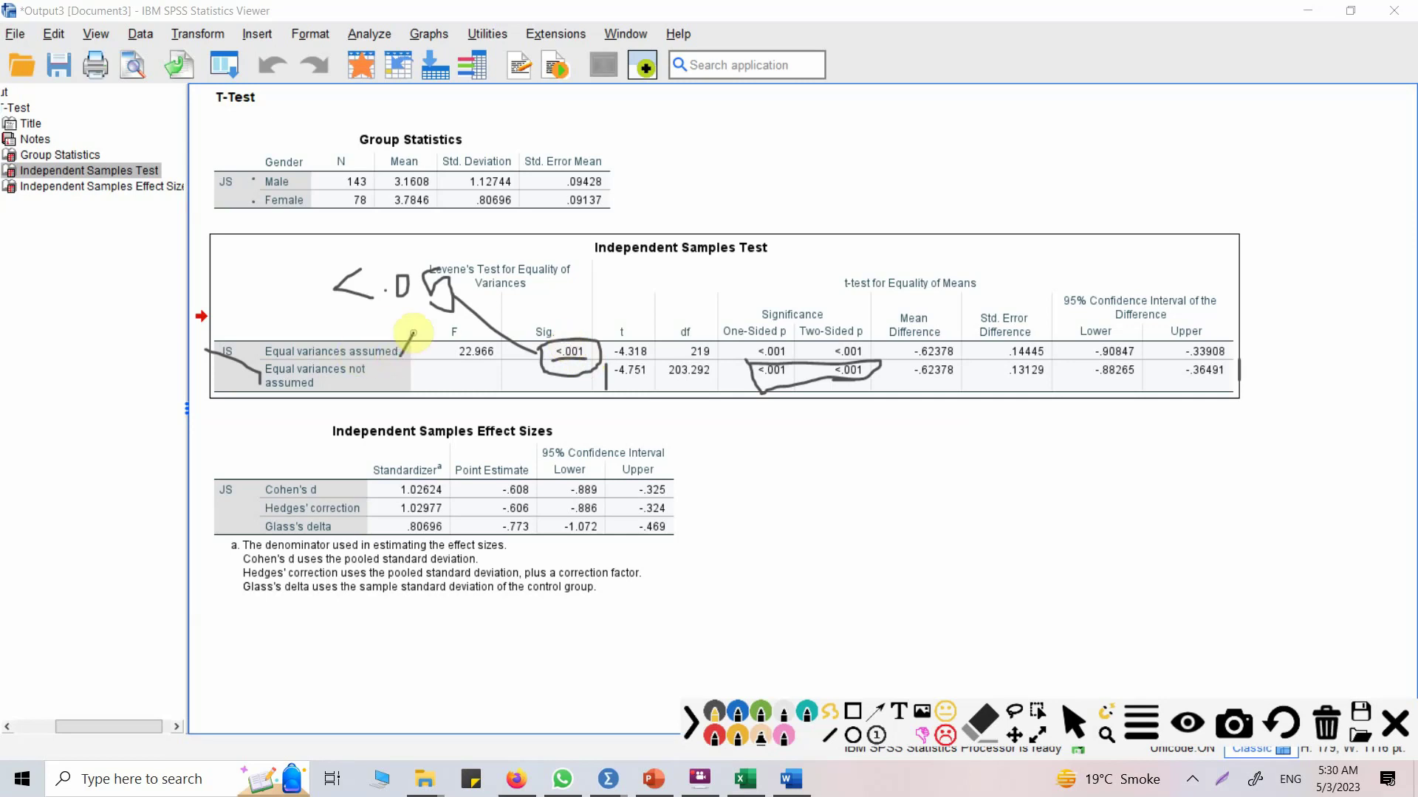
{"action": "mouse_move", "coordinate": [566, 361]}
{"action": "left_mouse_down"}
{"action": "mouse_move", "coordinate": [565, 402]}
{"action": "mouse_move", "coordinate": [691, 411]}
{"action": "mouse_move", "coordinate": [858, 401]}
{"action": "mouse_move", "coordinate": [851, 387]}
{"action": "mouse_move", "coordinate": [770, 402]}
{"action": "mouse_move", "coordinate": [739, 384]}
{"action": "mouse_move", "coordinate": [755, 357]}
{"action": "mouse_move", "coordinate": [877, 365]}
{"action": "mouse_move", "coordinate": [852, 397]}
{"action": "left_mouse_up"}
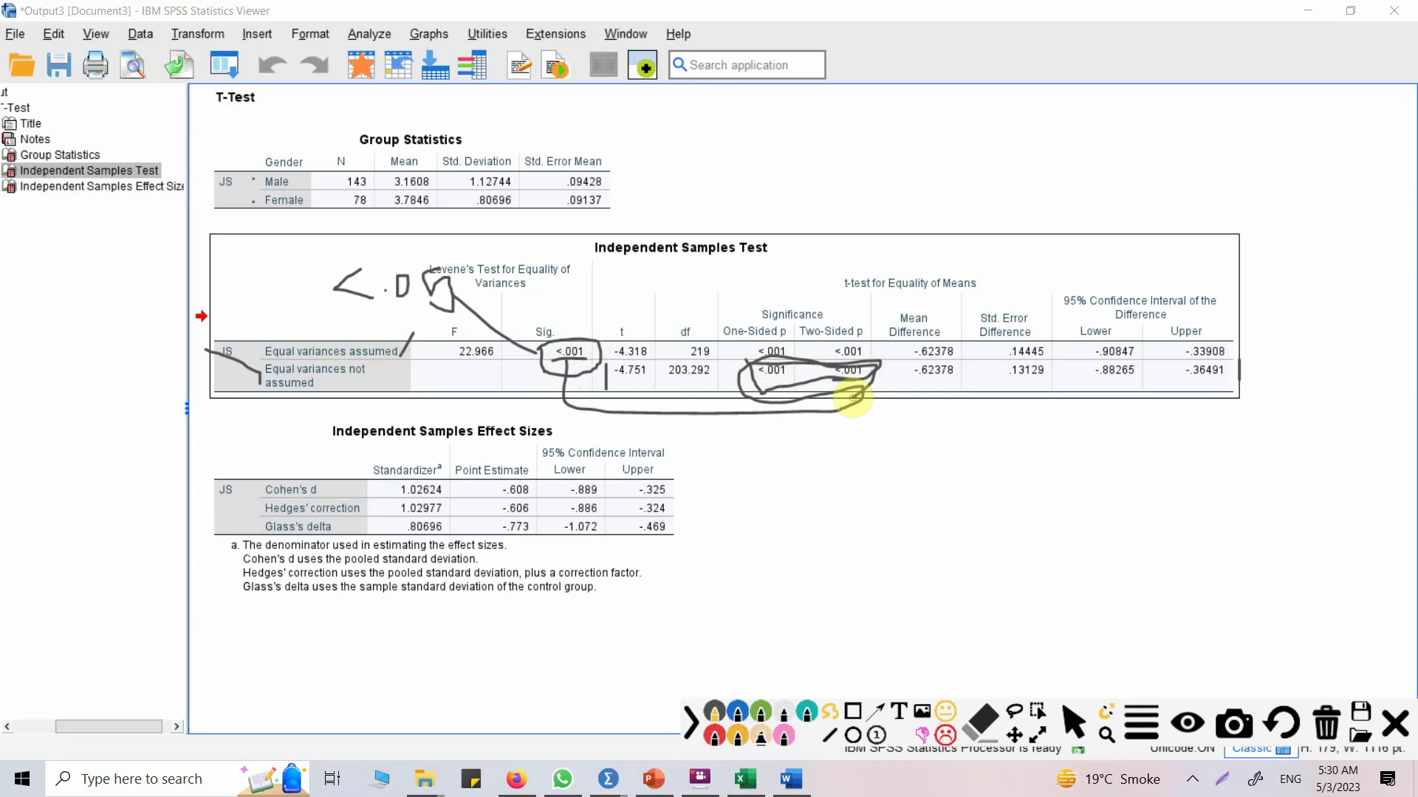
{"action": "mouse_move", "coordinate": [855, 354]}
{"action": "left_mouse_down"}
{"action": "mouse_move", "coordinate": [819, 377]}
{"action": "mouse_move", "coordinate": [864, 378]}
{"action": "left_mouse_up"}
Step: Clear all annotations and underline the Two-Sided p value in the "Equal variances not assumed" row
{"action": "left_click", "coordinate": [1327, 723]}
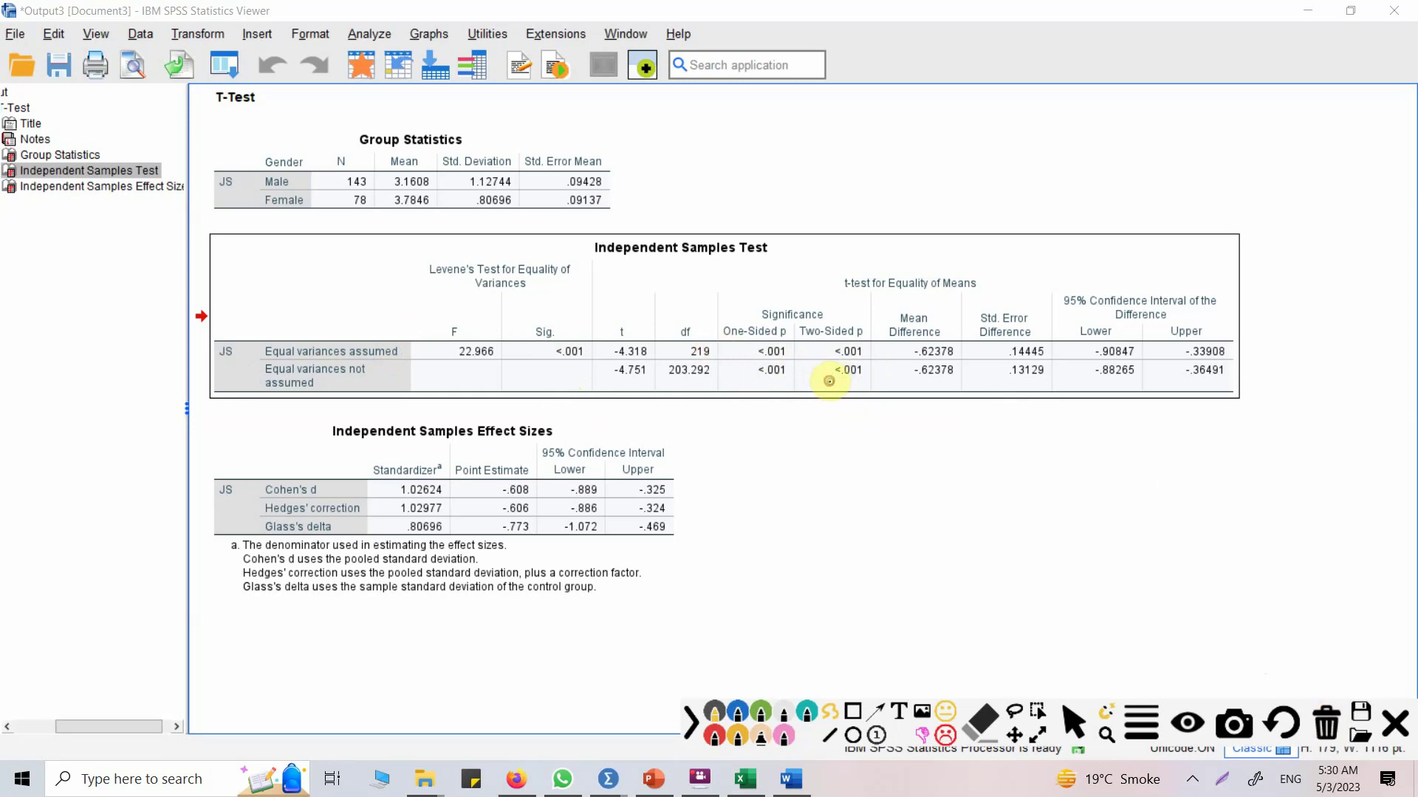
{"action": "left_click_drag", "start_coordinate": [828, 382], "coordinate": [855, 381]}
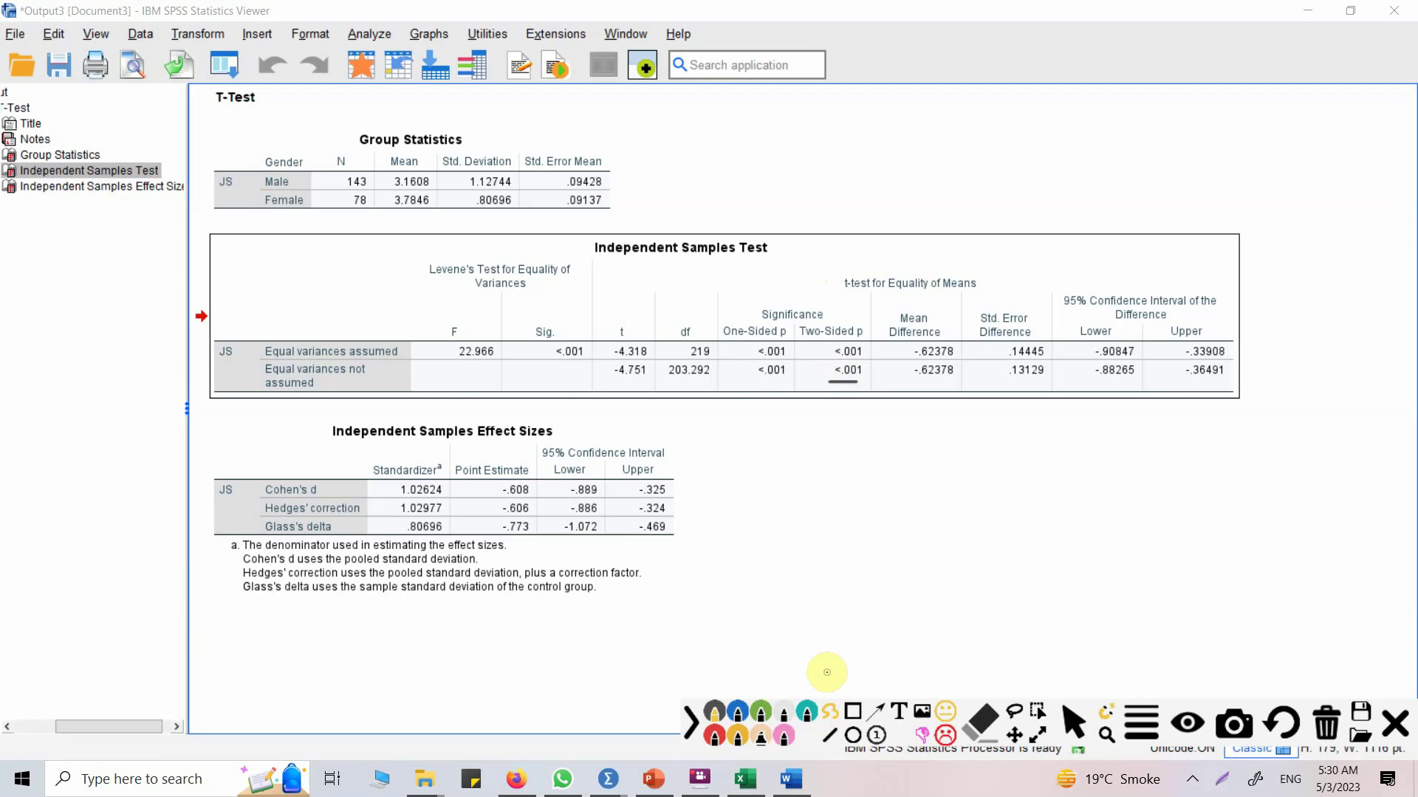
{"action": "left_click", "coordinate": [1072, 724]}
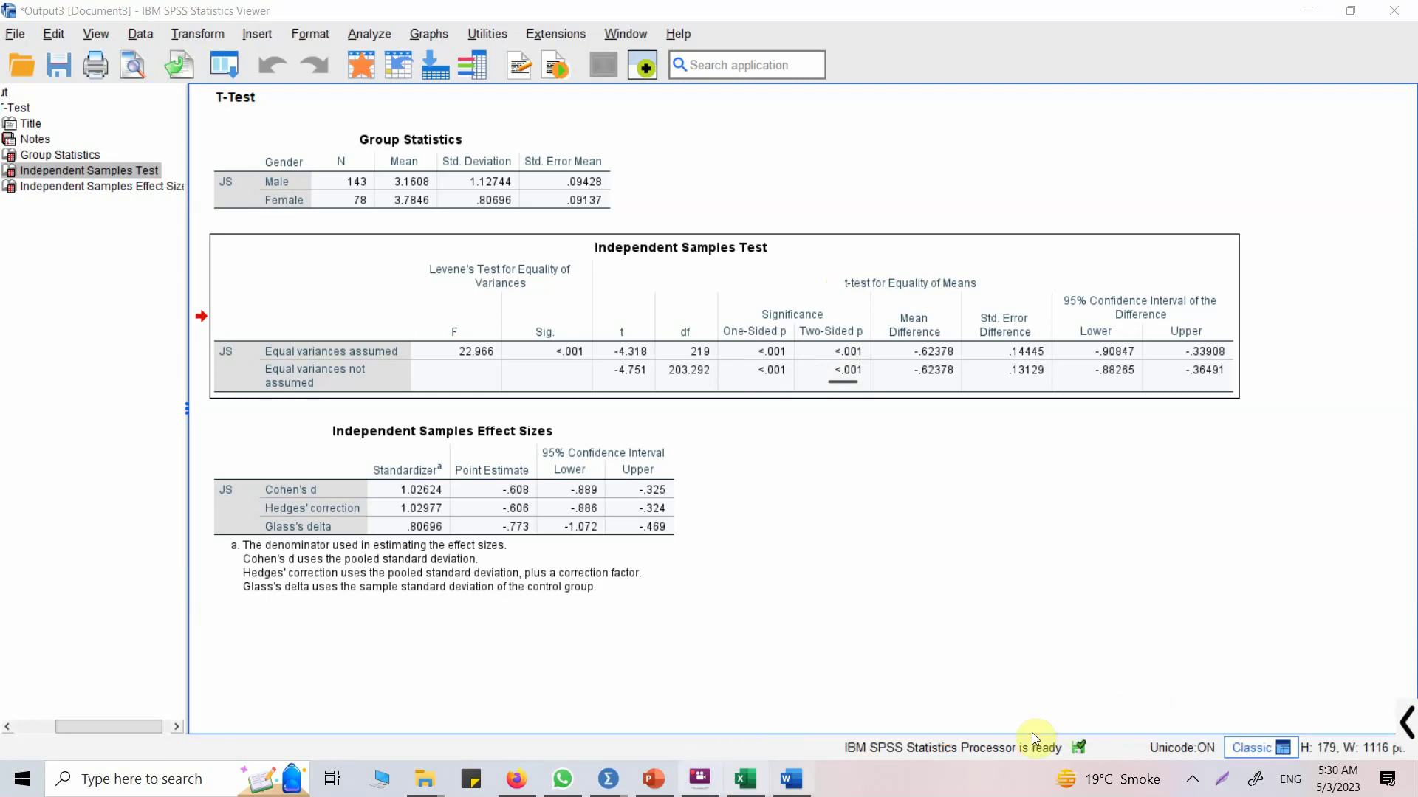
Step: Switch back to the Excel workbook and review the "Equal variances assumed" row of the test table
{"action": "left_click", "coordinate": [745, 779]}
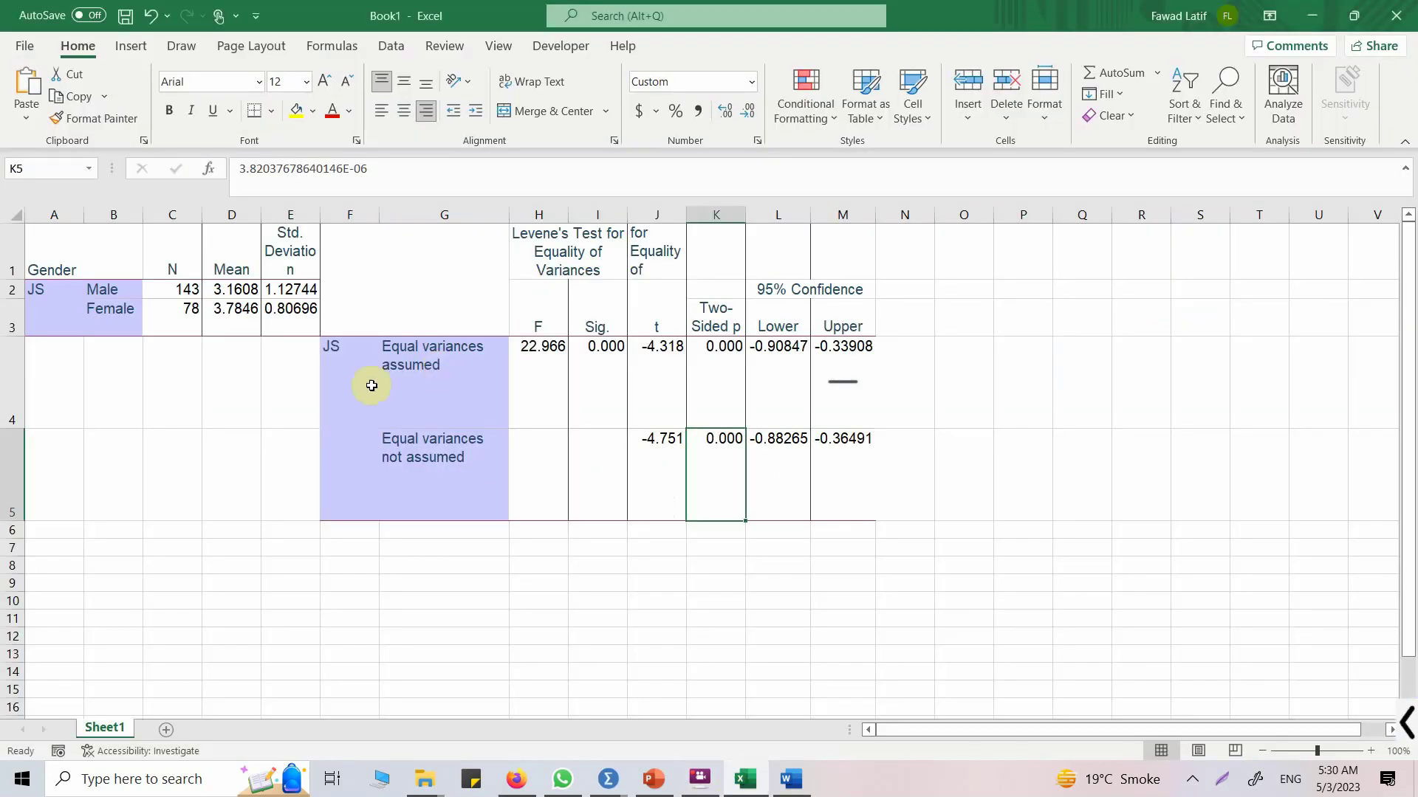
{"action": "left_click_drag", "start_coordinate": [398, 373], "coordinate": [832, 367]}
{"action": "left_click", "coordinate": [337, 383]}
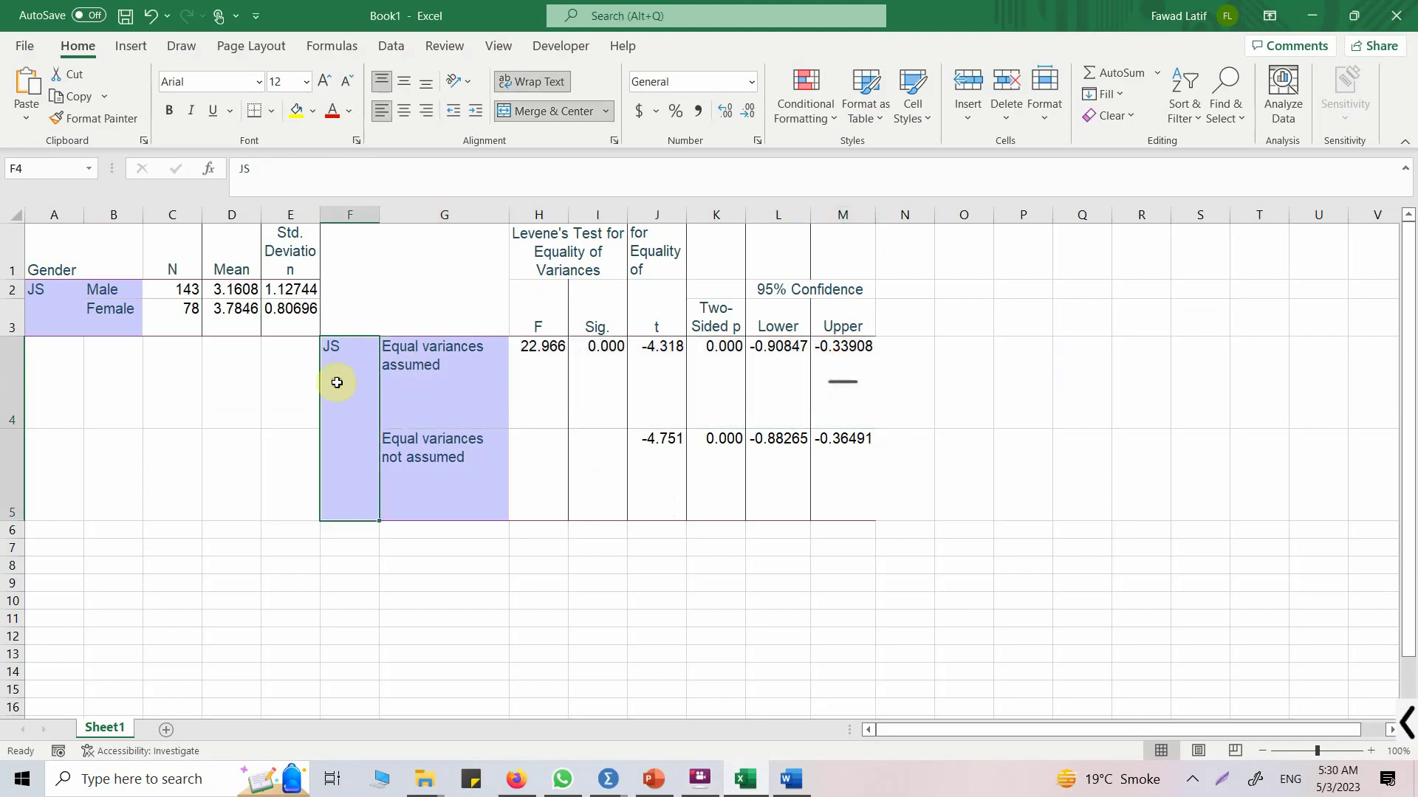
Step: Delete sheet row 4 containing the "Equal variances assumed" results
{"action": "left_click", "coordinate": [7, 383]}
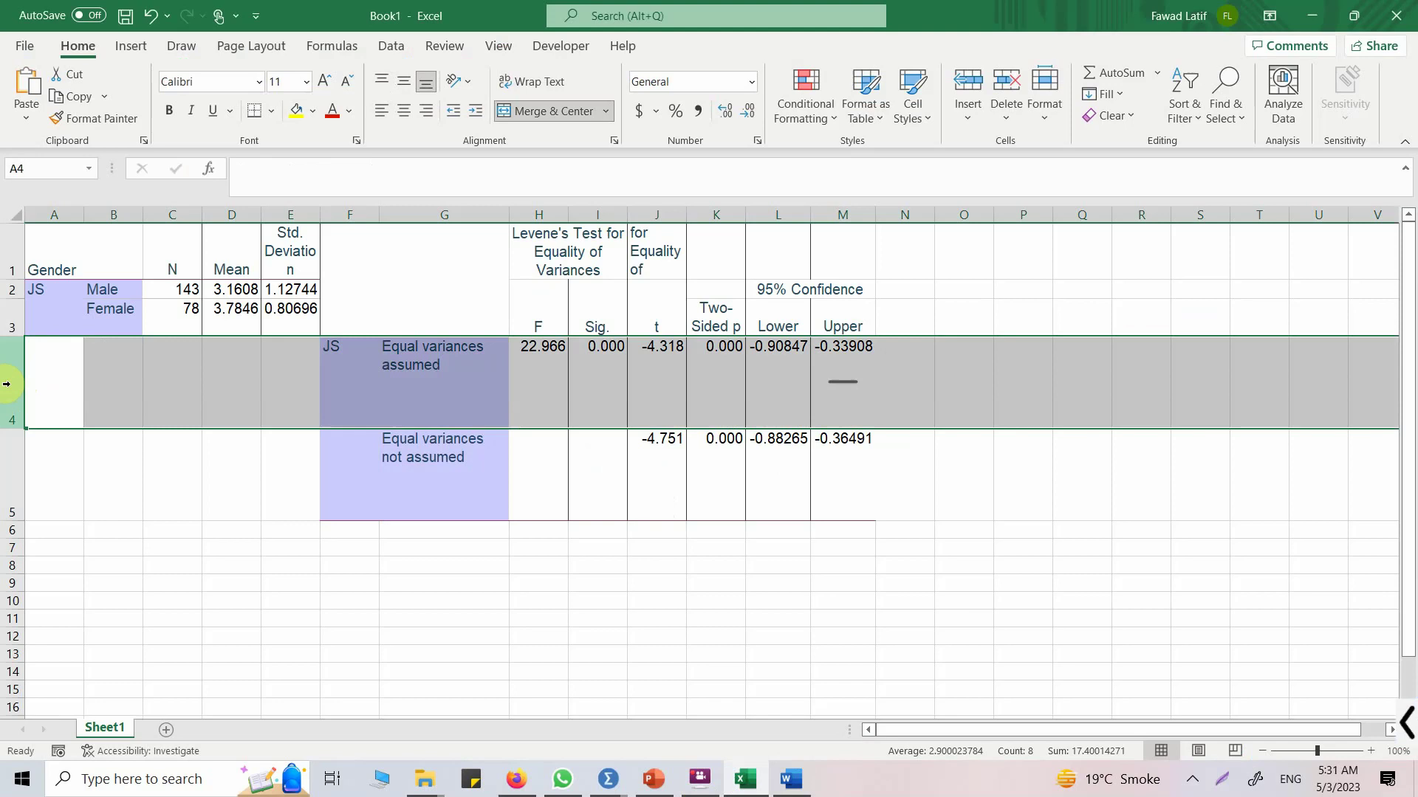
{"action": "right_click", "coordinate": [7, 383]}
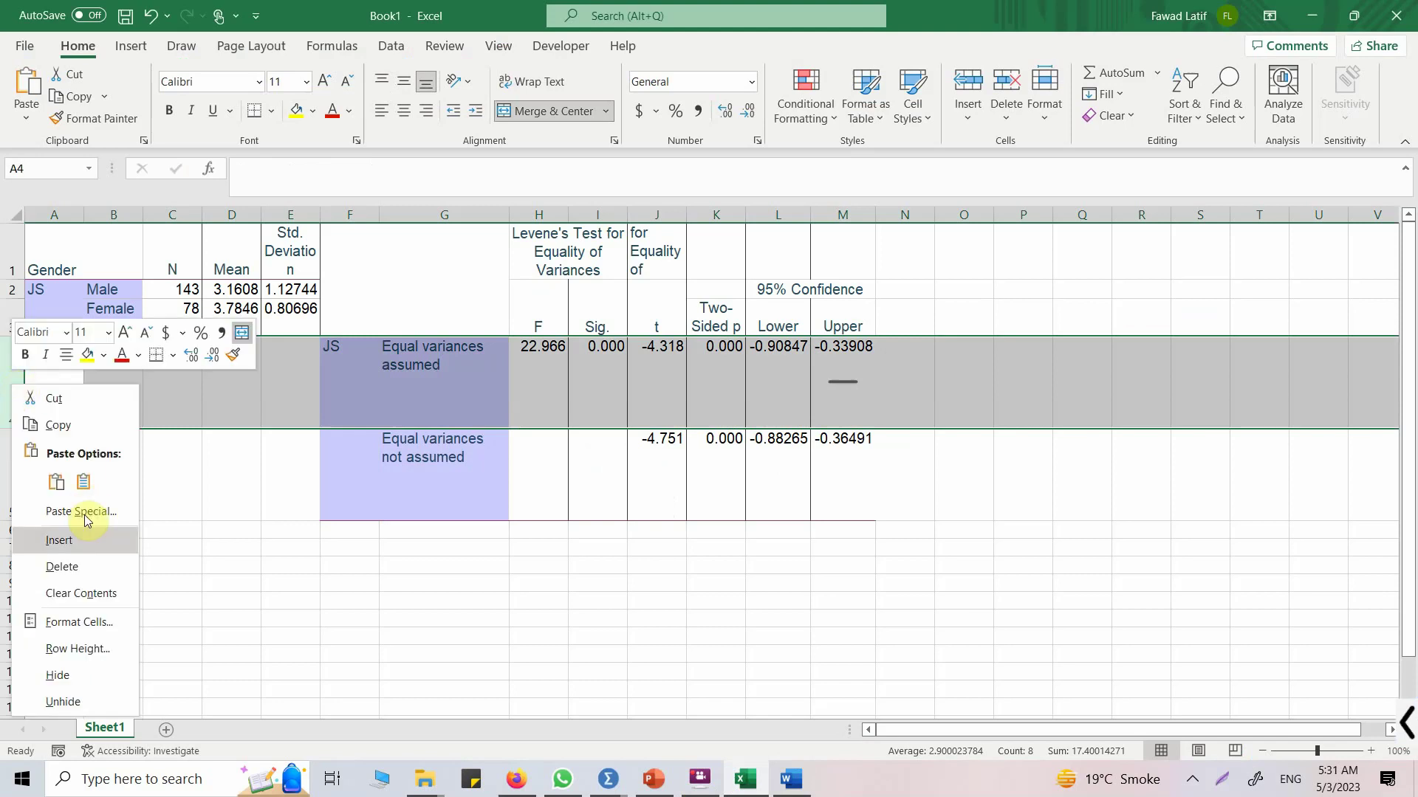
{"action": "left_click", "coordinate": [76, 567]}
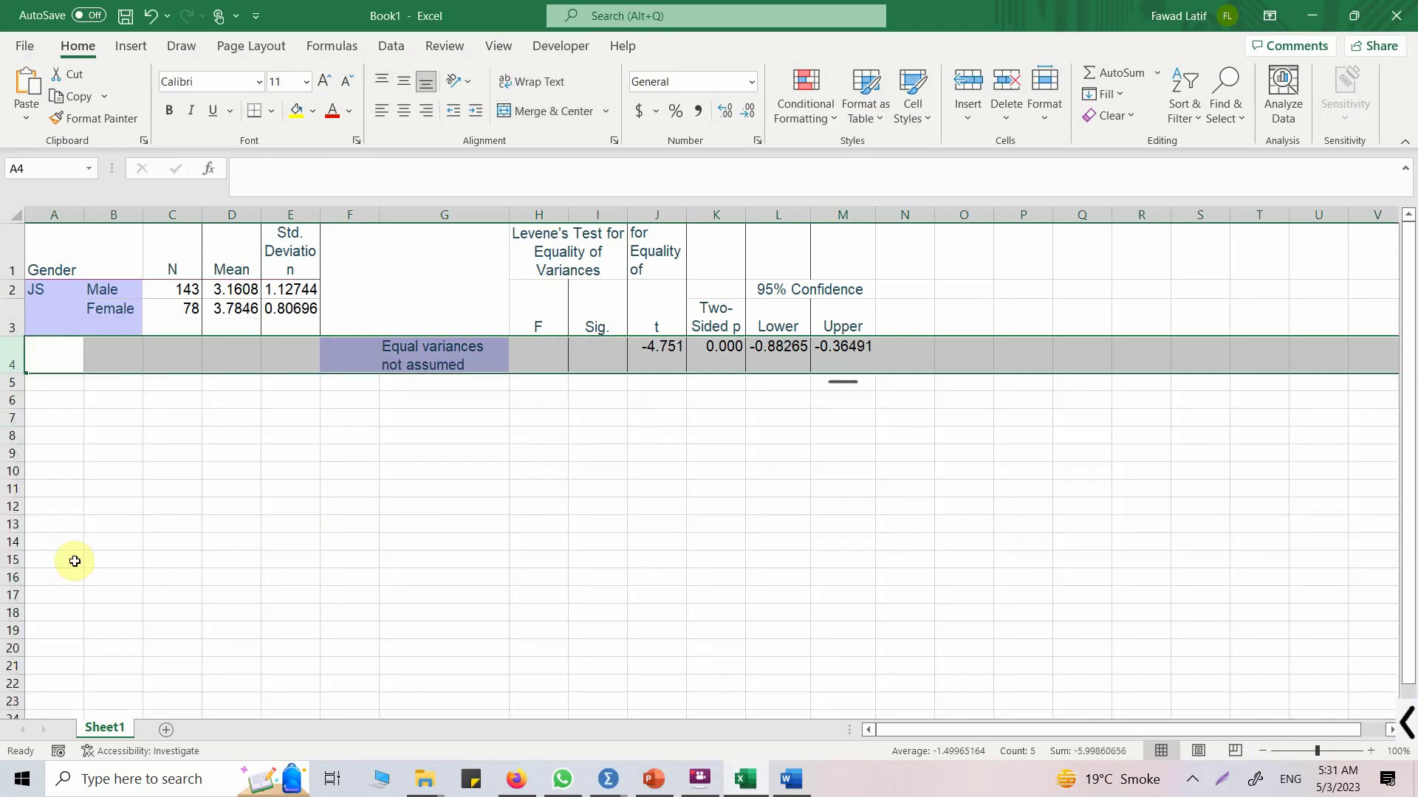
Step: Label the "Equal variances not assumed" row JS in cell F4, and undo both the label and the row deletion
{"action": "left_click", "coordinate": [346, 363]}
{"action": "type", "text": "JS"}
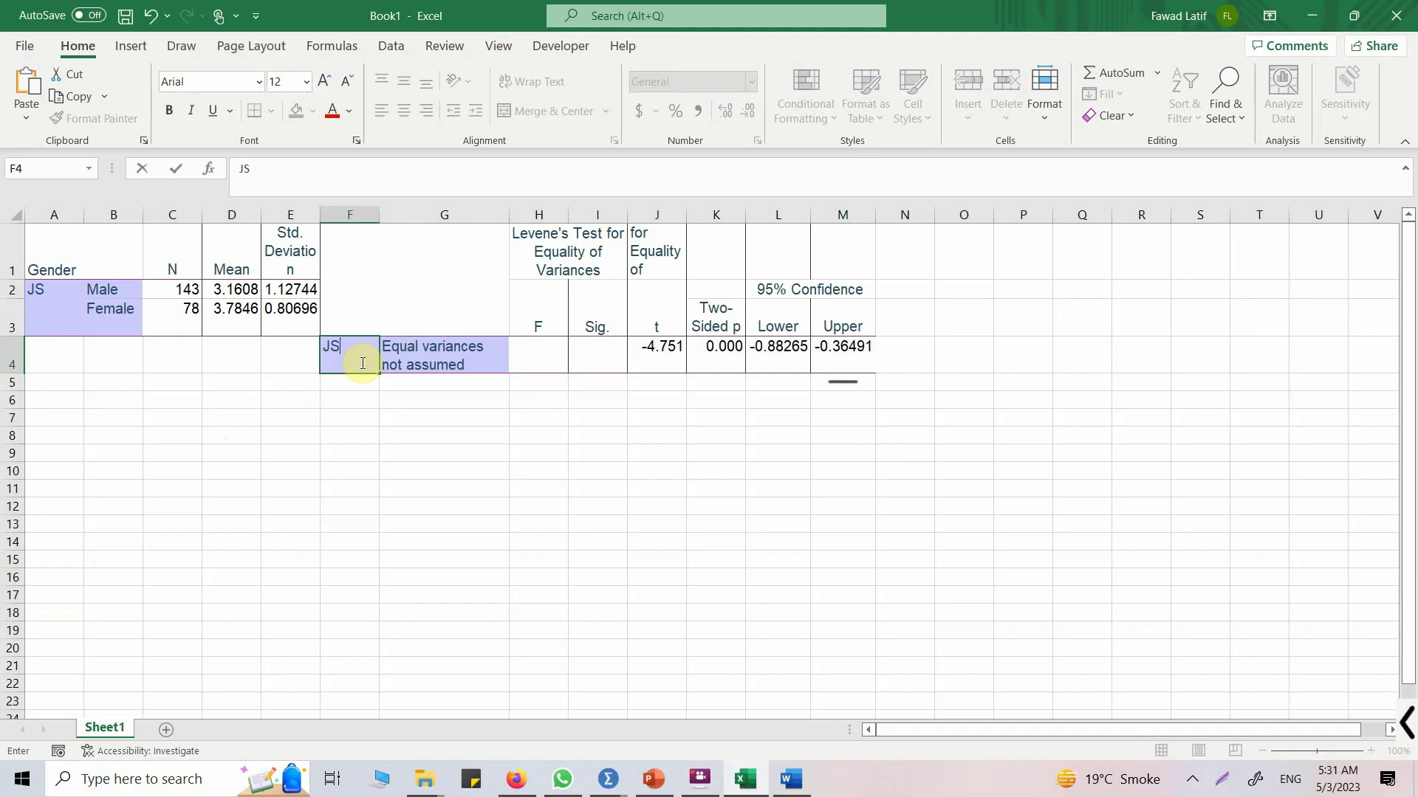
{"action": "key", "text": "Return"}
{"action": "key", "text": "Up"}
{"action": "key", "text": "Right"}
{"action": "key", "text": "Right"}
{"action": "key", "text": "Right"}
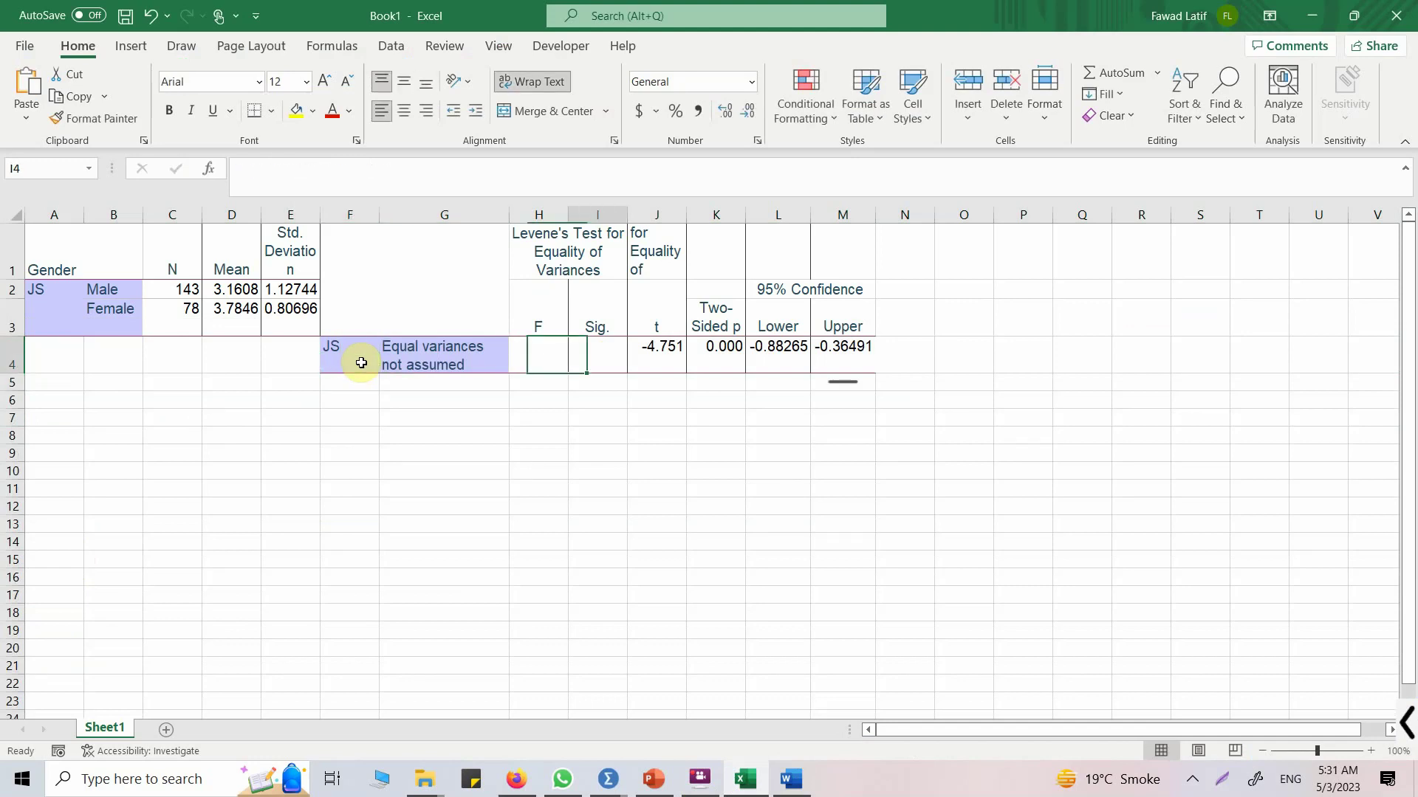
{"action": "key", "text": "Left"}
{"action": "key", "text": "Left"}
{"action": "key", "text": "Right"}
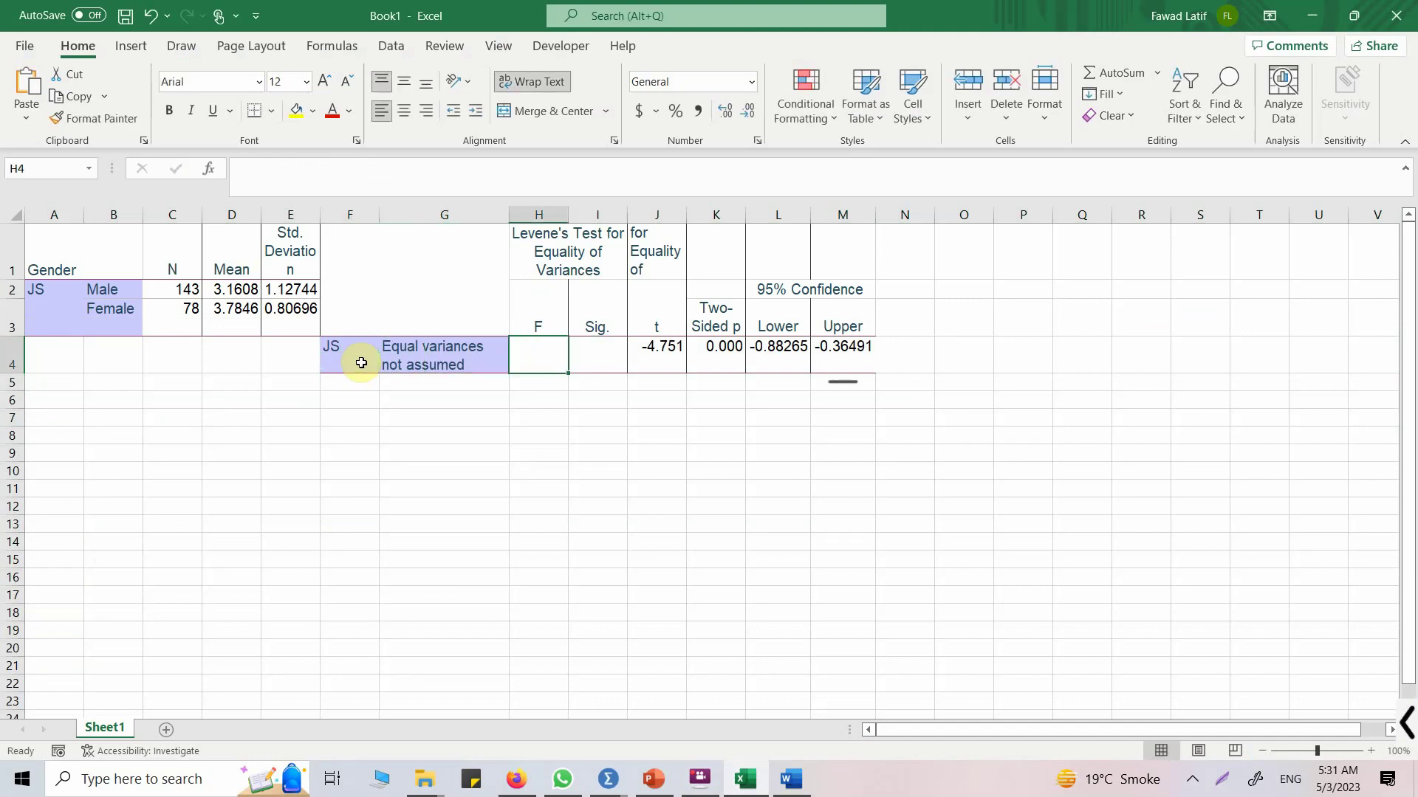
{"action": "key", "text": "ctrl+z"}
{"action": "key", "text": "ctrl+y"}
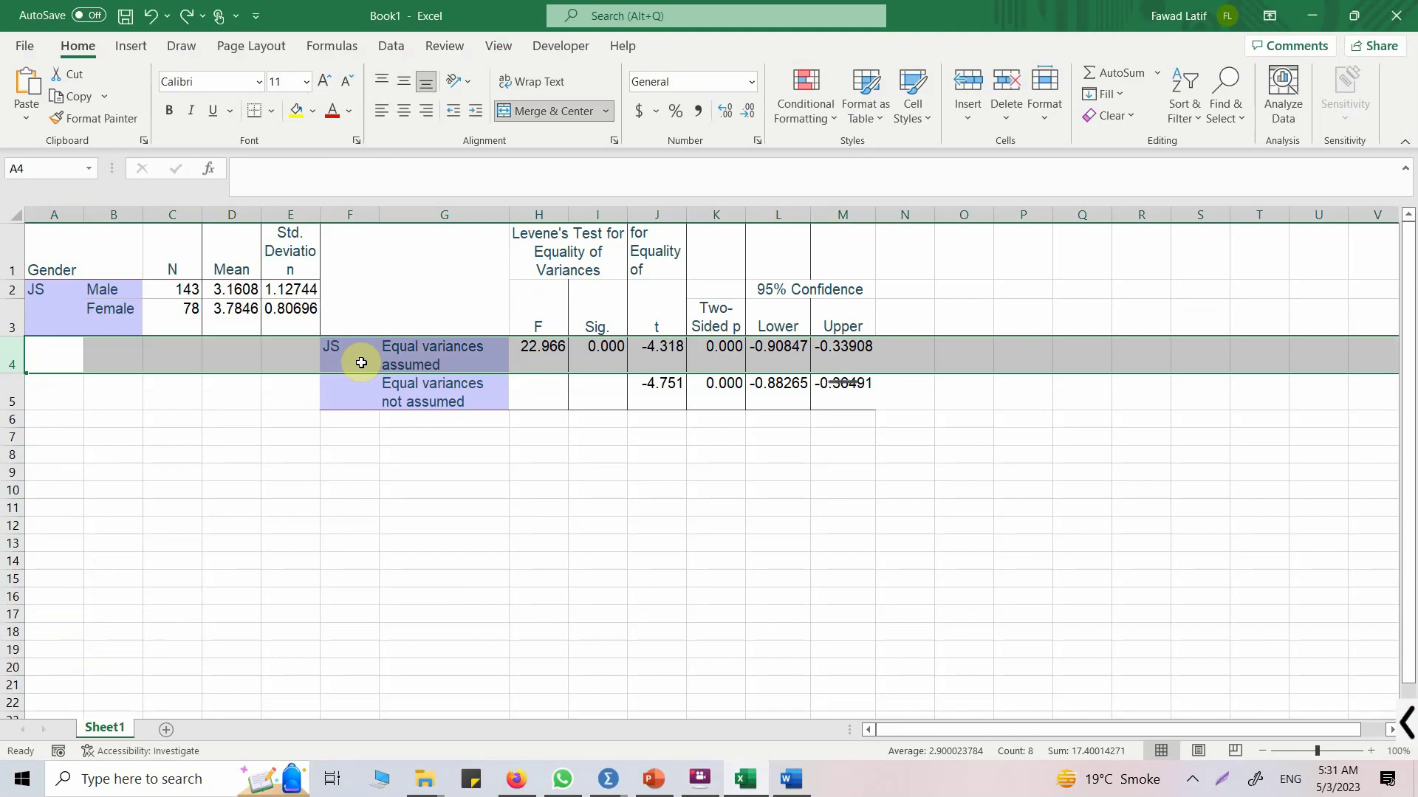
Step: Move the Levene's F and Sig. values from the "Equal variances assumed" row to the "Equal variances not assumed" row
{"action": "left_click_drag", "start_coordinate": [533, 353], "coordinate": [609, 362]}
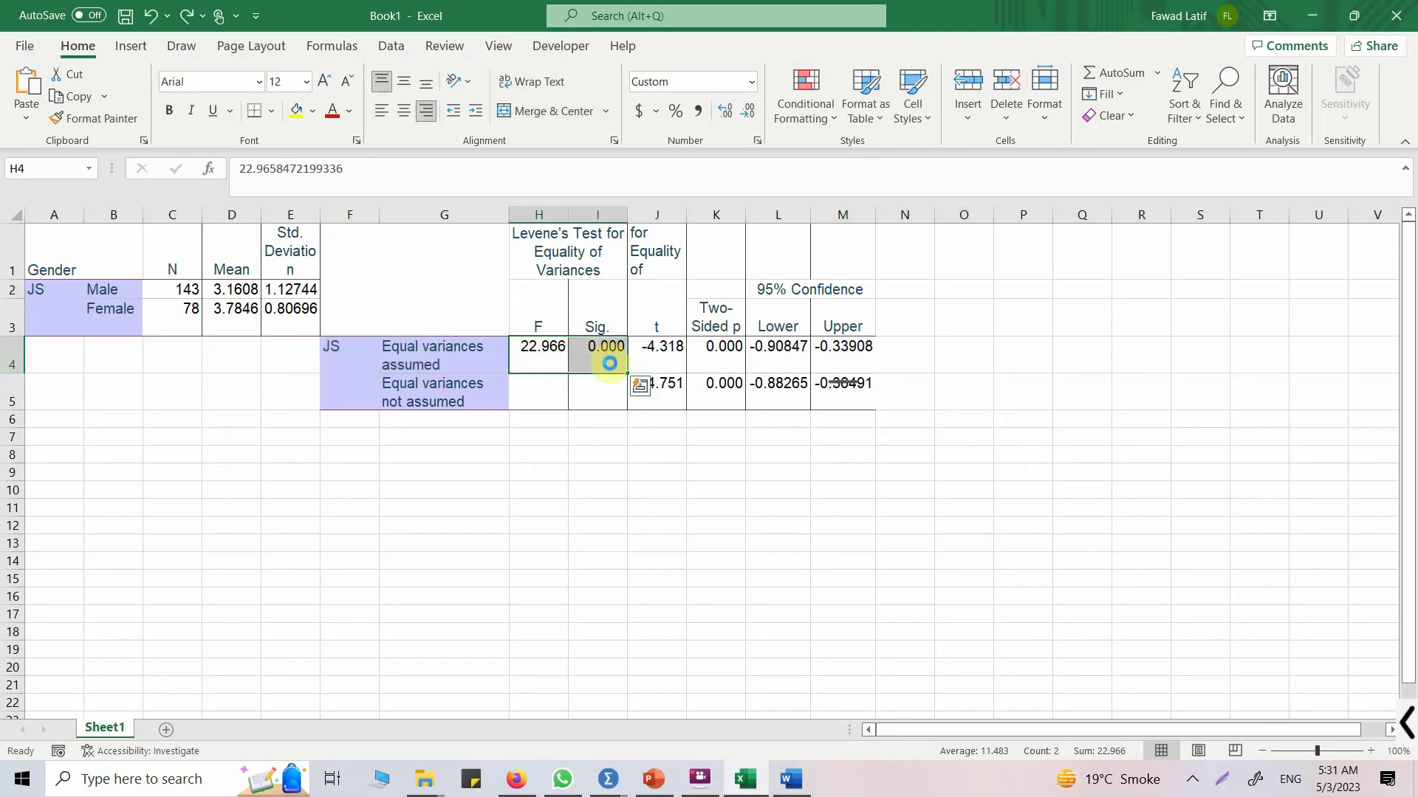
{"action": "key", "text": "ctrl+c"}
{"action": "left_click", "coordinate": [533, 380]}
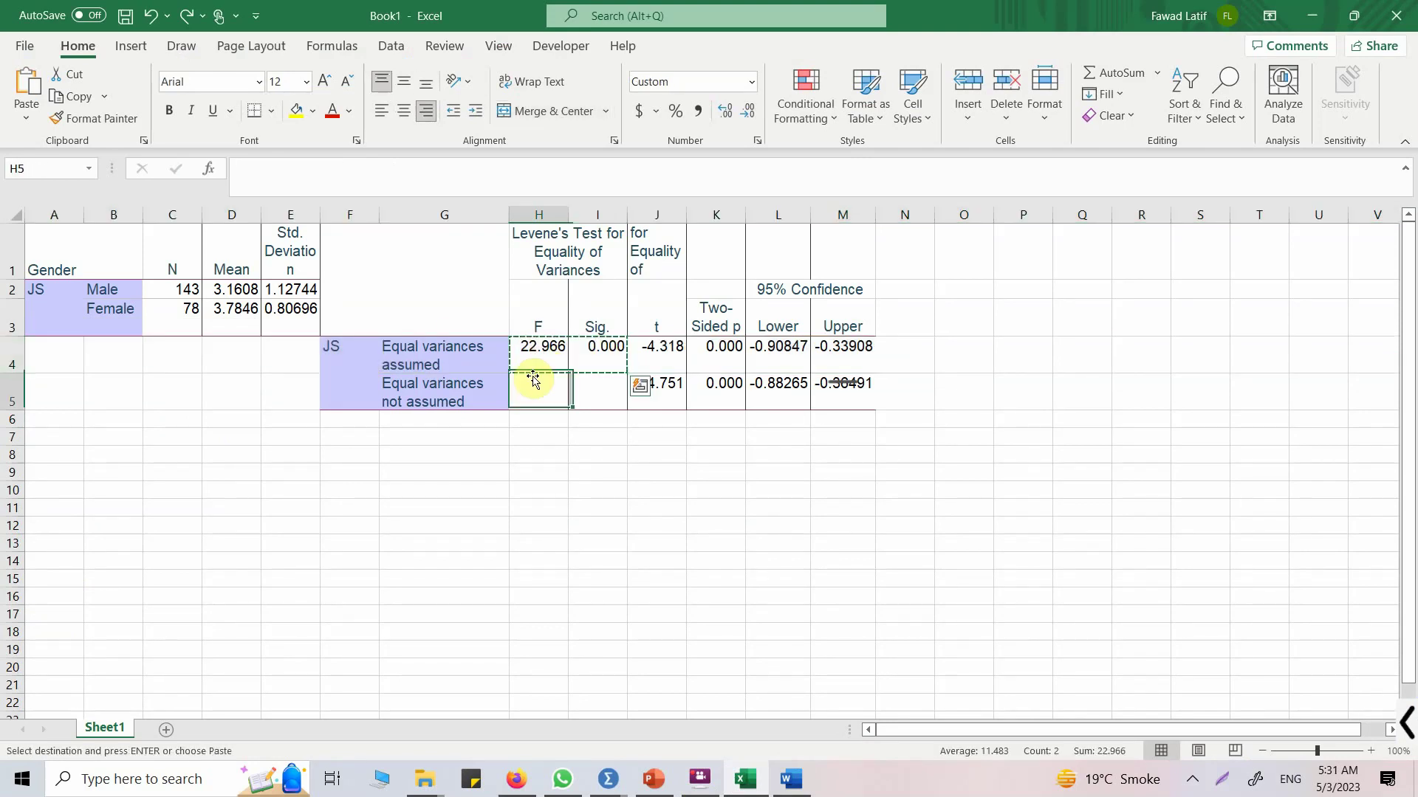
{"action": "left_click_drag", "start_coordinate": [533, 380], "coordinate": [580, 384]}
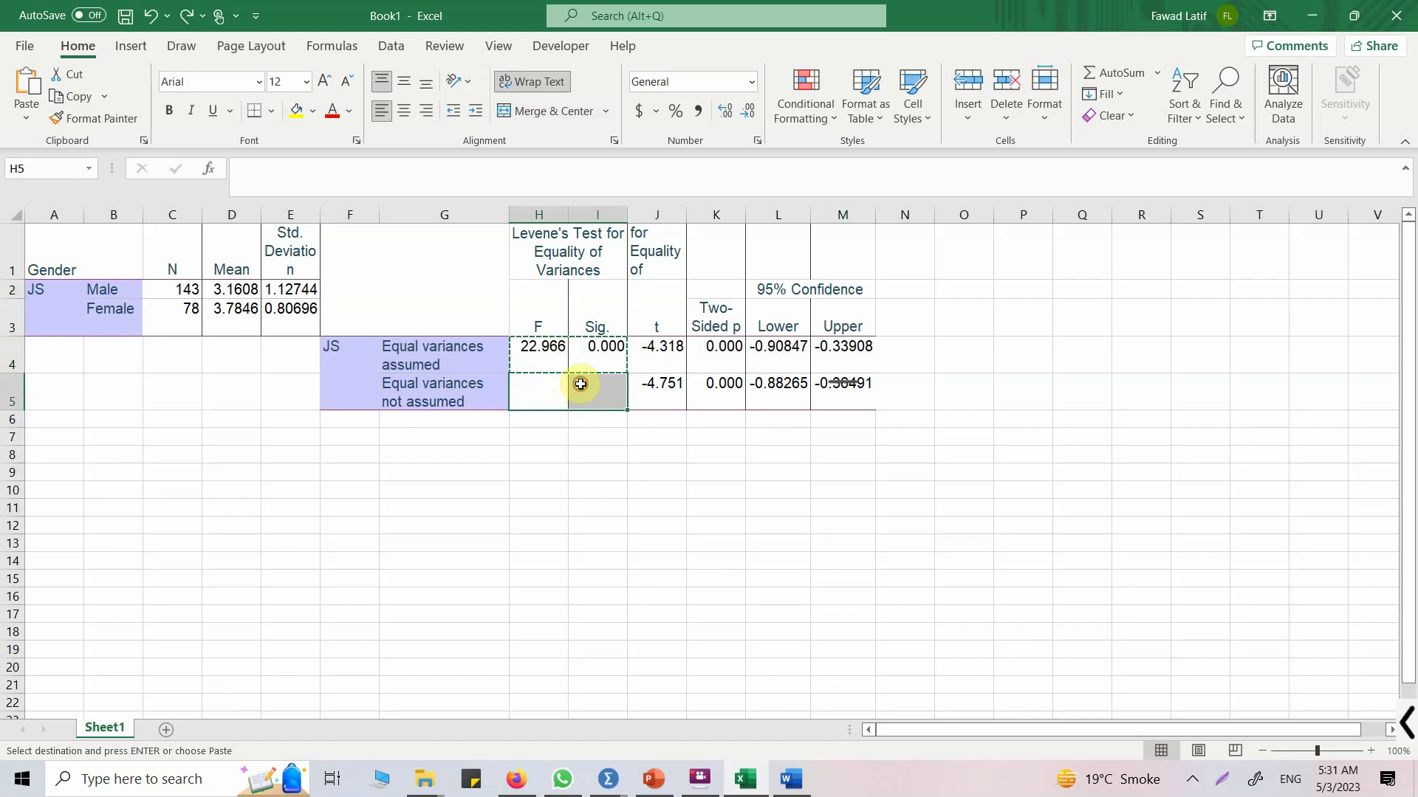
{"action": "key", "text": "ctrl+v"}
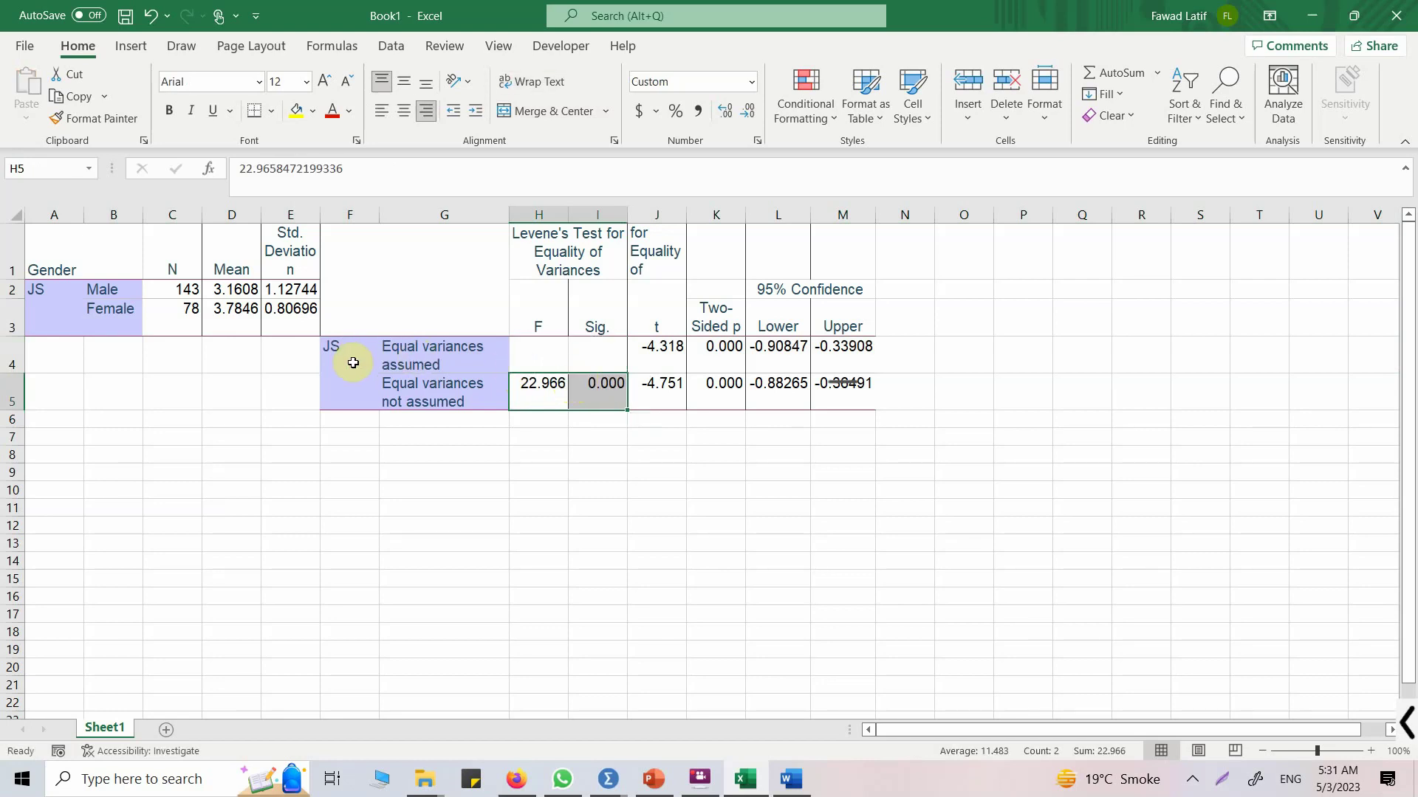
Step: Unmerge the JS label cell F4:F5 and enter JS in F5 beside "Equal variances not assumed"
{"action": "left_click", "coordinate": [350, 390]}
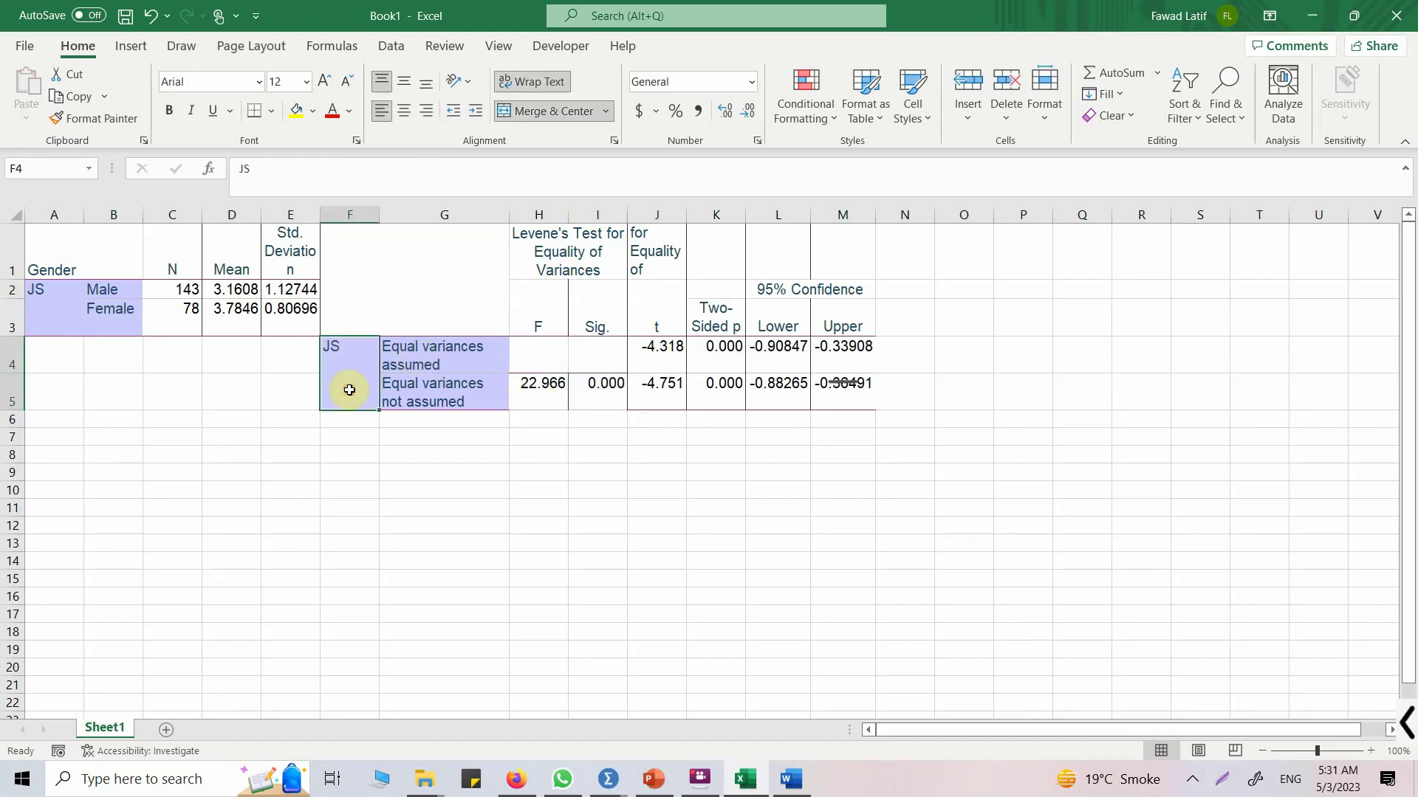
{"action": "left_click", "coordinate": [531, 110]}
{"action": "left_click", "coordinate": [346, 389]}
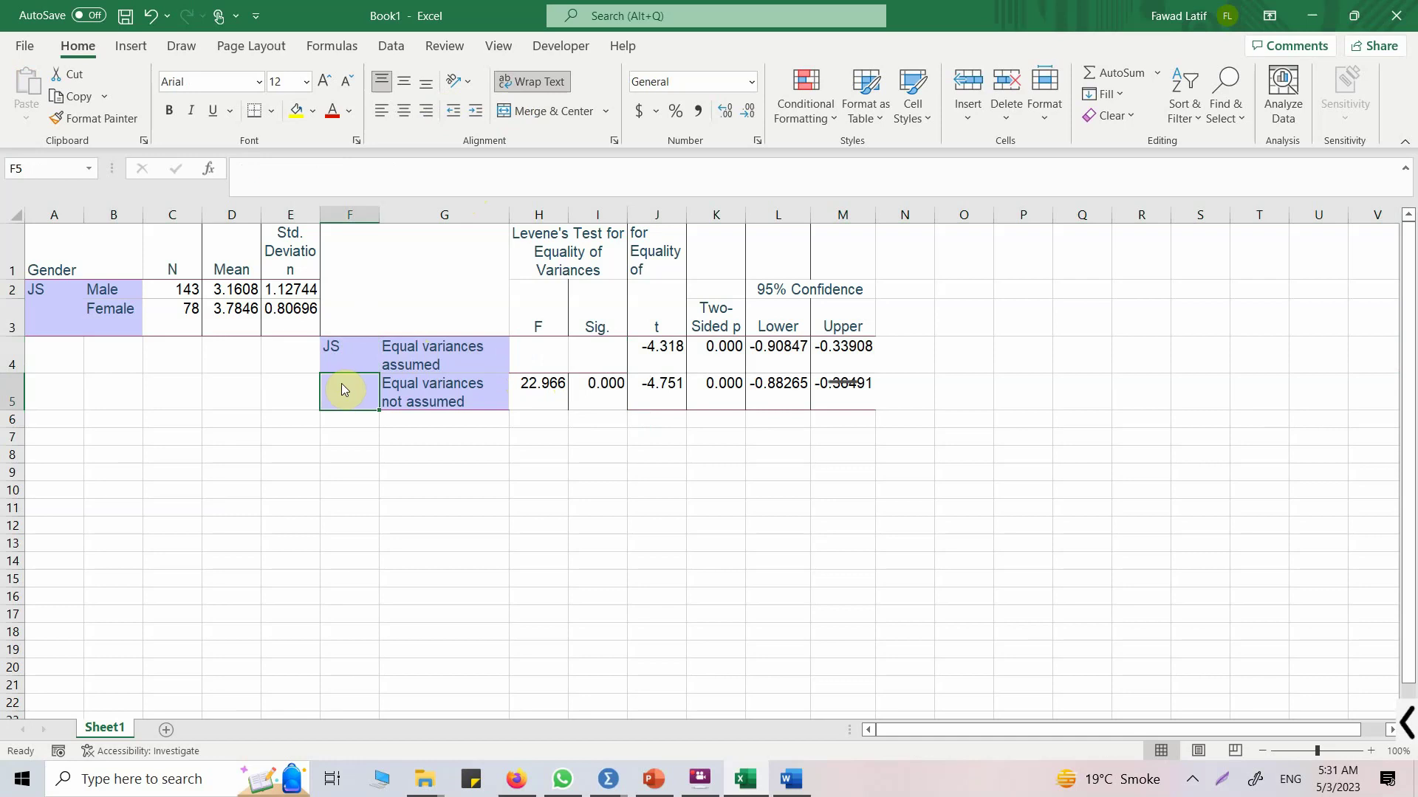
{"action": "type", "text": "JS"}
{"action": "key", "text": "Return"}
Step: Delete sheet row 4 containing the "Equal variances assumed" results
{"action": "left_click", "coordinate": [11, 355]}
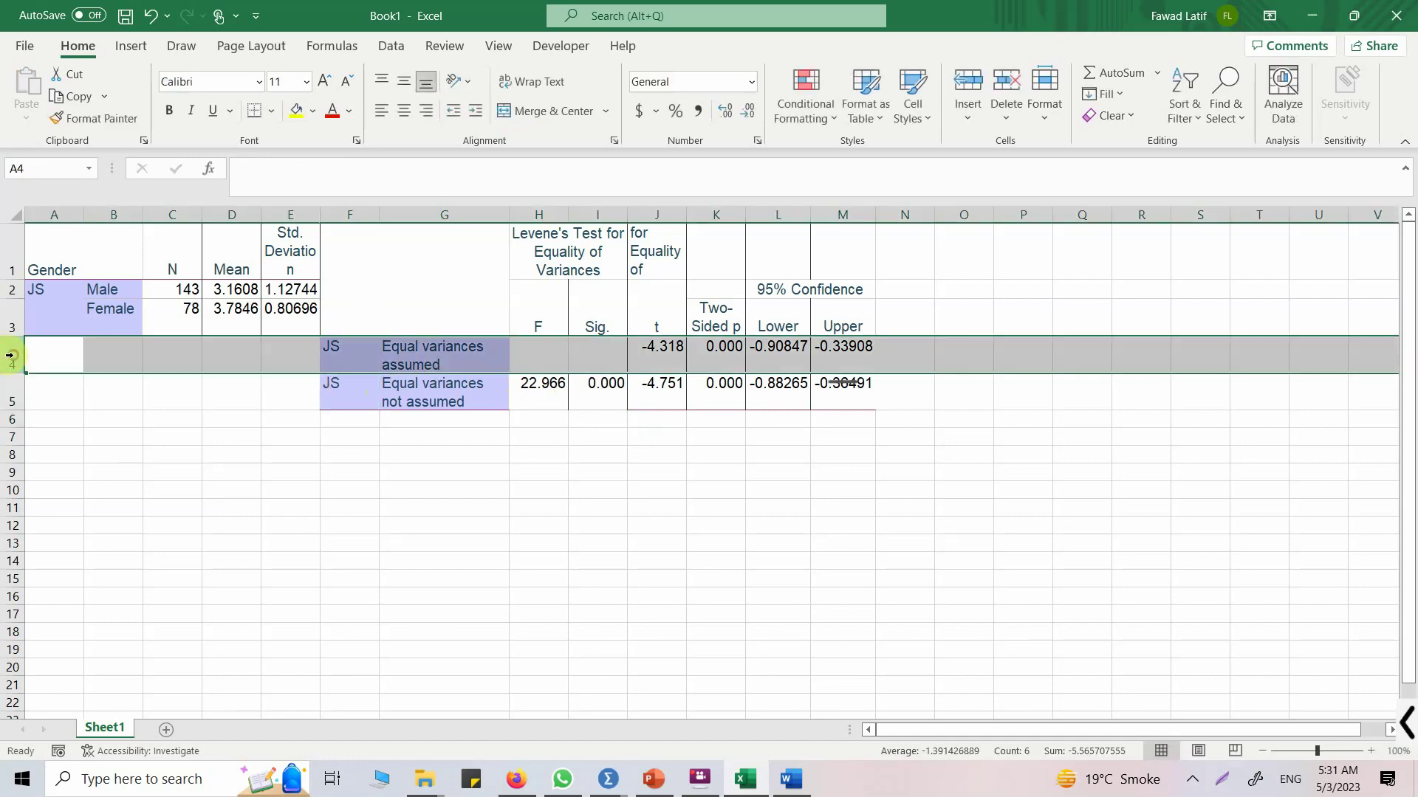
{"action": "right_click", "coordinate": [11, 356]}
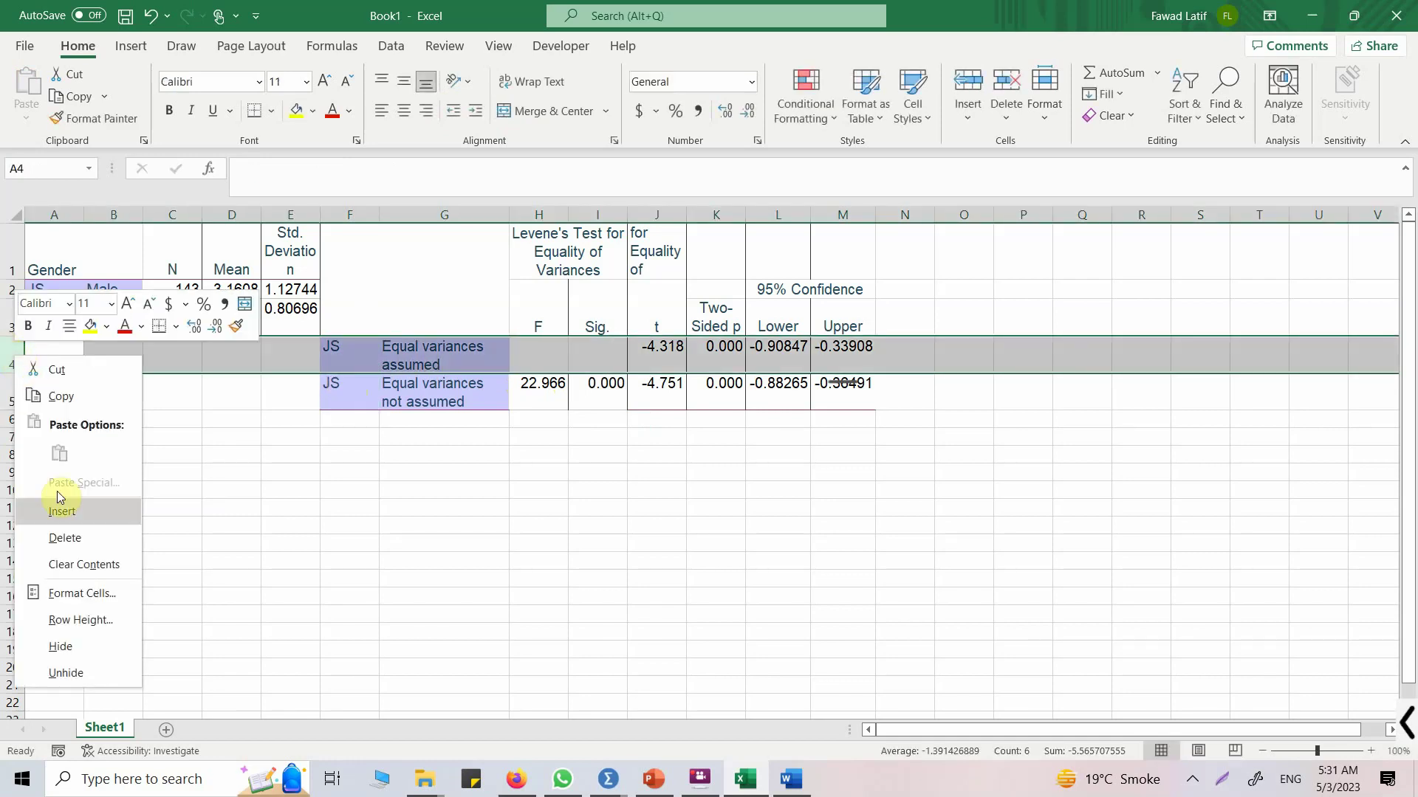
{"action": "left_click", "coordinate": [74, 537]}
{"action": "left_click", "coordinate": [388, 318]}
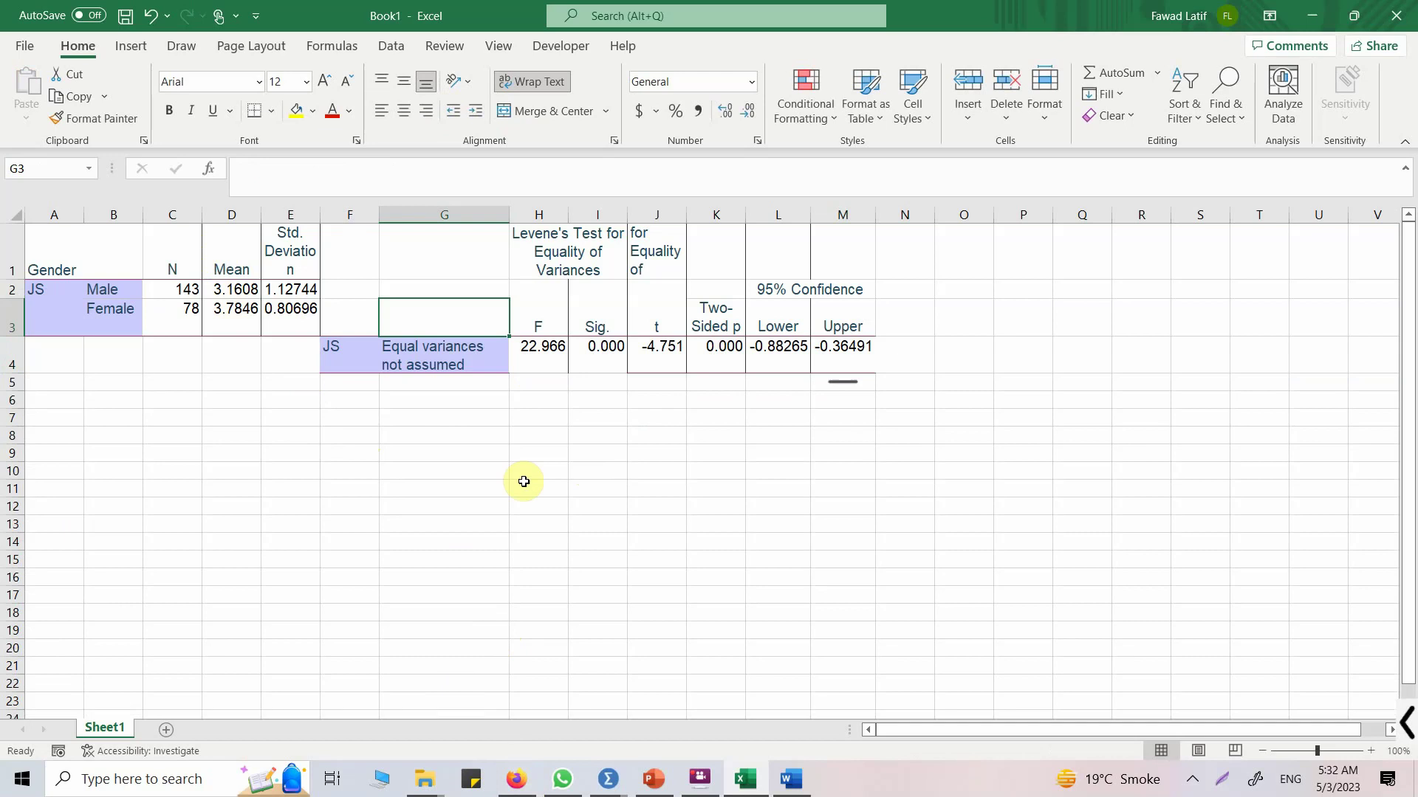
Step: Begin a results write-up in cell B5 with "The Mean Score for Male is 3.16 and Female is 3.78"
{"action": "mouse_move", "coordinate": [510, 792]}
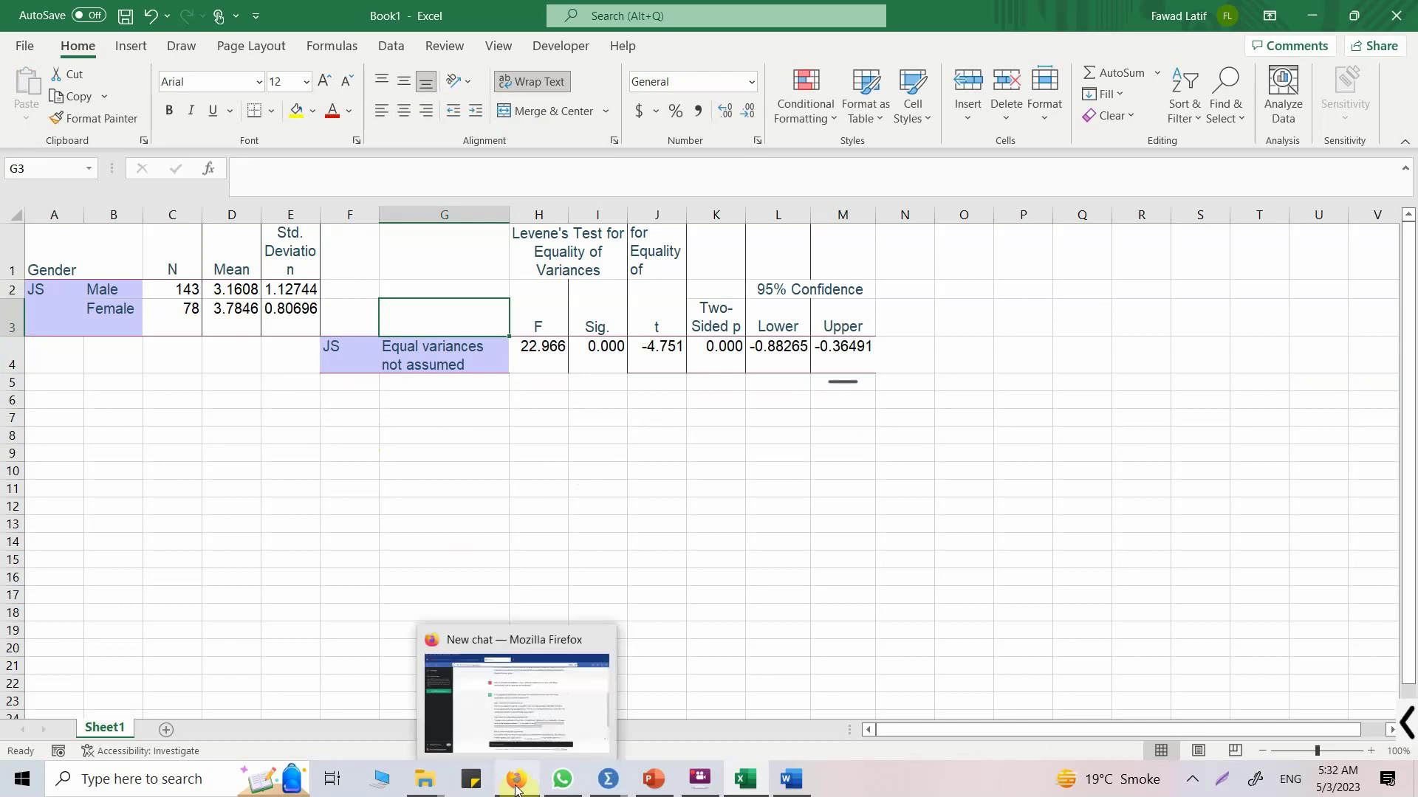
{"action": "left_click", "coordinate": [122, 381]}
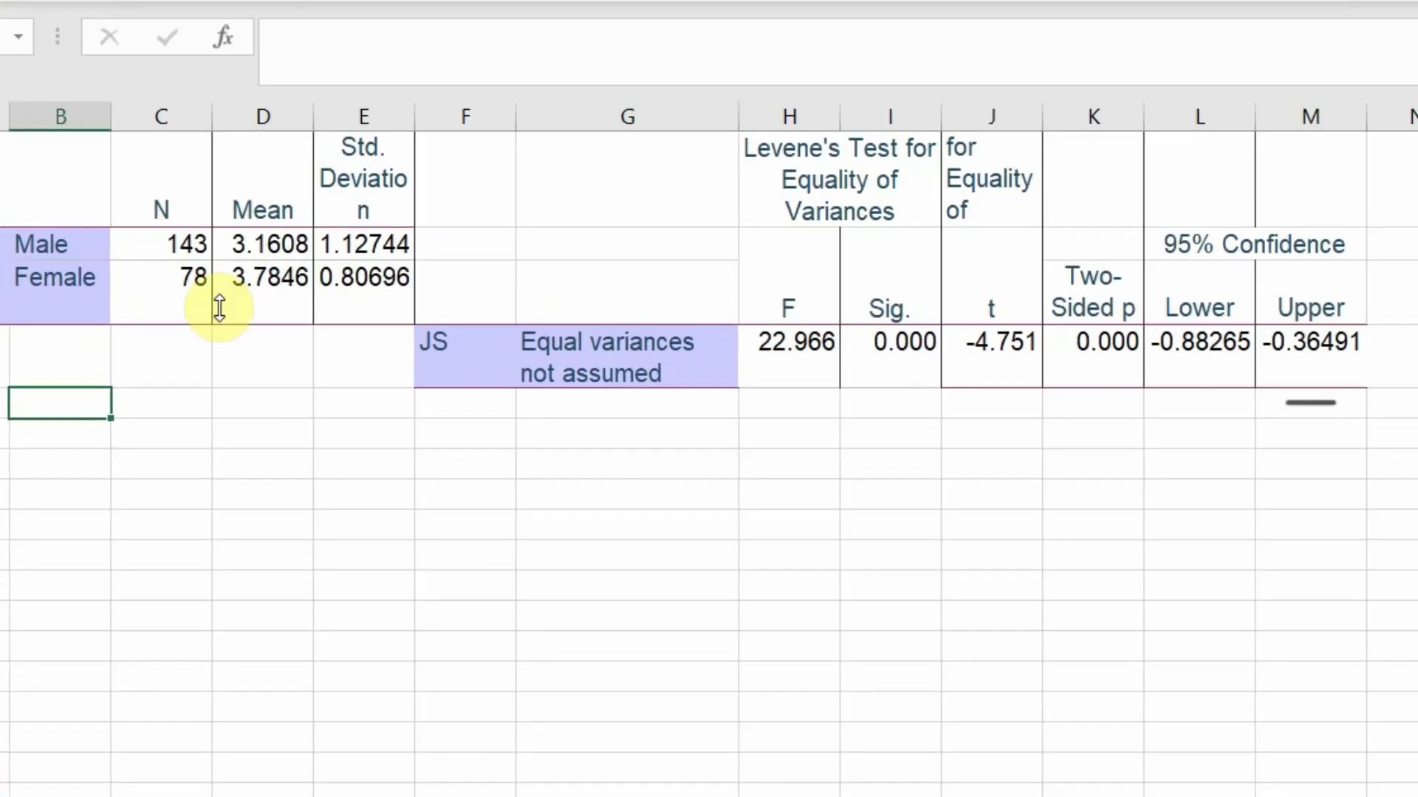
{"action": "left_click", "coordinate": [380, 60]}
{"action": "type", "text": "The "}
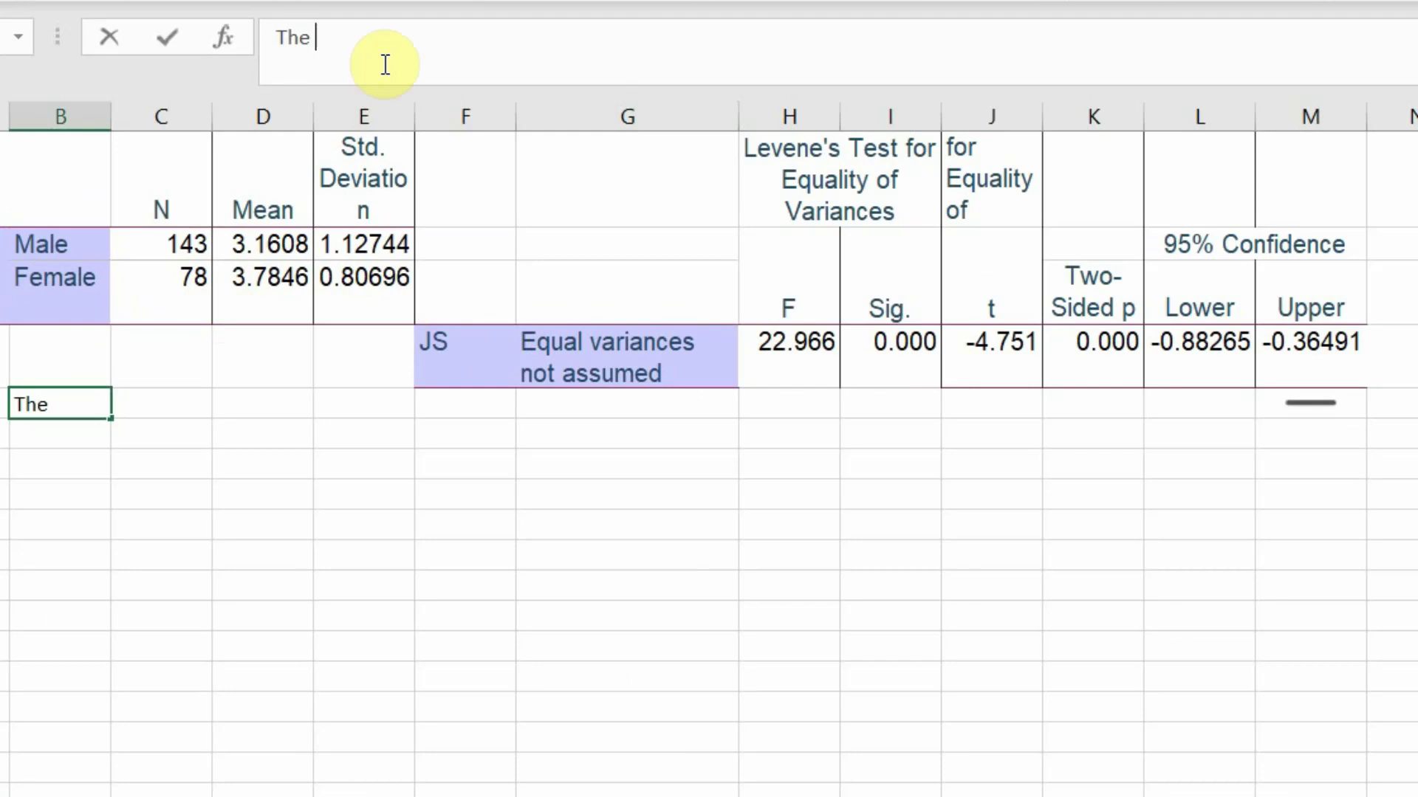
{"action": "type", "text": "Mean Score for "}
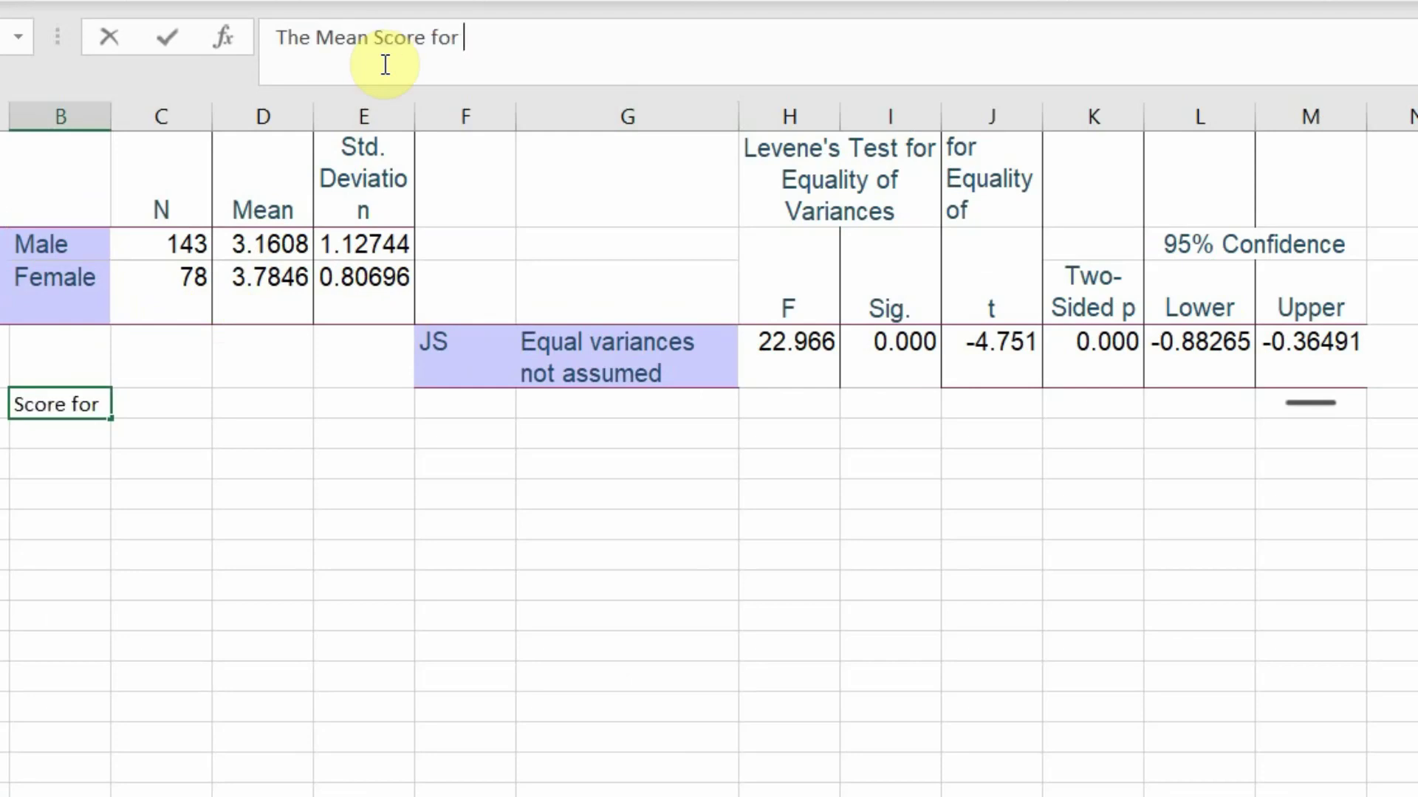
{"action": "type", "text": "Male is "}
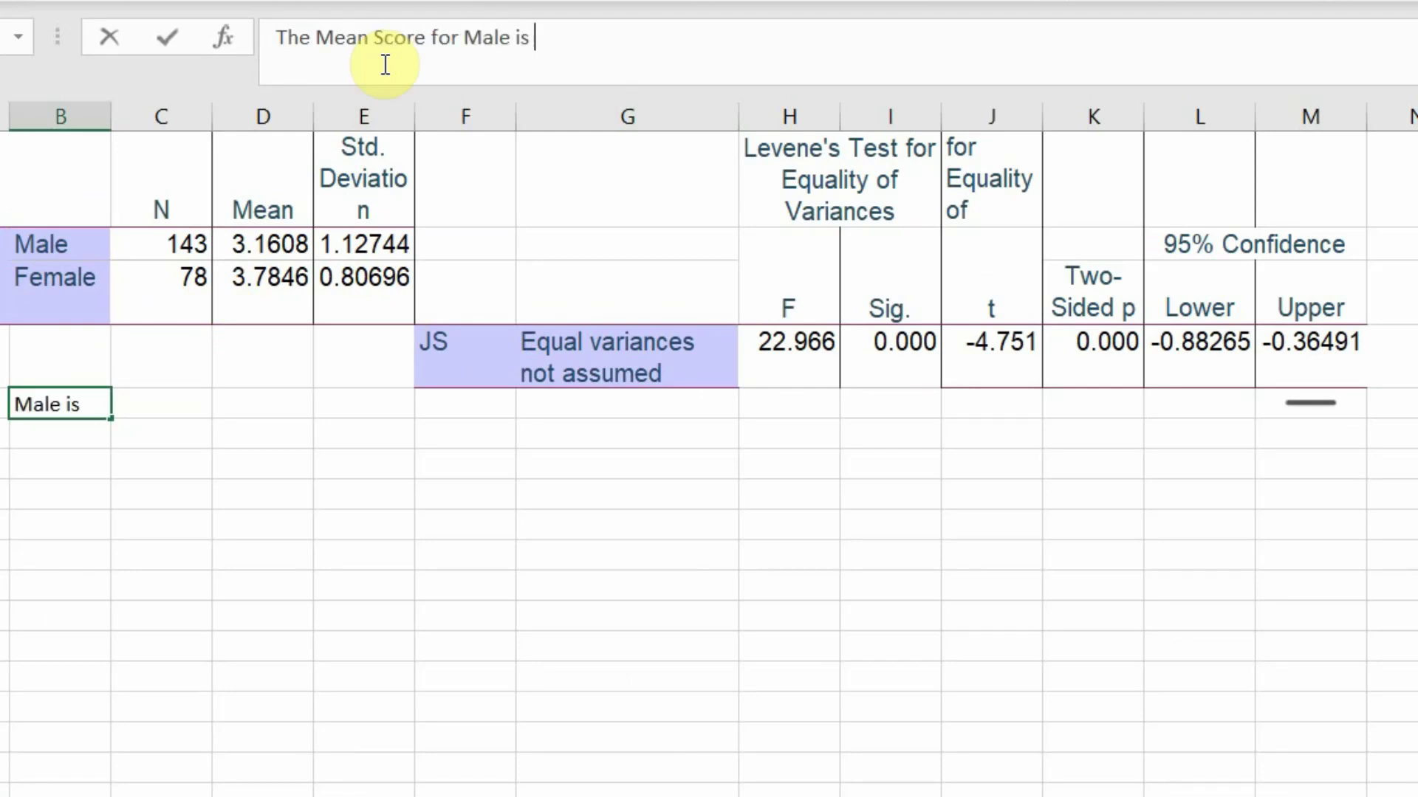
{"action": "type", "text": "3.1"}
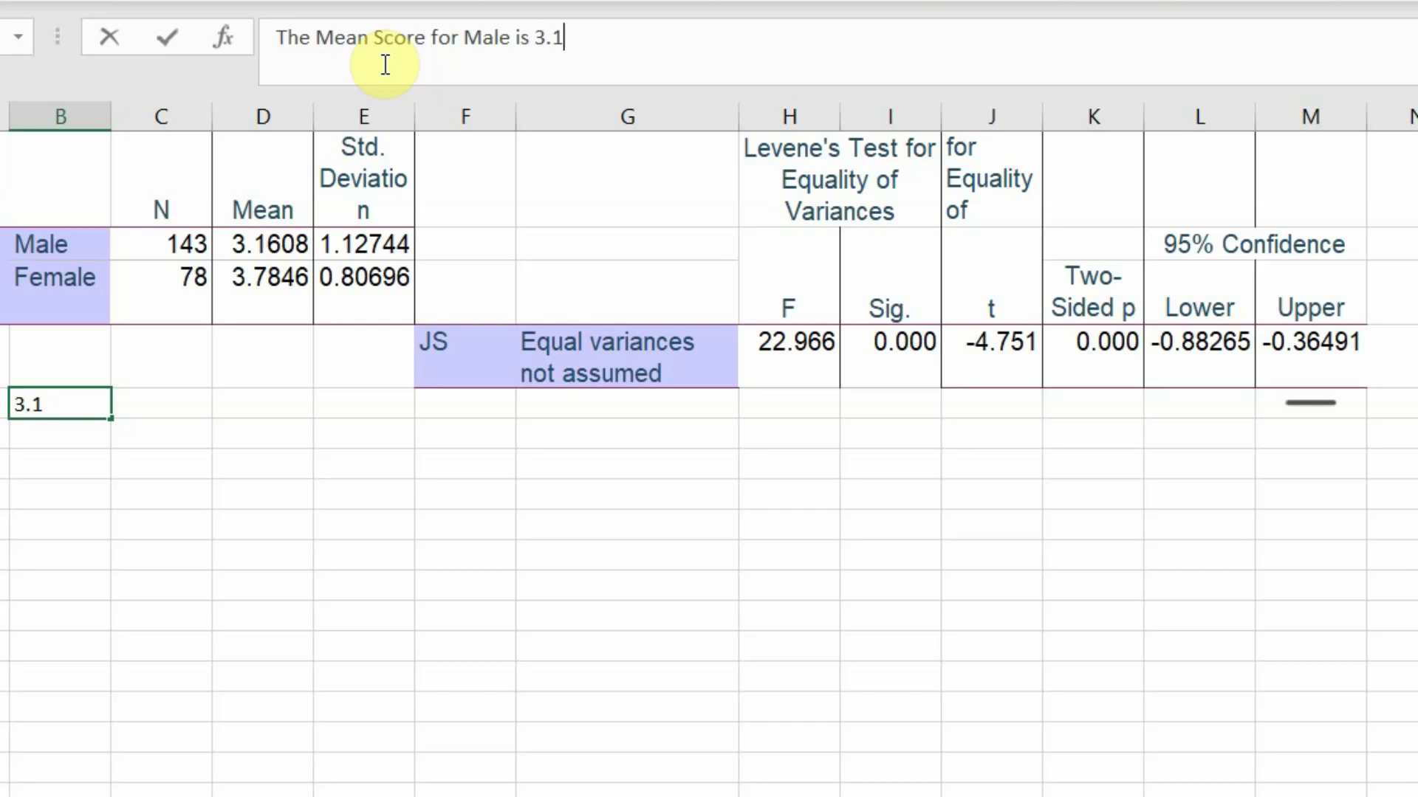
{"action": "type", "text": "6 and Female is"}
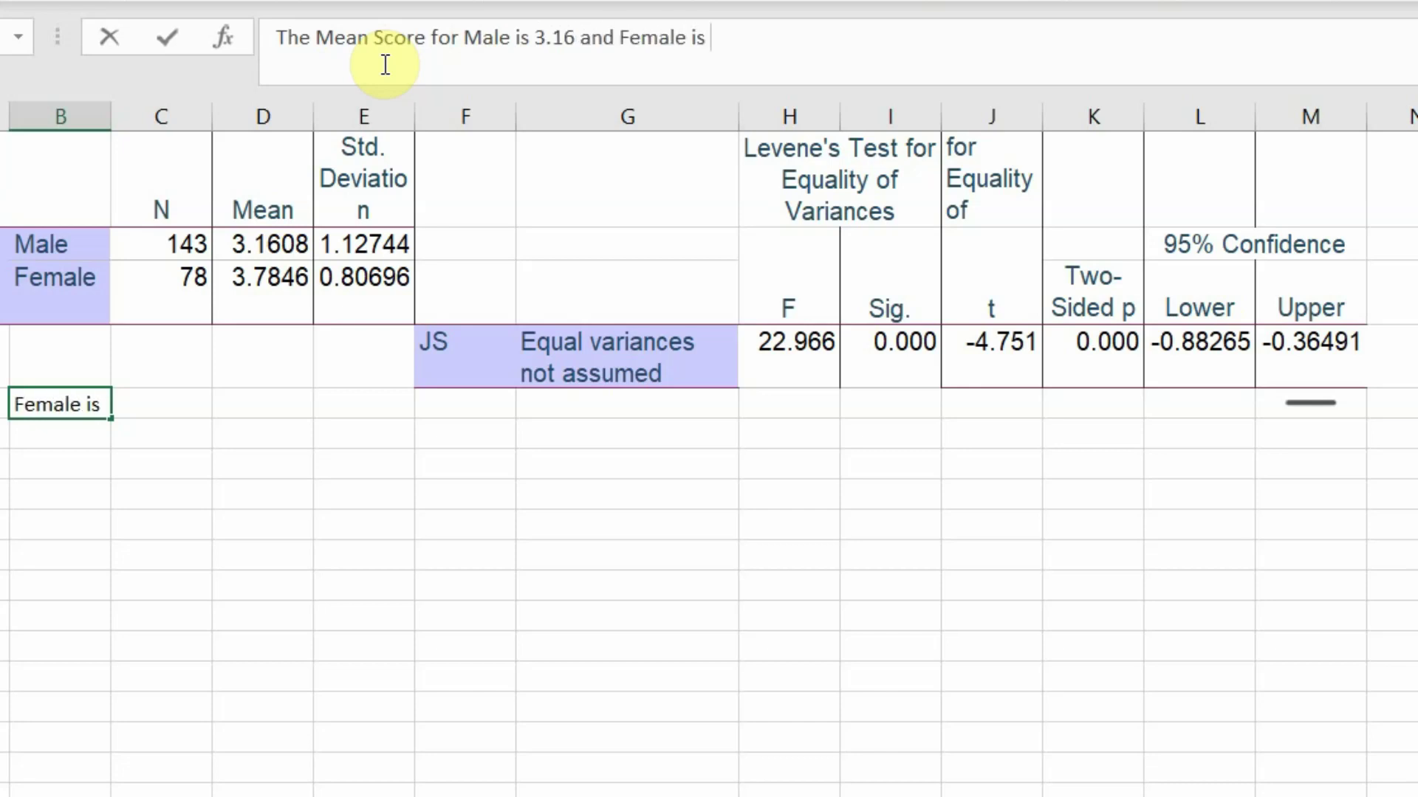
{"action": "type", "text": " 3.78 "}
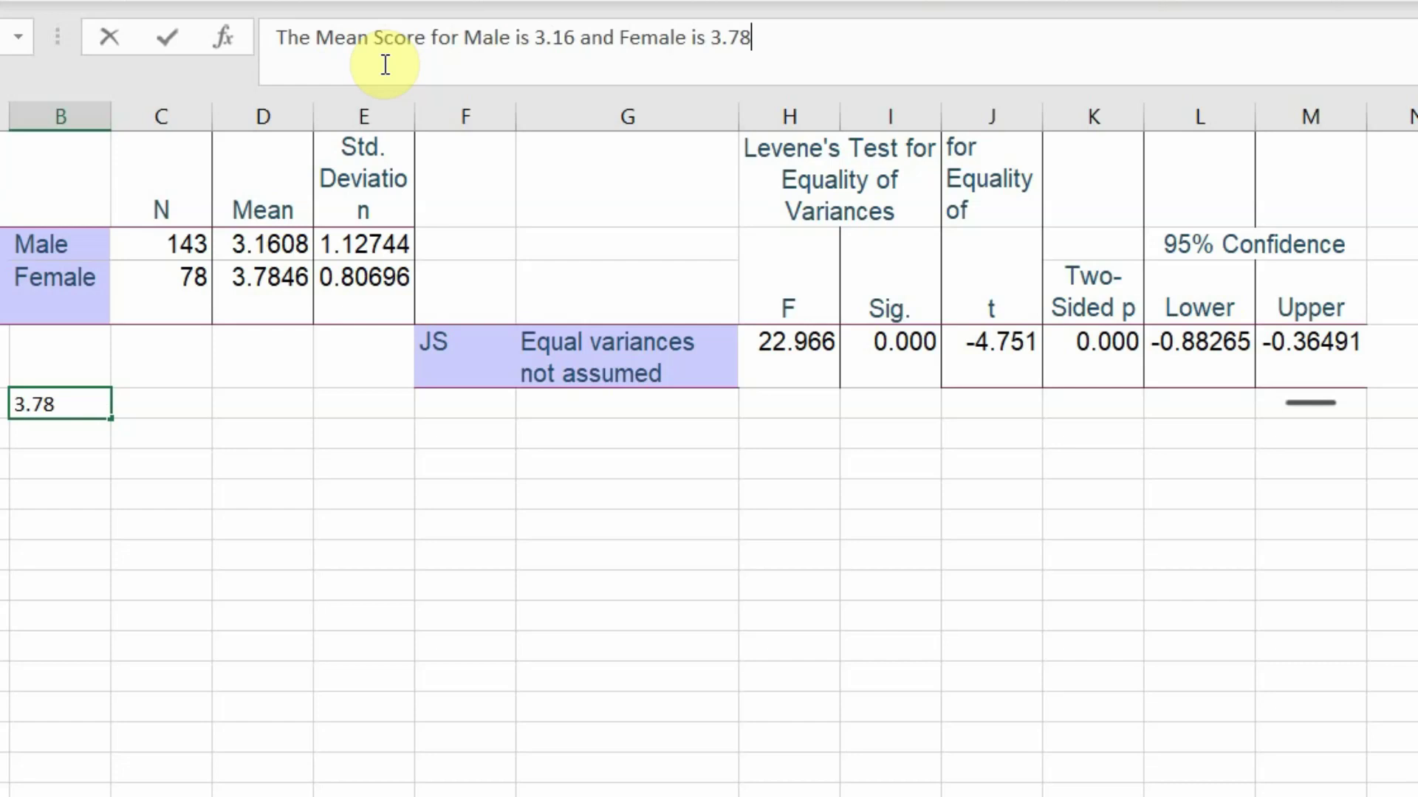
Step: Continue the write-up in B5 with "with Standard Deviation of 1.12 and 0.80 respectively"
{"action": "type", "text": "with Standard "}
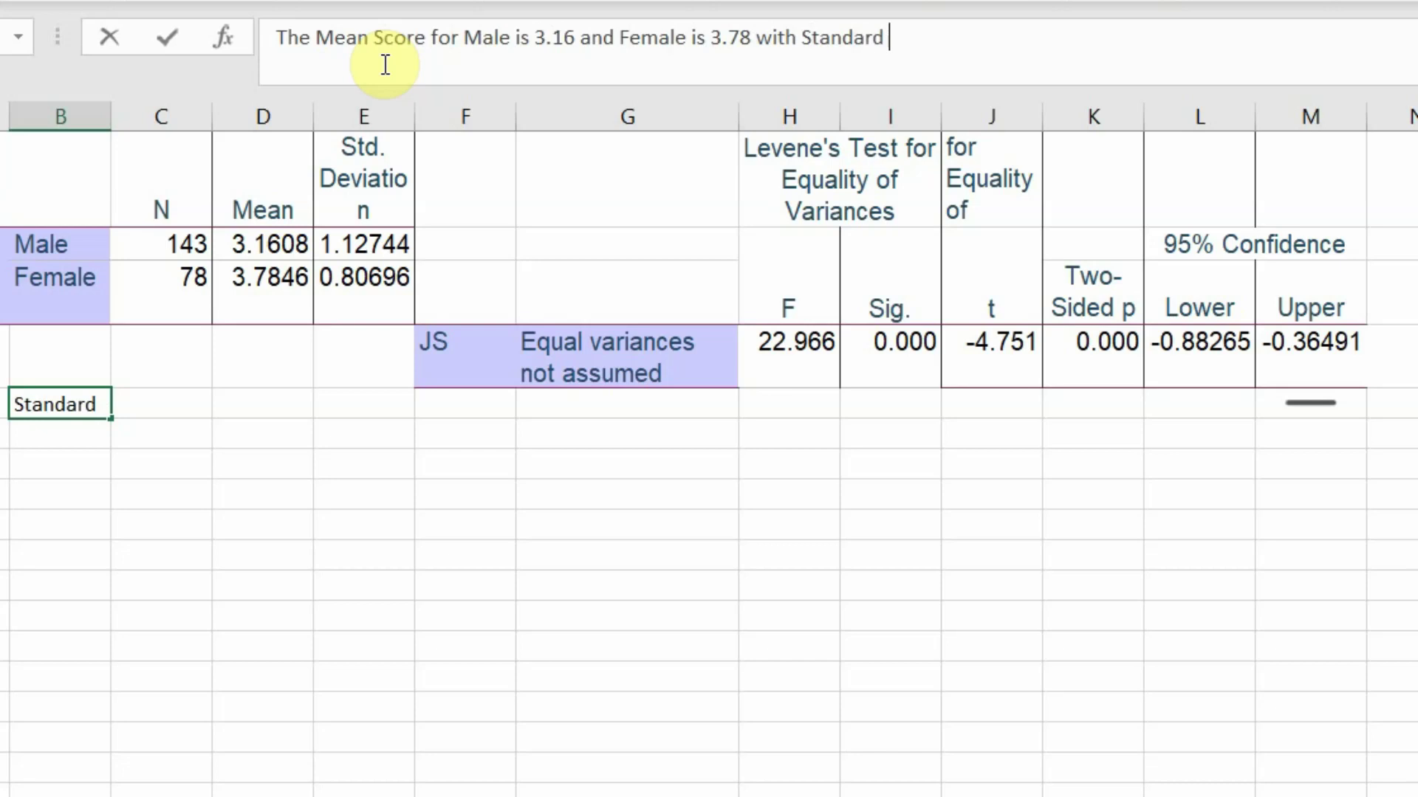
{"action": "type", "text": "Deviation of 1"}
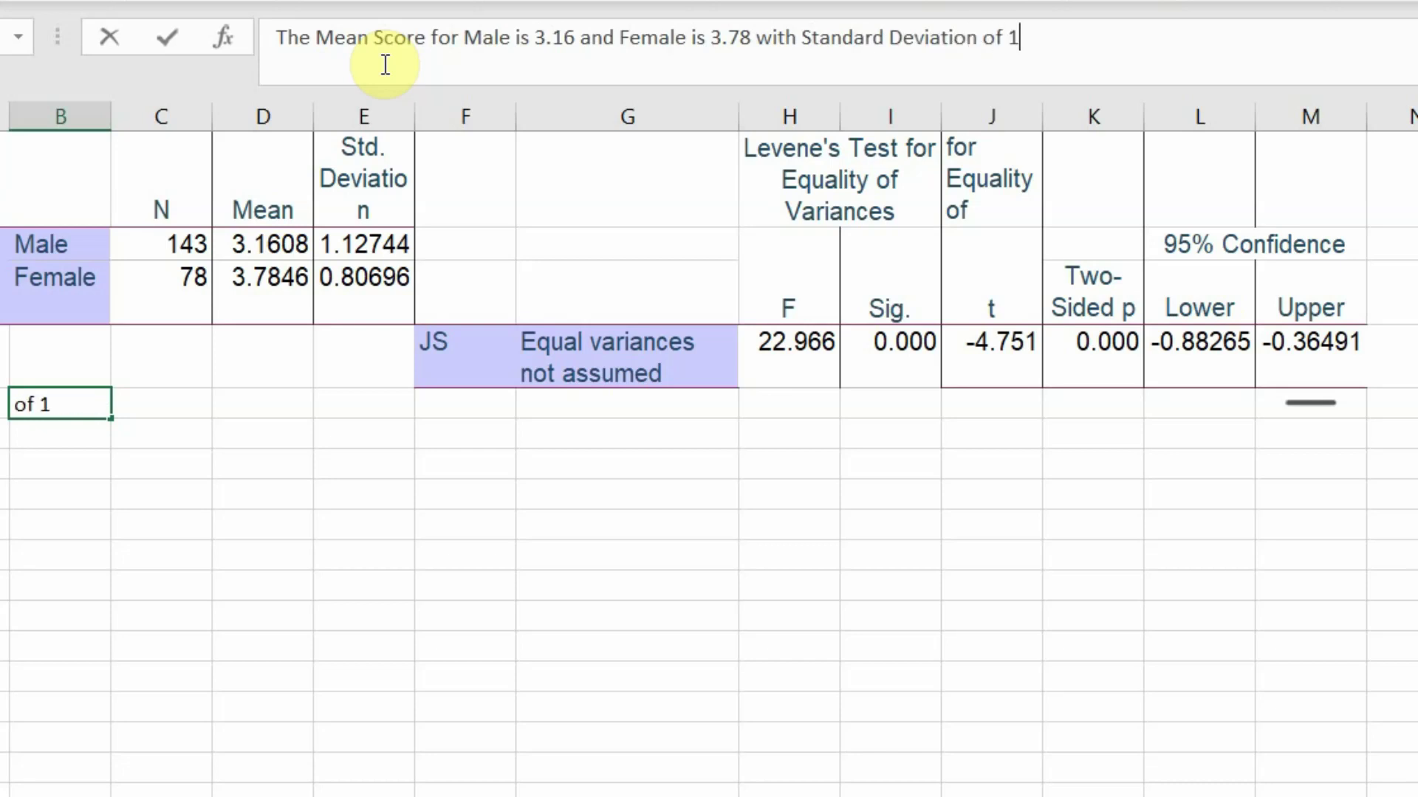
{"action": "type", "text": ".12 an"}
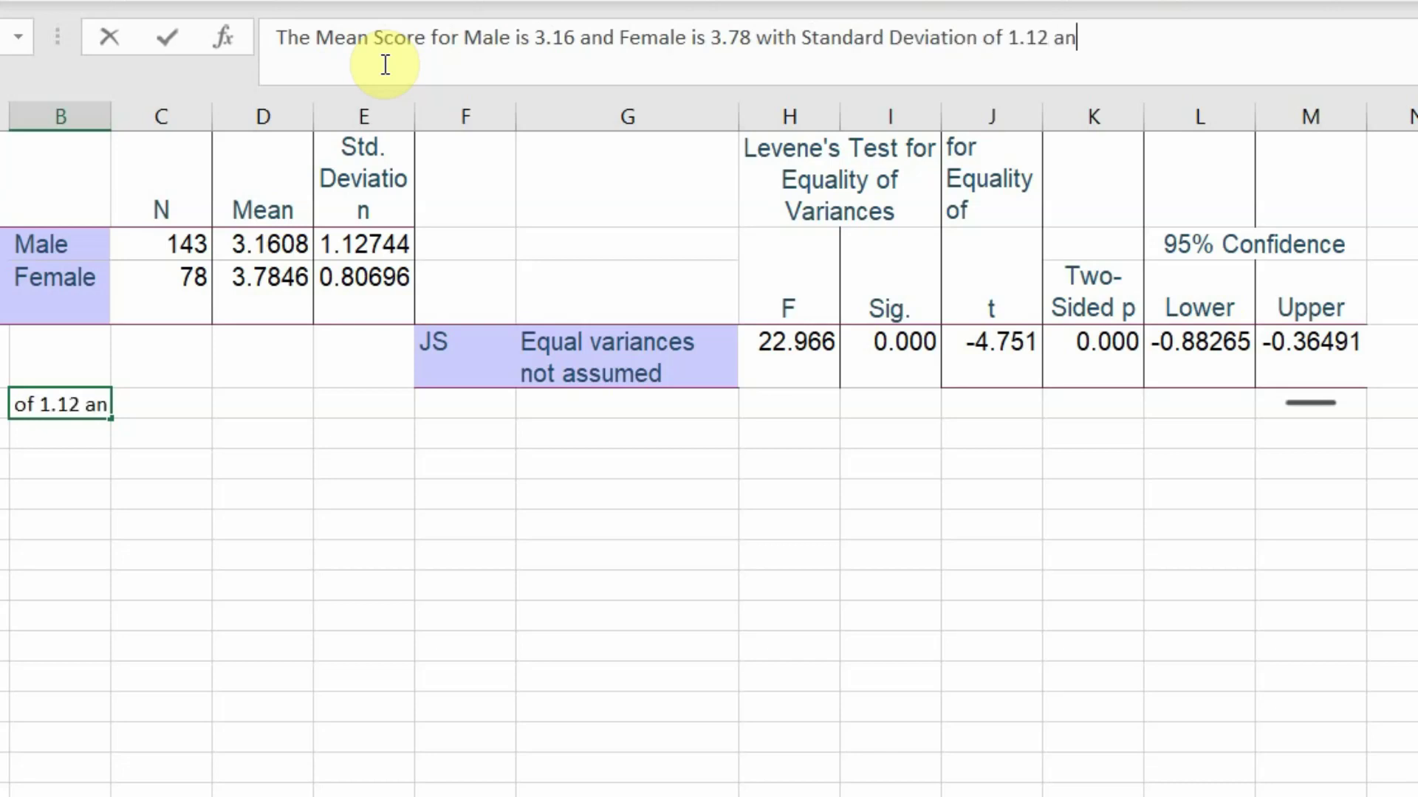
{"action": "type", "text": "d 0.80 r"}
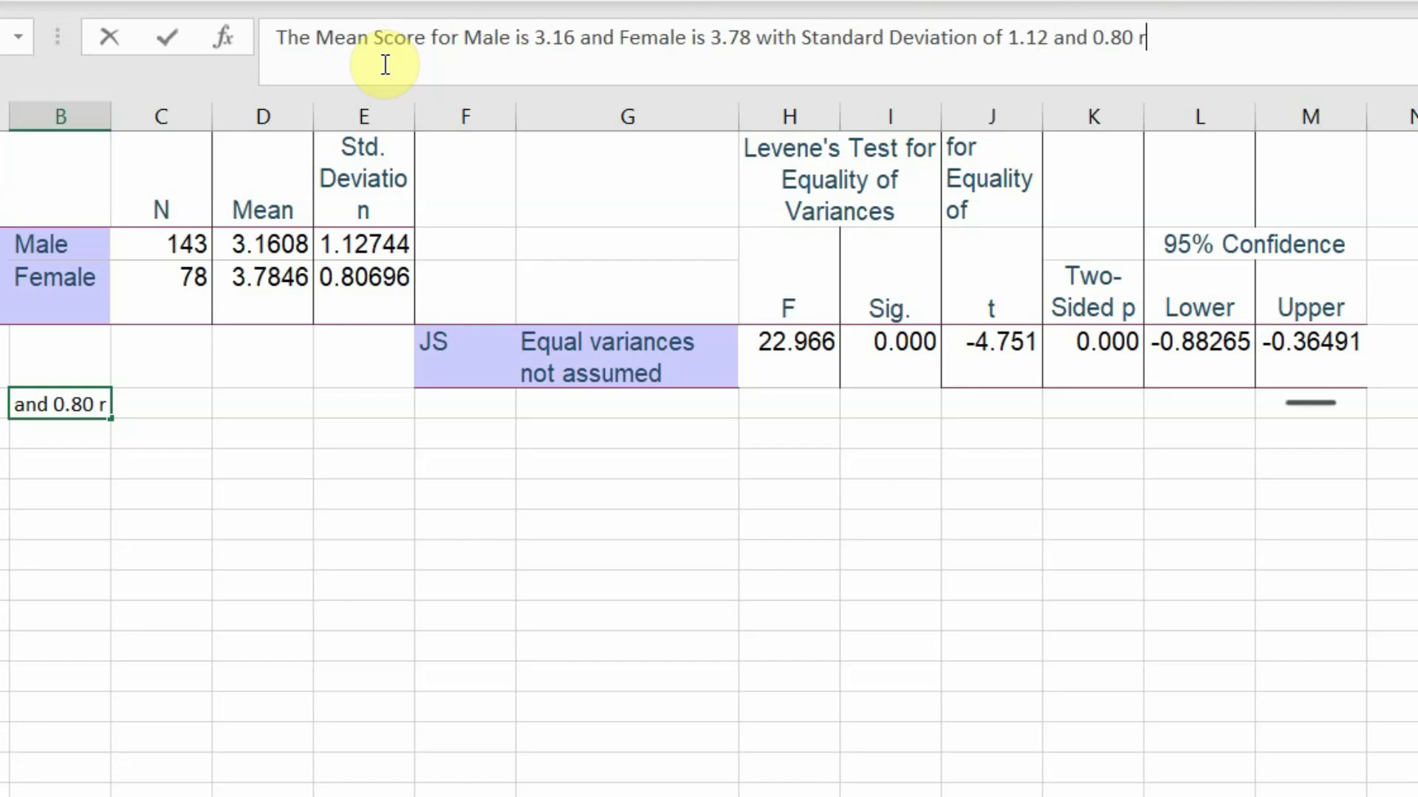
{"action": "type", "text": "espectively"}
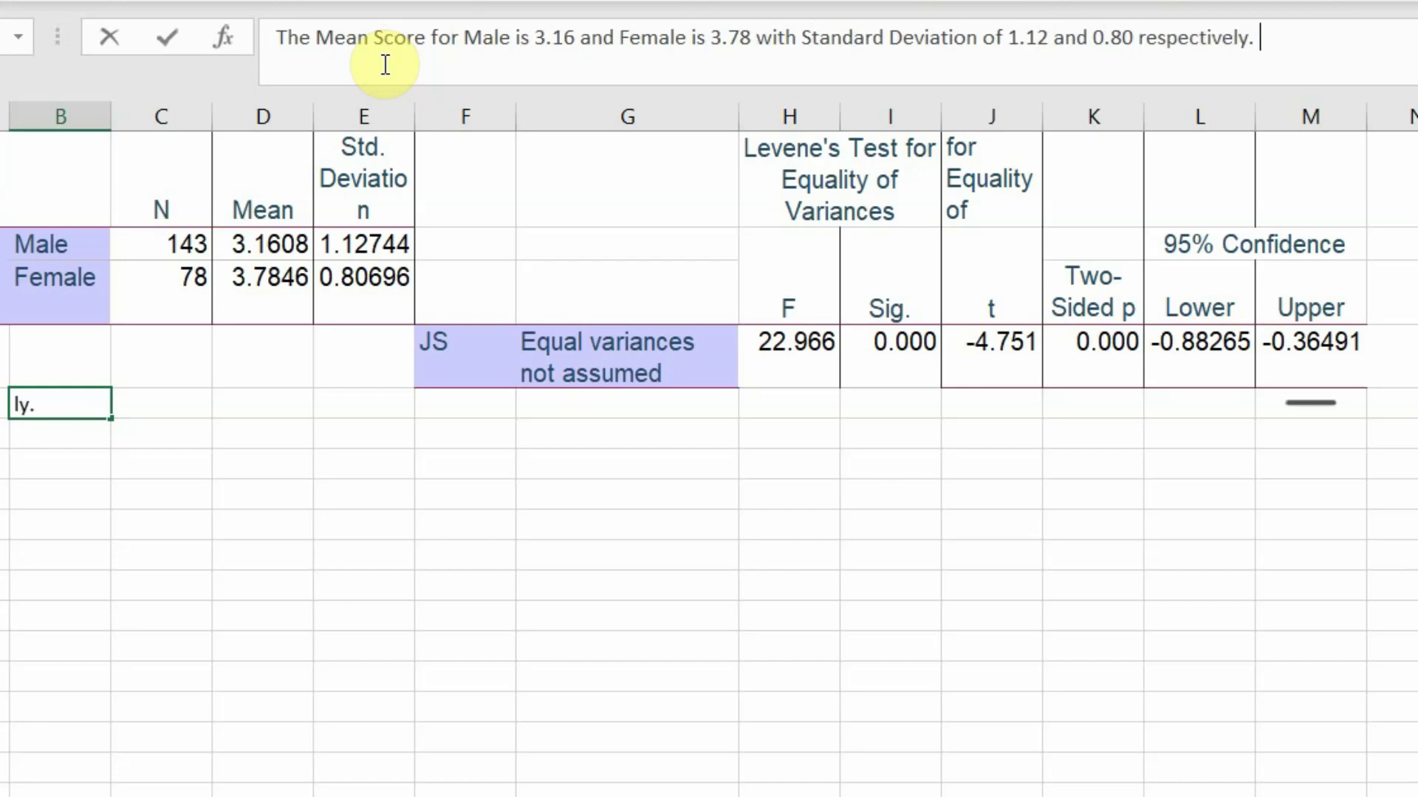
Step: Add the Levene's test statement "The equal variance is not assumed (f = 22.966, p < 0.05)" to the write-up in B5
{"action": "type", "text": ". The equal varianc"}
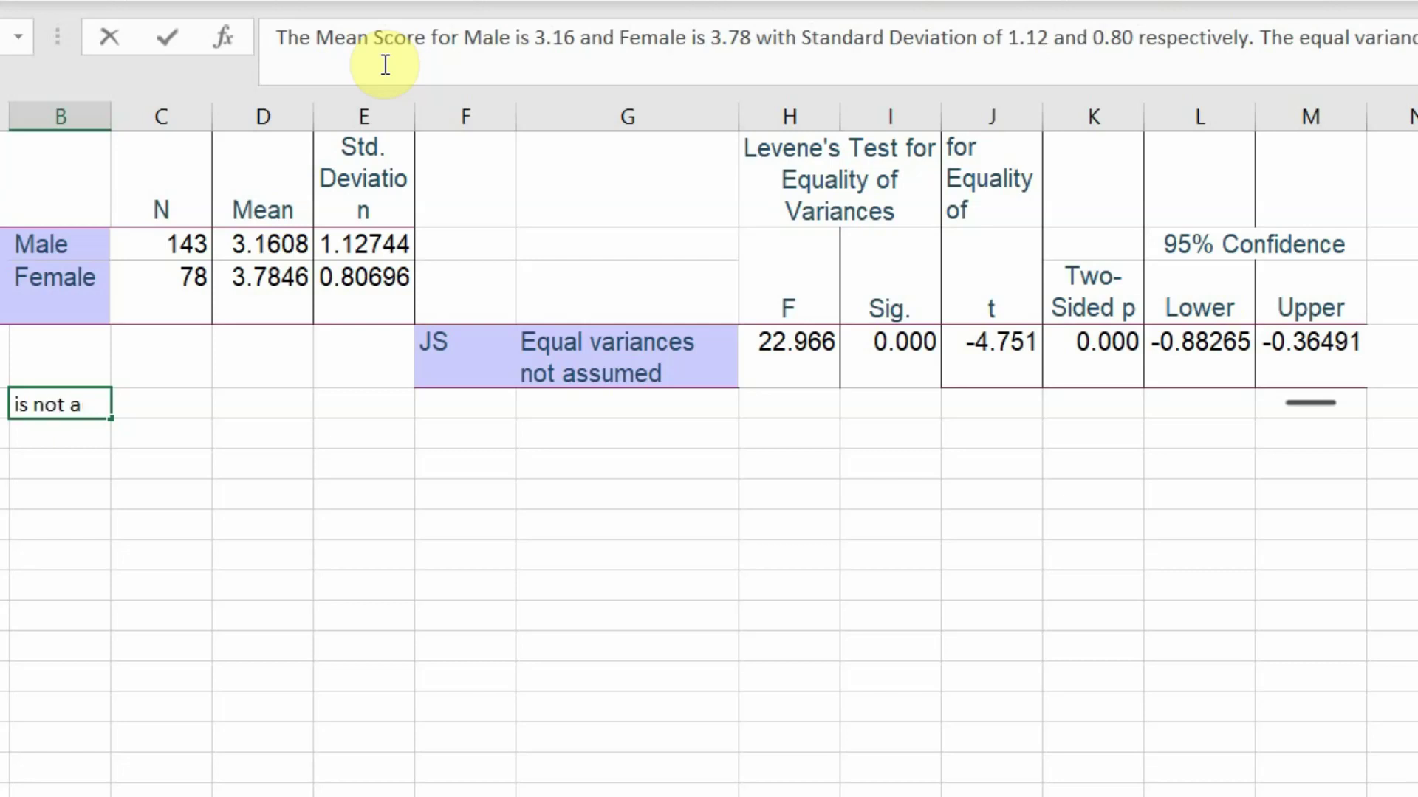
{"action": "type", "text": "e is not assumed"}
{"action": "type", "text": " ()"}
{"action": "type", "text": "f = "}
{"action": "type", "text": "22."}
{"action": "type", "text": "9"}
{"action": "type", "text": "66, "}
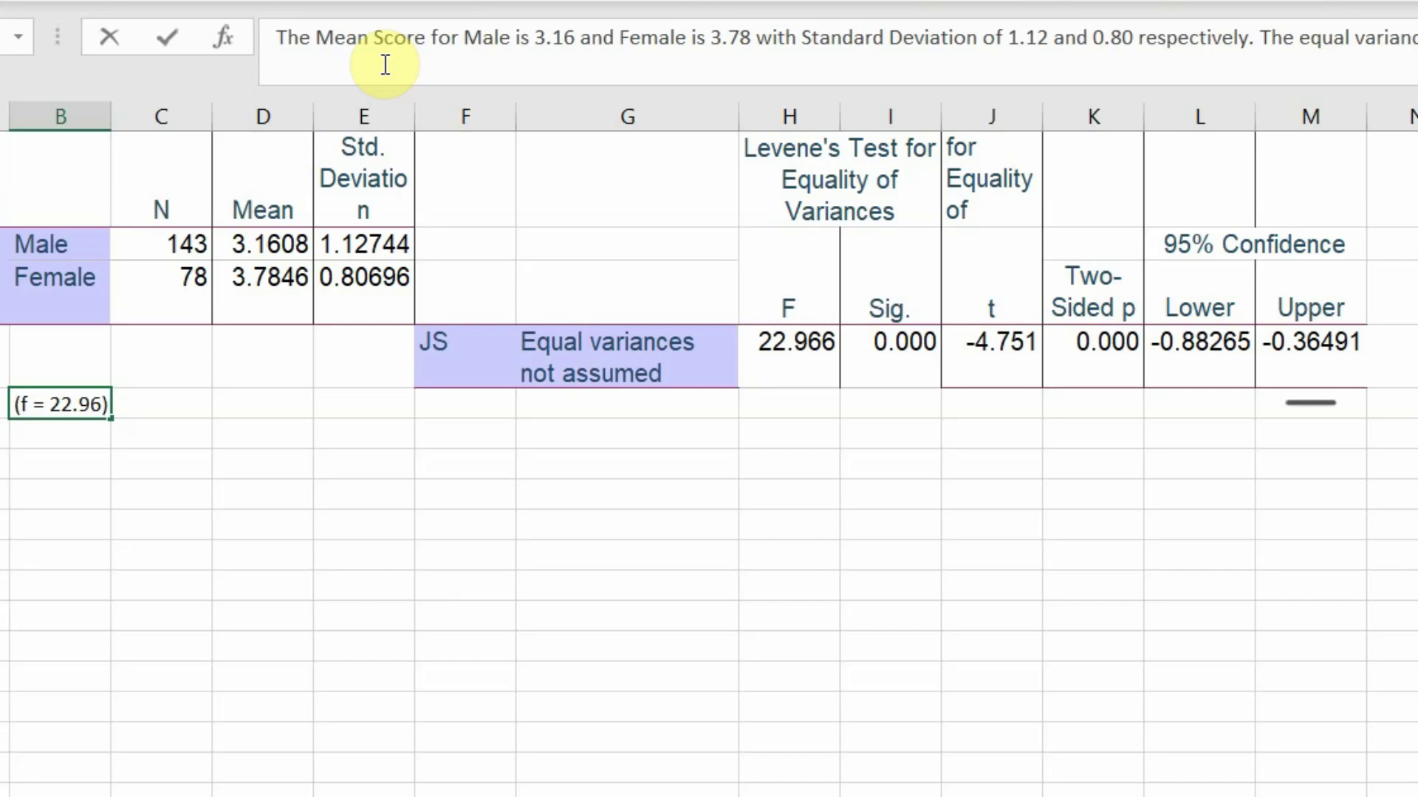
{"action": "type", "text": "p < 0.0"}
{"action": "type", "text": "5"}
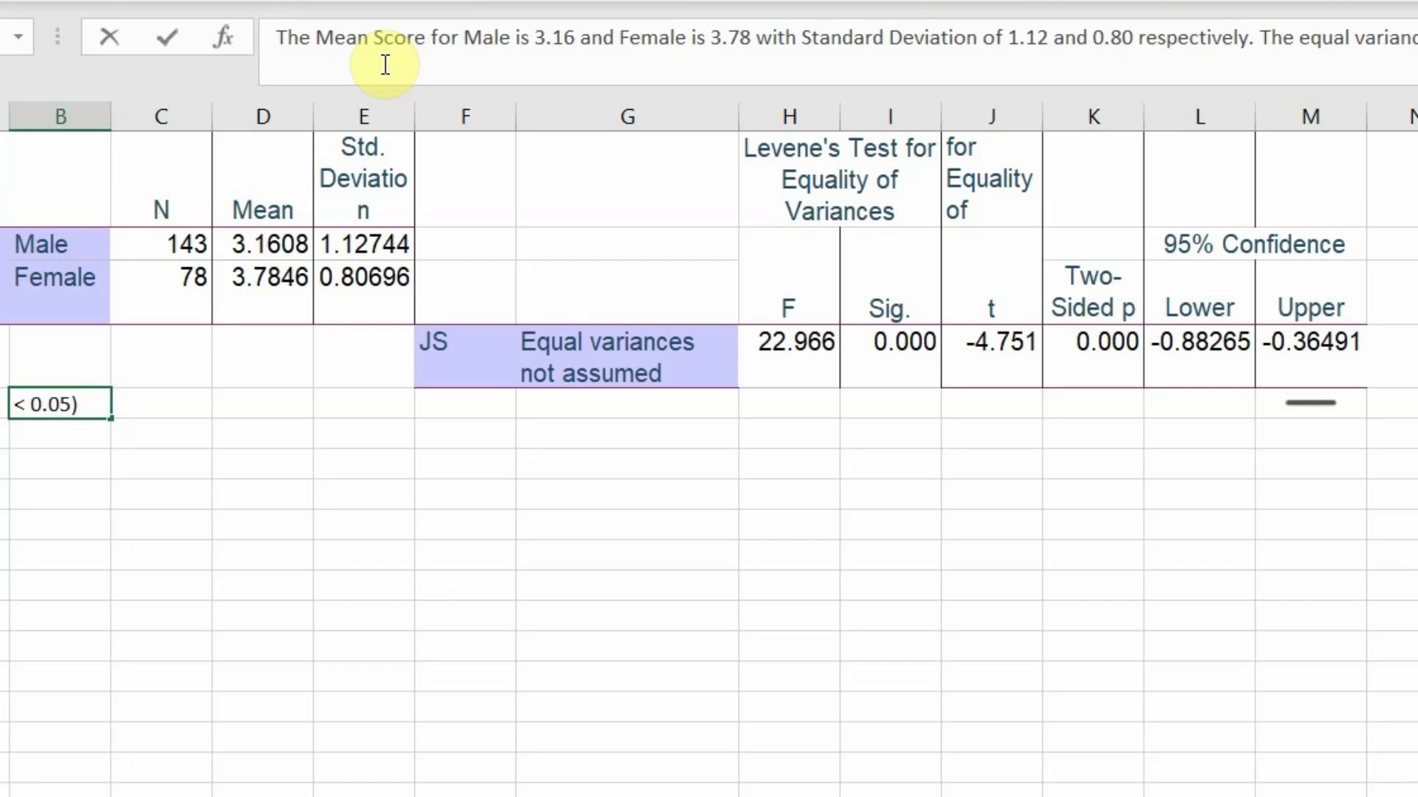
Step: Add to the write-up "show that there is a different in means between the two groups (Male and Female)"
{"action": "key", "text": "Home"}
{"action": "key", "text": "Right"}
{"action": "key", "text": "Right"}
{"action": "key", "text": "Right"}
{"action": "key", "text": "Right"}
{"action": "key", "text": "Right"}
{"action": "key", "text": "Right"}
{"action": "key", "text": "Right"}
{"action": "key", "text": "Right"}
{"action": "type", "text": "show that t"}
{"action": "type", "text": "her"}
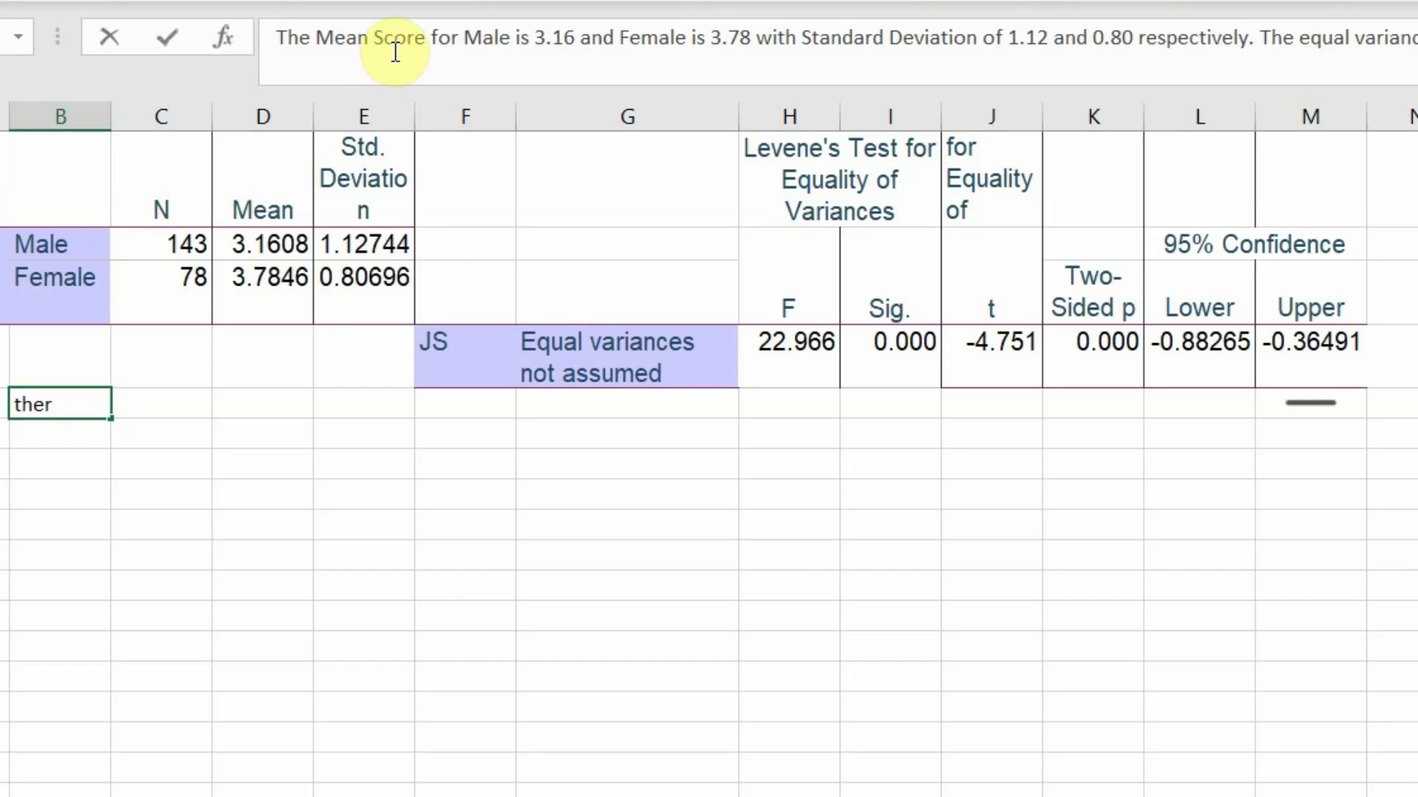
{"action": "type", "text": "e is a different in mean"}
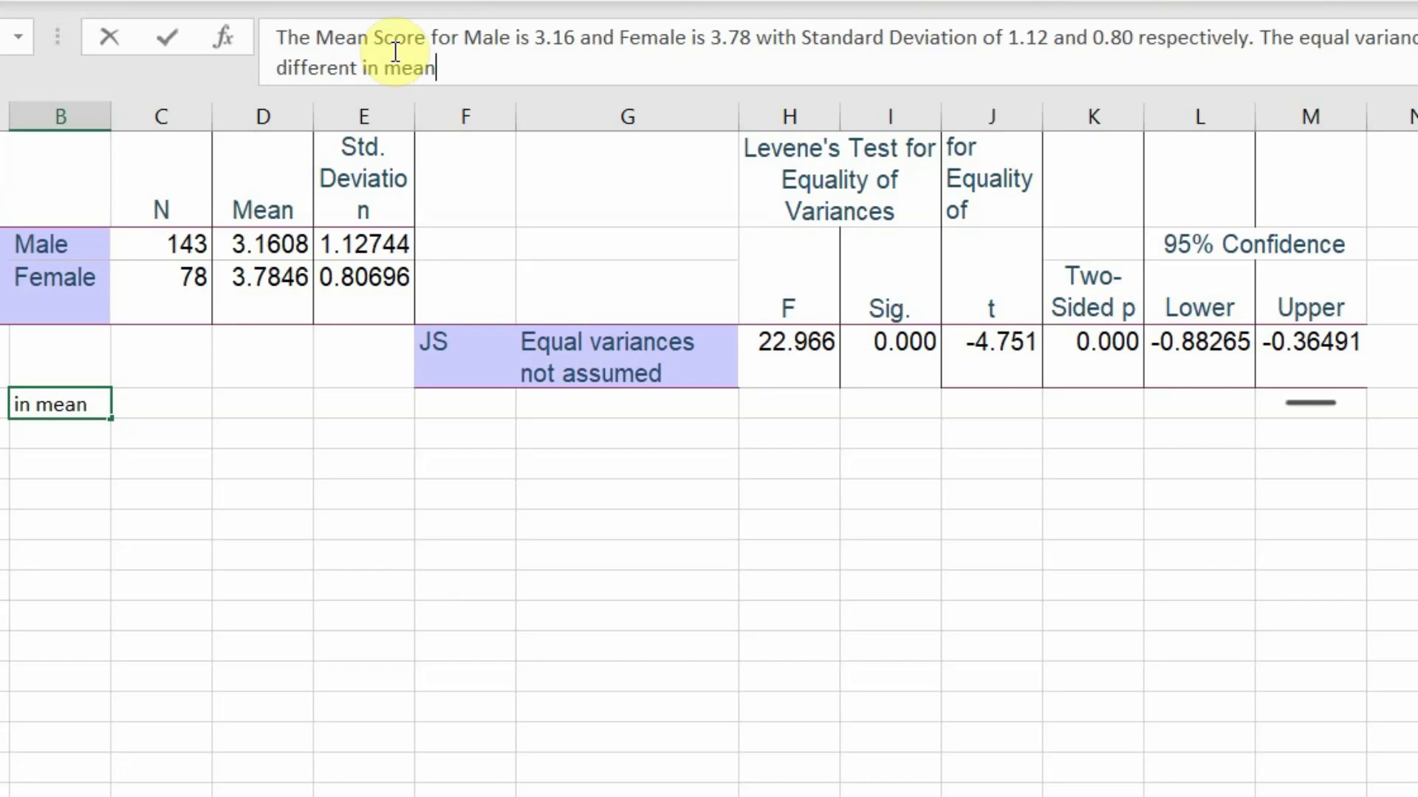
{"action": "type", "text": "s between"}
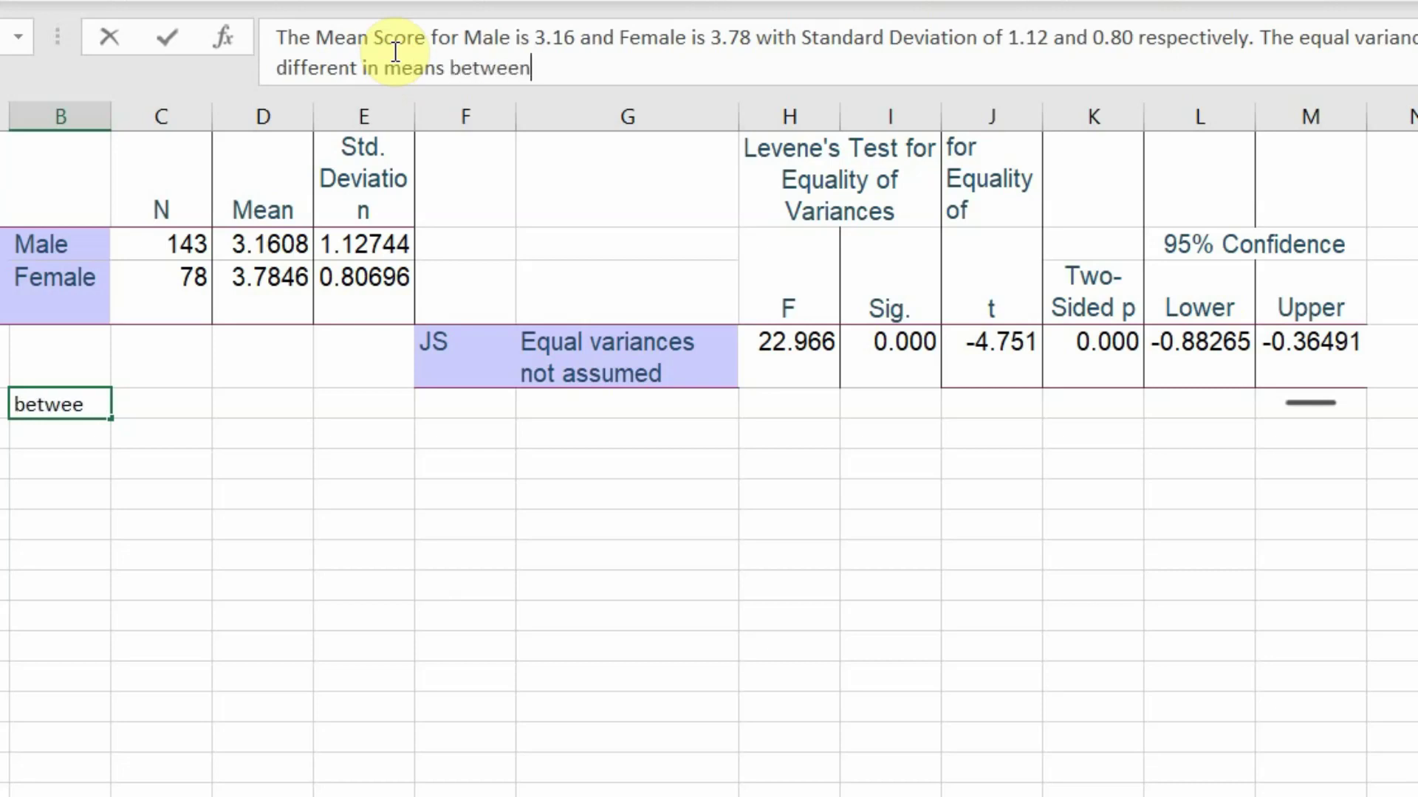
{"action": "type", "text": " the two g"}
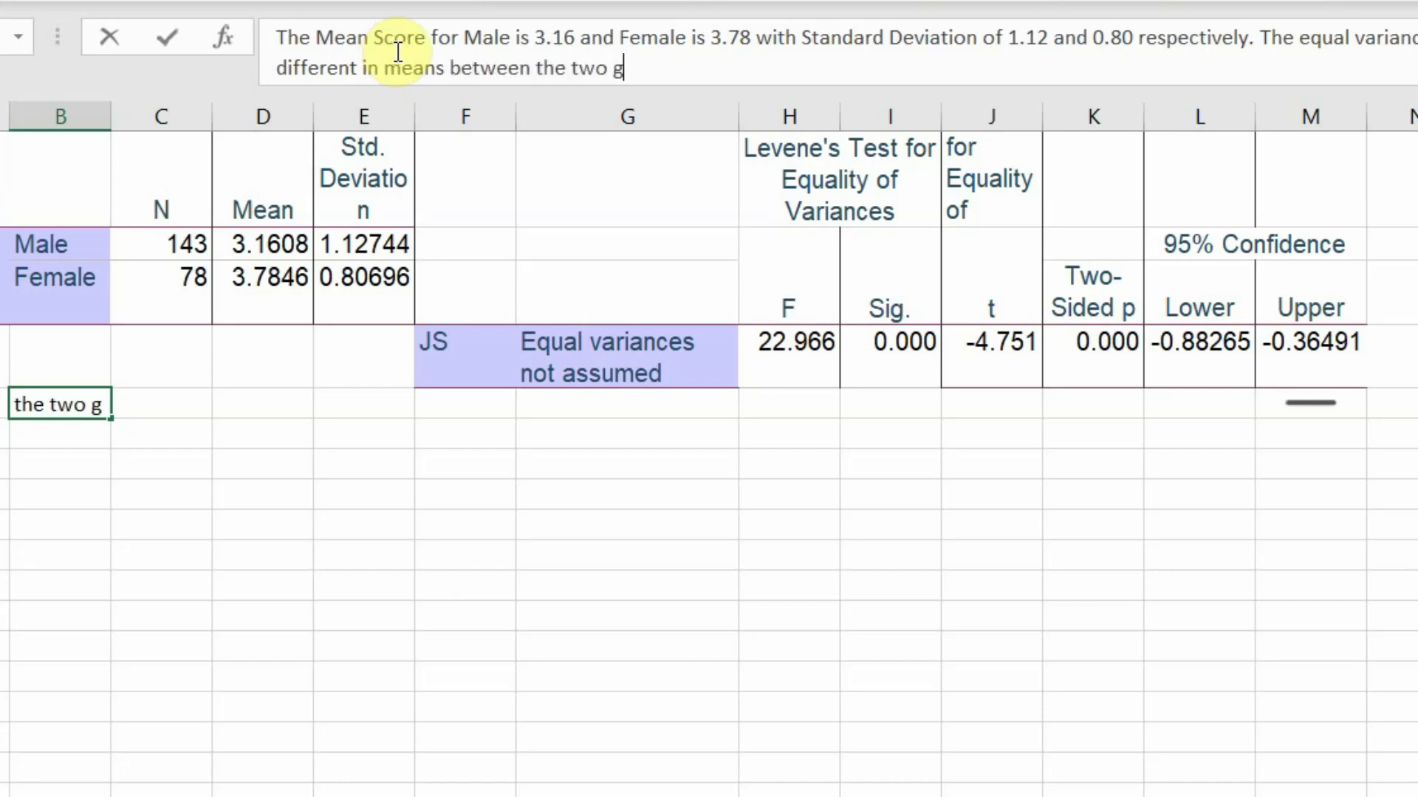
{"action": "type", "text": "roups ()"}
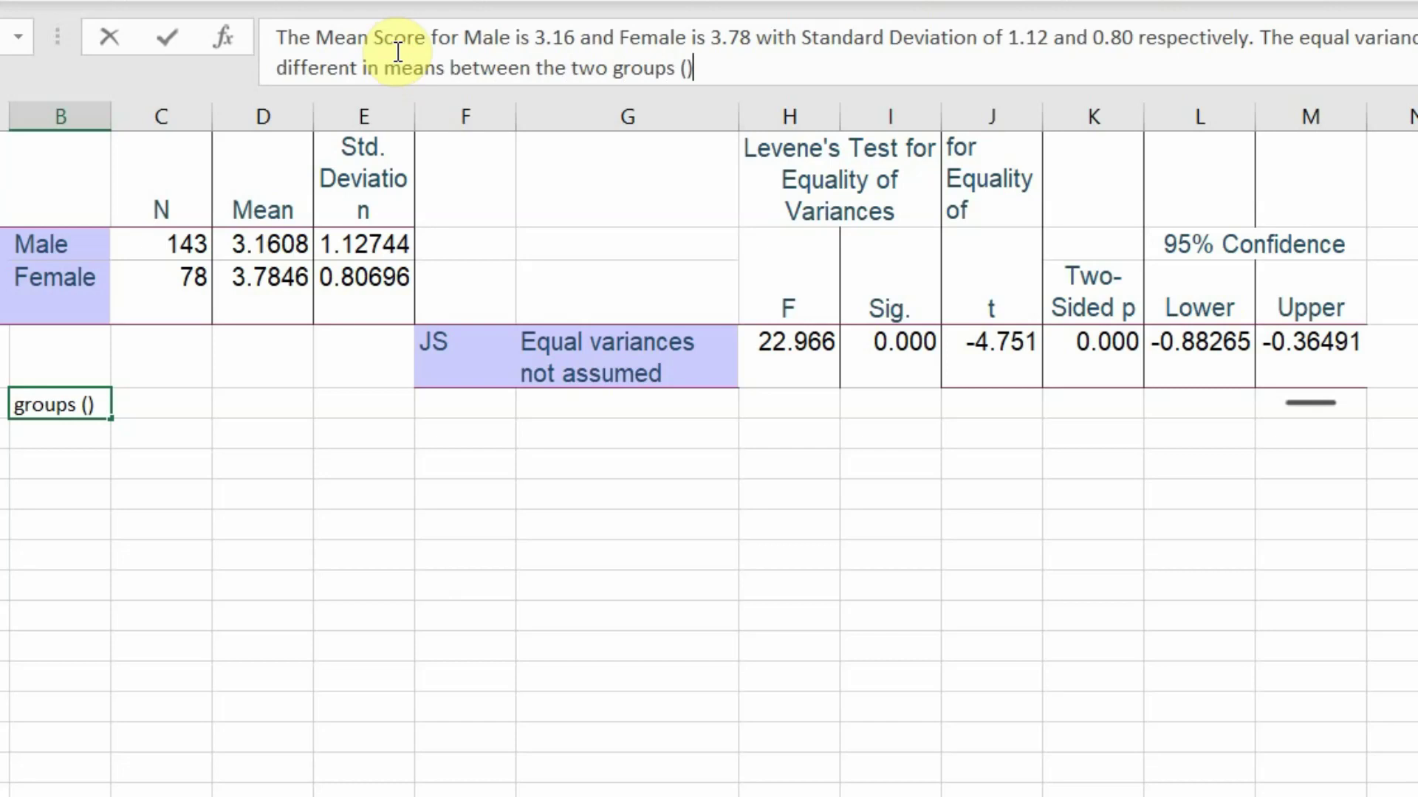
{"action": "key", "text": "Left"}
{"action": "type", "text": "Male and Female"}
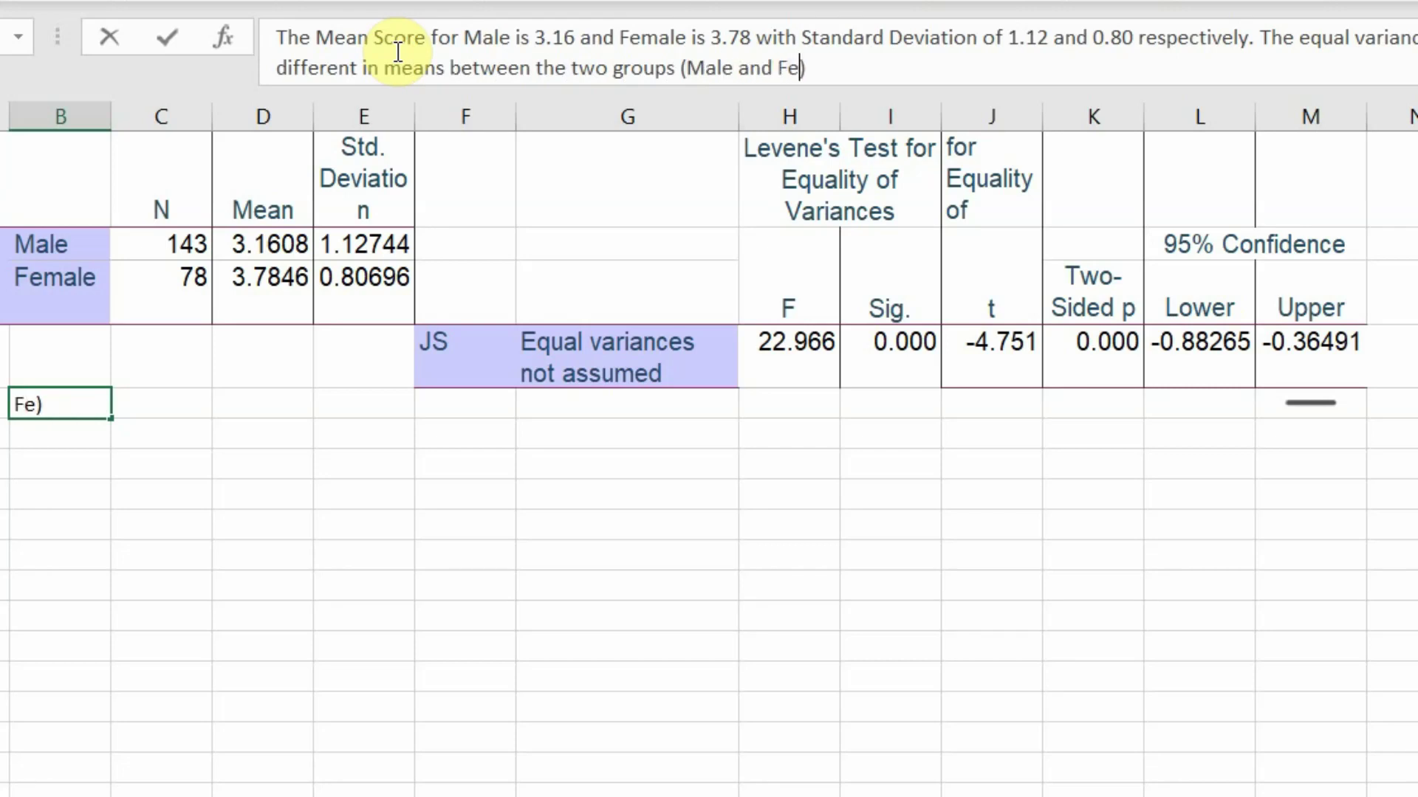
Step: Finish the mean-difference sentence with "for Job Satisfaction (t = -4.751, p < 0.05)"
{"action": "type", "text": " for J"}
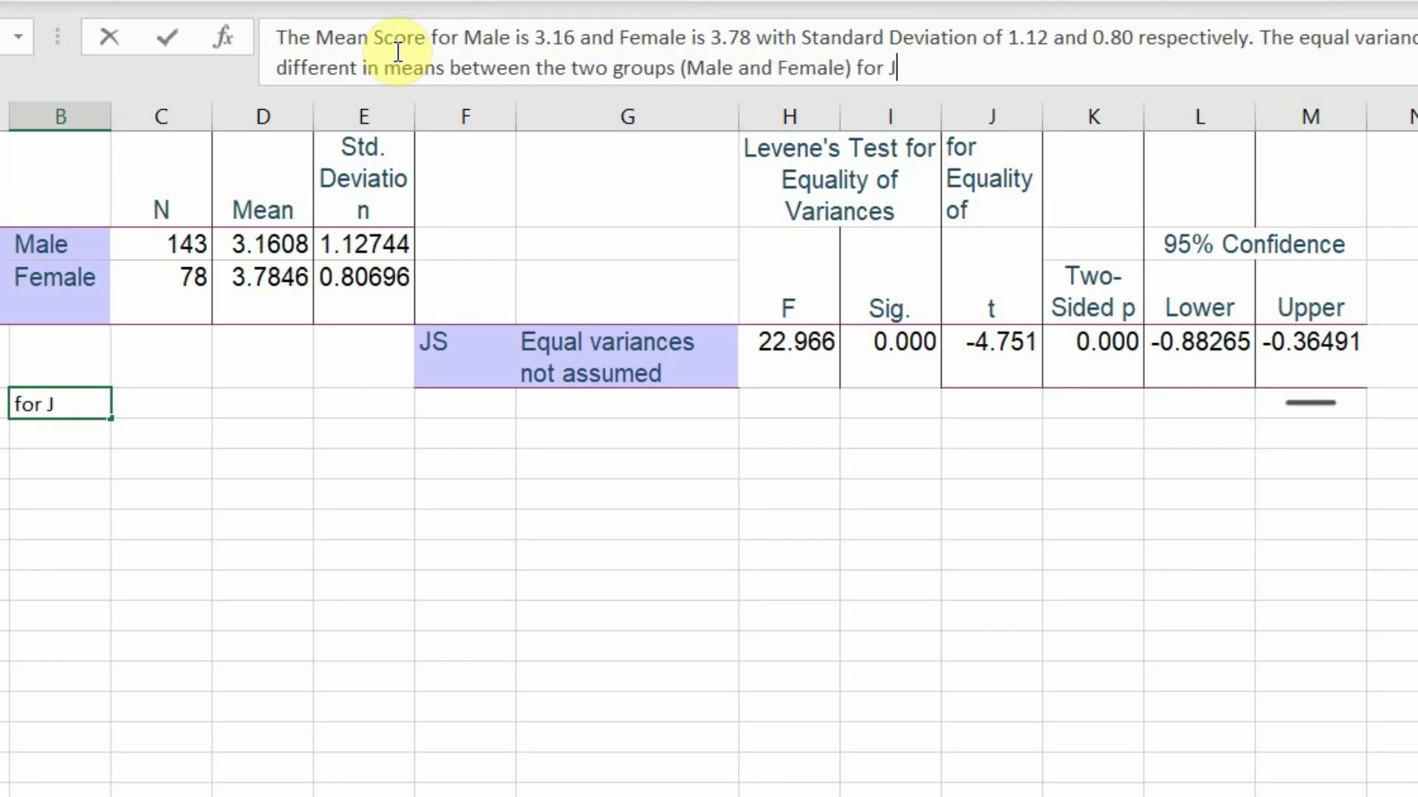
{"action": "type", "text": "ob Satisfactio"}
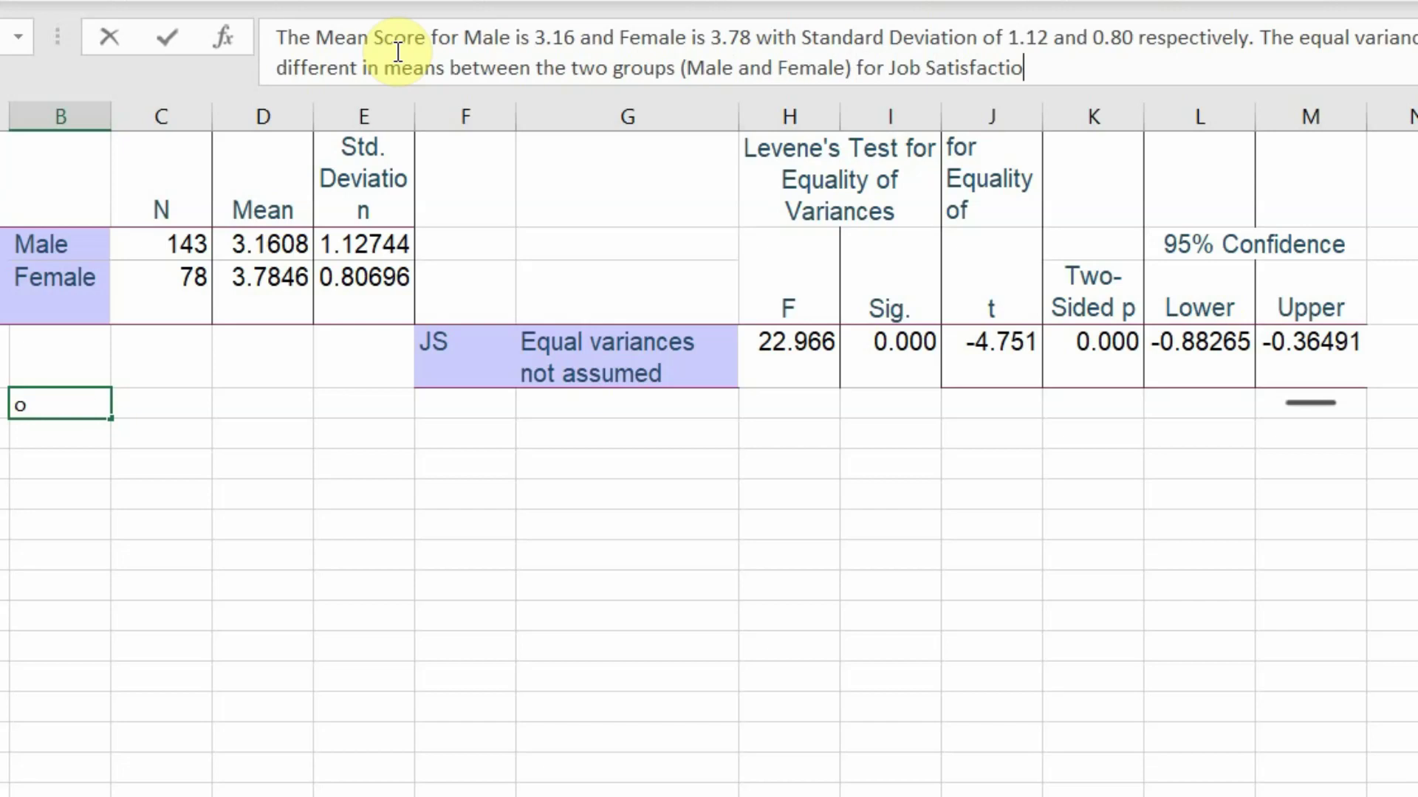
{"action": "type", "text": "n.()t = "}
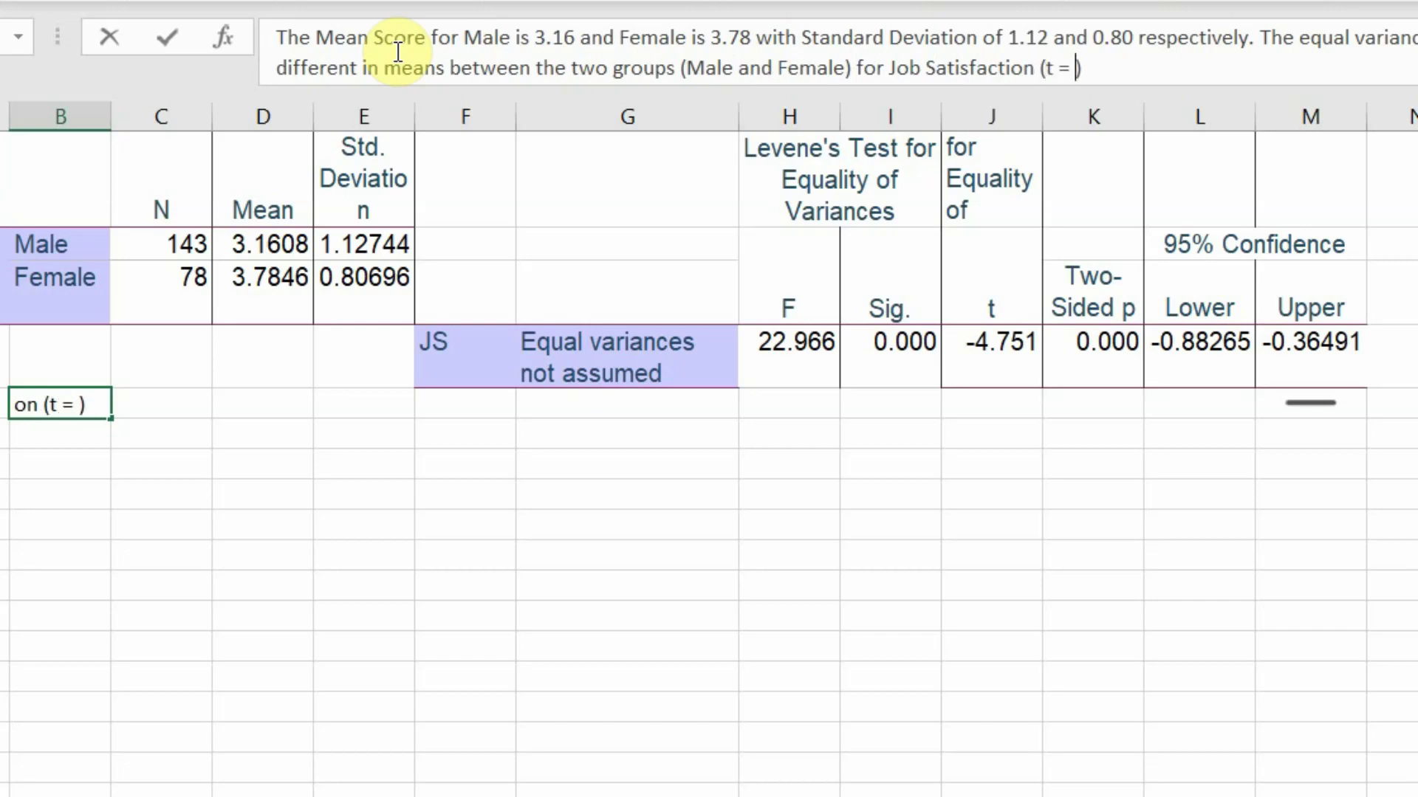
{"action": "type", "text": "-4.751"}
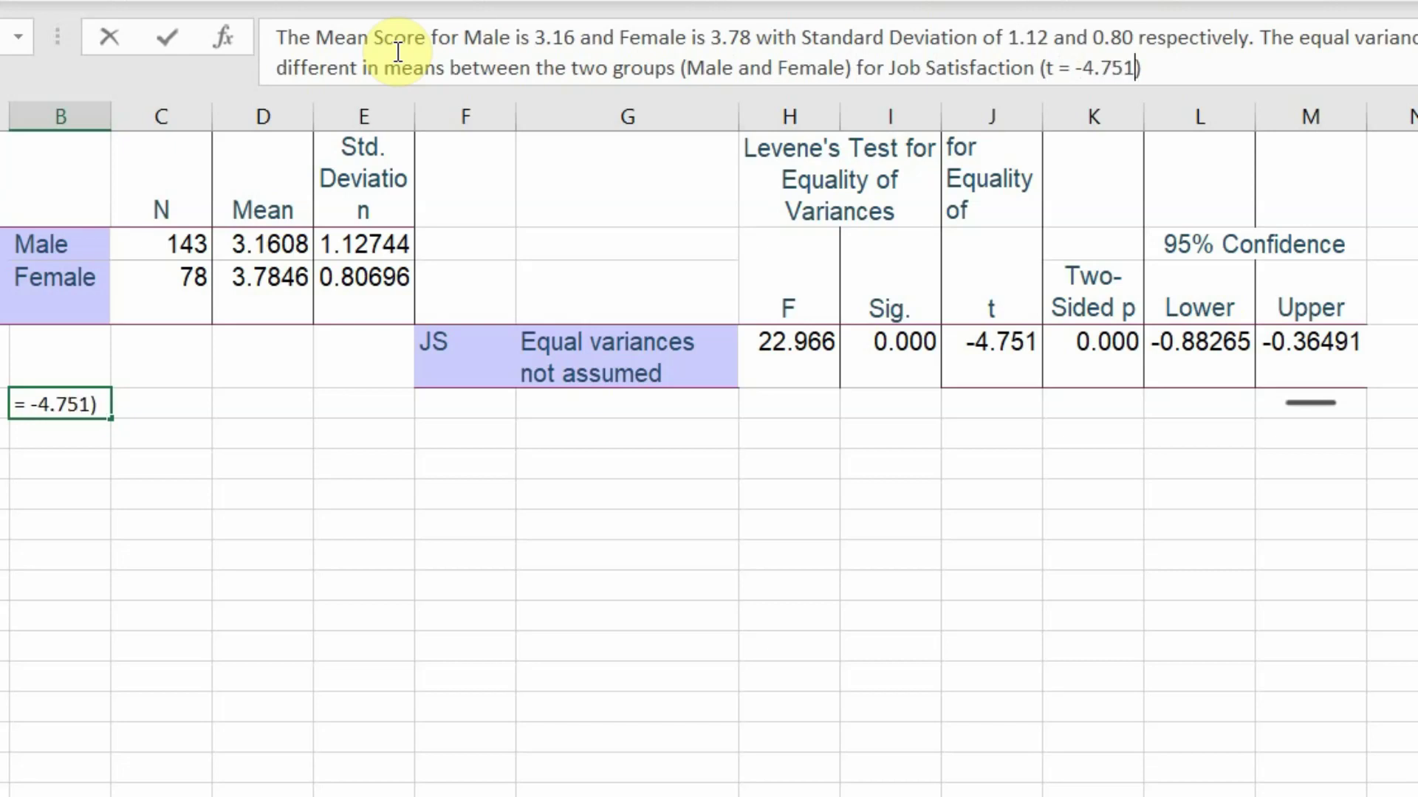
{"action": "type", "text": ", p < "}
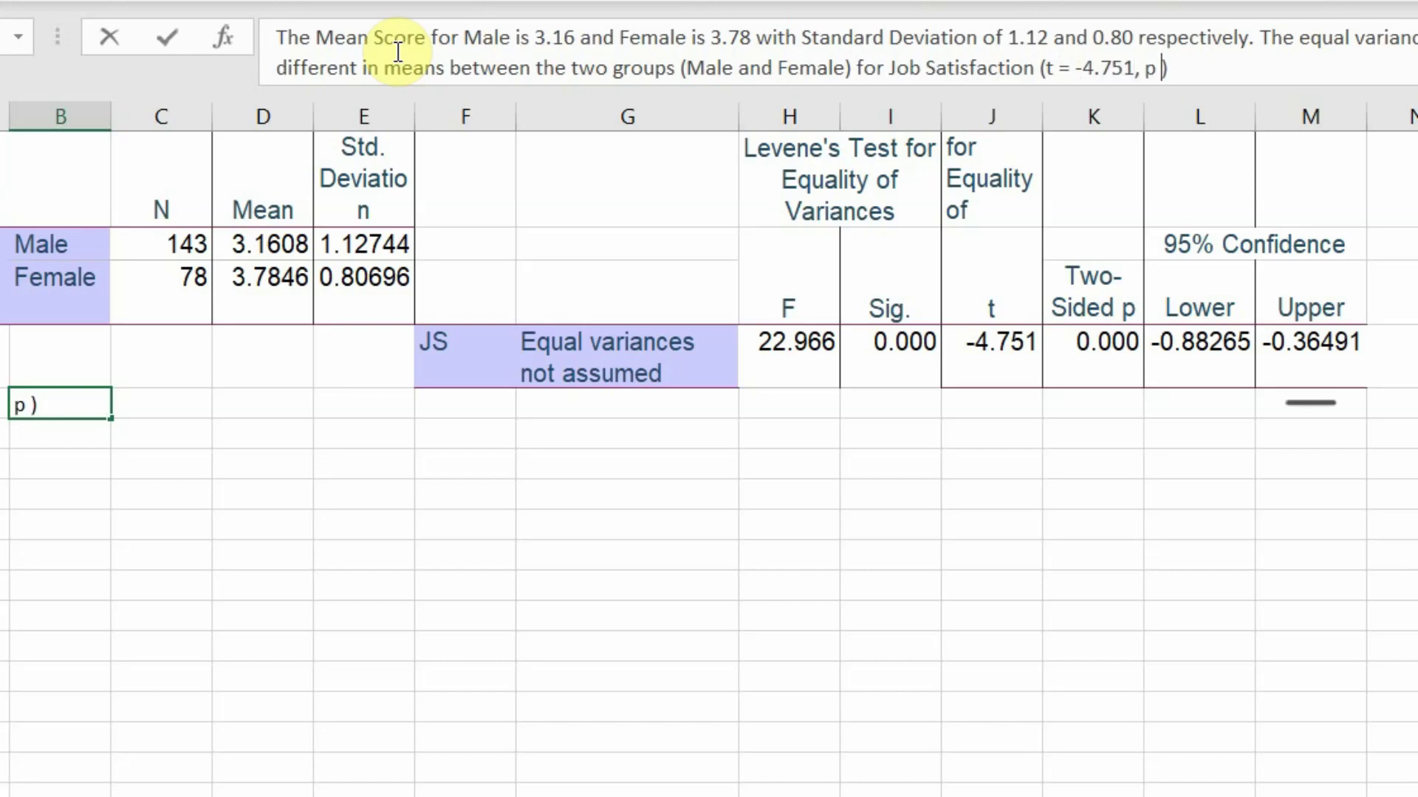
{"action": "type", "text": "0.05"}
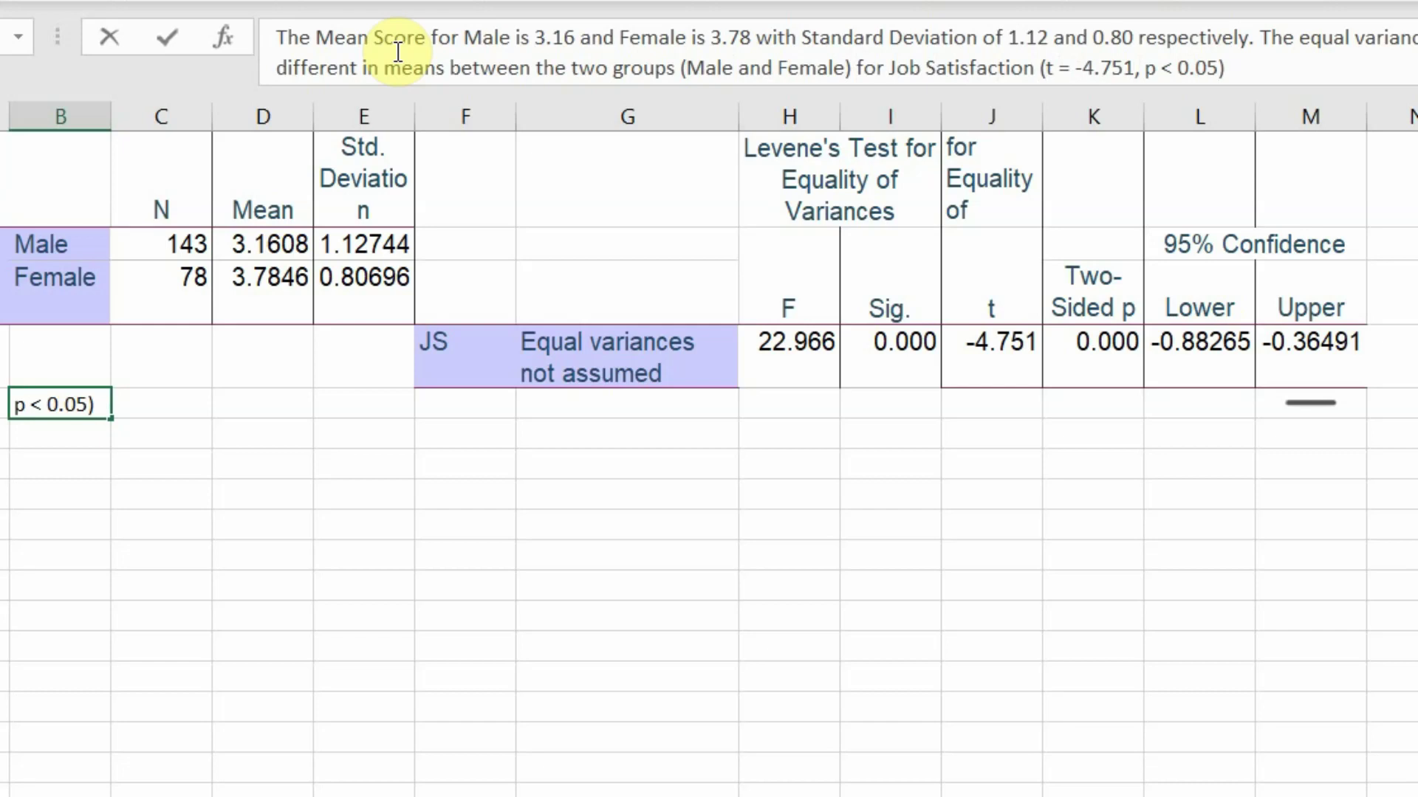
Step: Select the entire results write-up and switch to the ChatGPT chat in Firefox
{"action": "key", "text": "ctrl+shift+Home"}
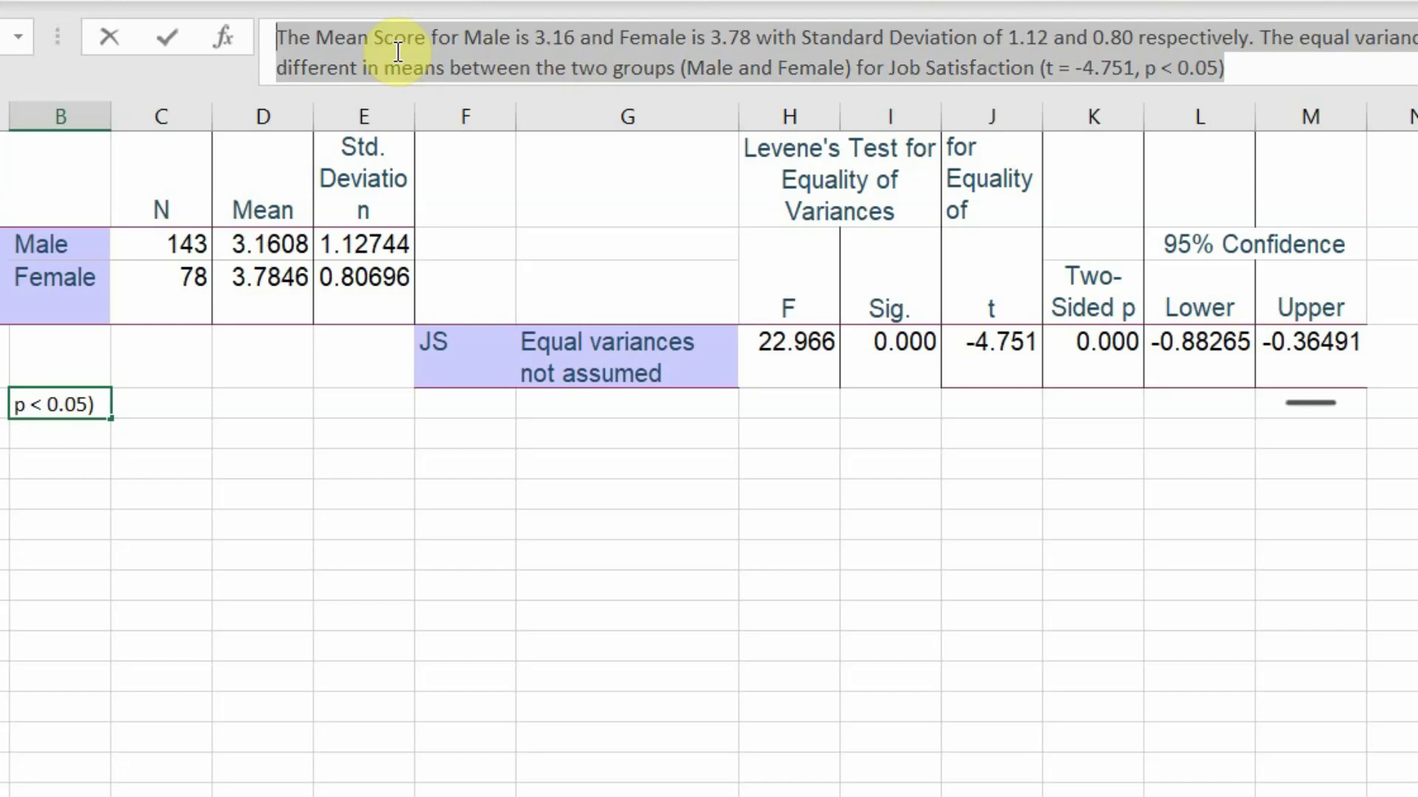
{"action": "key", "text": "Return"}
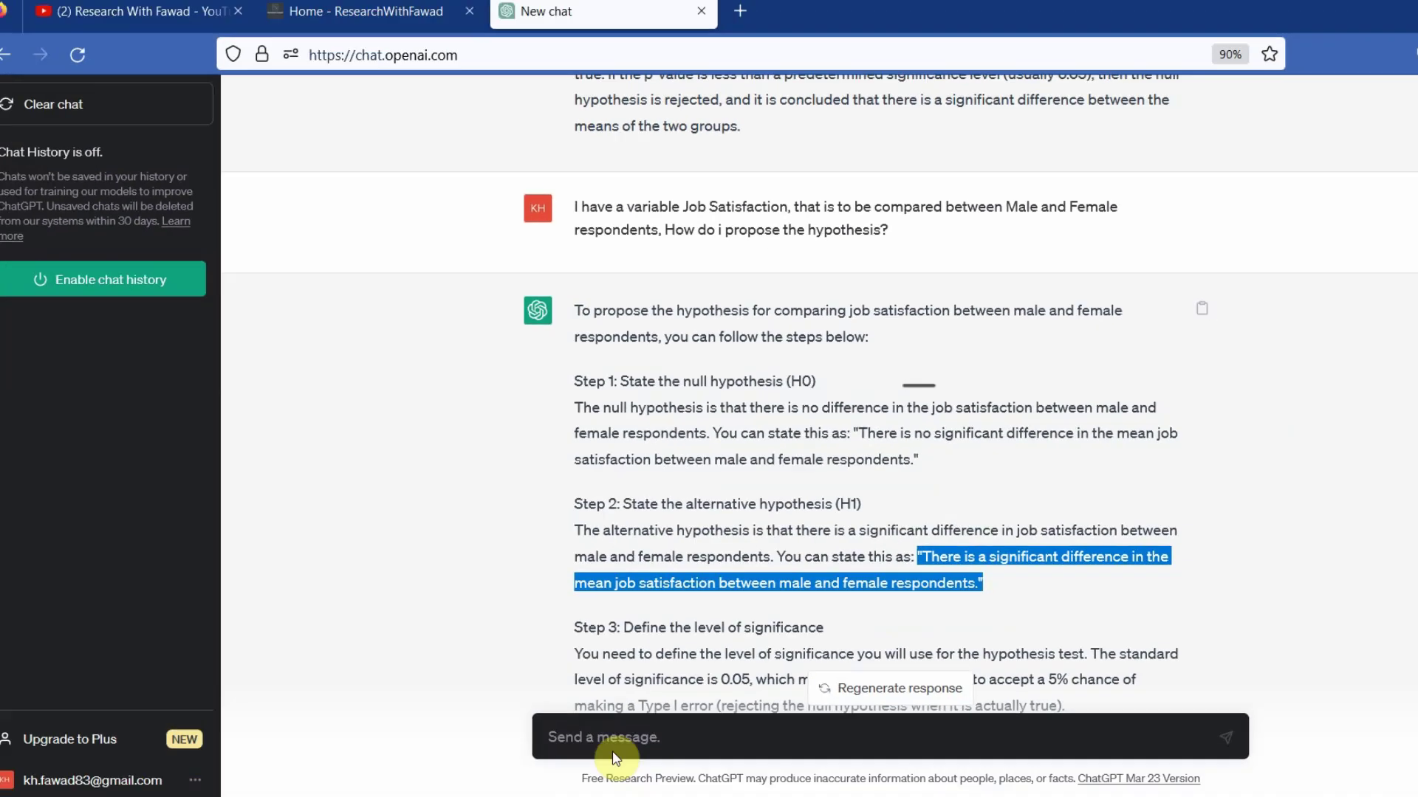
Step: Paste the results write-up into a new ChatGPT message and leave a blank line below it
{"action": "left_click", "coordinate": [544, 610]}
{"action": "type", "text": "The Mean Score for Male is 3.16 and Female is 3.78 with Standard Deviation of 1.12 and 0.80 respectively. The equal variance is not assumed (f = 22.966, P < 0.05). The Equality of means show that there is a different in means between the two groups (Male and Female) for Job Satisfaction (t = -4.751, p < 0.05)"}
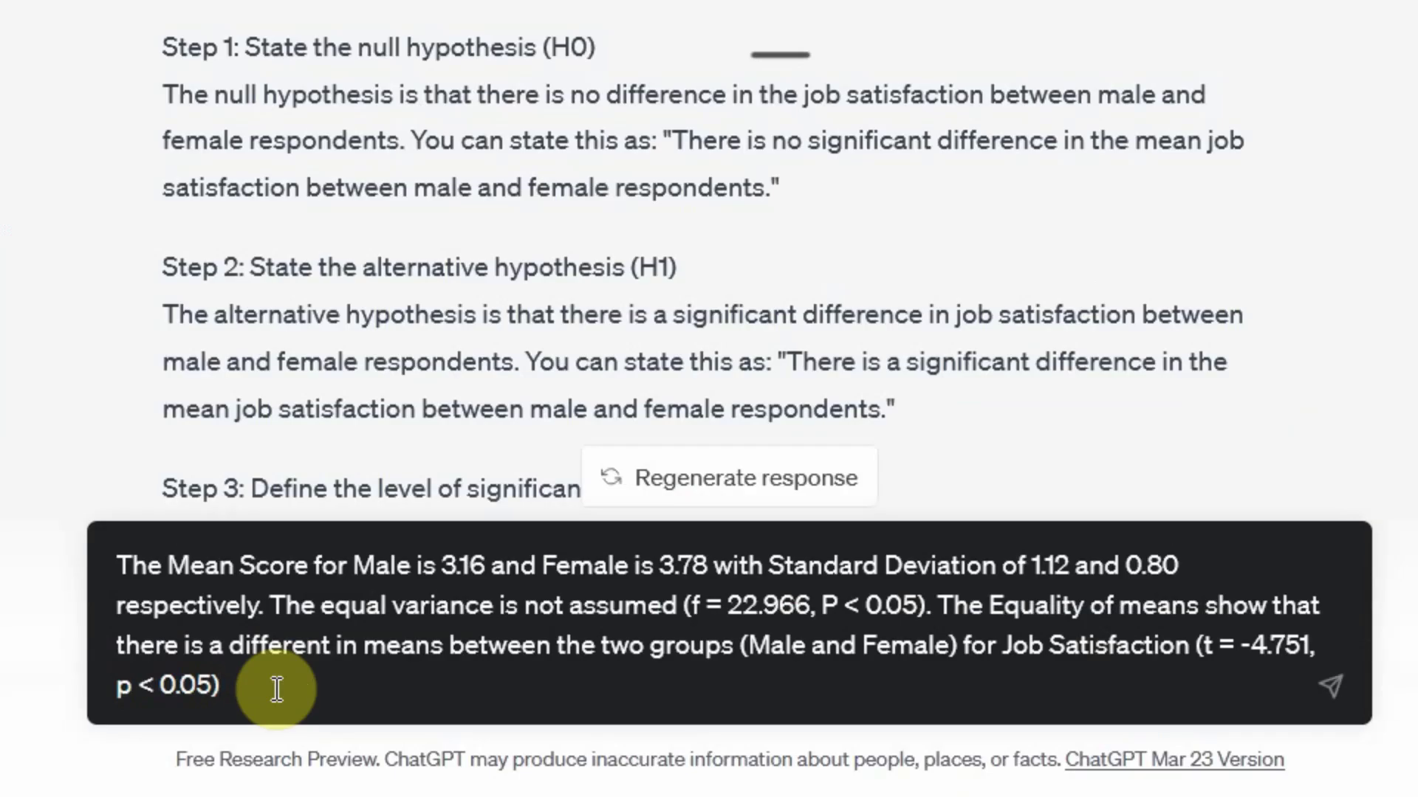
{"action": "key", "text": "shift+Return"}
{"action": "key", "text": "shift+Return"}
Step: Add "Can you format the mentioned results from SPSS in APA format to report Independent Samples T-Test" to the message and send it
{"action": "type", "text": "Can yo"}
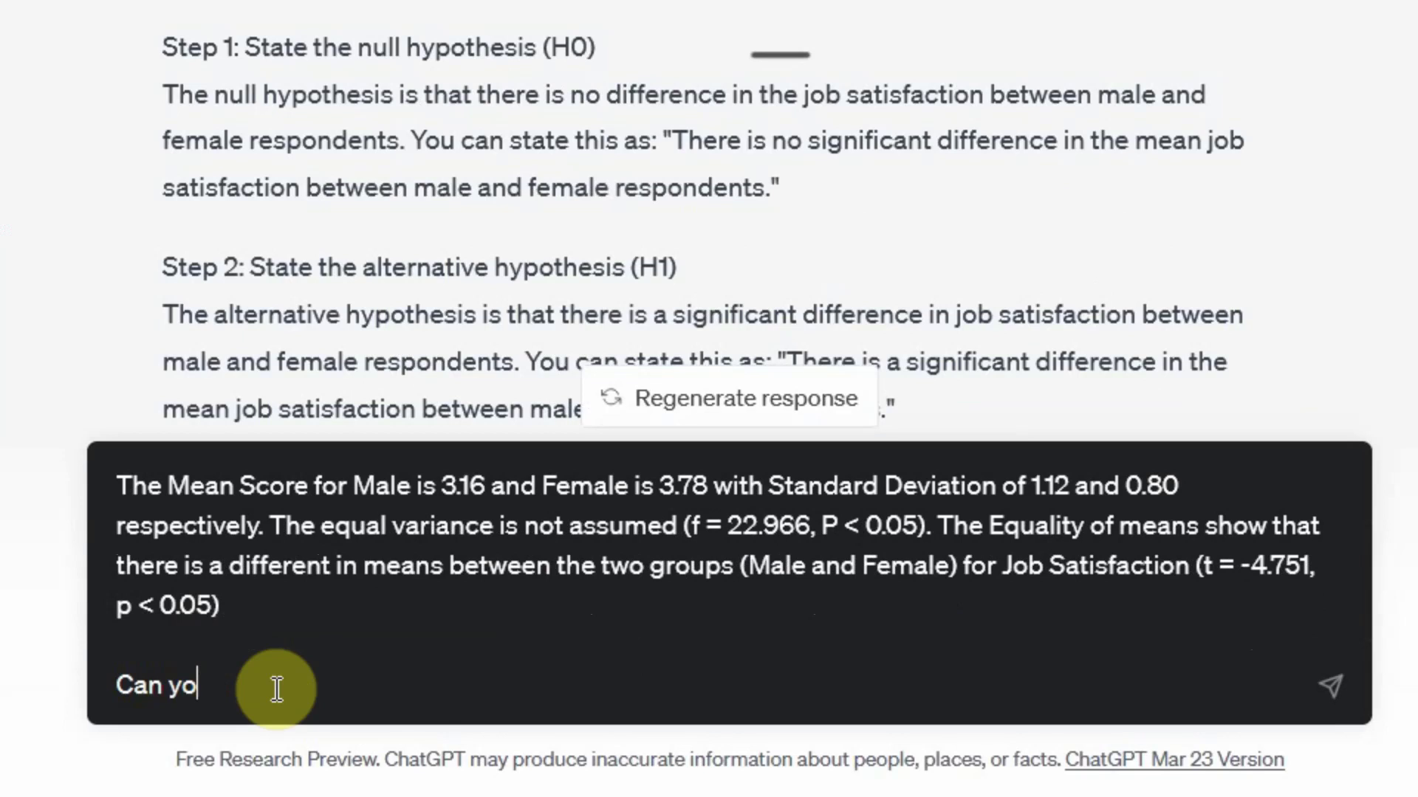
{"action": "type", "text": "u format the"}
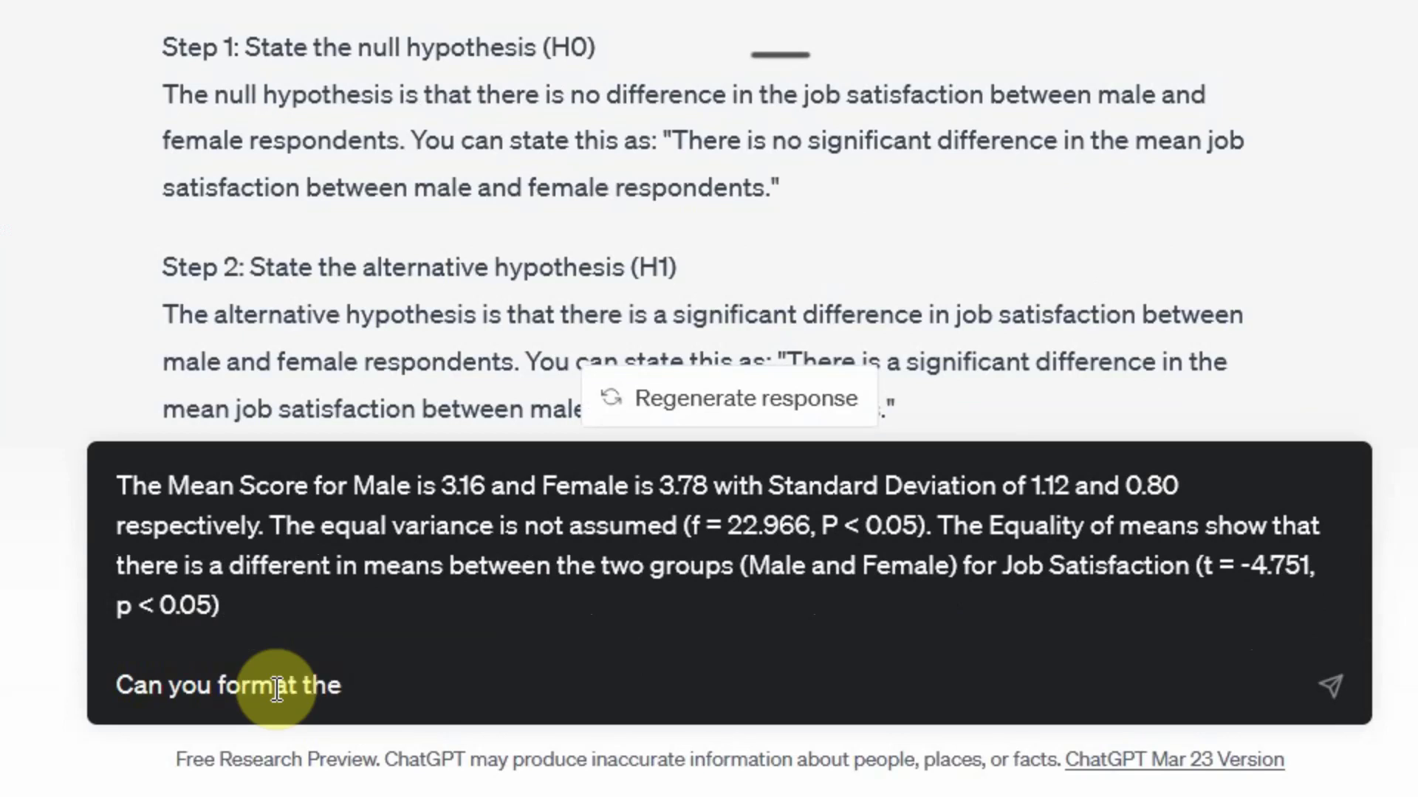
{"action": "type", "text": " mentioned"}
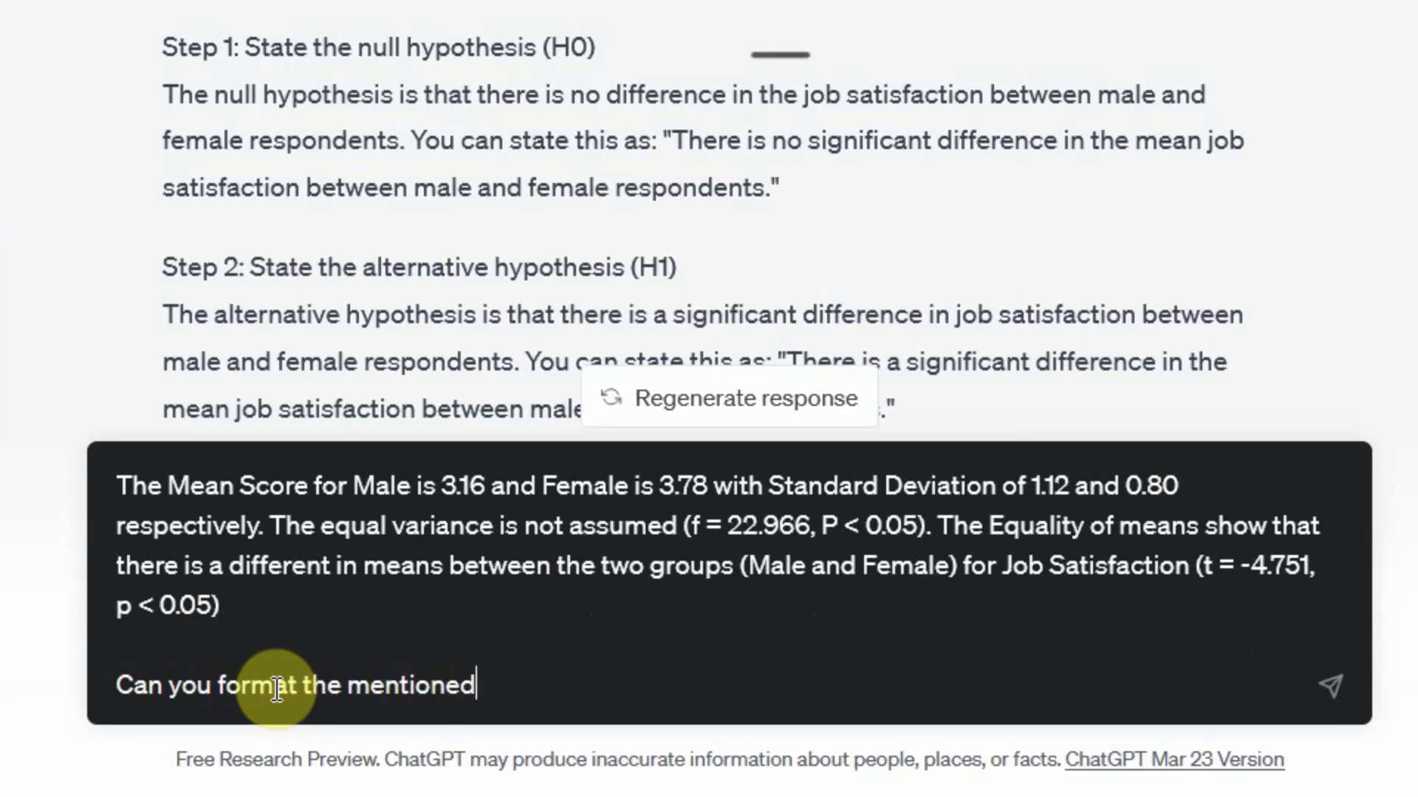
{"action": "type", "text": " results"}
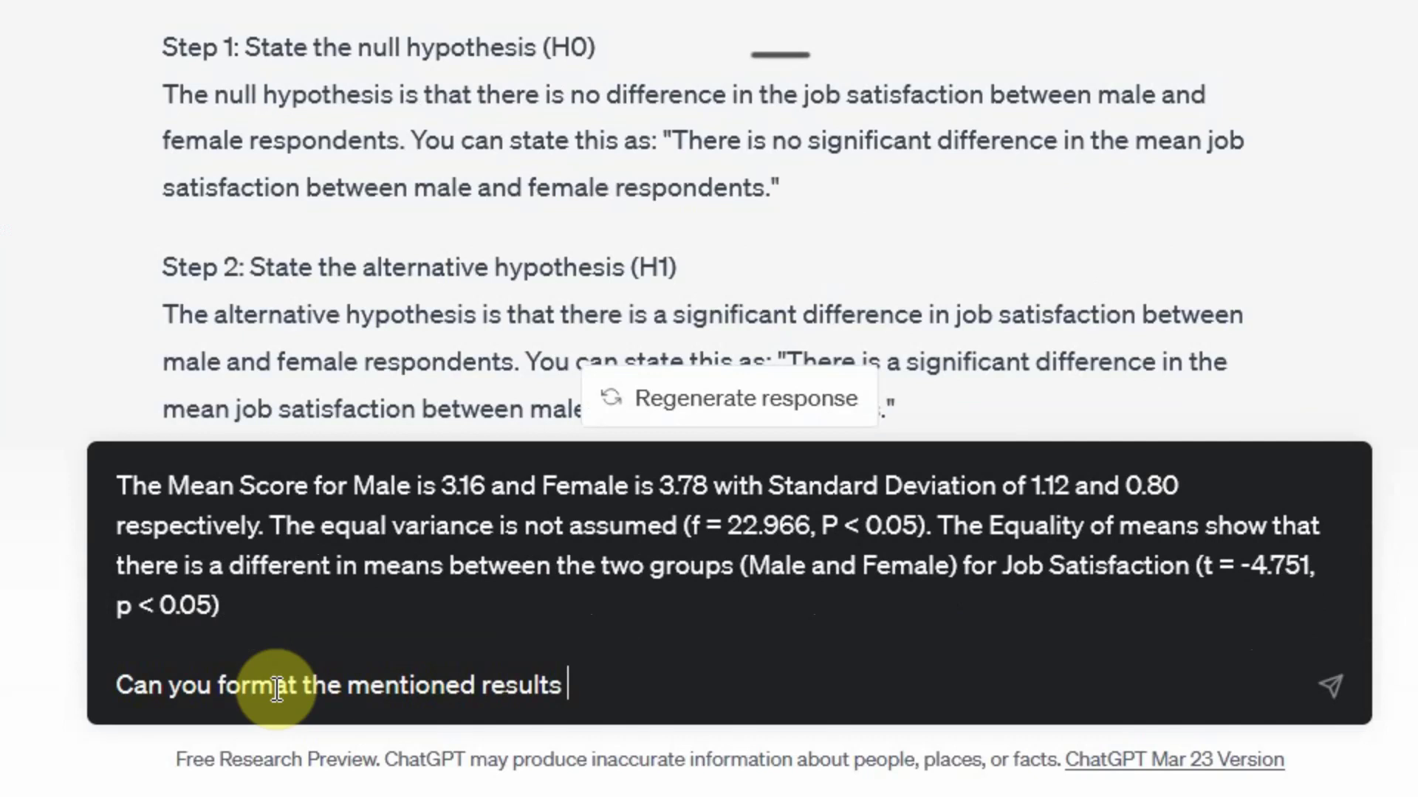
{"action": "type", "text": " from SPSS in"}
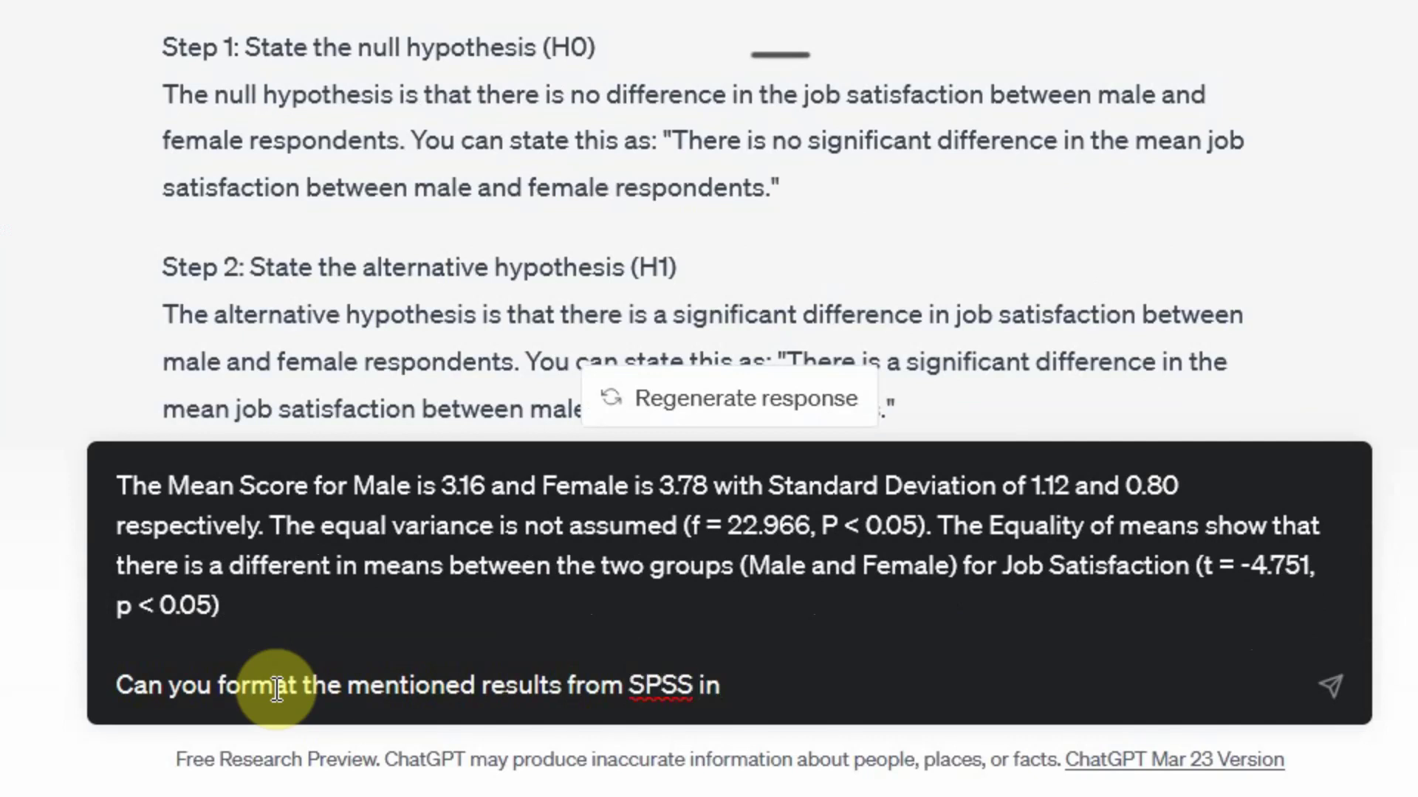
{"action": "type", "text": " APA f"}
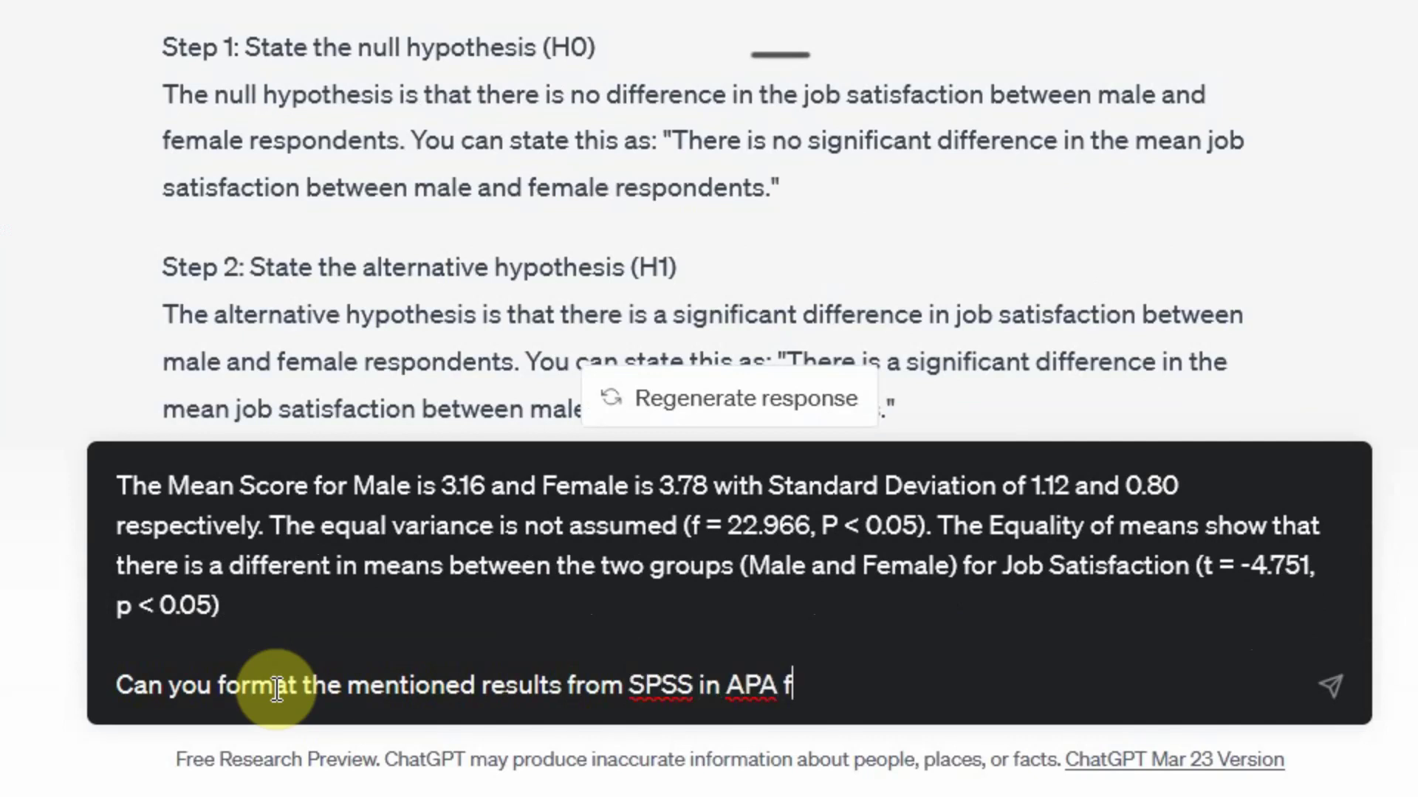
{"action": "type", "text": "ormale"}
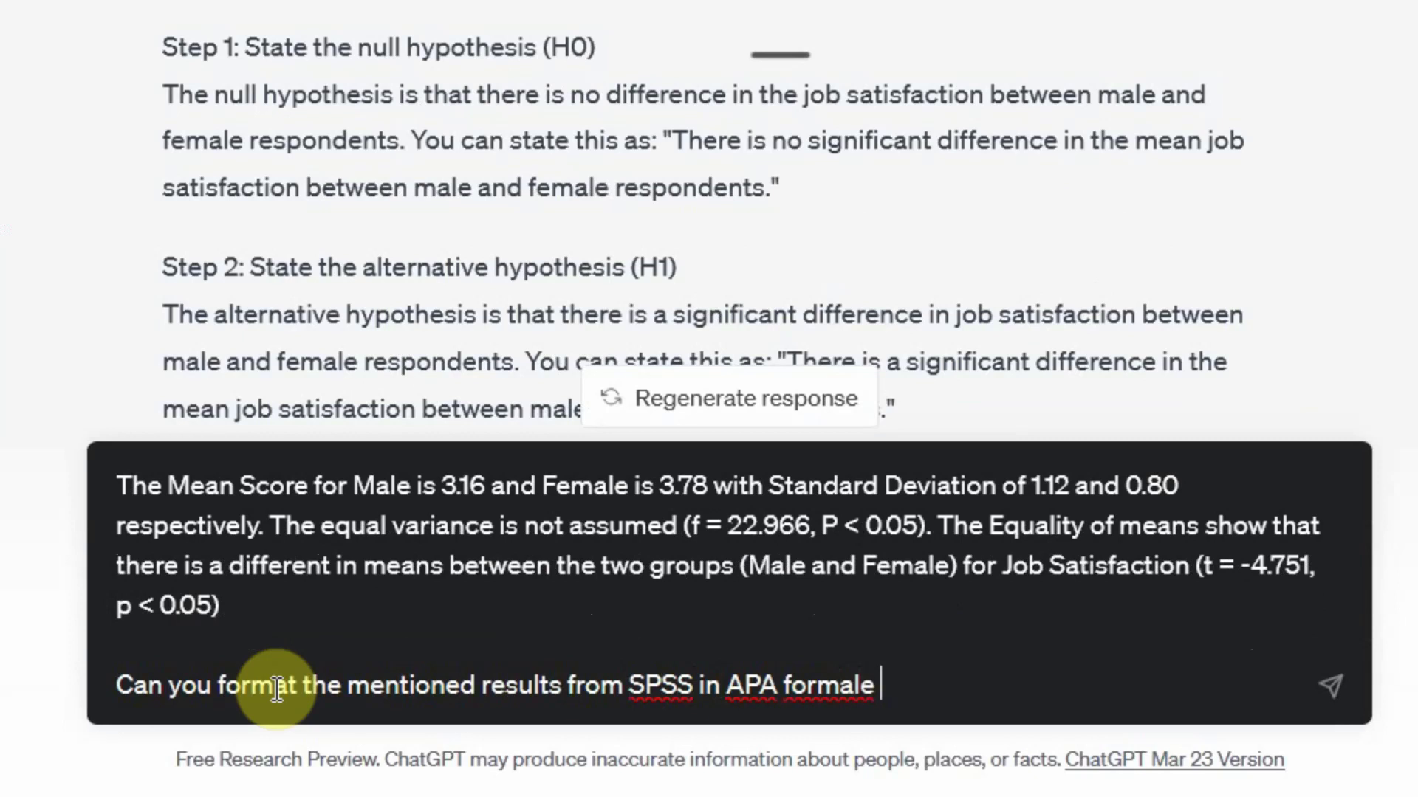
{"action": "key", "text": "BackSpace"}
{"action": "key", "text": "BackSpace"}
{"action": "type", "text": "t to report Independent Samp"}
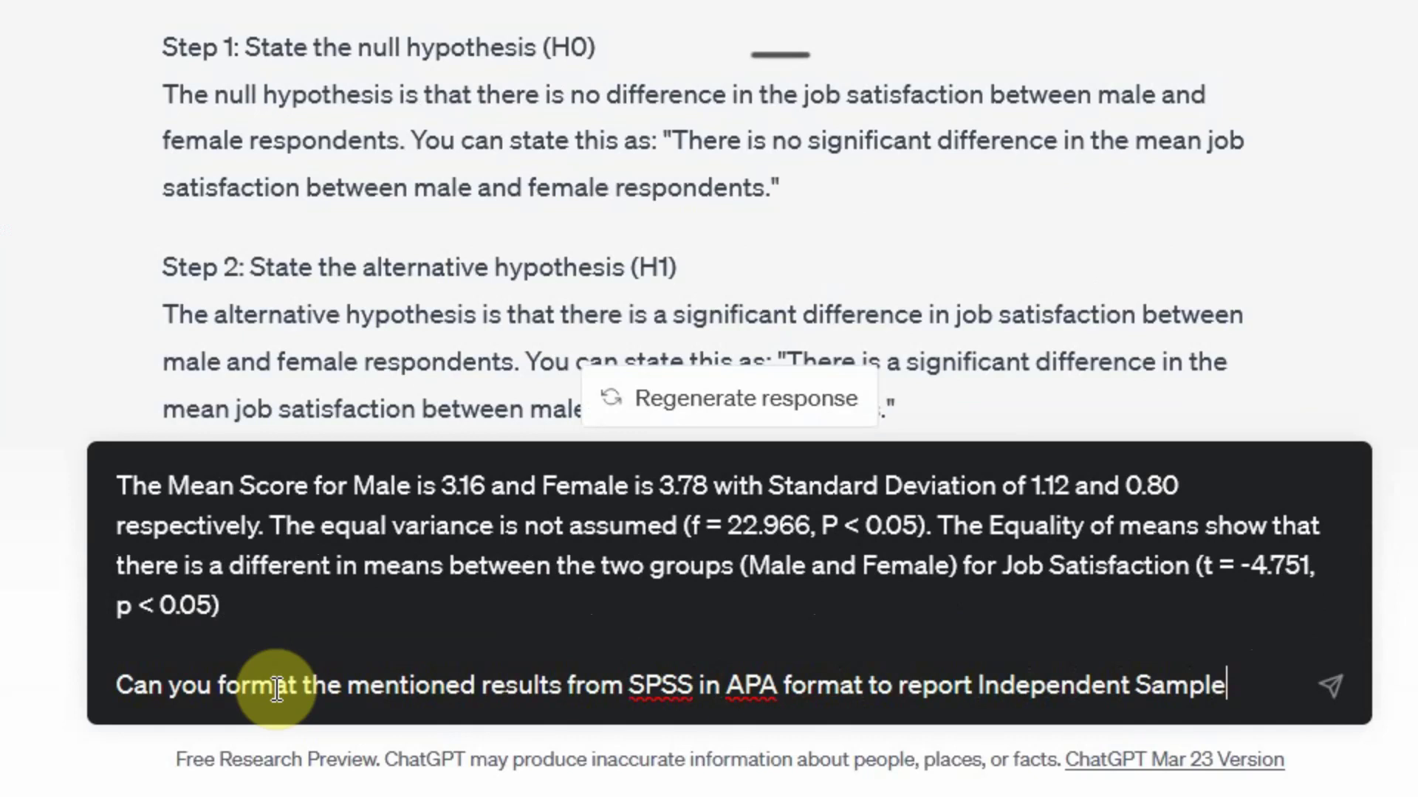
{"action": "type", "text": "est"}
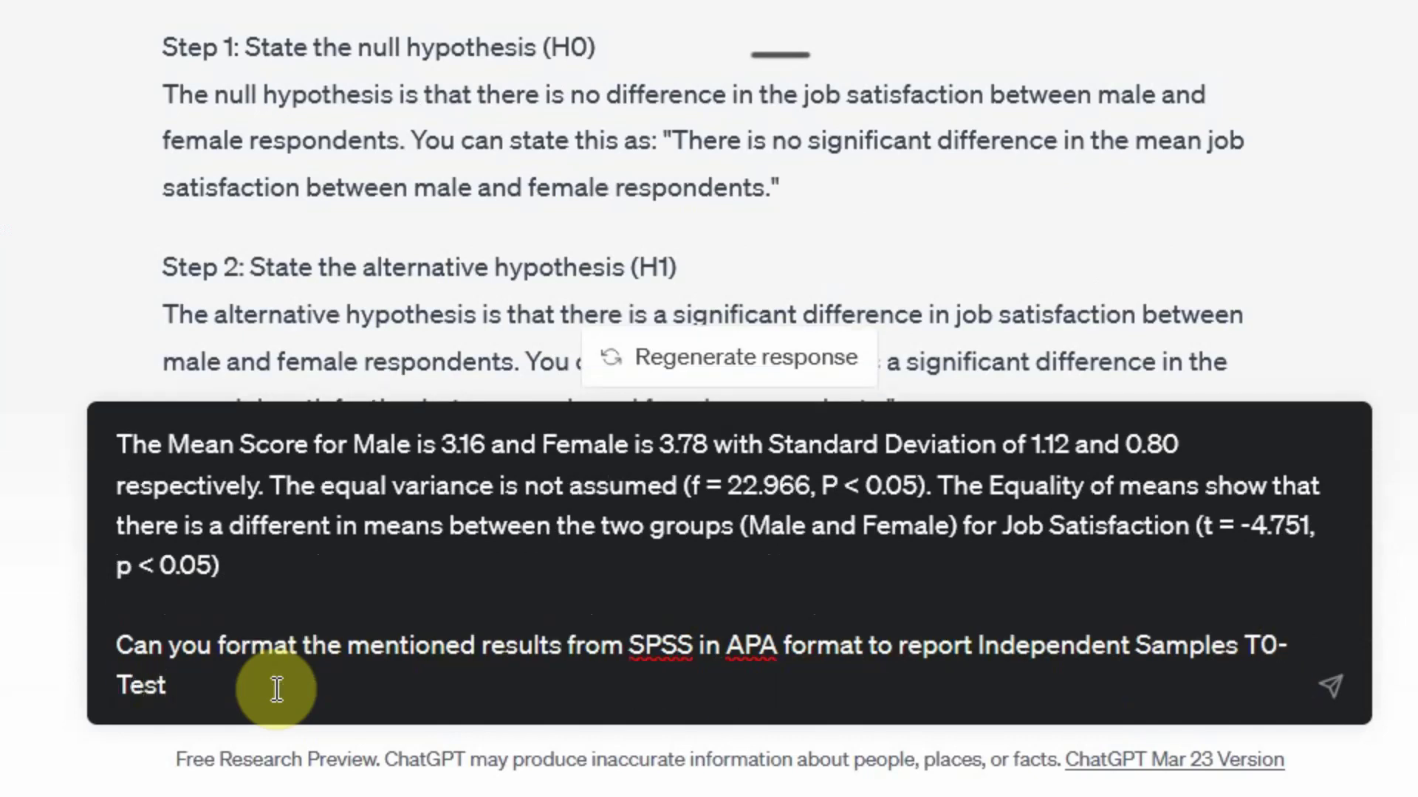
{"action": "key", "text": "BackSpace"}
{"action": "key", "text": "Return"}
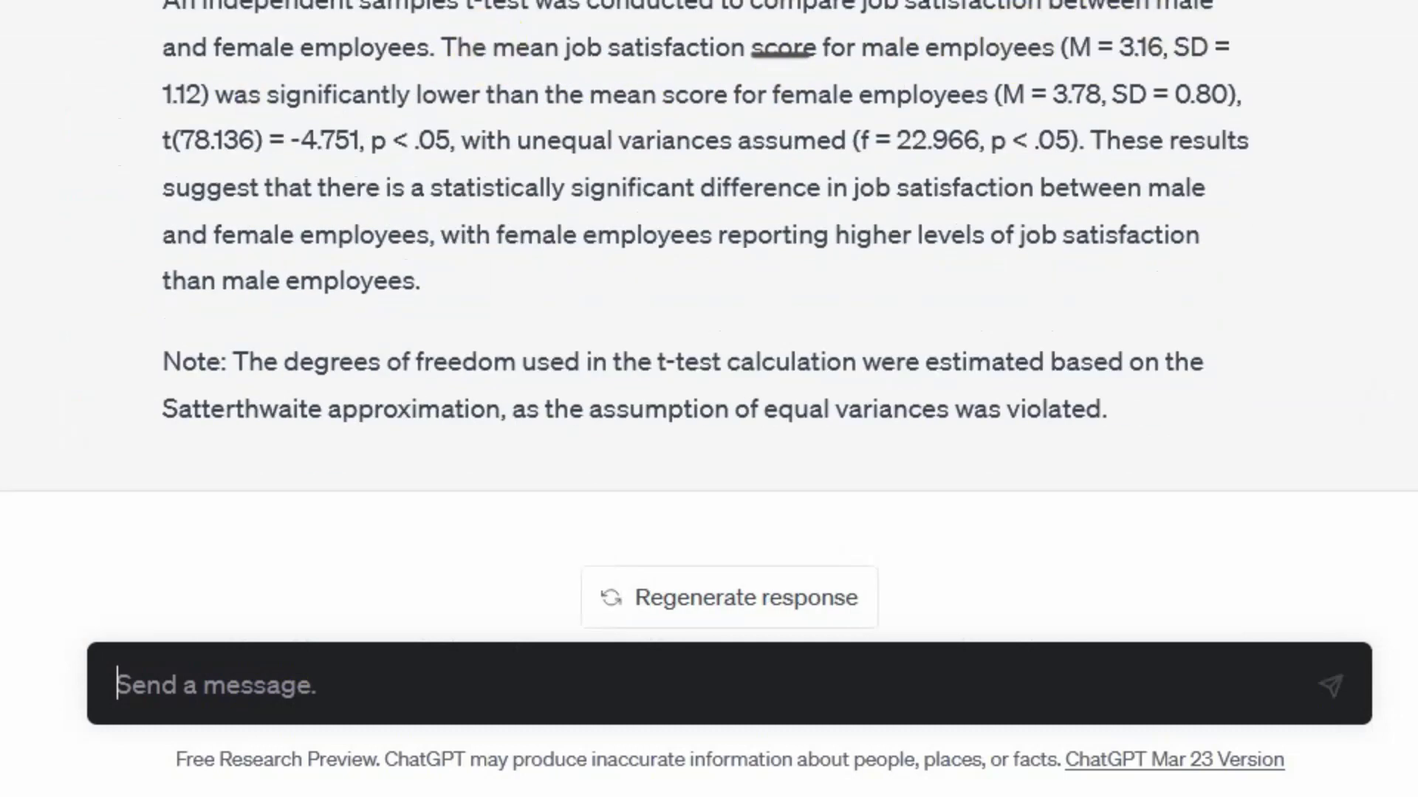
Step: Review the APA-formatted reply and send the follow-up "Can you present the results in a table as well."
{"action": "scroll", "coordinate": [709, 251], "scroll_direction": "up", "scroll_amount": 2}
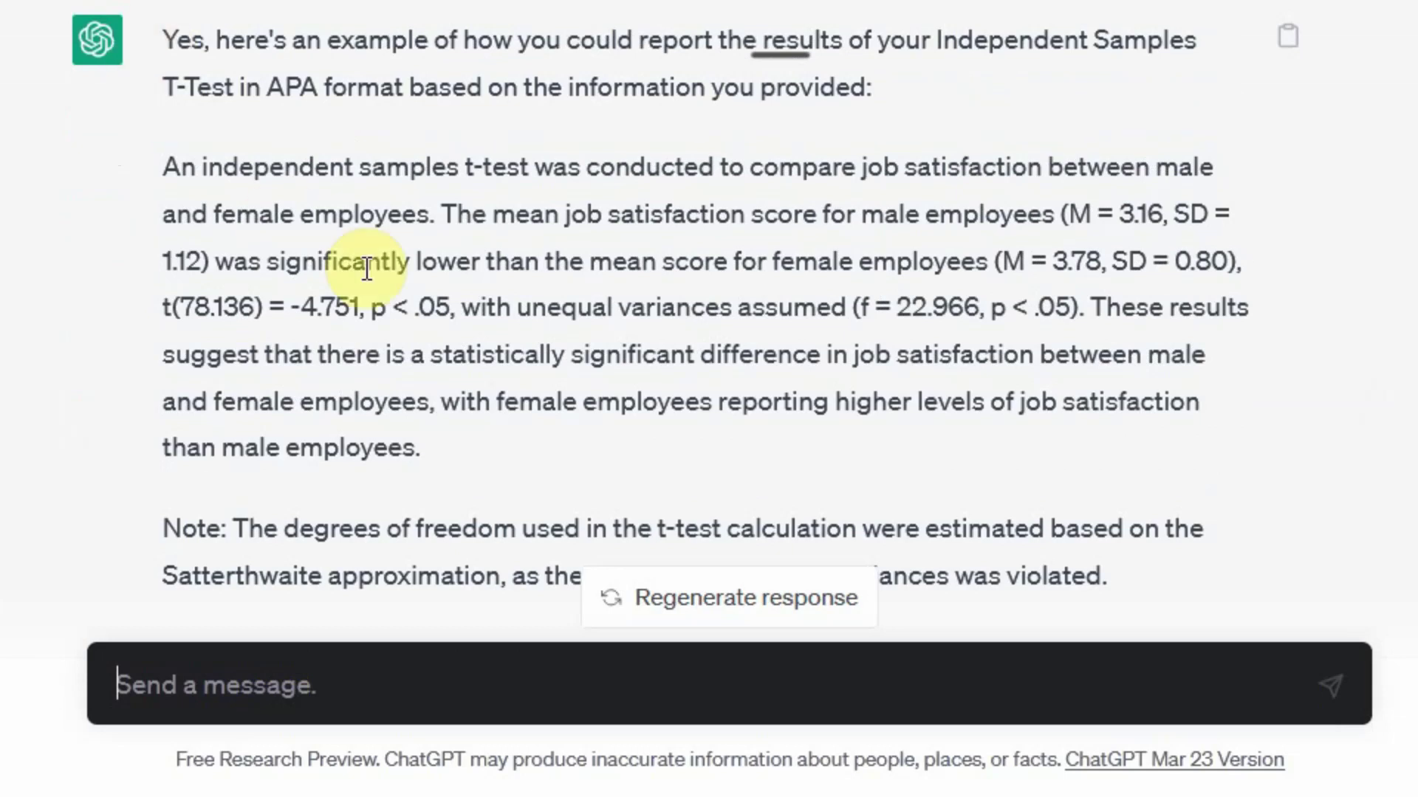
{"action": "scroll", "coordinate": [364, 269], "scroll_direction": "up", "scroll_amount": 2}
{"action": "scroll", "coordinate": [364, 269], "scroll_direction": "down", "scroll_amount": 4}
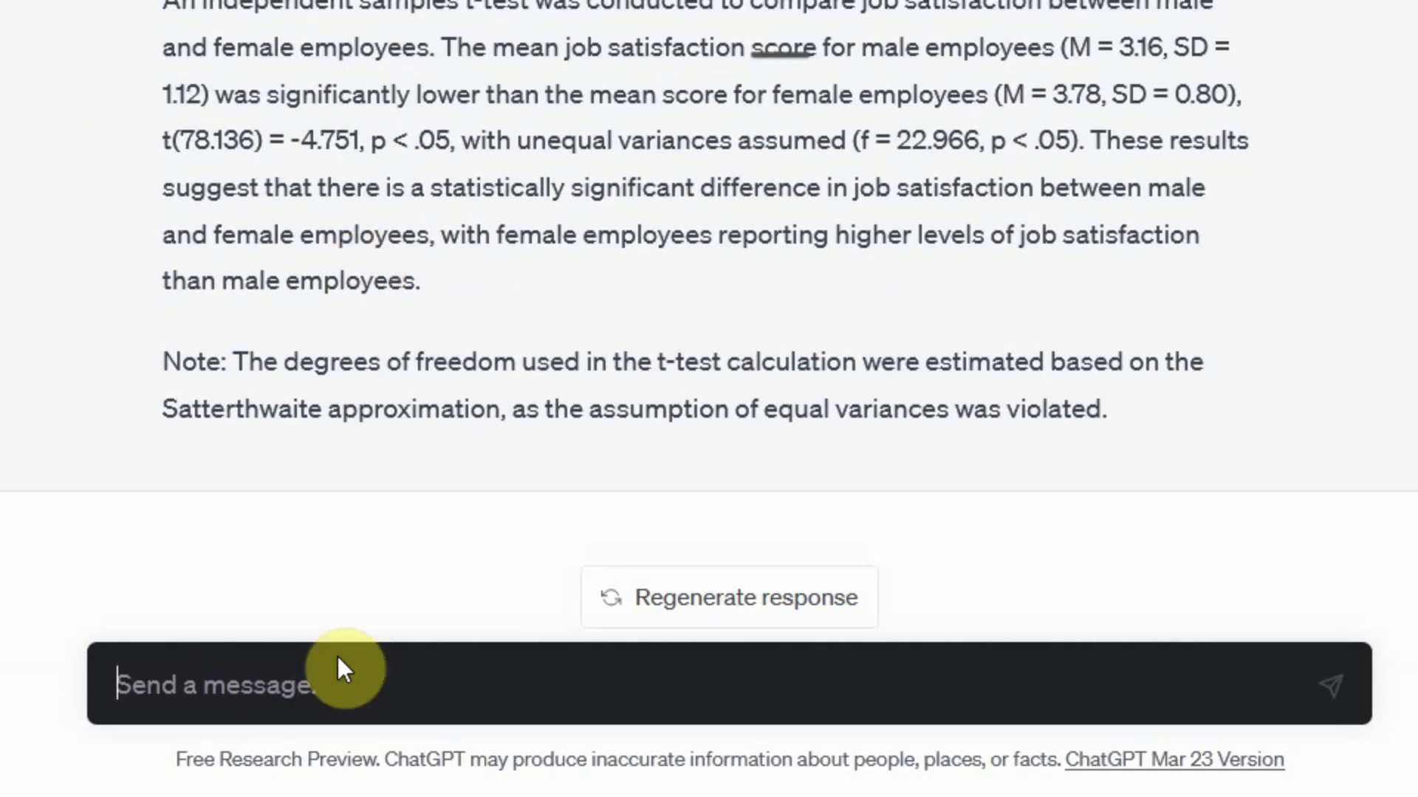
{"action": "left_click", "coordinate": [297, 669]}
{"action": "type", "text": "C"}
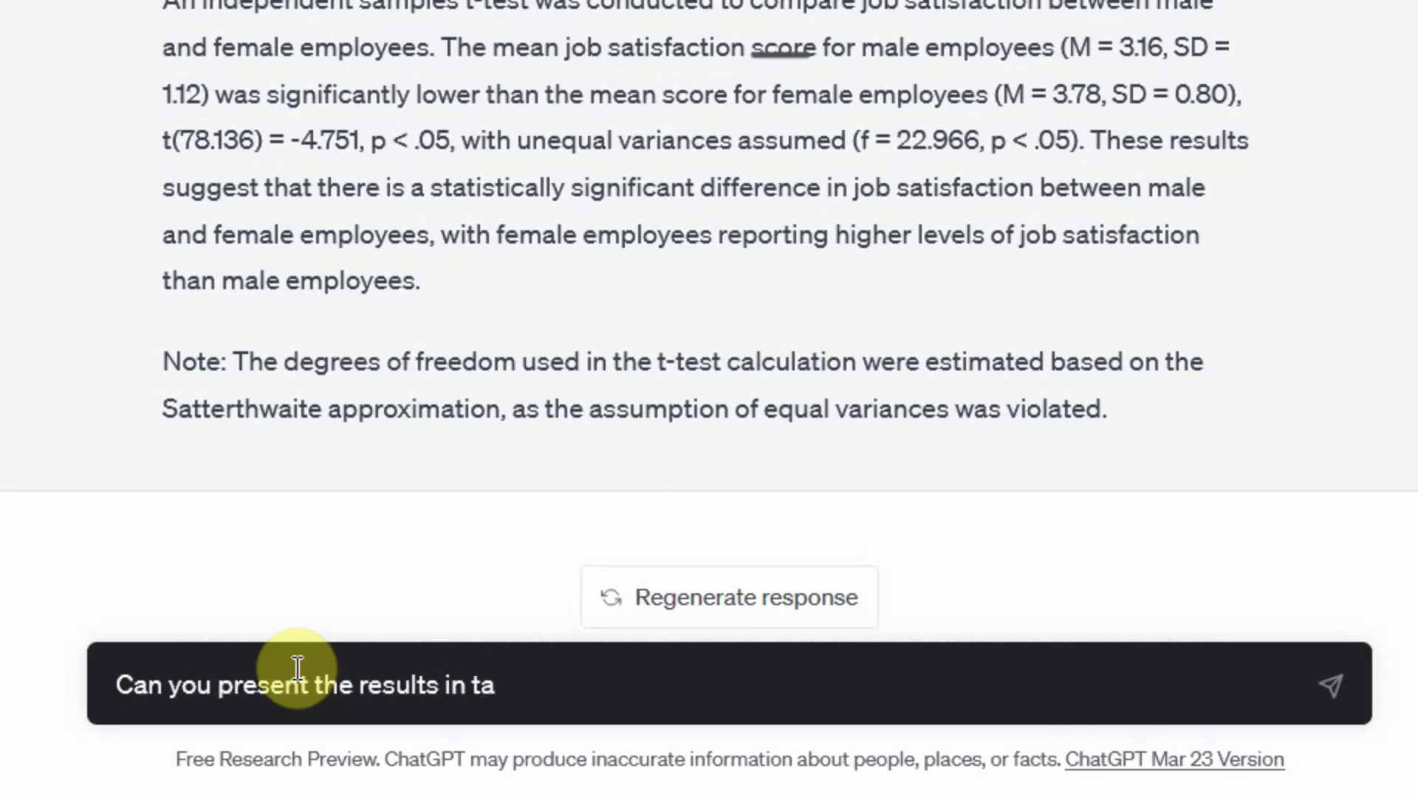
{"action": "type", "text": "an you present the results in a table as well."}
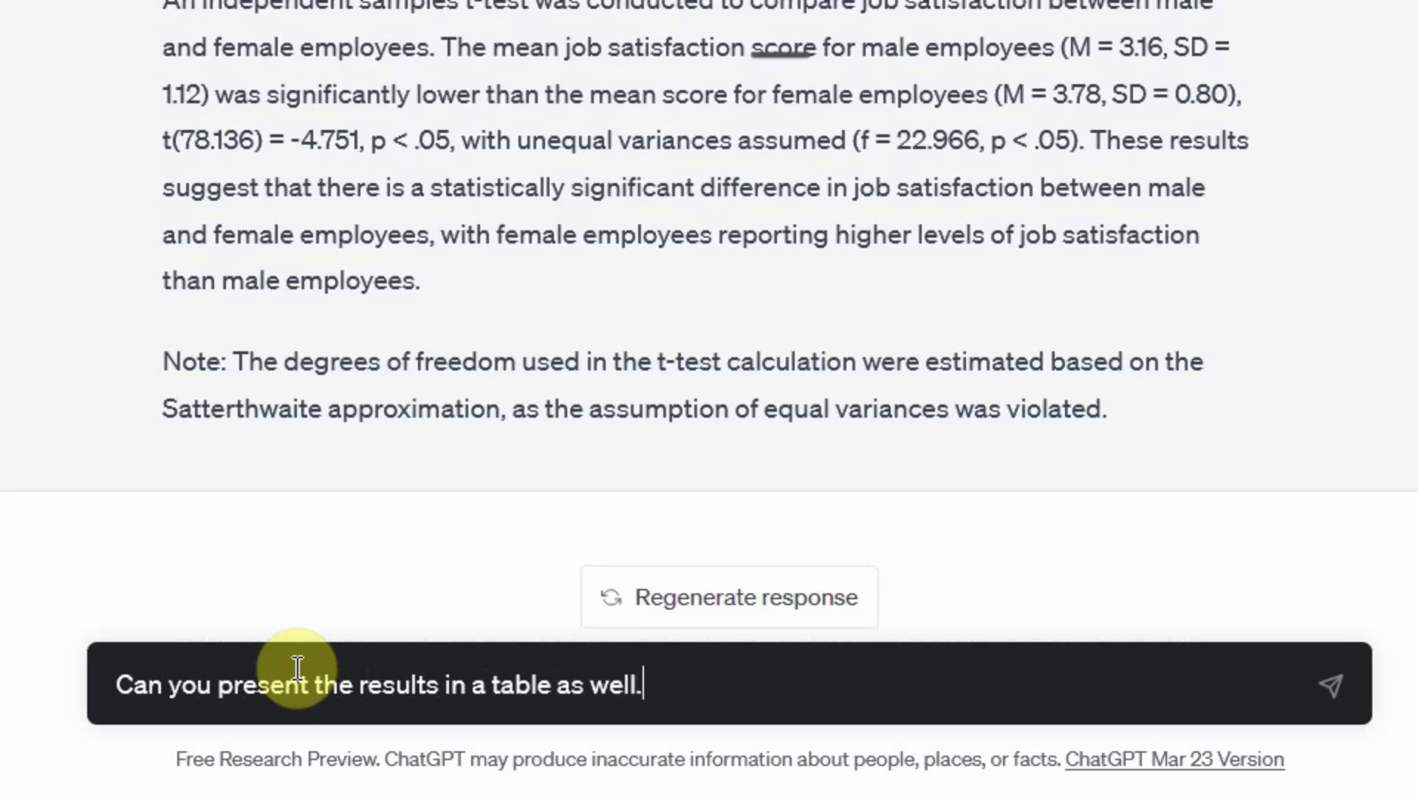
{"action": "key", "text": "Return"}
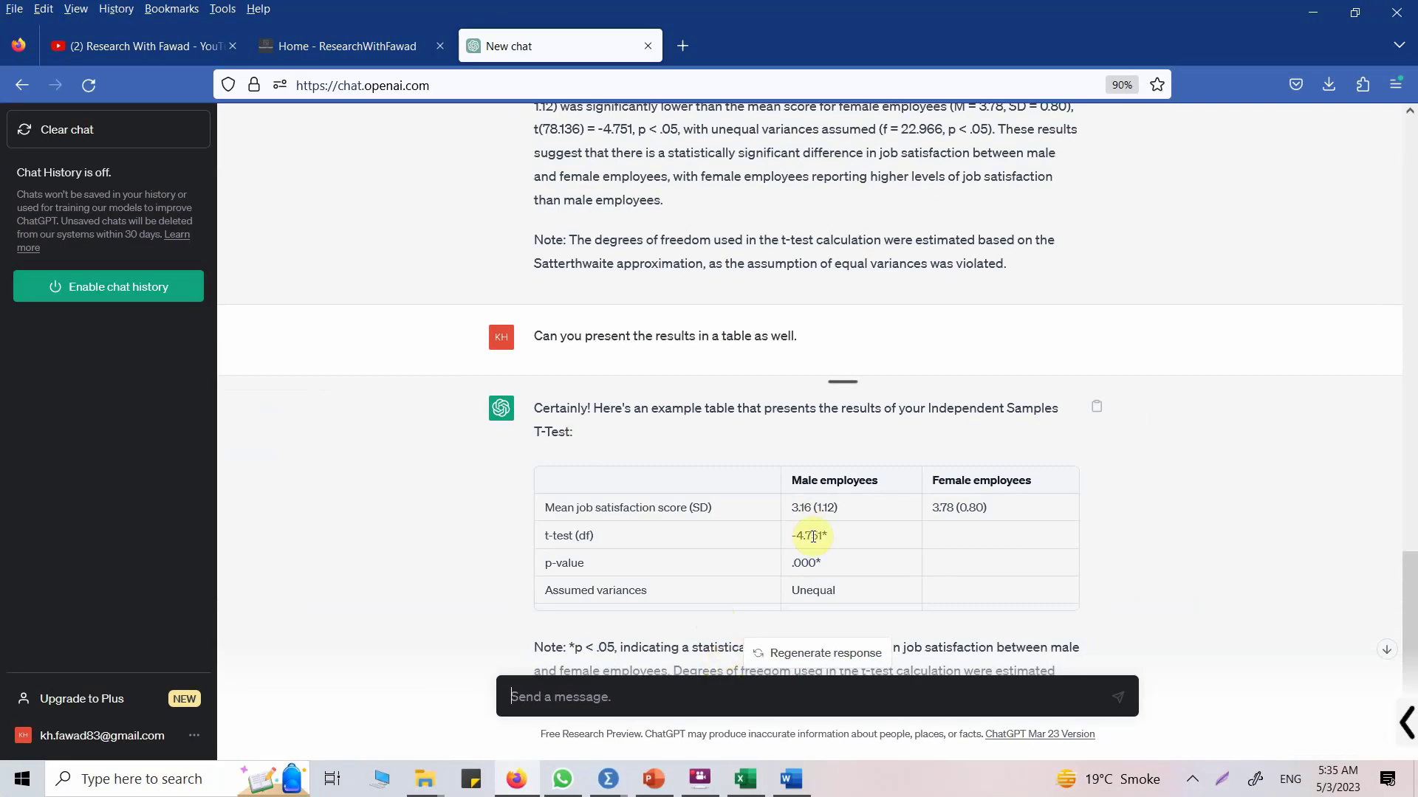
Step: Check the T Test.docx document in Word, then switch to Excel and delete columns F and G with the "Equal variances not assumed" label
{"action": "left_click", "coordinate": [790, 779]}
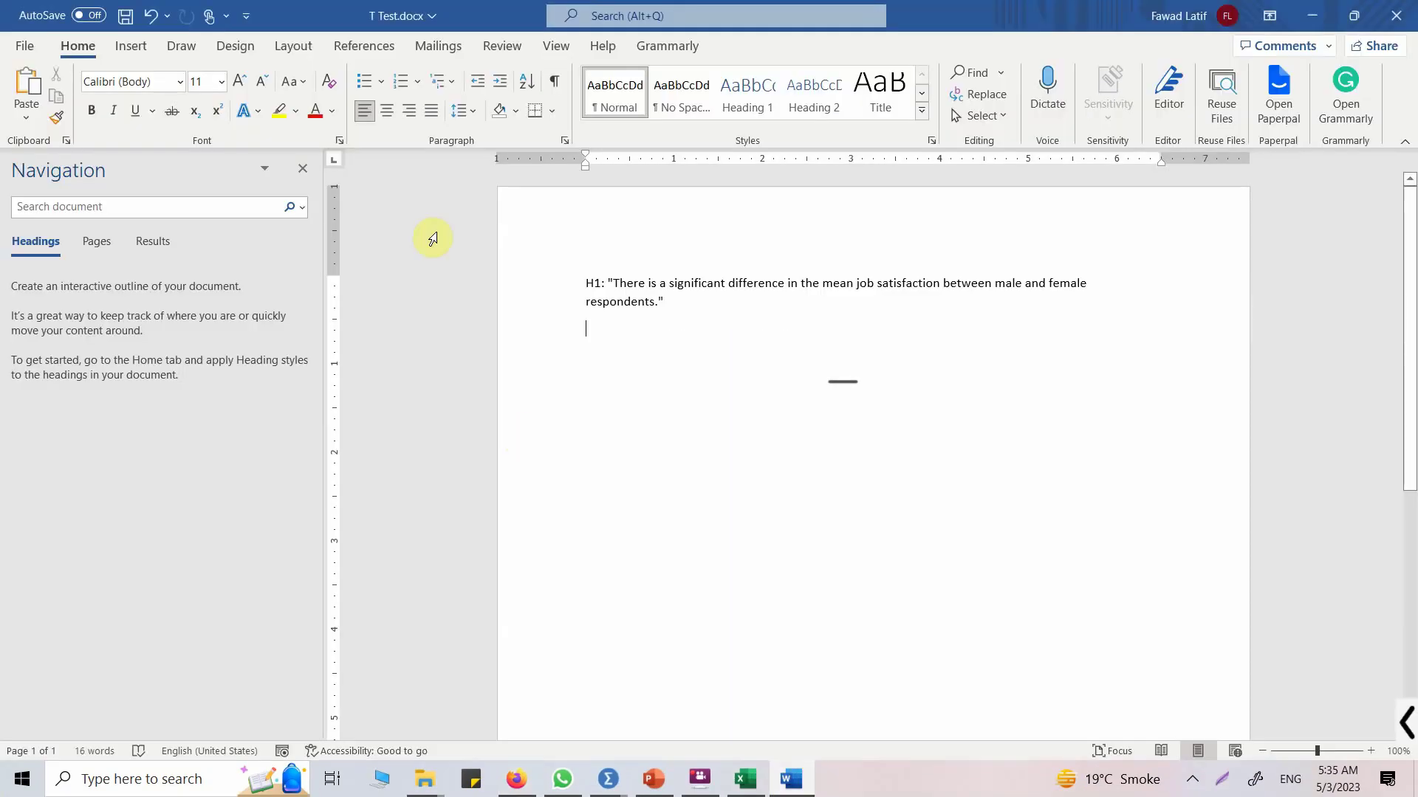
{"action": "left_click", "coordinate": [745, 779]}
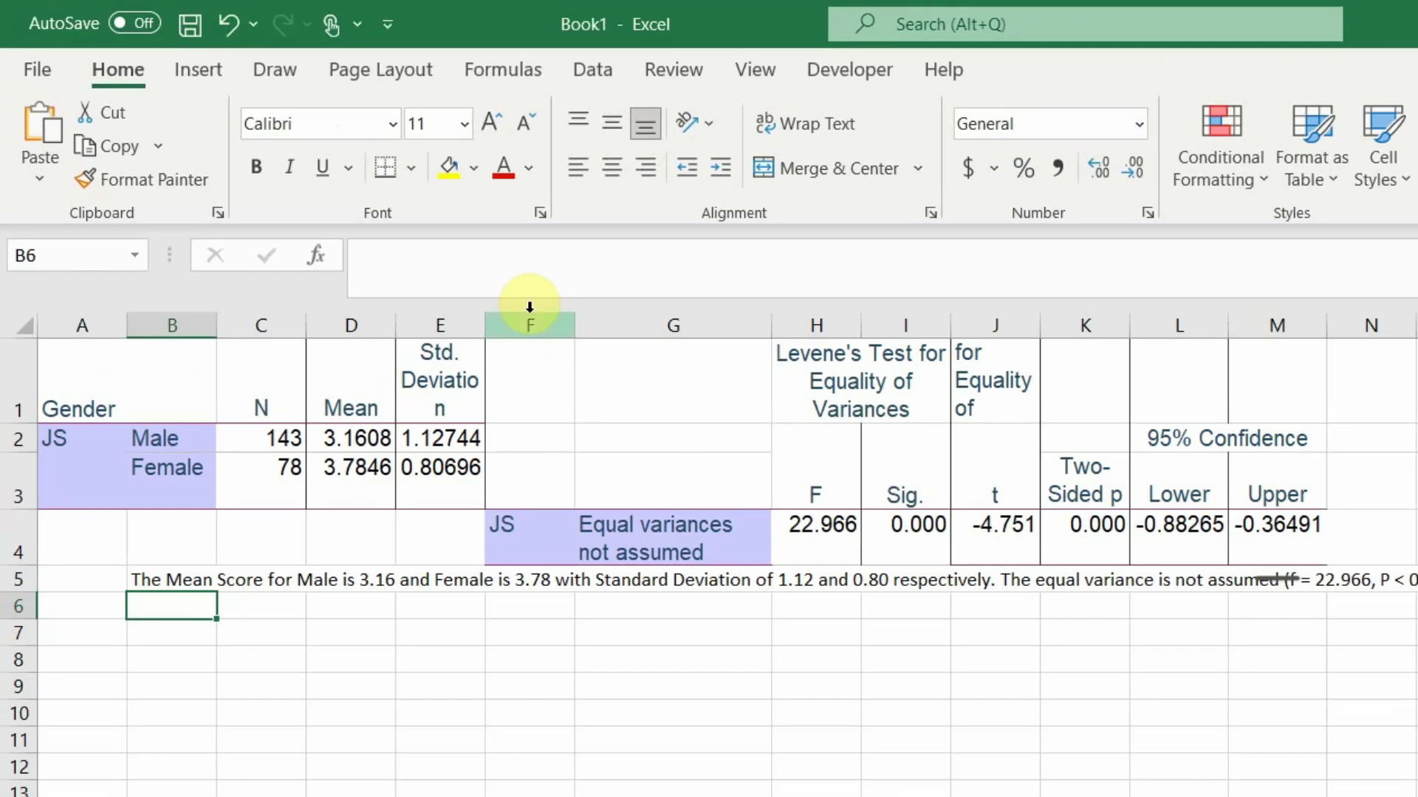
{"action": "left_click_drag", "start_coordinate": [529, 306], "coordinate": [641, 310]}
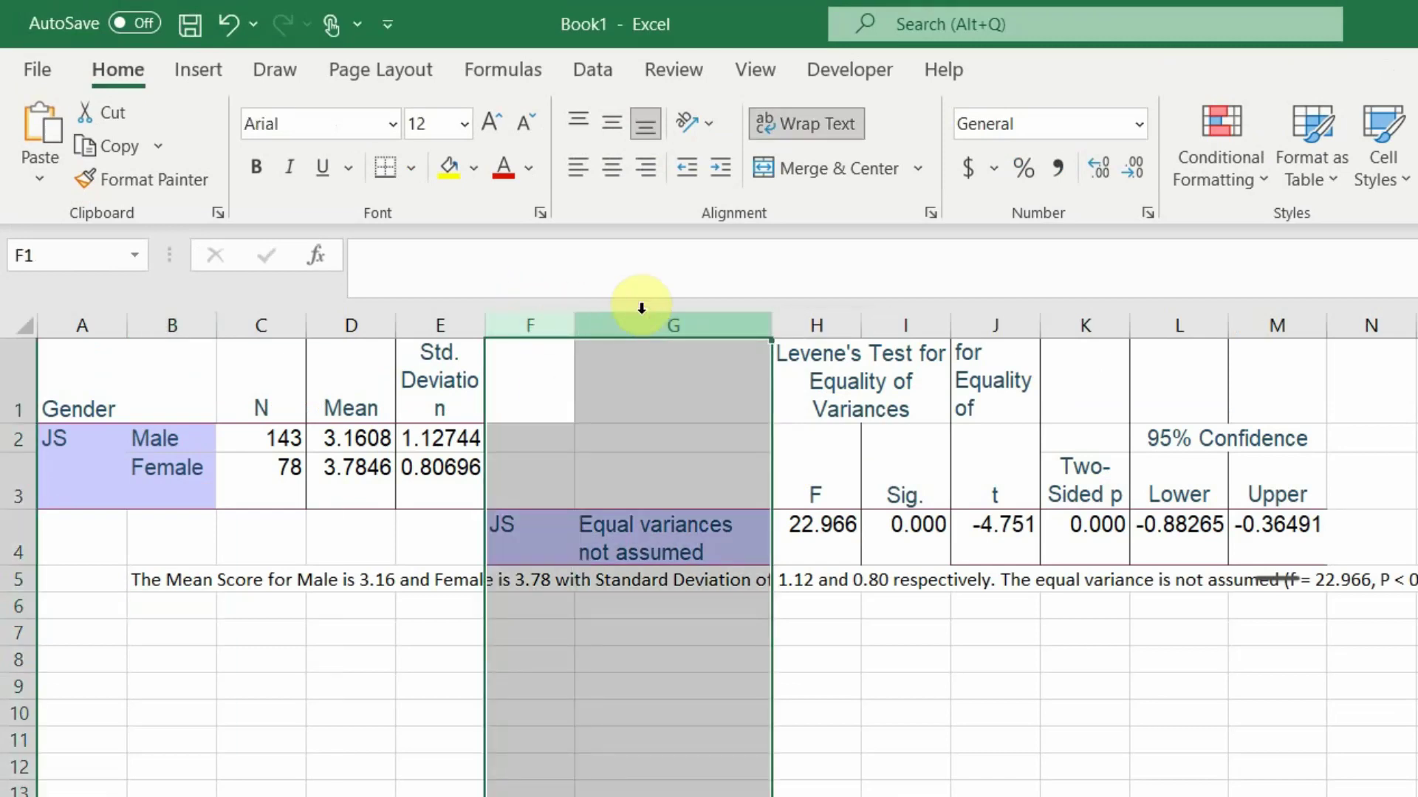
{"action": "right_click", "coordinate": [649, 311]}
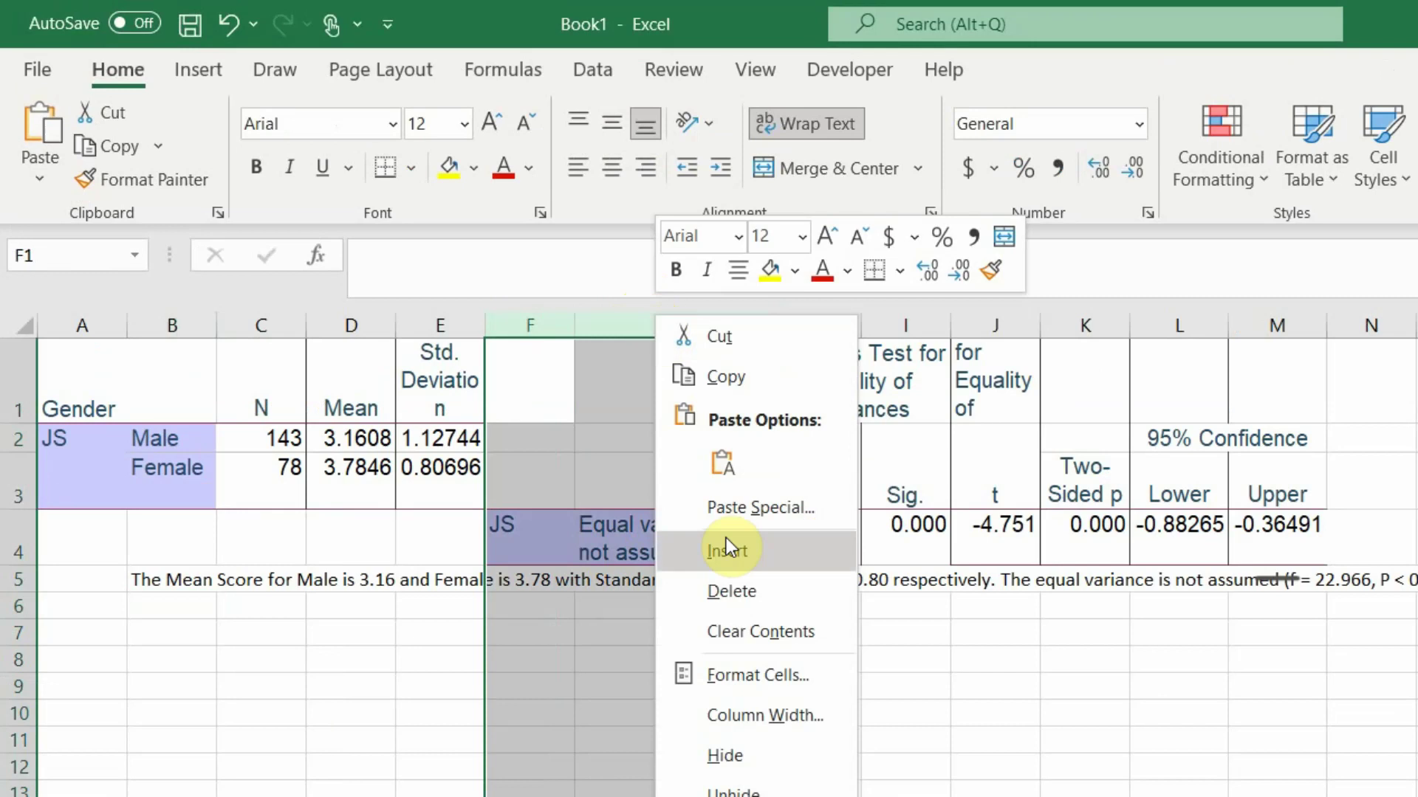
{"action": "left_click", "coordinate": [729, 582]}
Step: Merge J1:K1 and move the "95% Confidence Interval of the Difference" heading up into it from row 2
{"action": "left_click", "coordinate": [856, 373]}
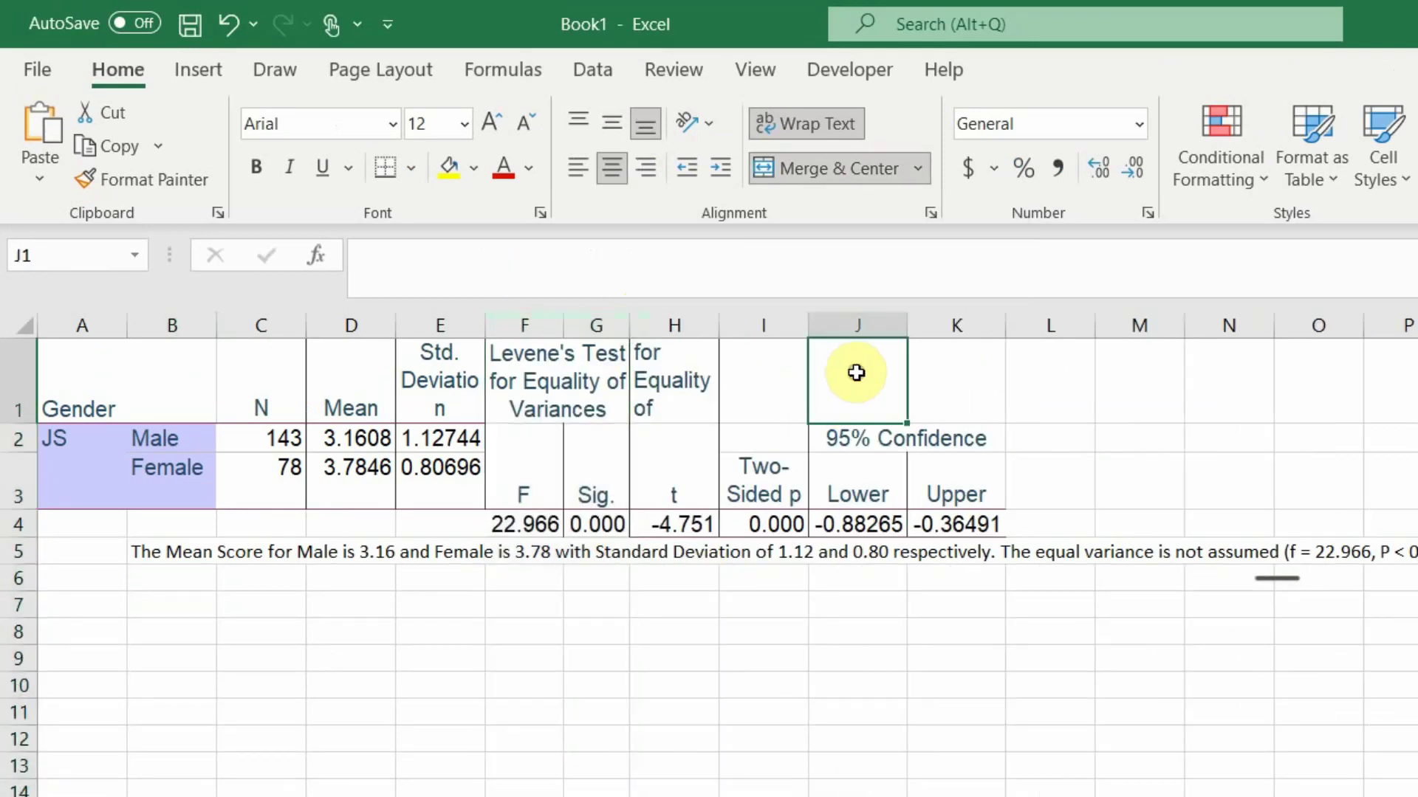
{"action": "left_click_drag", "start_coordinate": [856, 373], "coordinate": [961, 368]}
{"action": "left_click", "coordinate": [839, 167]}
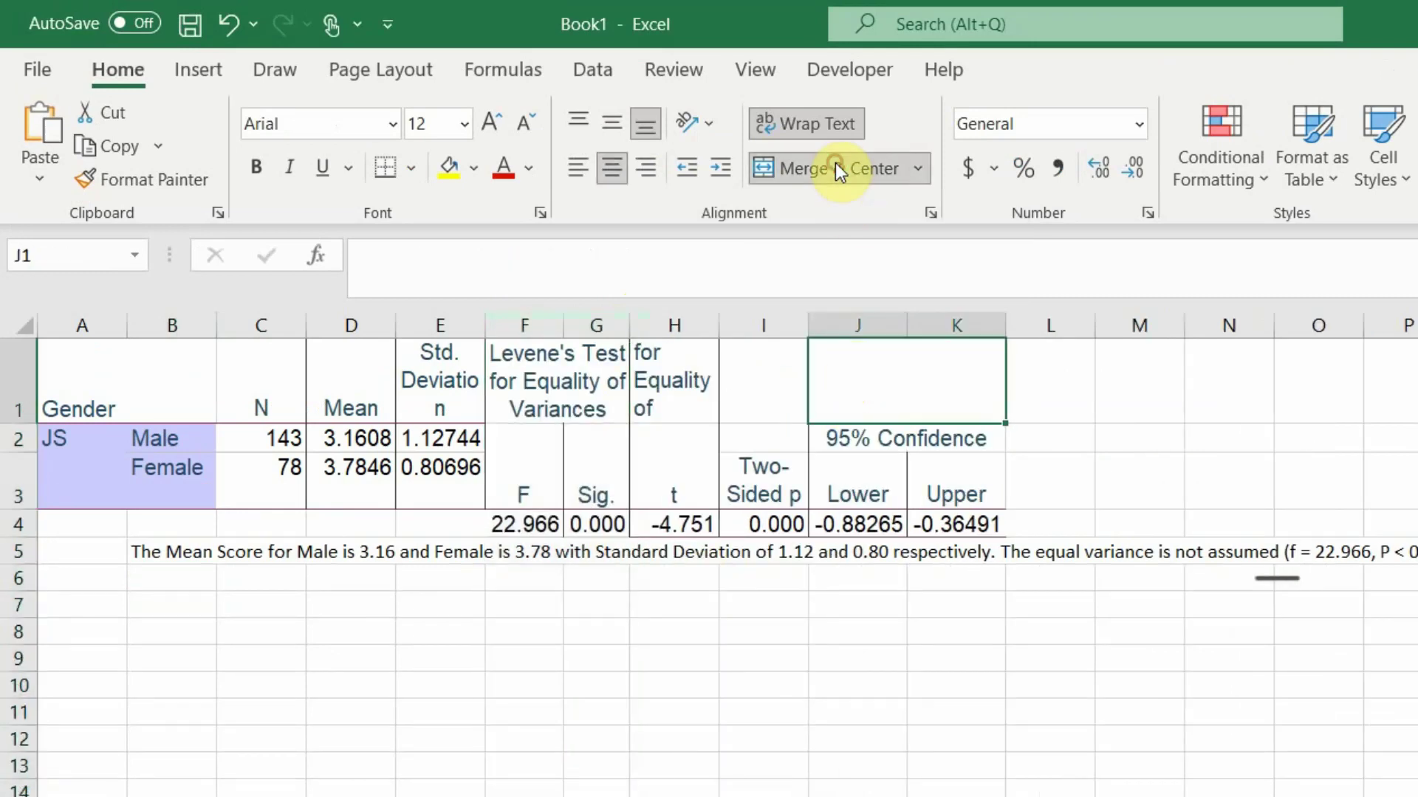
{"action": "left_click", "coordinate": [863, 438]}
{"action": "key", "text": "ctrl+x"}
{"action": "key", "text": "Up"}
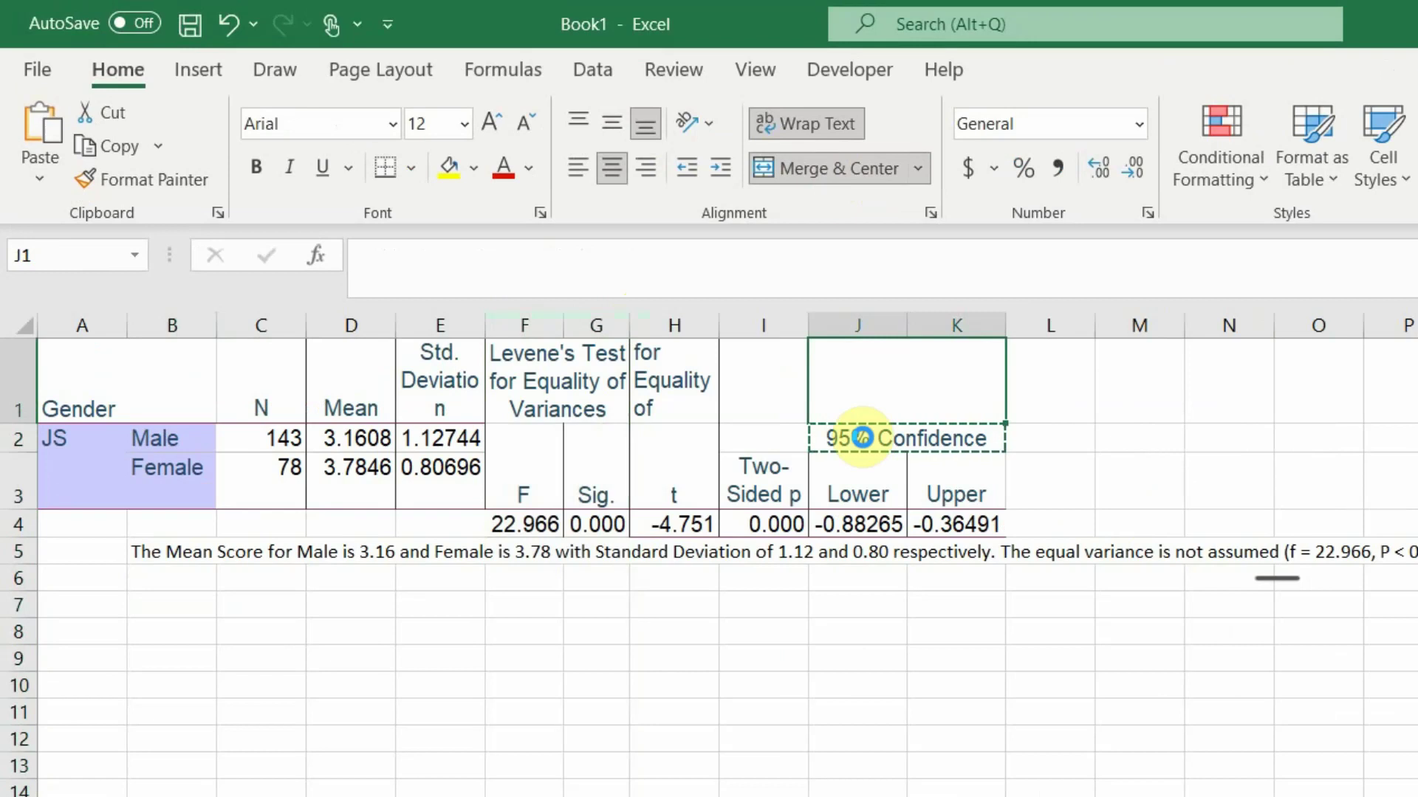
{"action": "key", "text": "ctrl+v"}
Step: Move the "Two-Sided p" heading from I3 up to I1
{"action": "key", "text": "Left"}
{"action": "key", "text": "Down"}
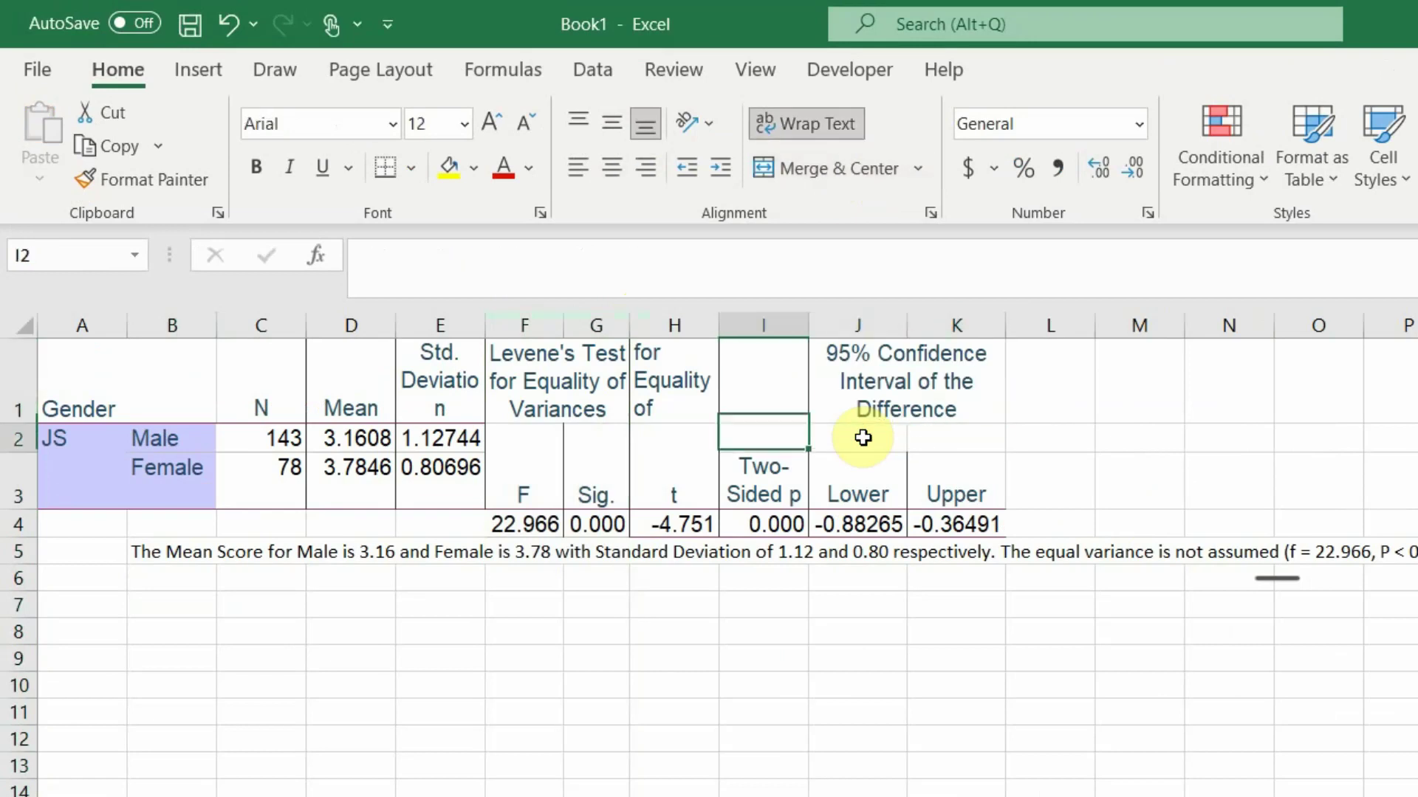
{"action": "key", "text": "Down"}
{"action": "key", "text": "ctrl+x"}
{"action": "key", "text": "Up"}
{"action": "key", "text": "Up"}
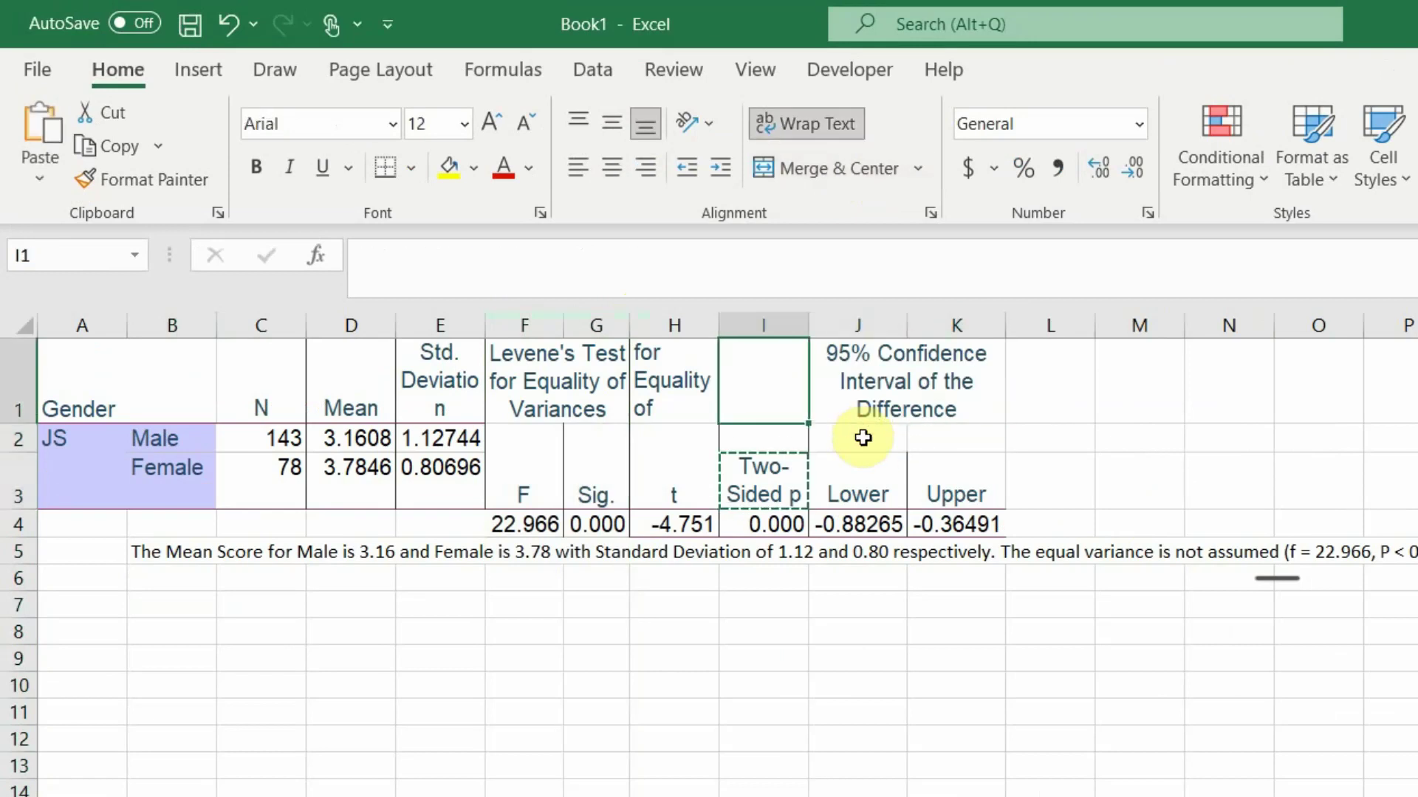
{"action": "key", "text": "ctrl+v"}
{"action": "key", "text": "Down"}
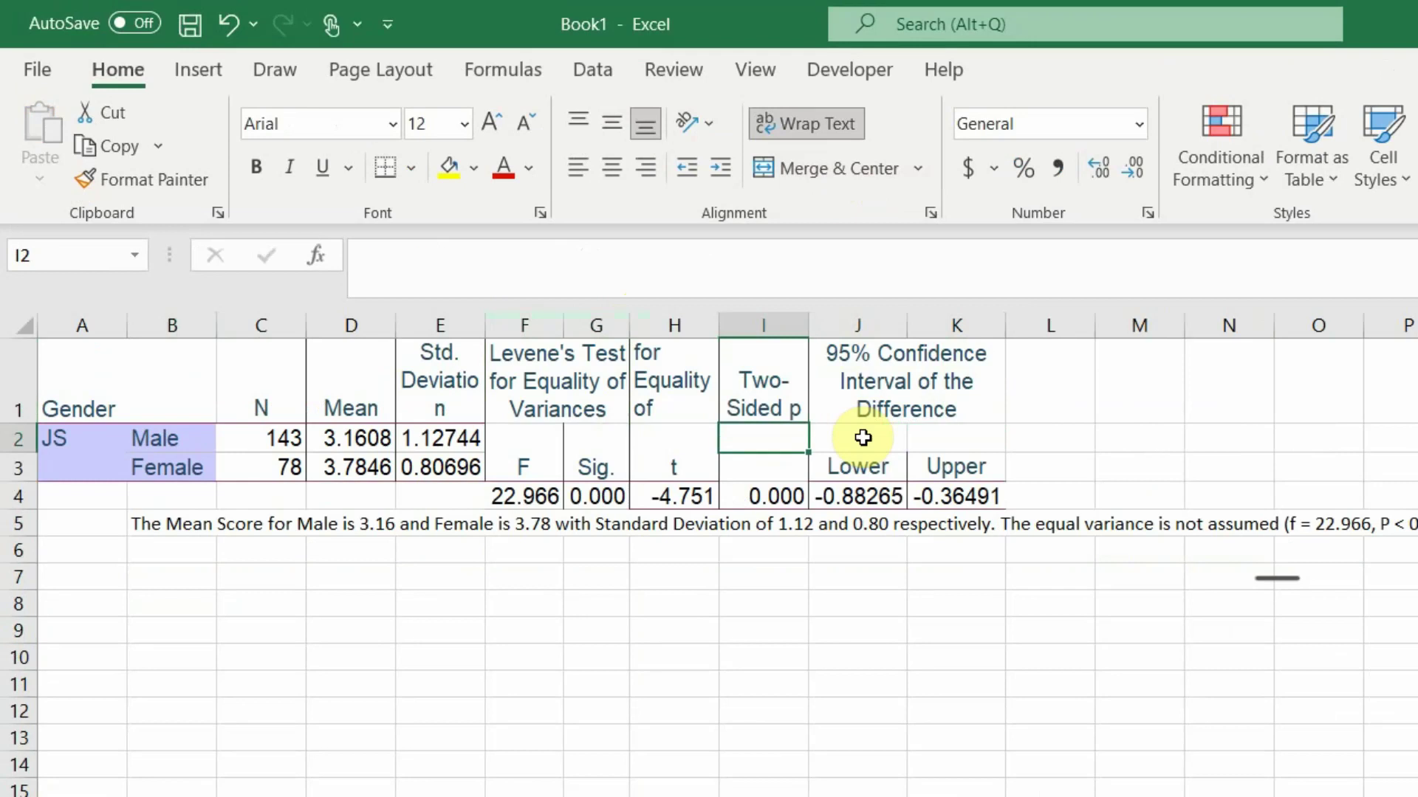
Step: Apply all borders to the condensed results table in A1:K4
{"action": "key", "text": "Left"}
{"action": "key", "text": "Left"}
{"action": "key", "text": "Left"}
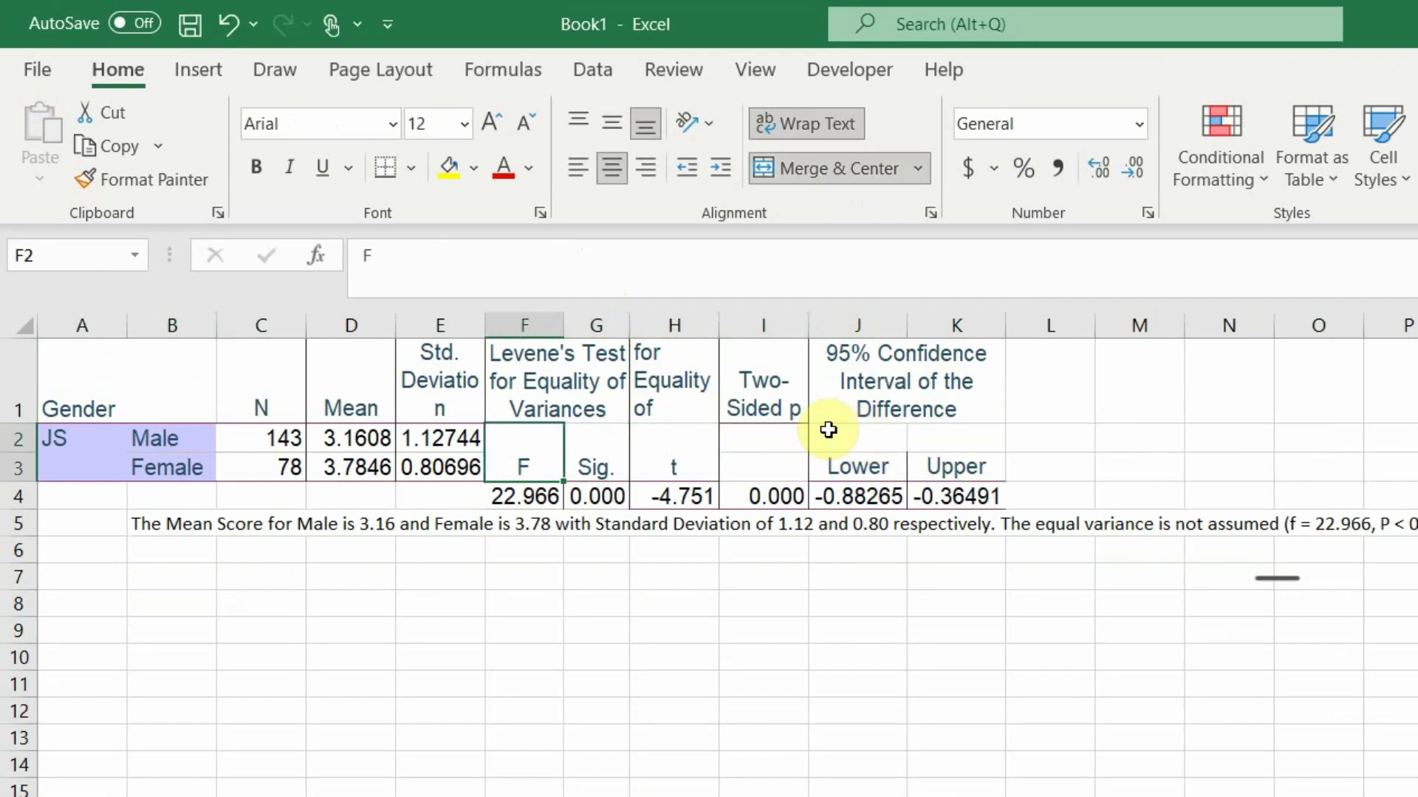
{"action": "left_click_drag", "start_coordinate": [131, 344], "coordinate": [907, 487]}
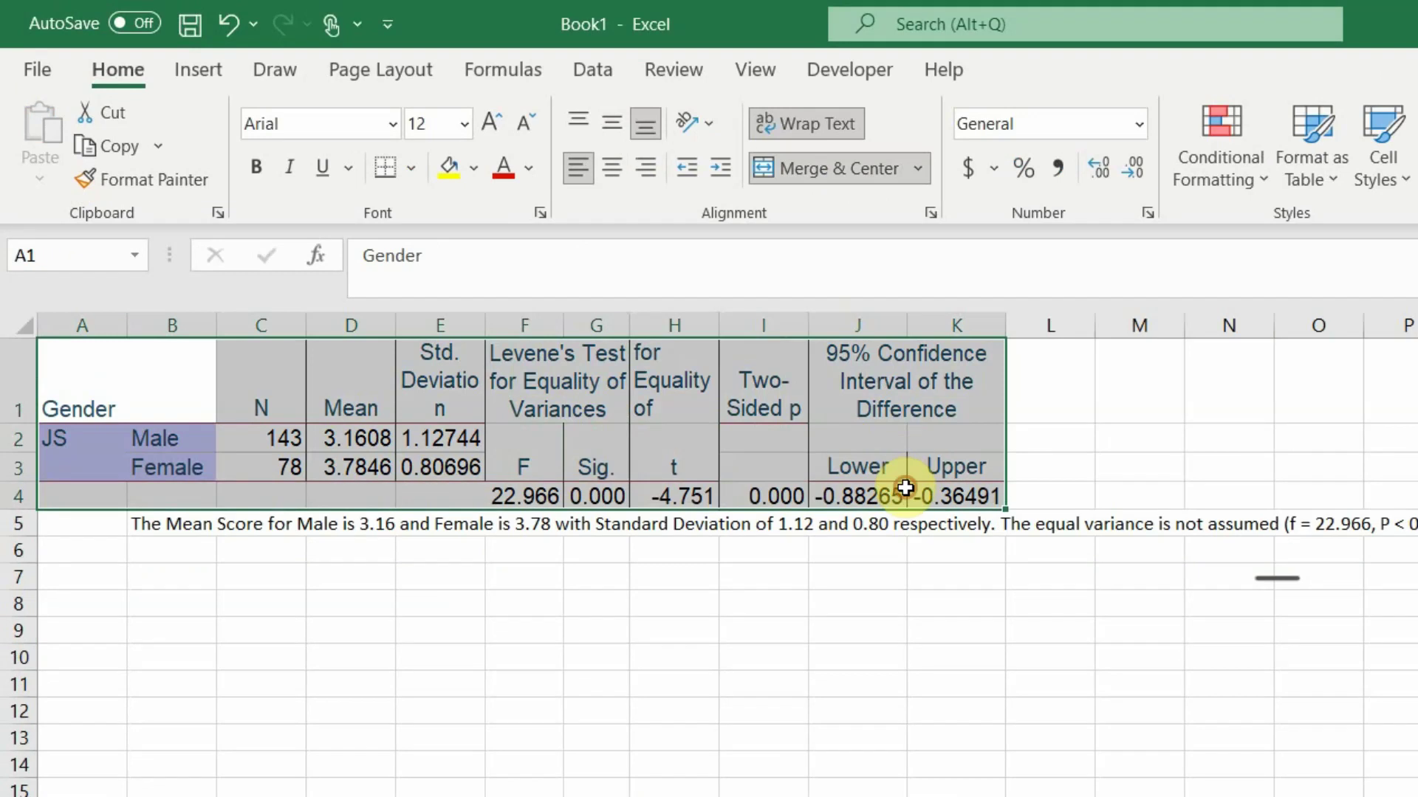
{"action": "left_click", "coordinate": [411, 168]}
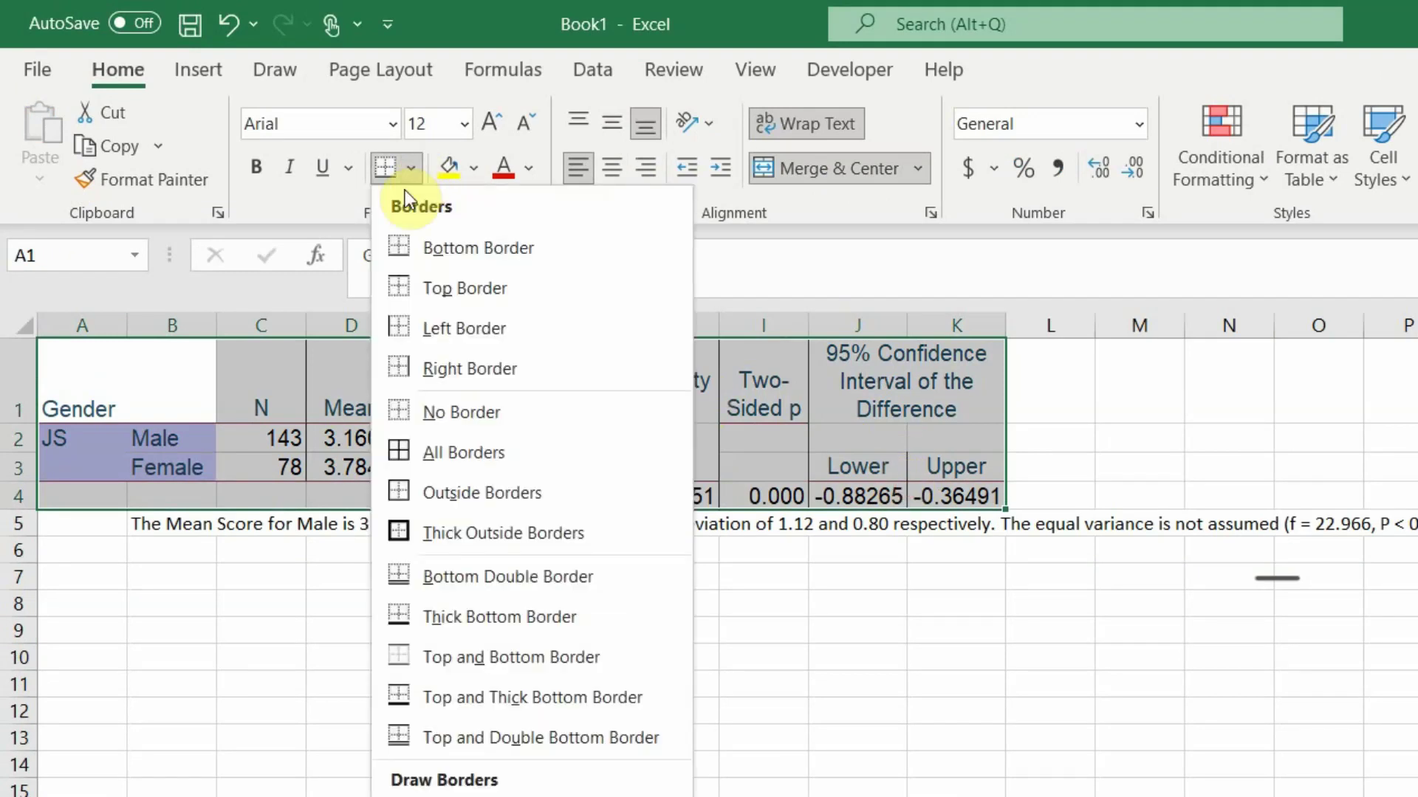
{"action": "left_click", "coordinate": [444, 452]}
Step: Unmerge the F, Sig. and t heading cells in F2:H3
{"action": "left_click", "coordinate": [524, 451]}
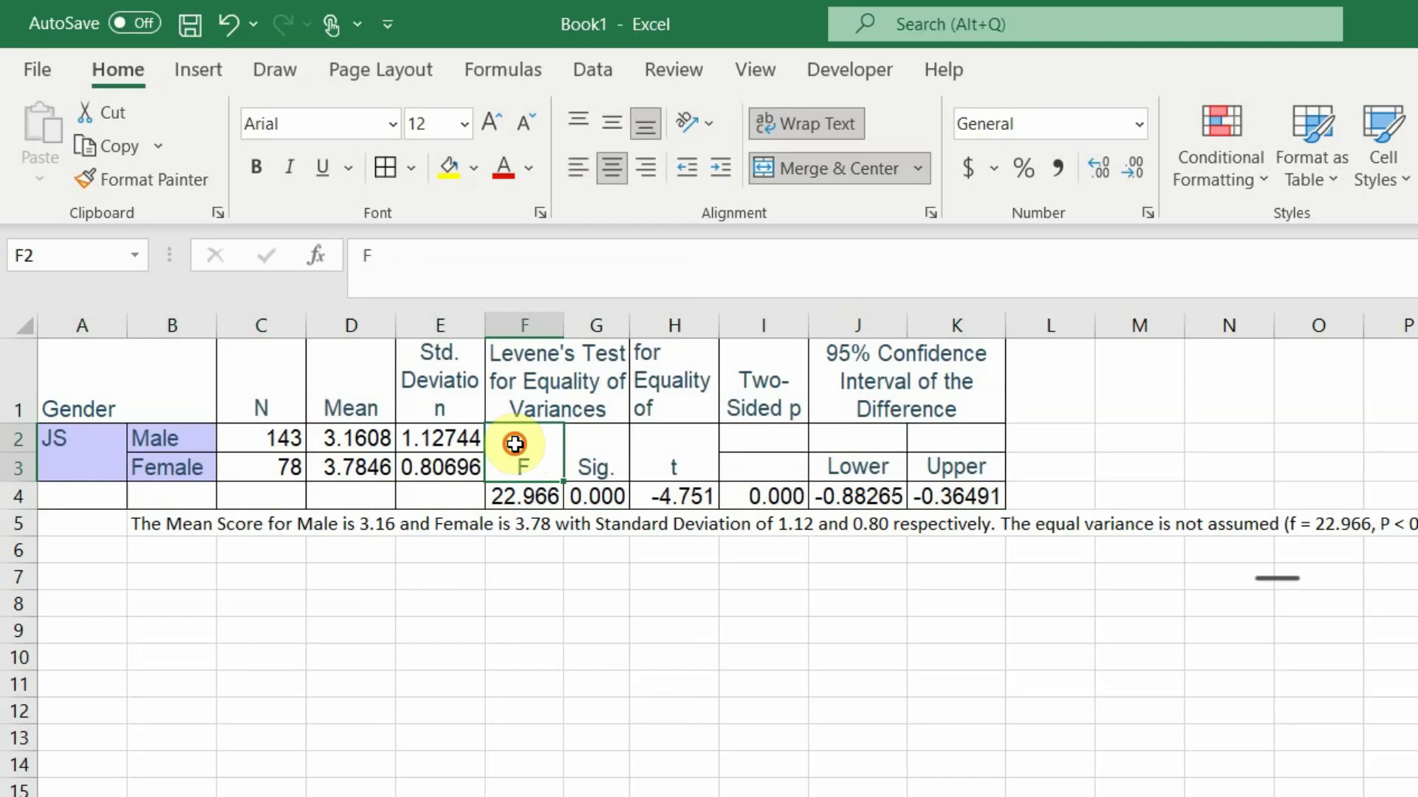
{"action": "left_click_drag", "start_coordinate": [514, 444], "coordinate": [680, 421]}
{"action": "left_click", "coordinate": [821, 169]}
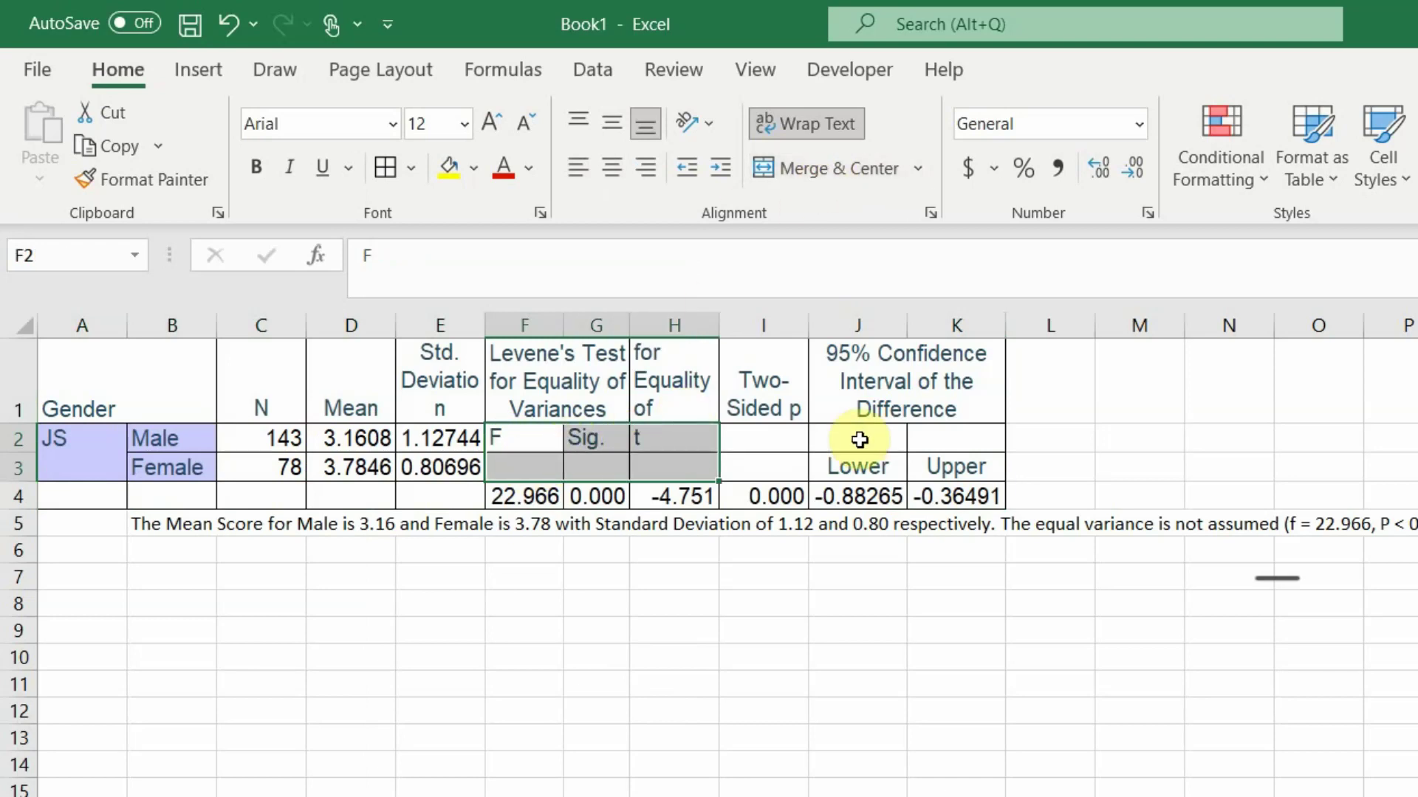
Step: Move the Lower and Upper headings from row 3 up to J2:K2
{"action": "left_click_drag", "start_coordinate": [856, 461], "coordinate": [937, 451]}
{"action": "key", "text": "ctrl+c"}
{"action": "key", "text": "Down"}
{"action": "key", "text": "Left"}
{"action": "key", "text": "Left"}
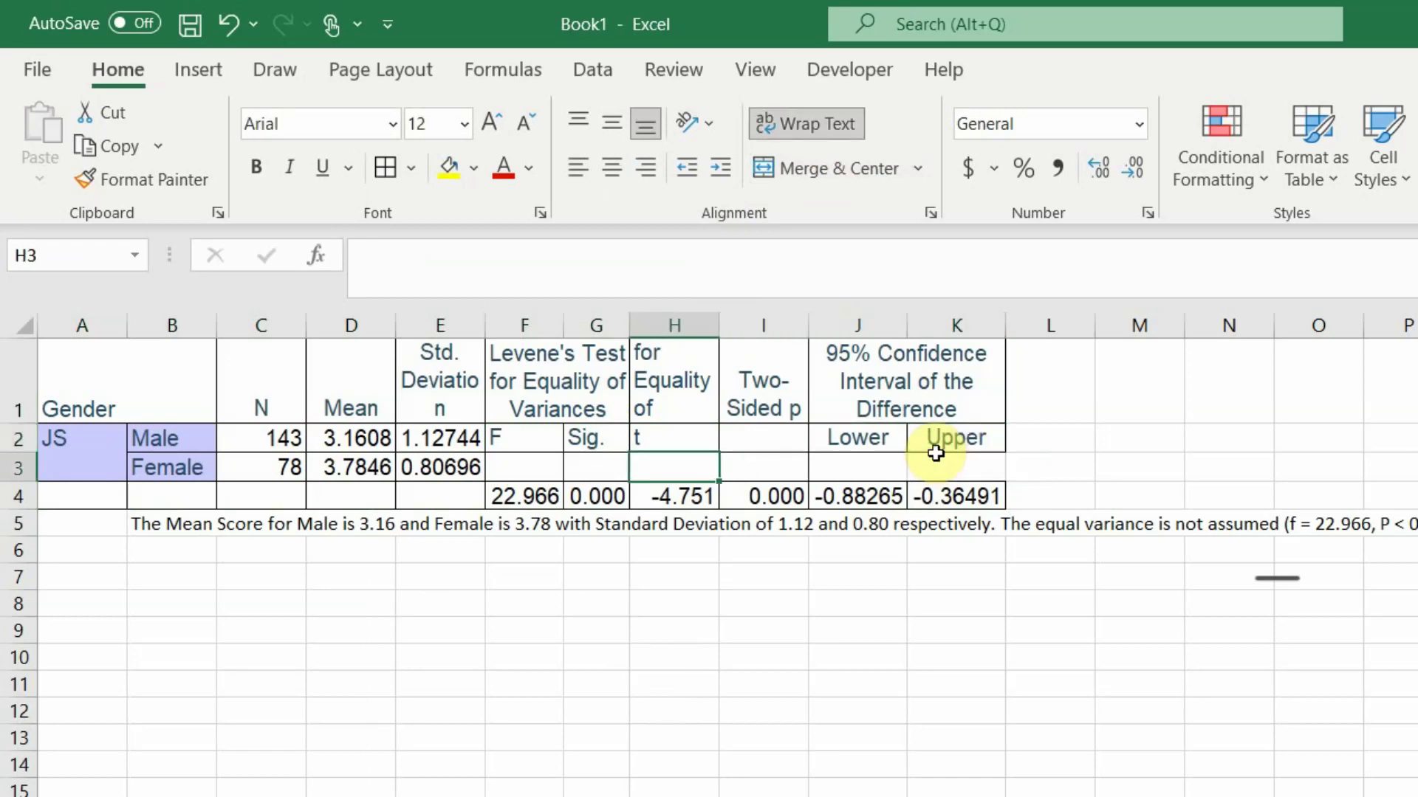
Step: Move the test statistics from F4:K4 up one row to F3:K3
{"action": "key", "text": "Left"}
{"action": "key", "text": "Down"}
{"action": "key", "text": "Left"}
{"action": "key", "text": "shift+Right"}
{"action": "key", "text": "shift+Right"}
{"action": "key", "text": "shift+Right"}
{"action": "key", "text": "shift+Right"}
{"action": "key", "text": "shift+Right"}
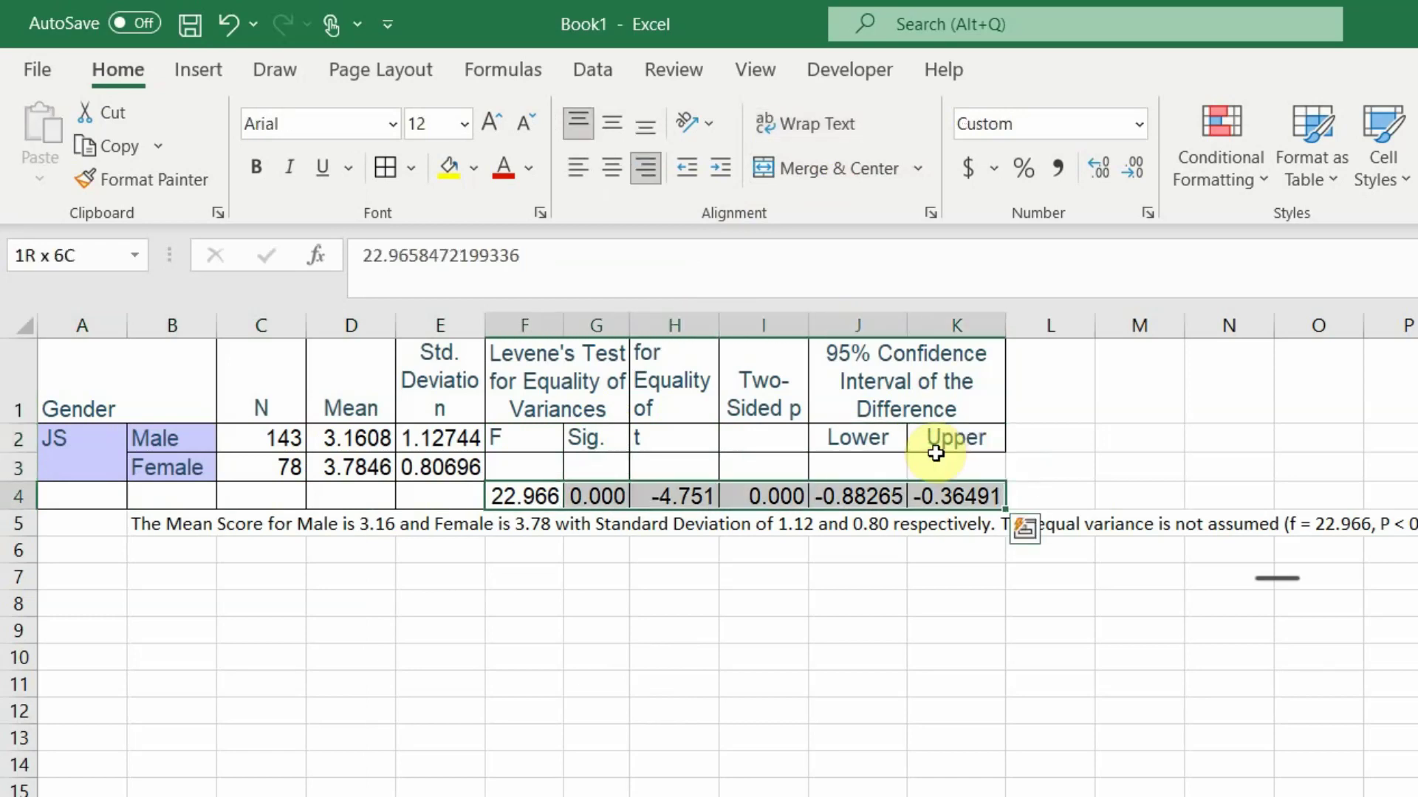
{"action": "key", "text": "ctrl+c"}
{"action": "key", "text": "Up"}
{"action": "key", "text": "shift+Right"}
{"action": "key", "text": "shift+Right"}
{"action": "key", "text": "shift+Right"}
{"action": "key", "text": "shift+Right"}
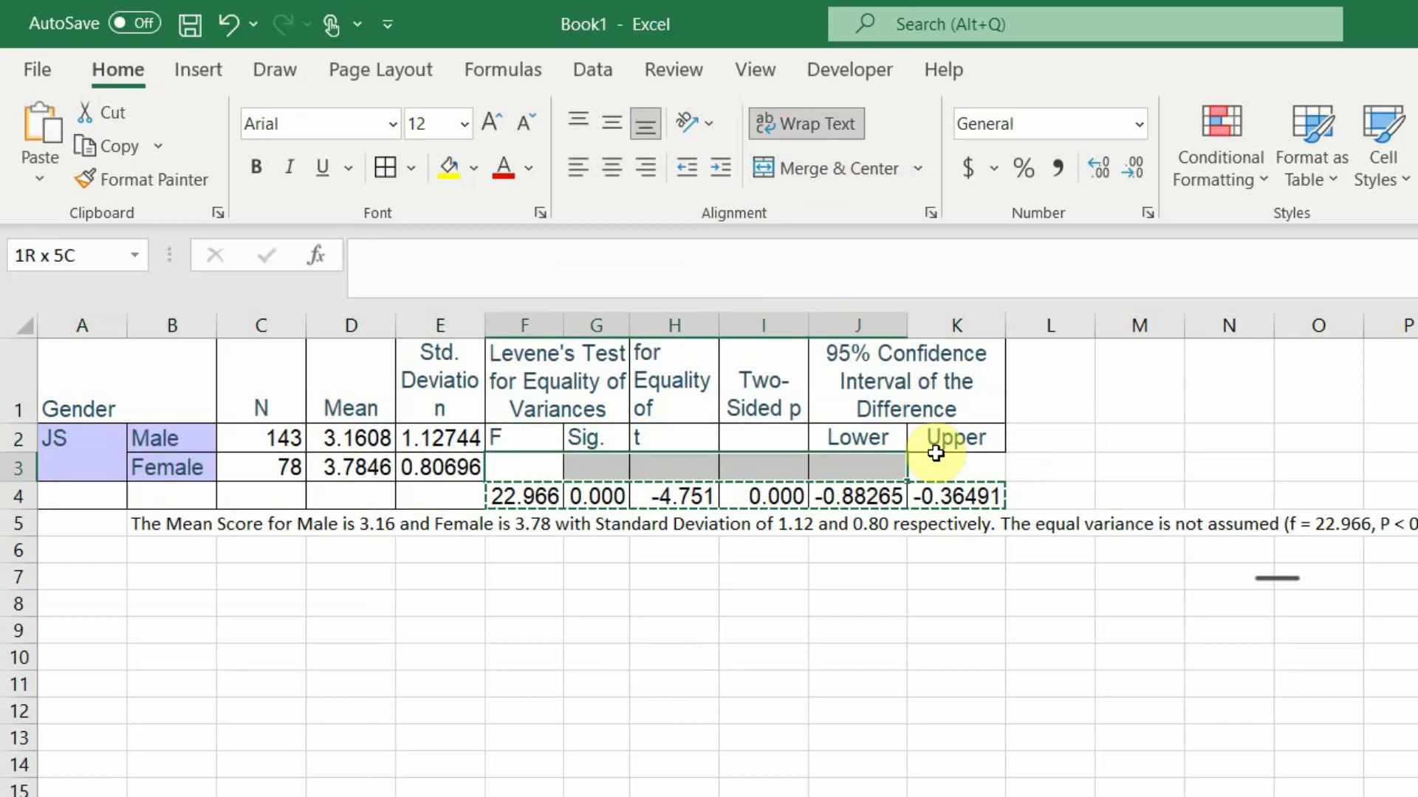
{"action": "key", "text": "ctrl+v"}
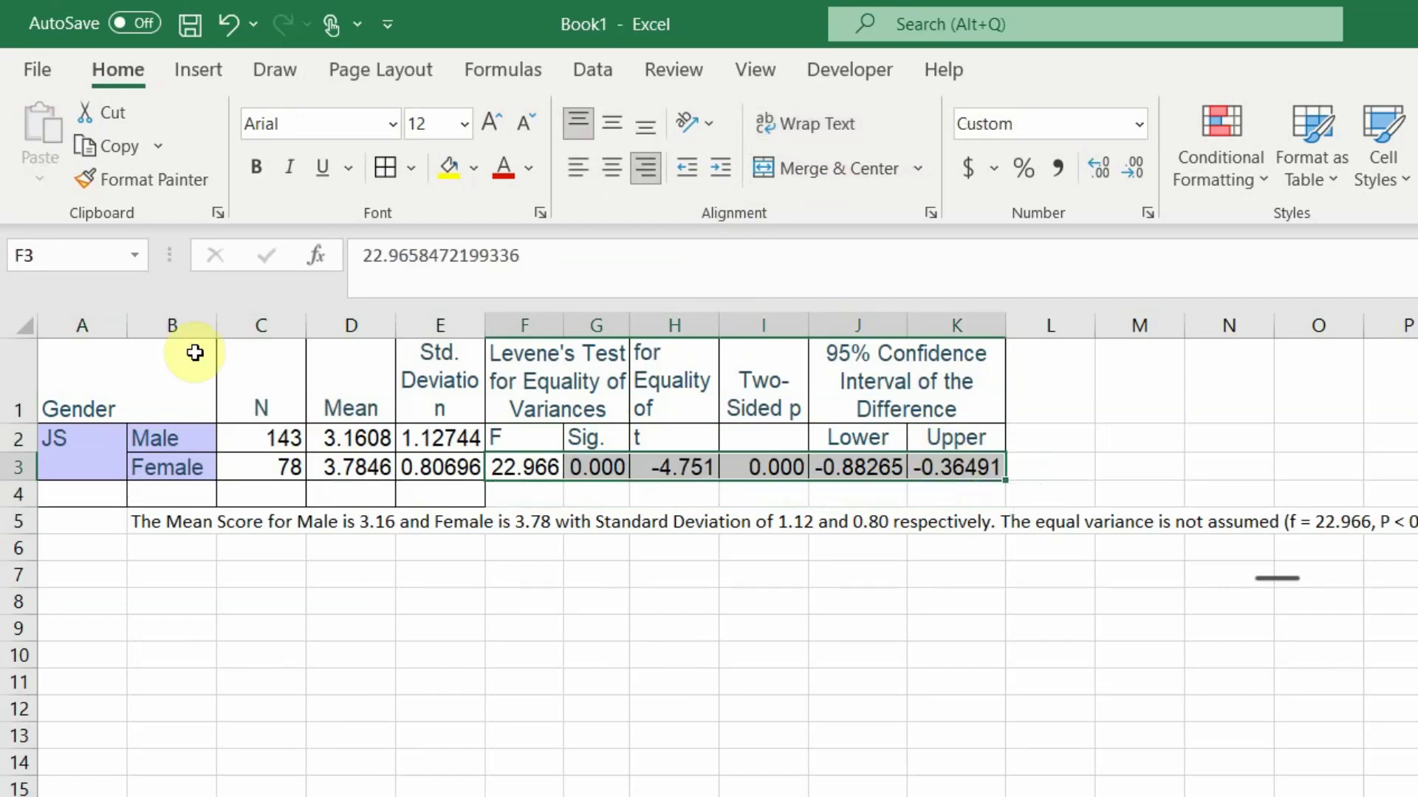
Step: Set the font size of the condensed results table in A1:K3 to 10
{"action": "left_click_drag", "start_coordinate": [194, 353], "coordinate": [915, 459]}
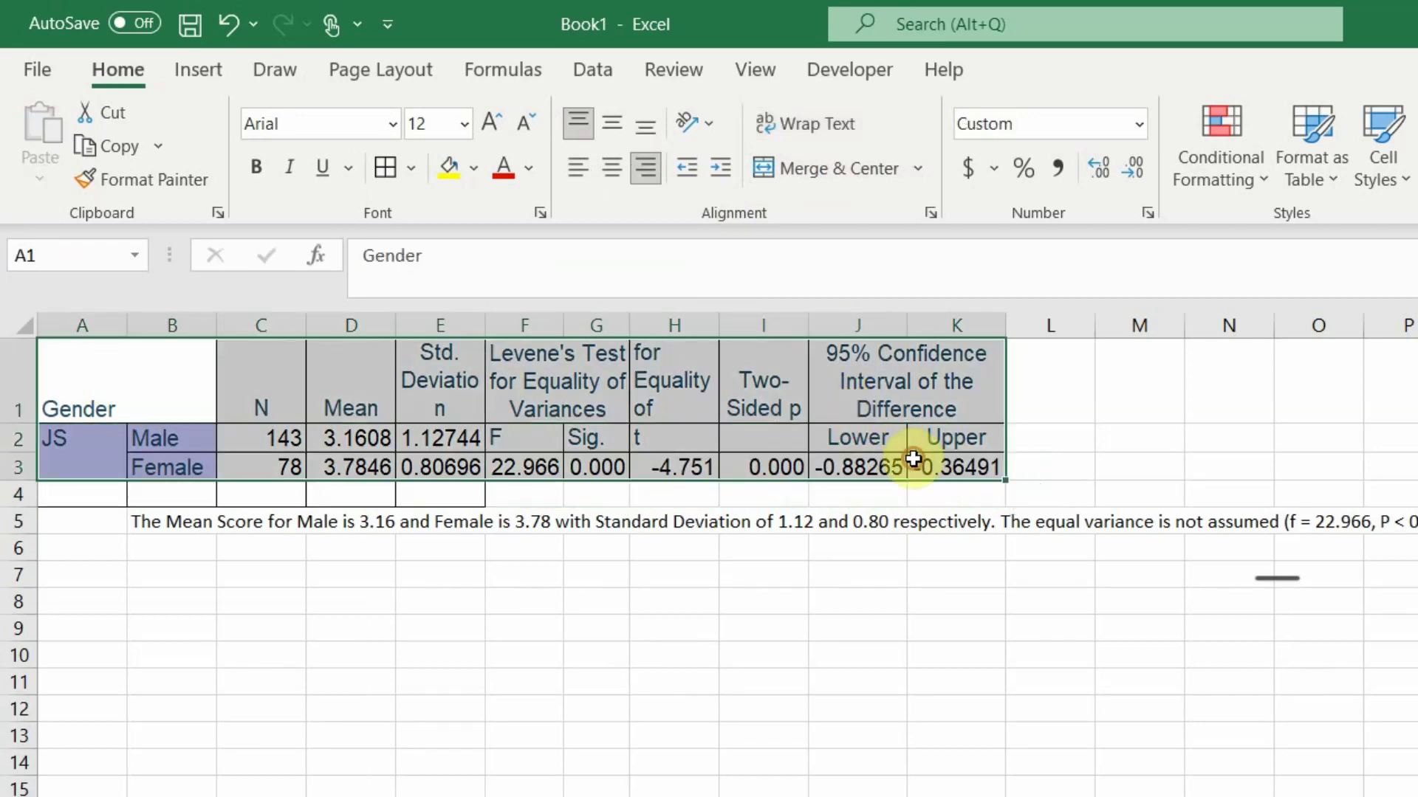
{"action": "left_click", "coordinate": [421, 119]}
{"action": "type", "text": "10"}
{"action": "key", "text": "Return"}
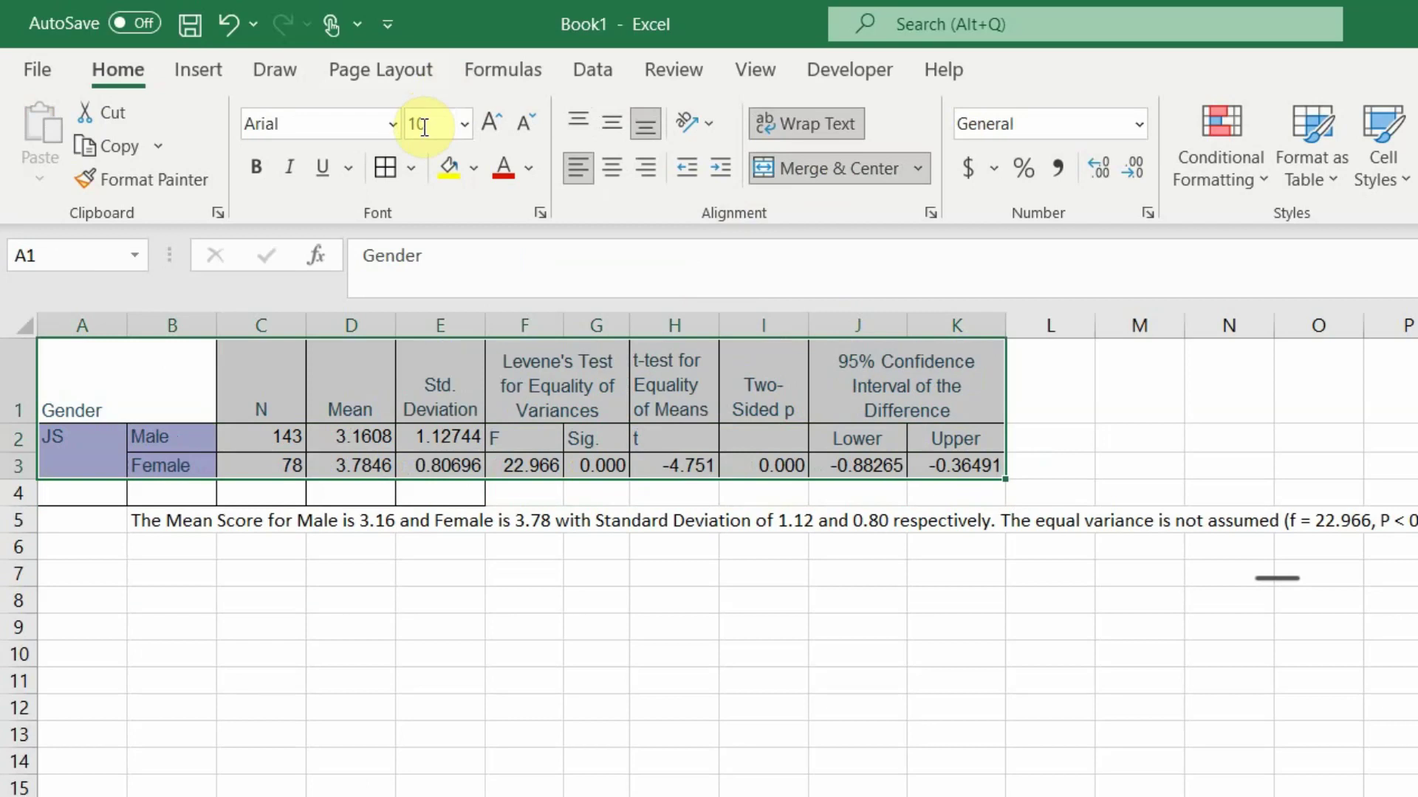
Step: Copy the results table A1:K3 and paste it into the T Test.docx document in Word, a few blank lines below the H1 statement
{"action": "left_click", "coordinate": [140, 392]}
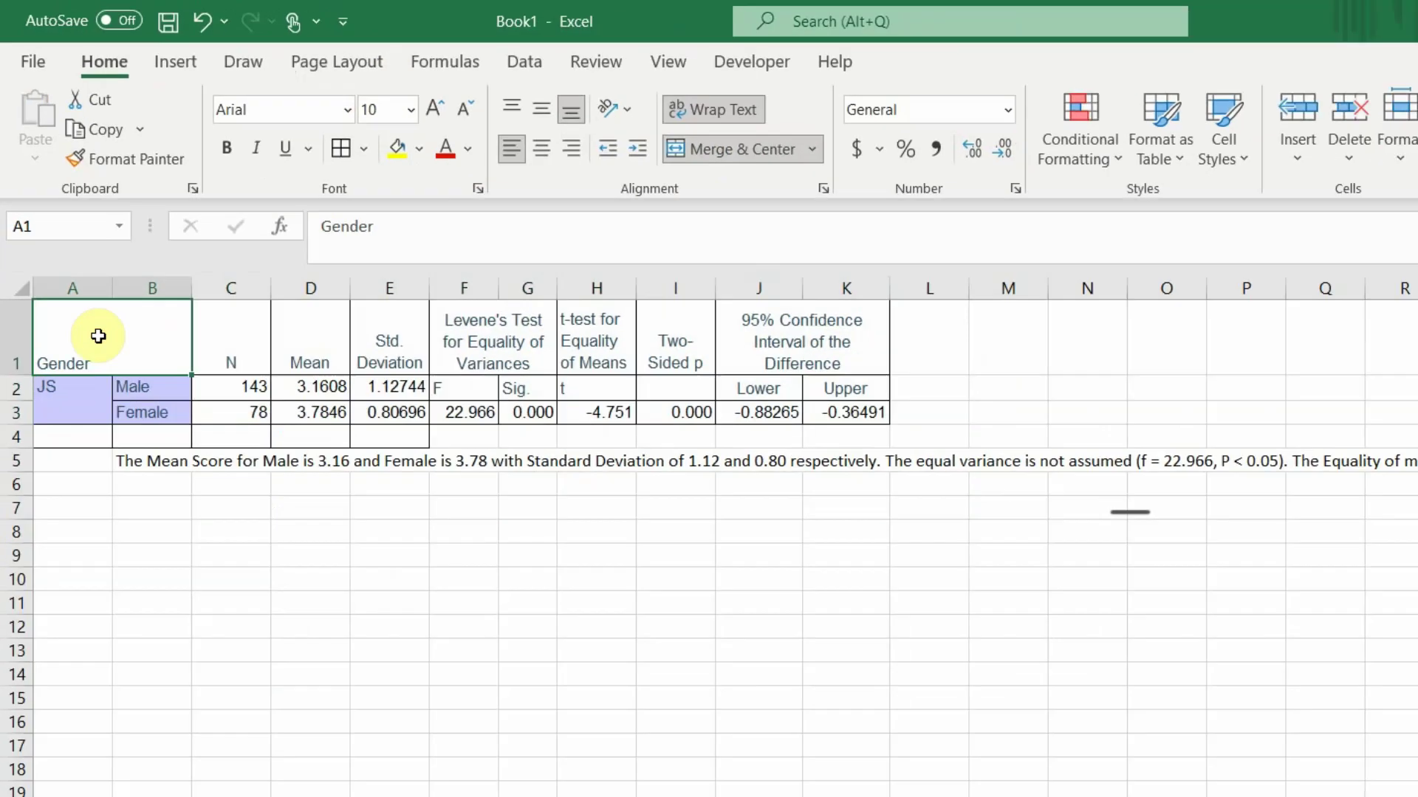
{"action": "key", "text": "ctrl+a"}
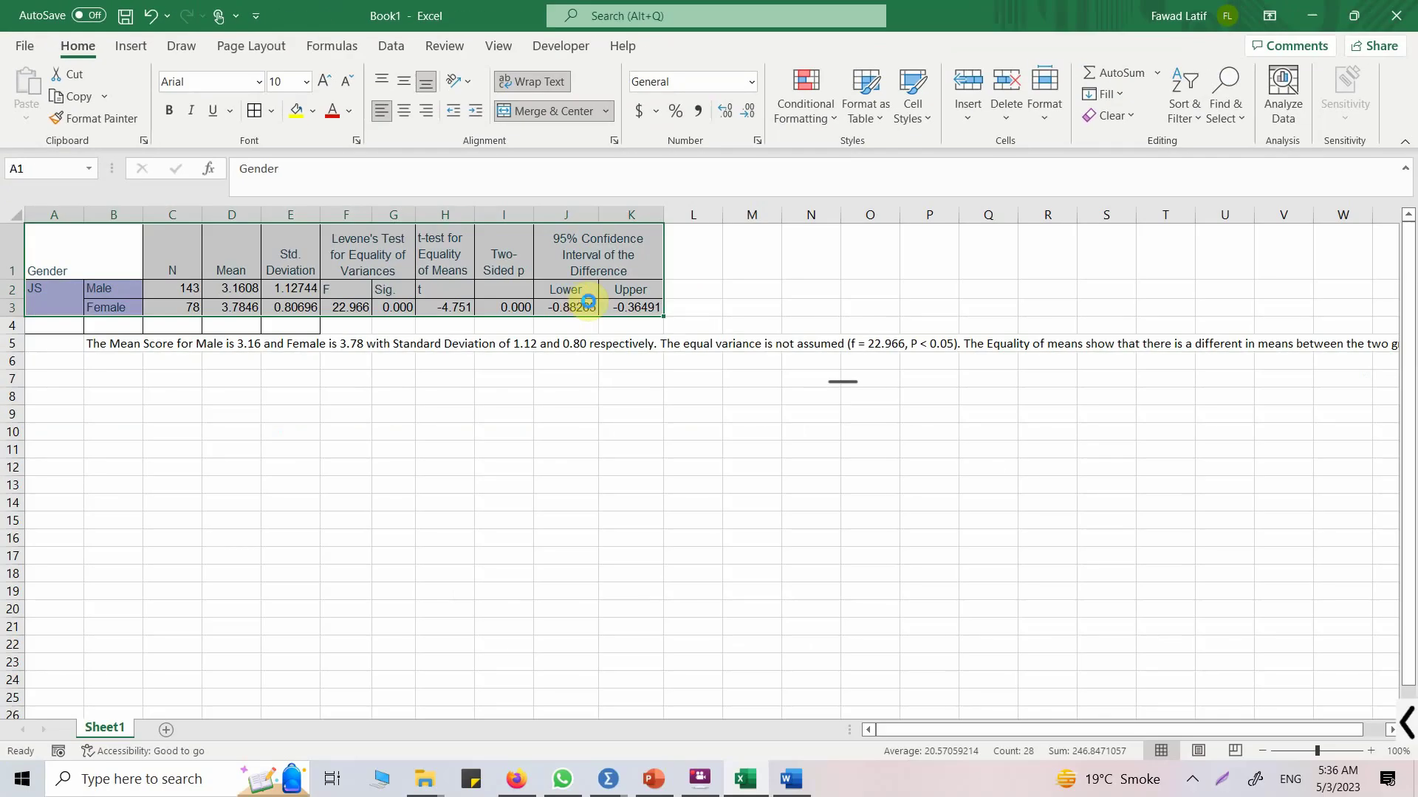
{"action": "left_click", "coordinate": [796, 784]}
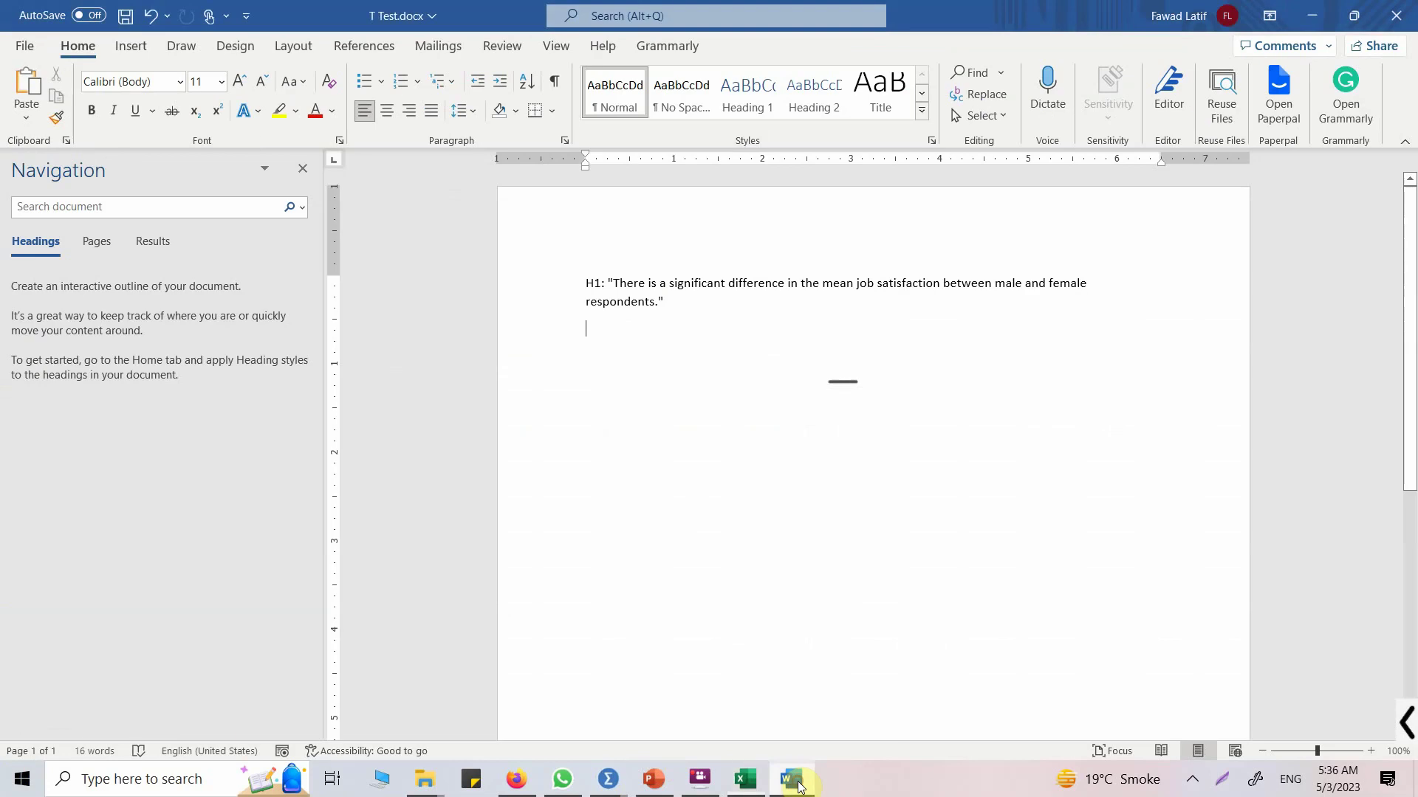
{"action": "key", "text": "Return"}
{"action": "key", "text": "Return"}
{"action": "key", "text": "Return"}
{"action": "key", "text": "Return"}
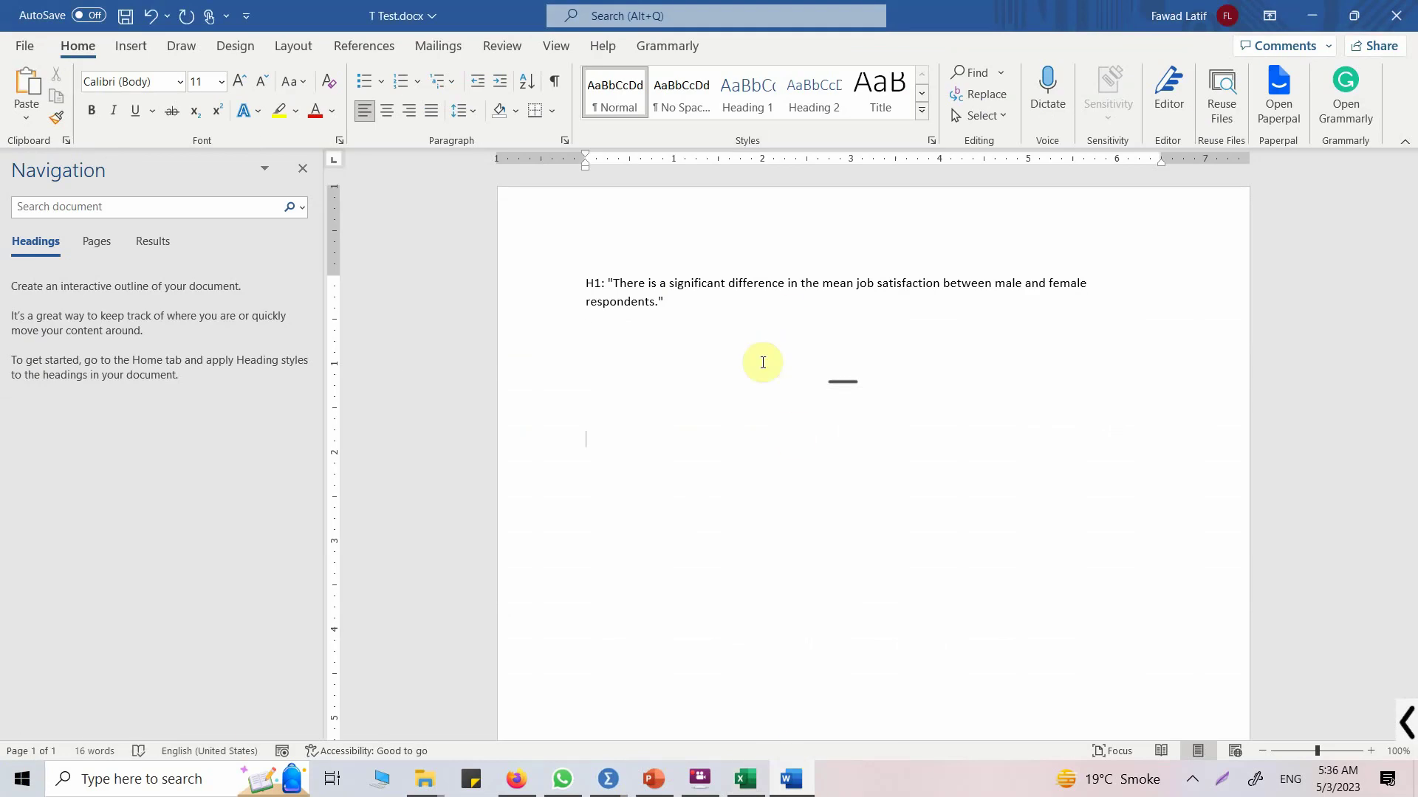
{"action": "key", "text": "ctrl+v"}
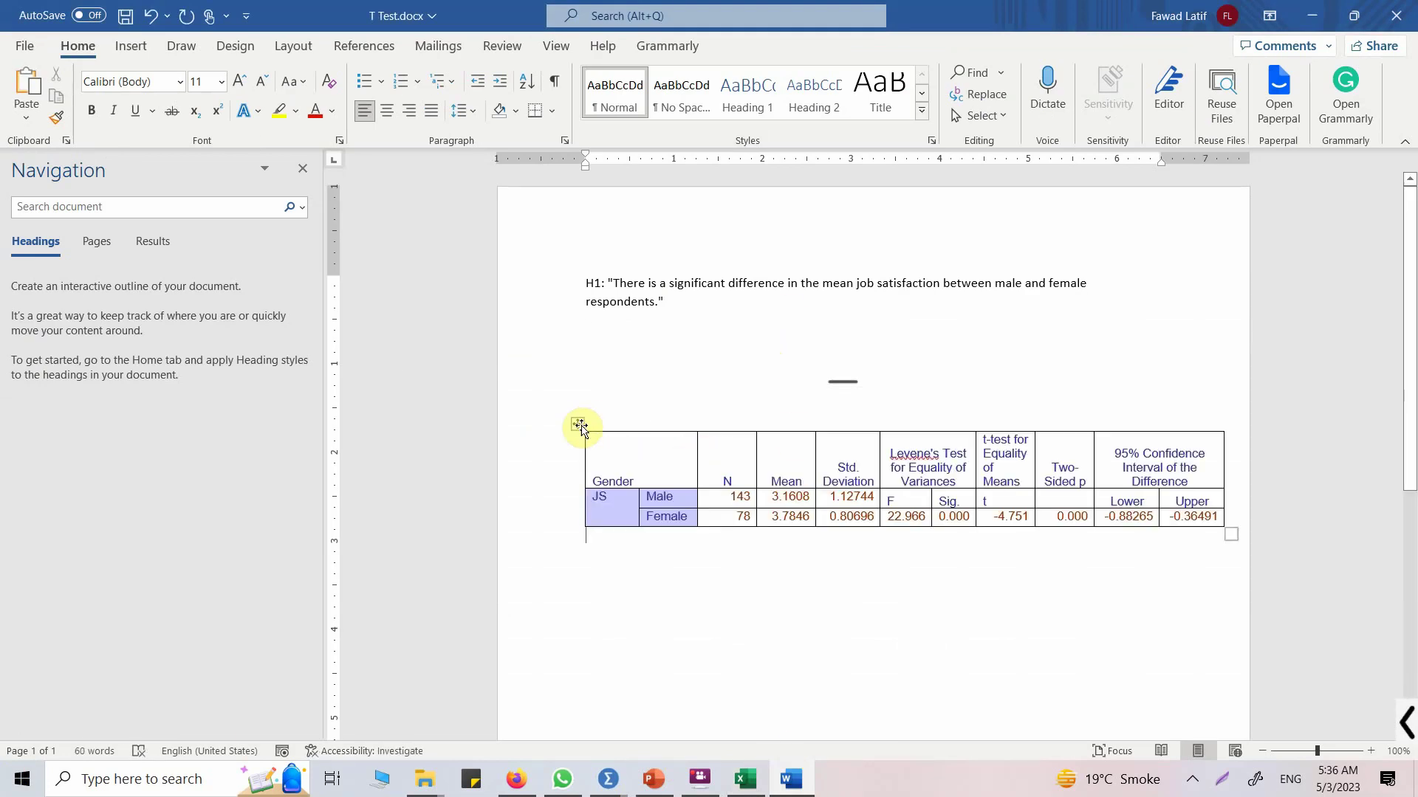
Step: Apply the plain grid table style to the whole pasted results table
{"action": "left_click", "coordinate": [578, 424]}
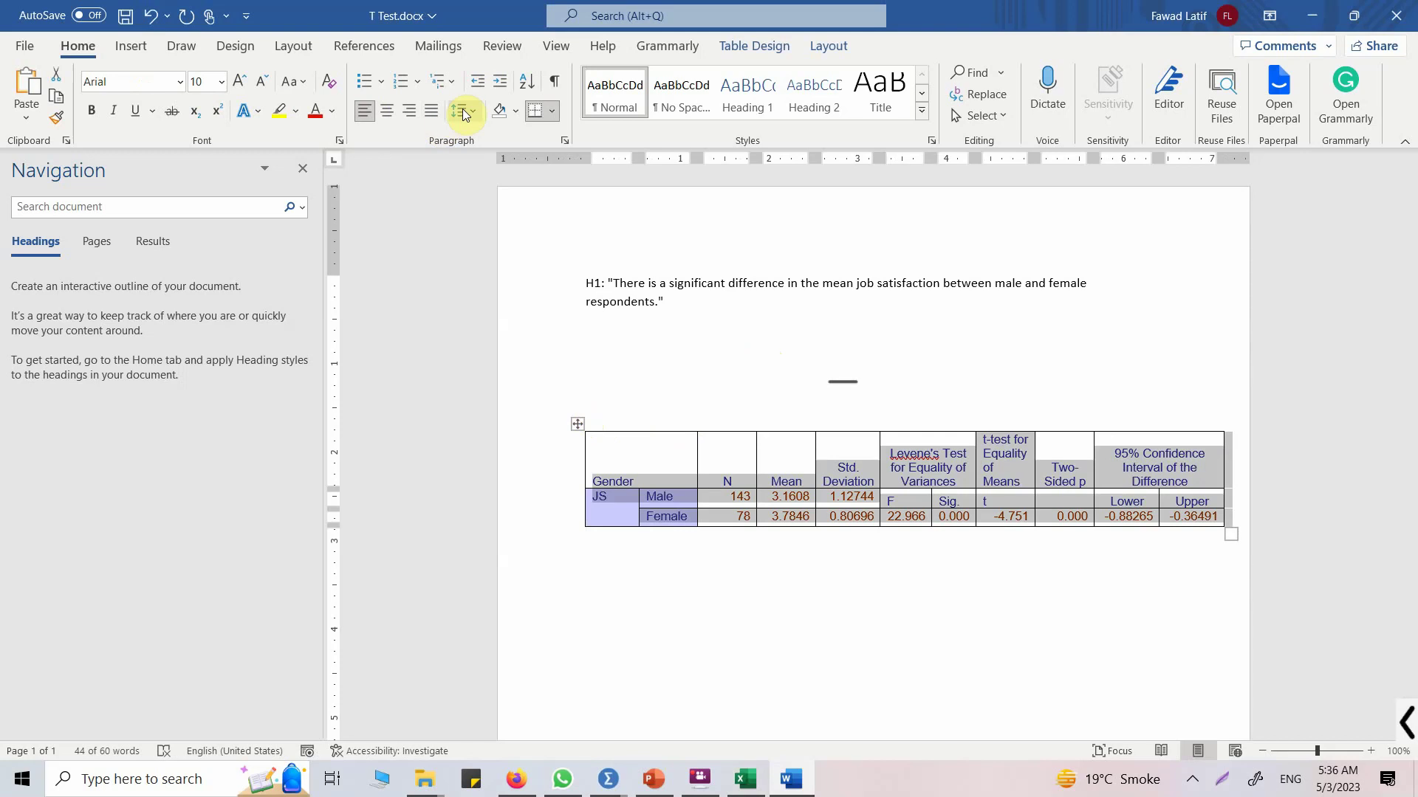
{"action": "left_click", "coordinate": [753, 46]}
{"action": "left_click", "coordinate": [247, 90]}
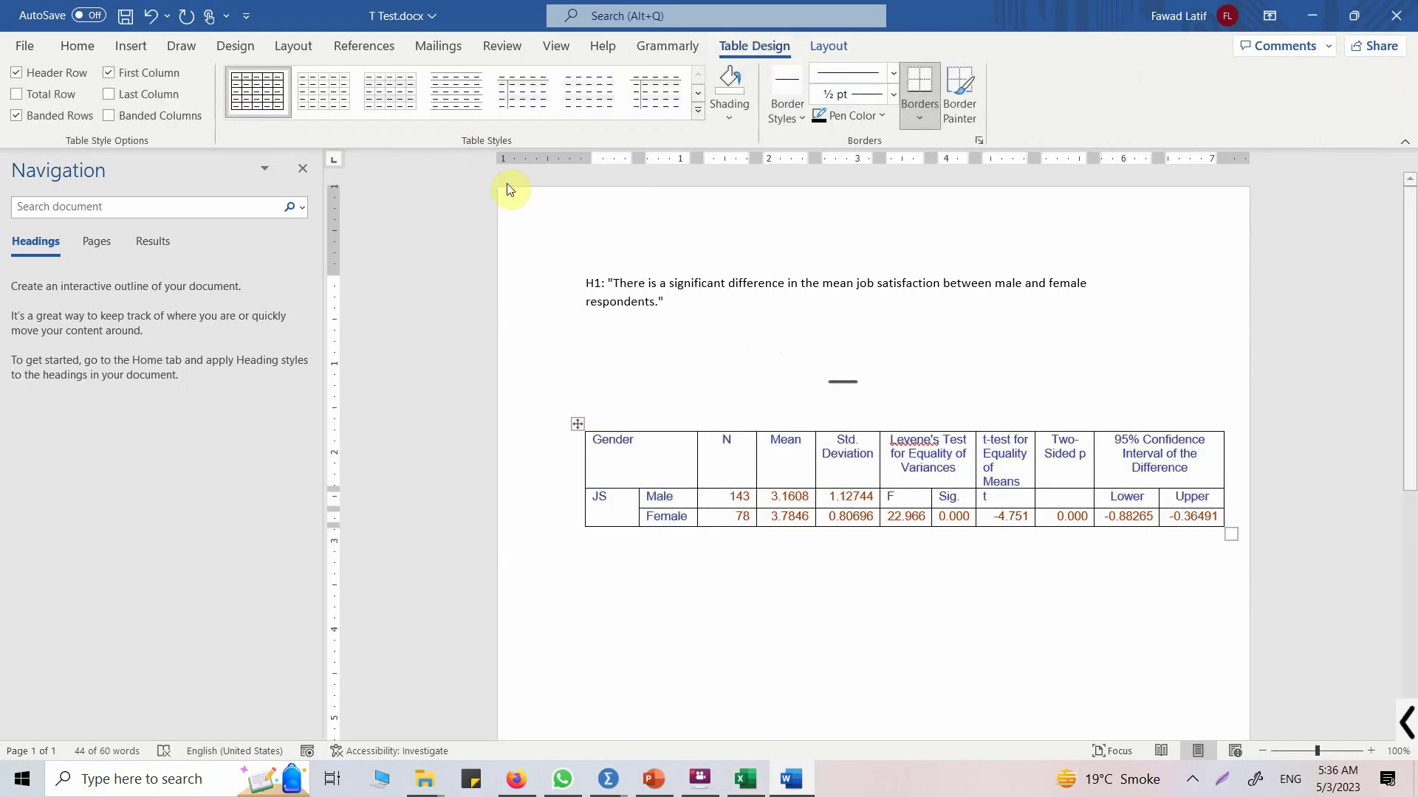
Step: Change the font colour of the whole results table to black
{"action": "left_click", "coordinate": [75, 43]}
{"action": "left_click", "coordinate": [332, 111]}
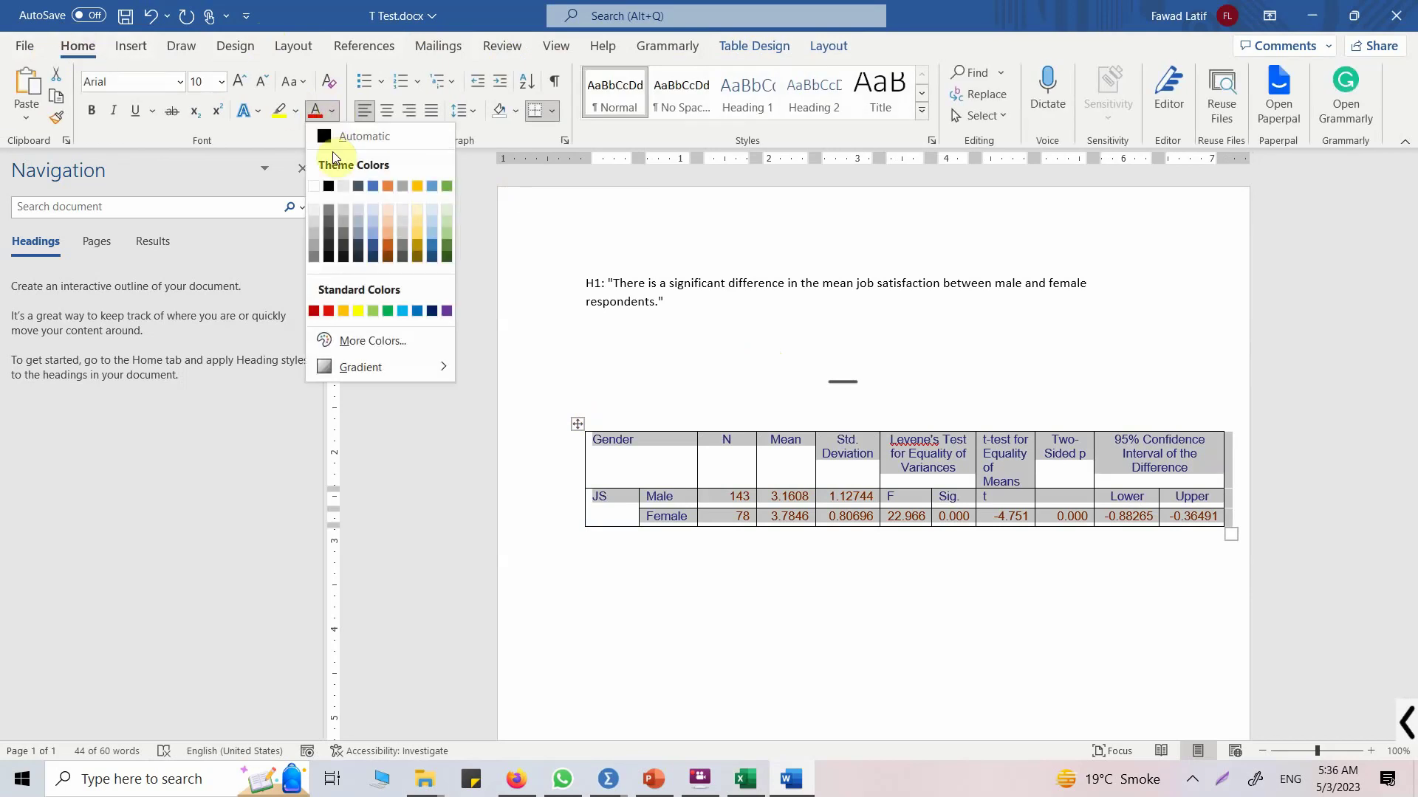
{"action": "left_click", "coordinate": [332, 186]}
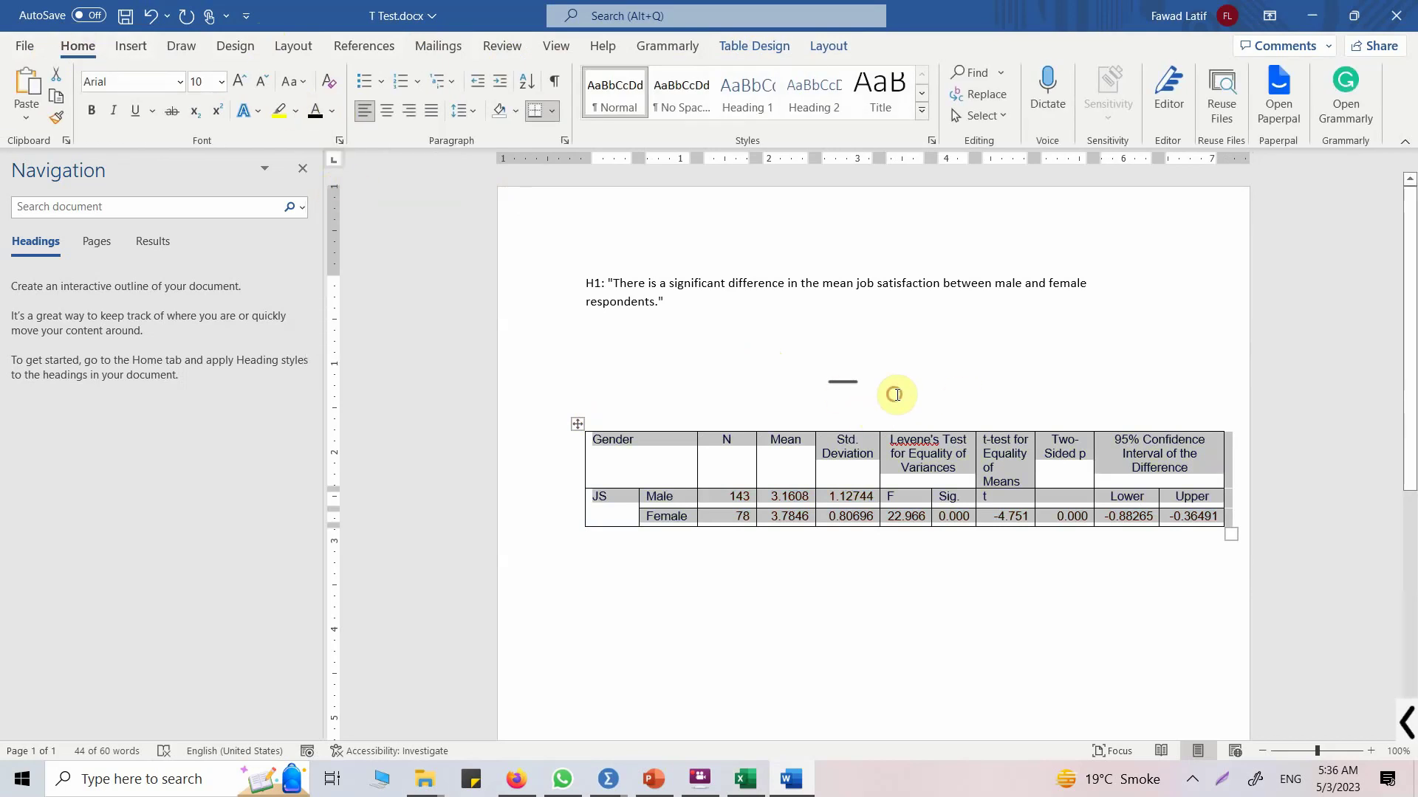
{"action": "left_click", "coordinate": [894, 394]}
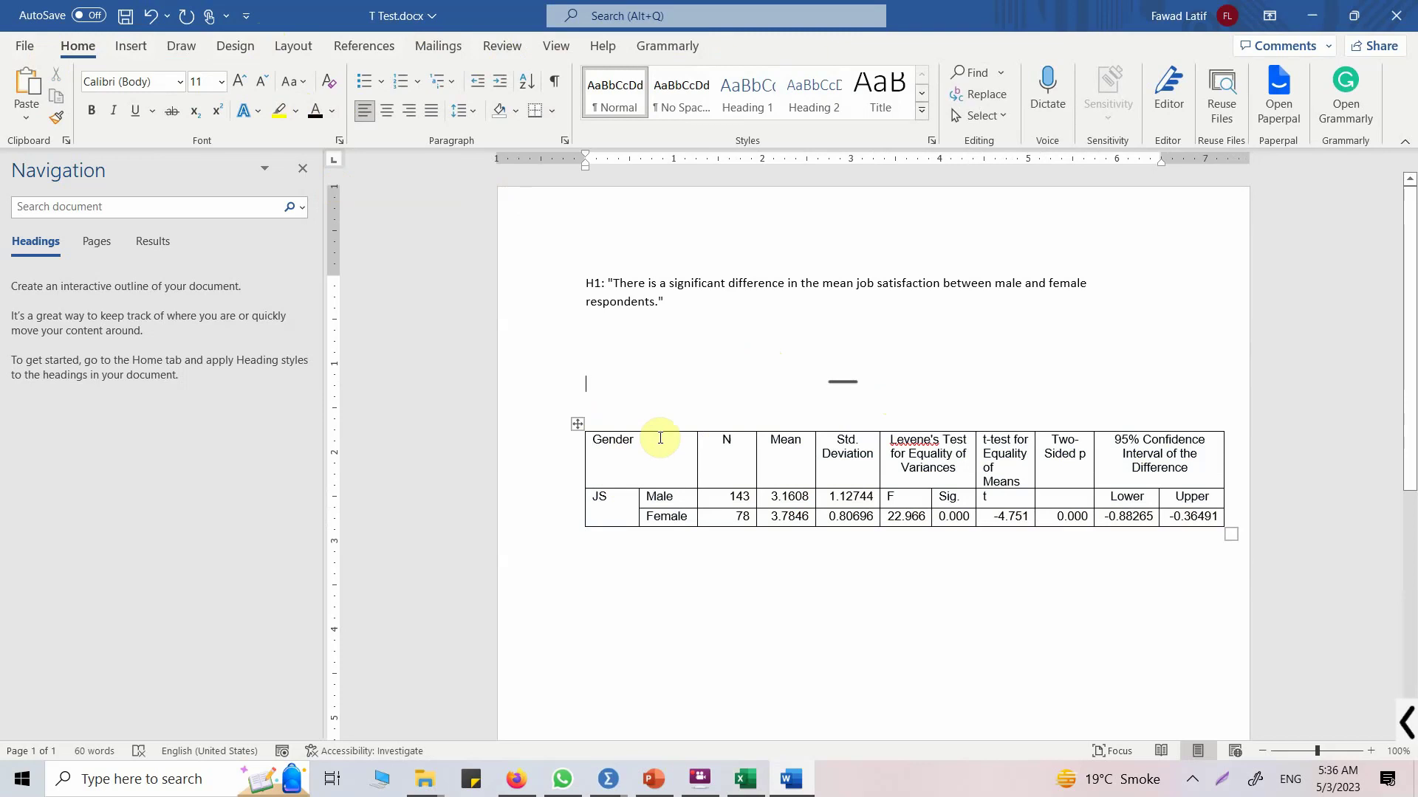
Step: Copy the Word table and send it to ChatGPT in Firefox, beneath the prompt "Can you interpret the following Independent Samples T Test results"
{"action": "left_click", "coordinate": [577, 424]}
{"action": "key", "text": "ctrl+c"}
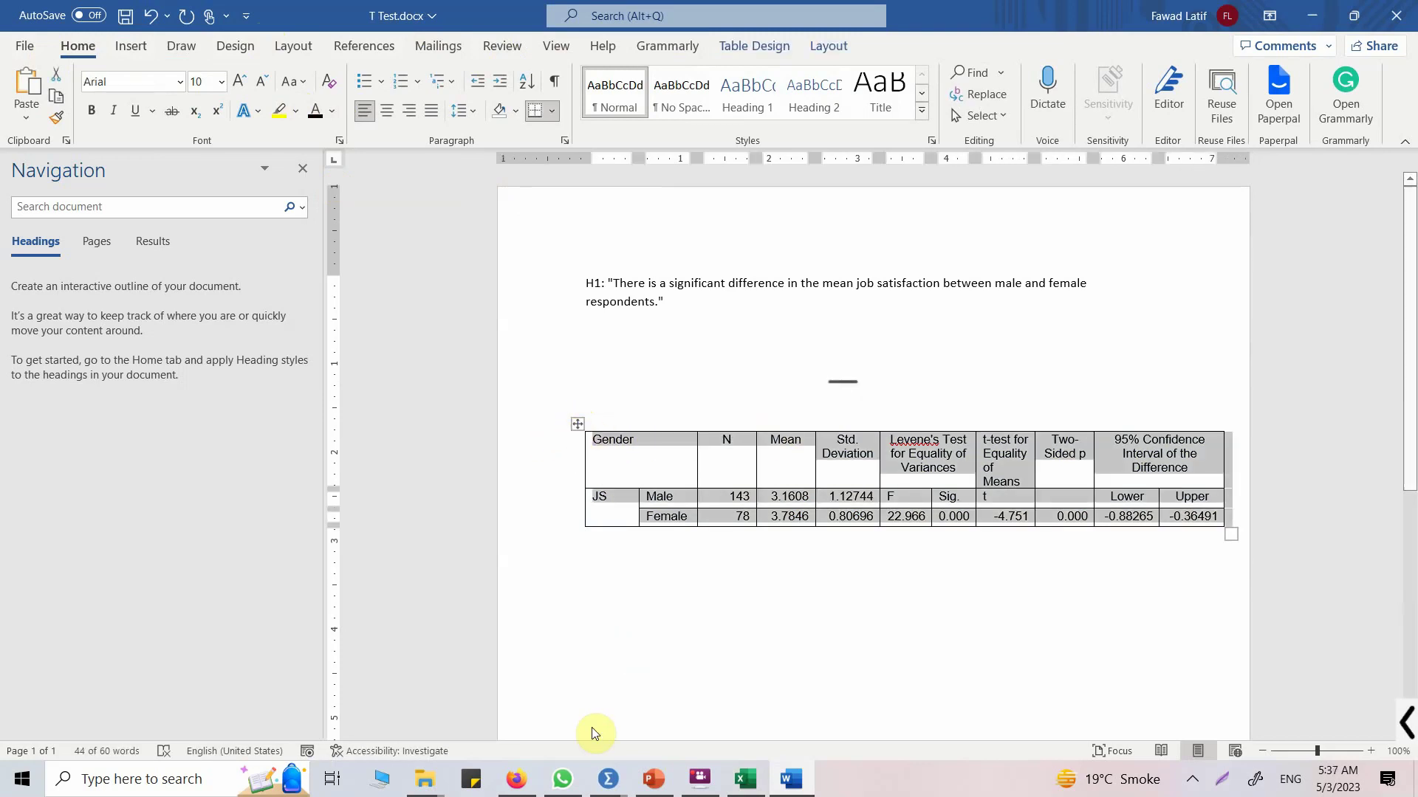
{"action": "left_click", "coordinate": [745, 779]}
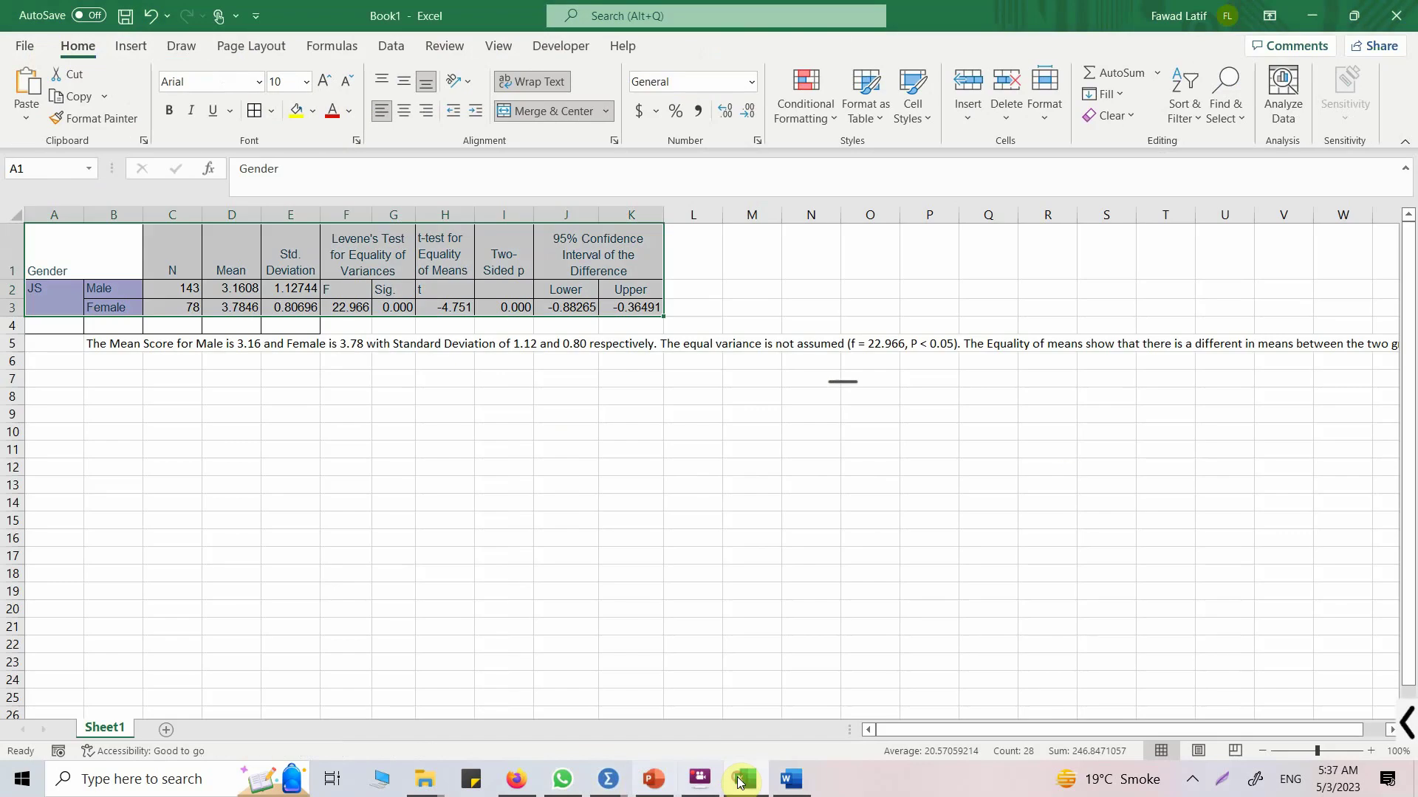
{"action": "left_click", "coordinate": [520, 779]}
{"action": "left_click", "coordinate": [561, 697]}
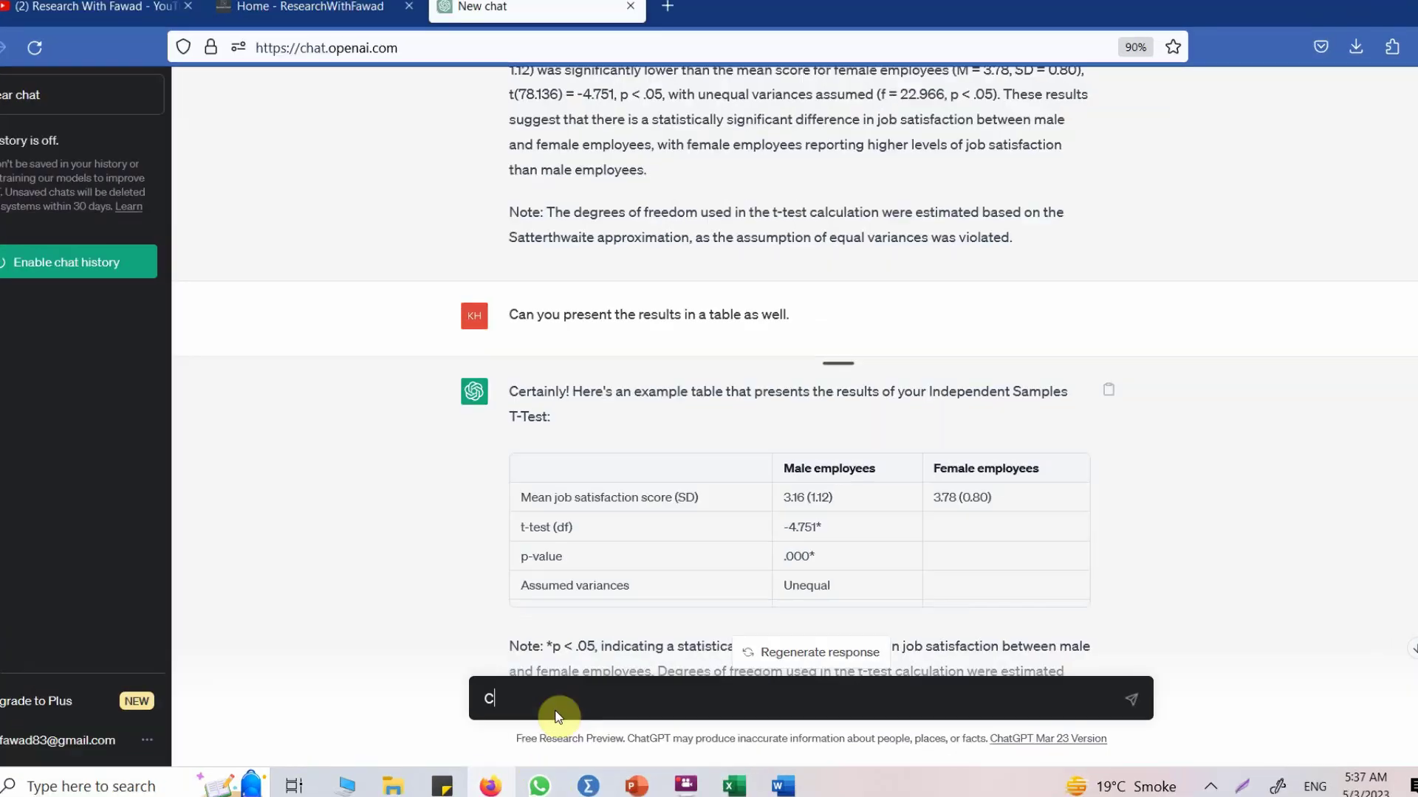
{"action": "type", "text": "Can you interp"}
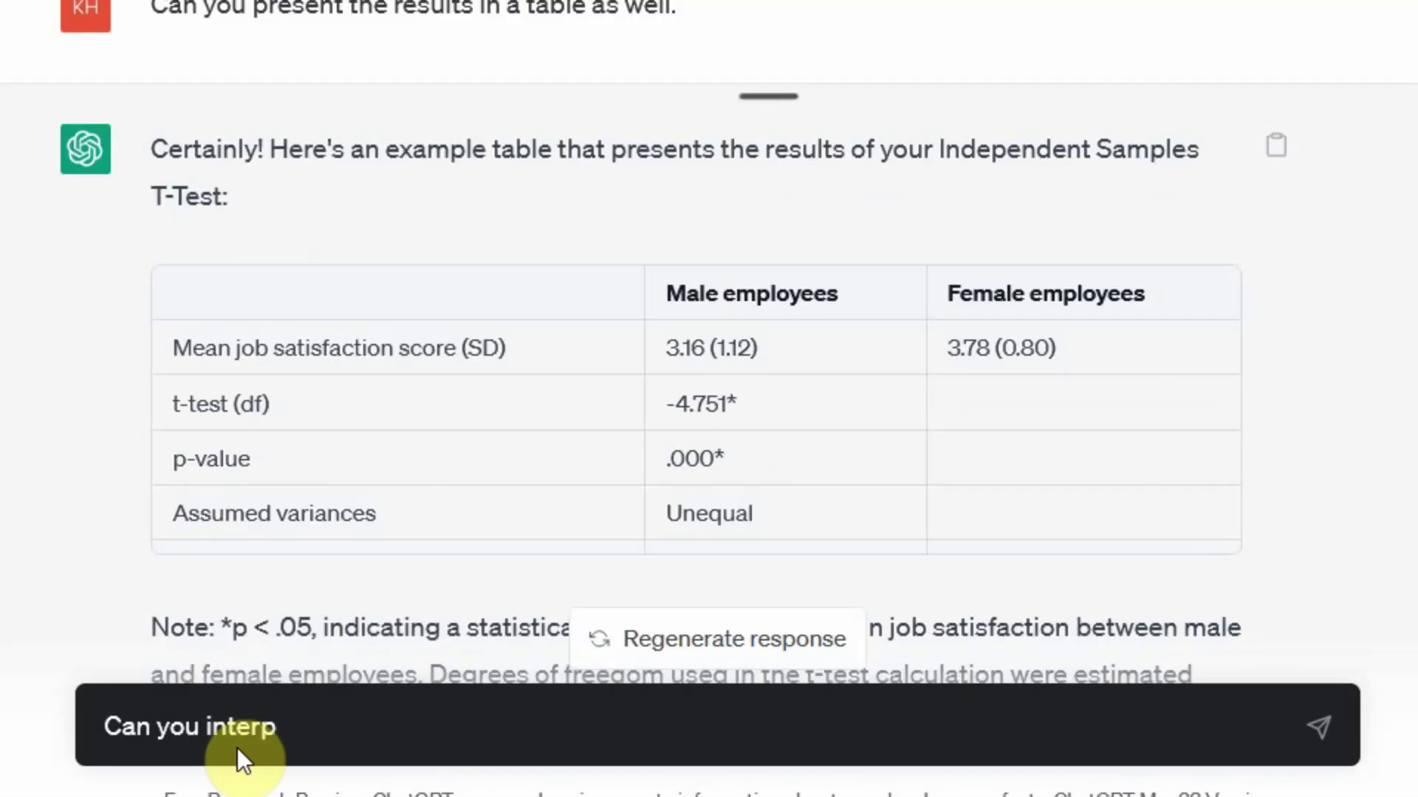
{"action": "type", "text": "ret the following l"}
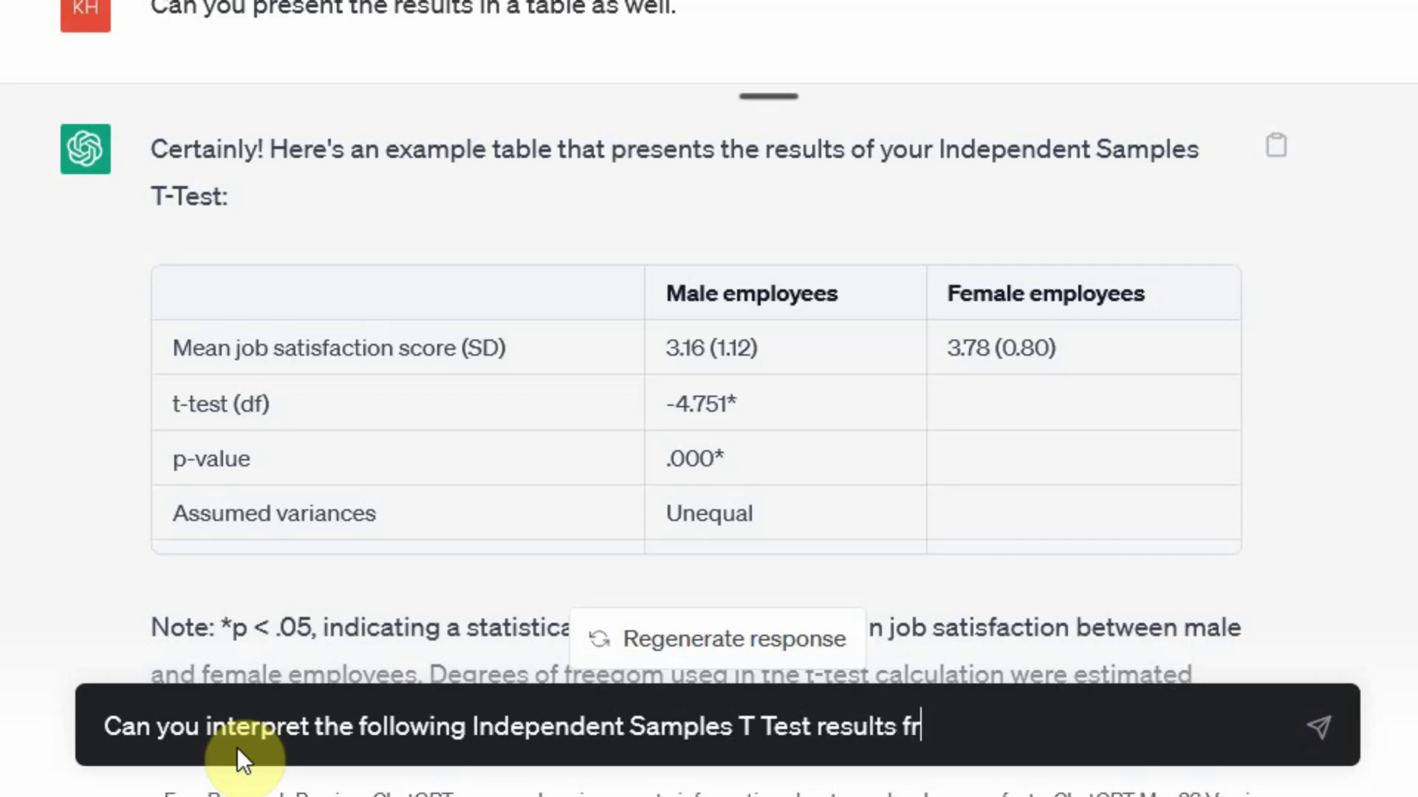
{"action": "key", "text": "shift+Return"}
{"action": "key", "text": "shift+Return"}
{"action": "key", "text": "ctrl+v"}
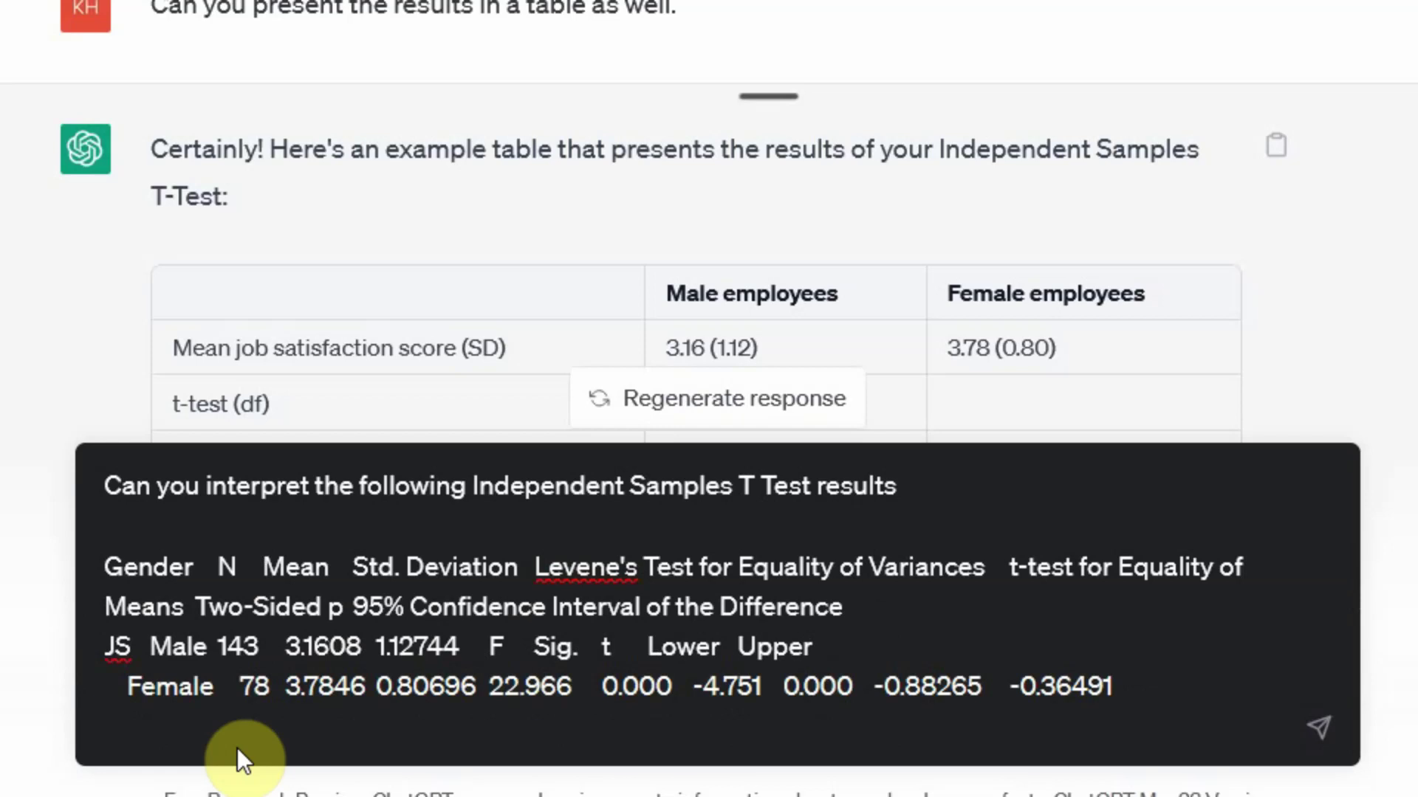
{"action": "key", "text": "Return"}
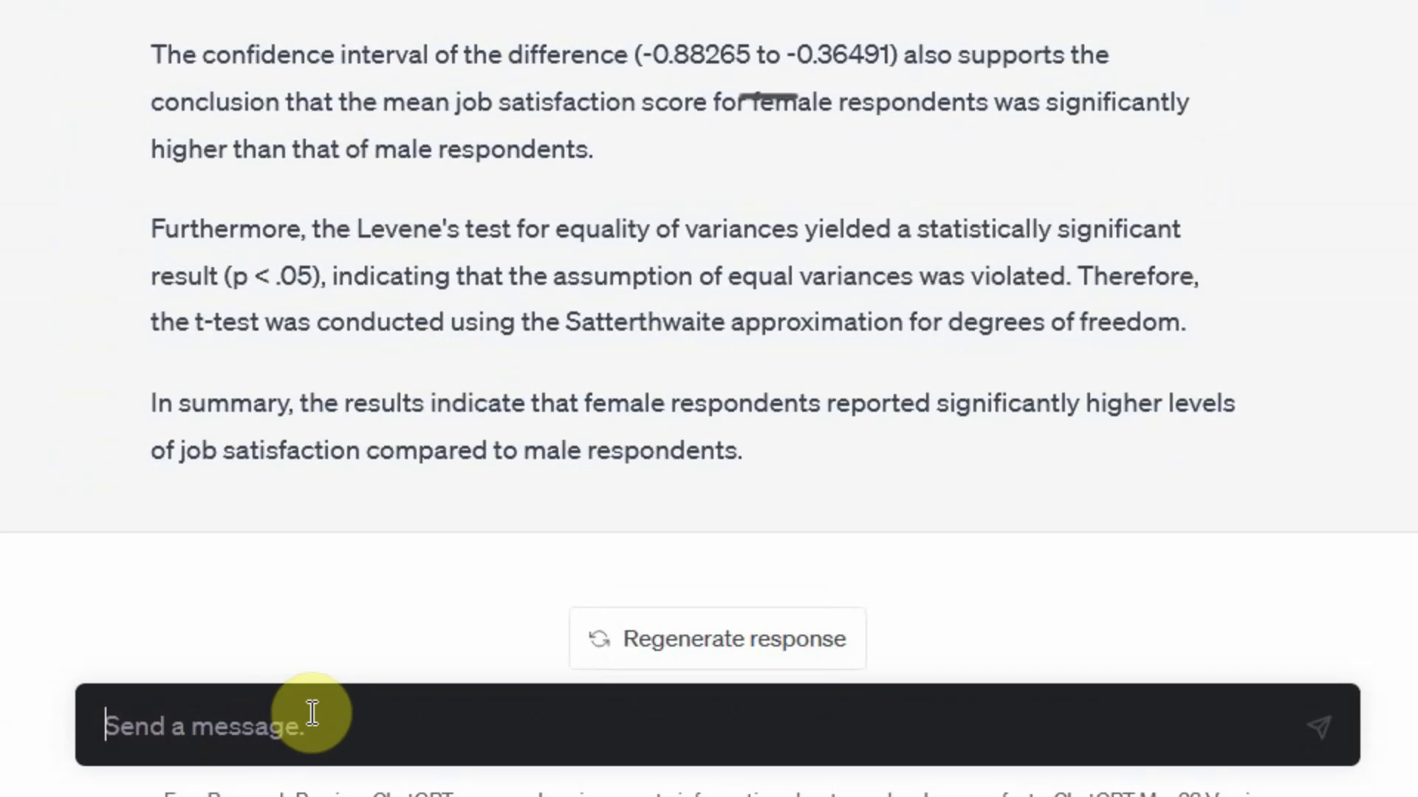
Step: Send ChatGPT the follow-up prompt "Can you interpret and report it in APA Style, please"
{"action": "type", "text": "Can you interp"}
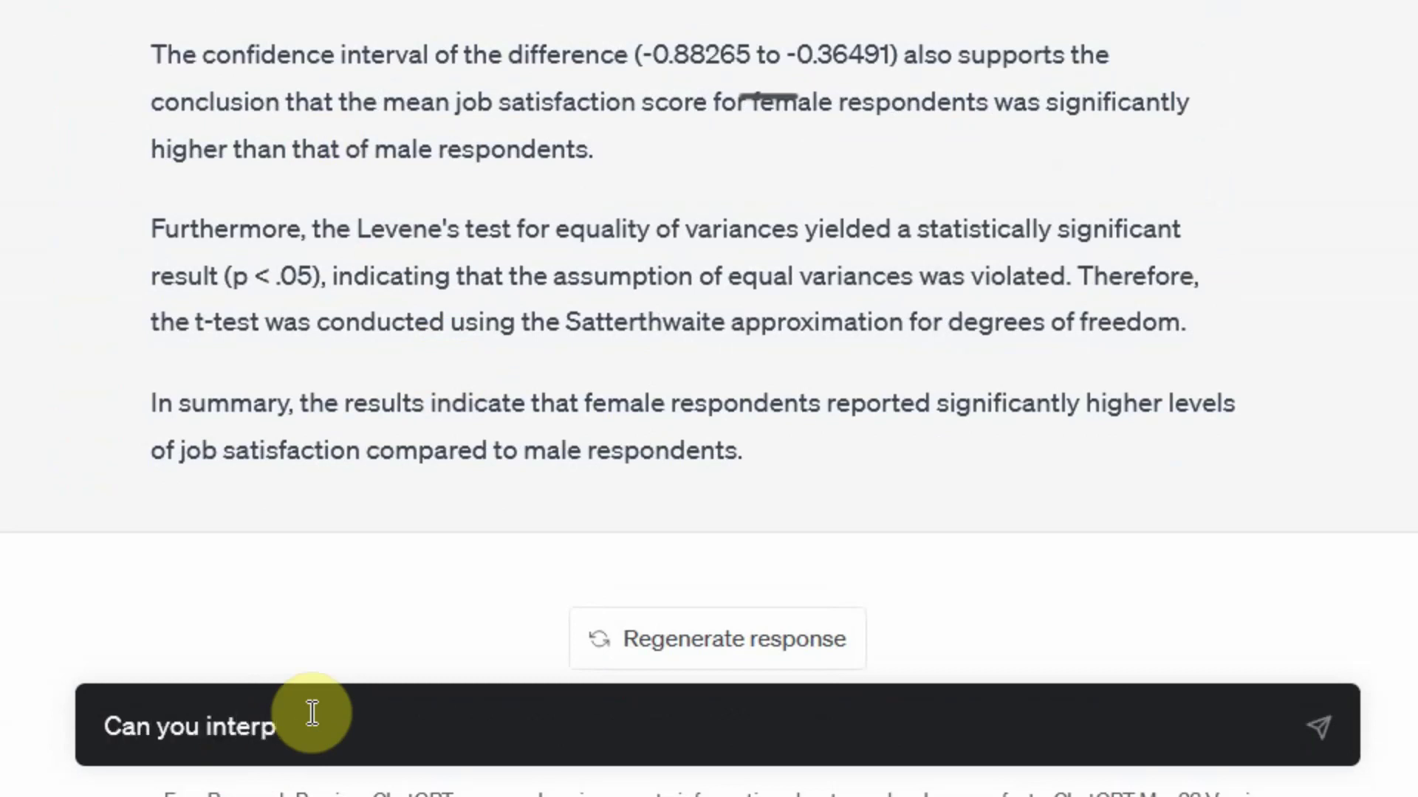
{"action": "type", "text": "rent and report it in APA St"}
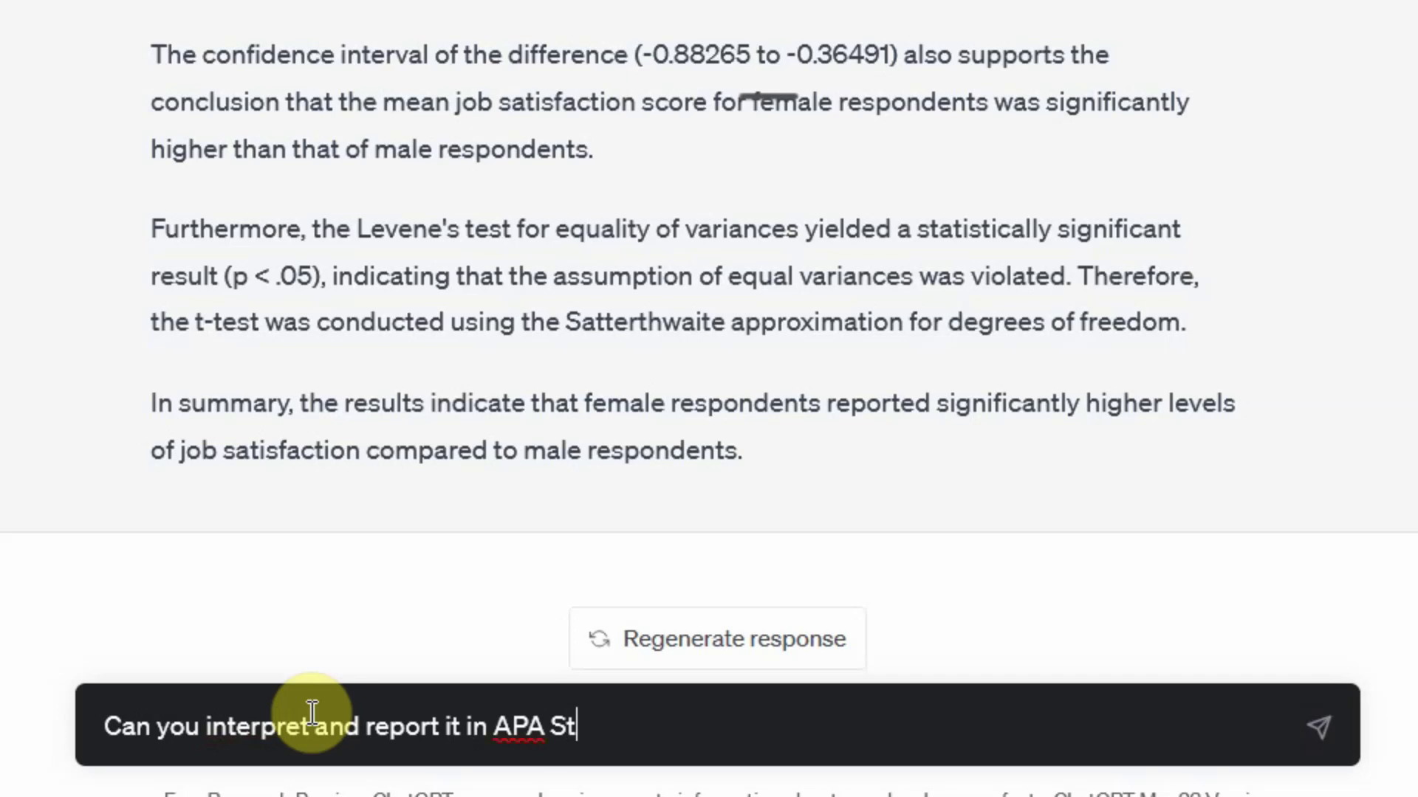
{"action": "type", "text": "ase"}
{"action": "key", "text": "Return"}
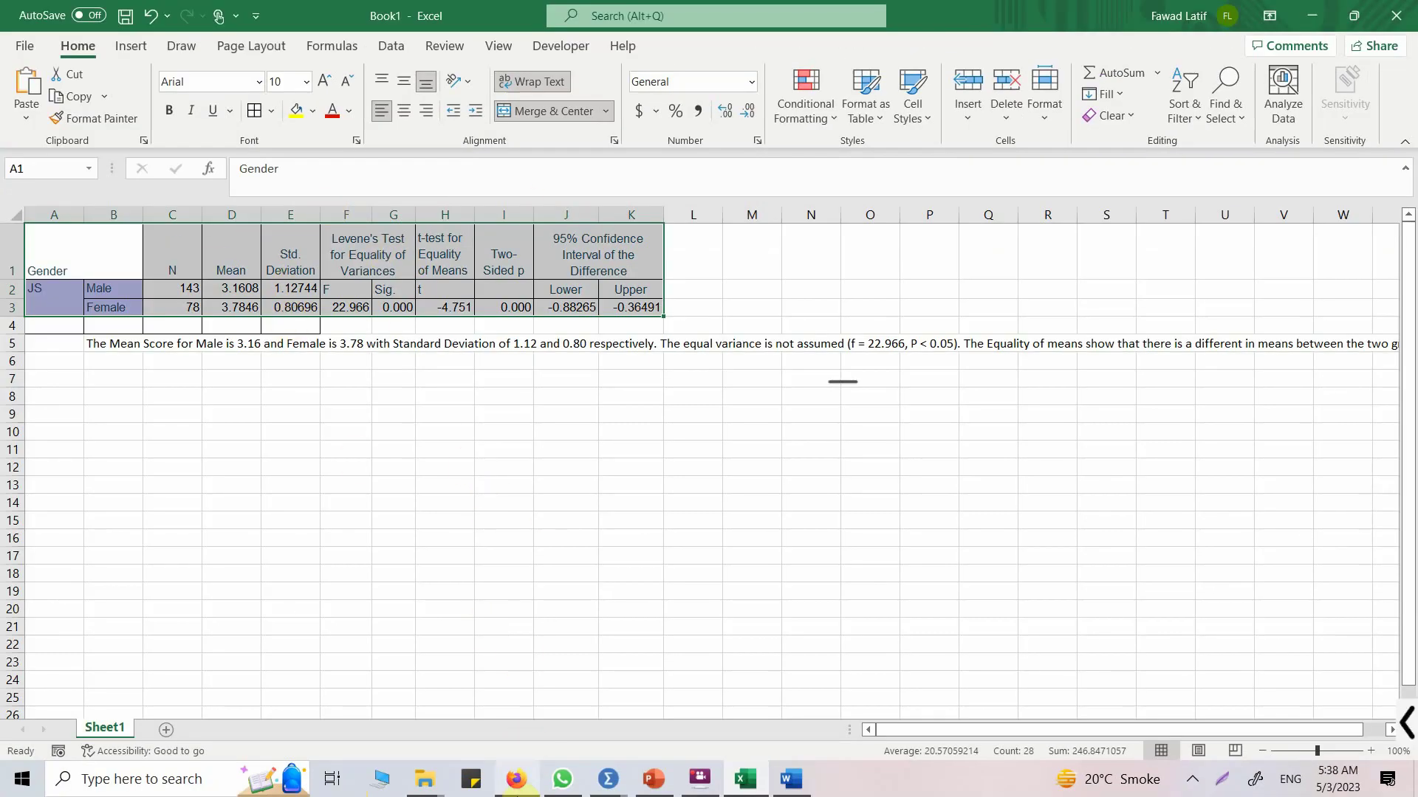
Step: Return to ChatGPT in Firefox and highlight the APA-style interpretation paragraph to review it
{"action": "left_click", "coordinate": [514, 782]}
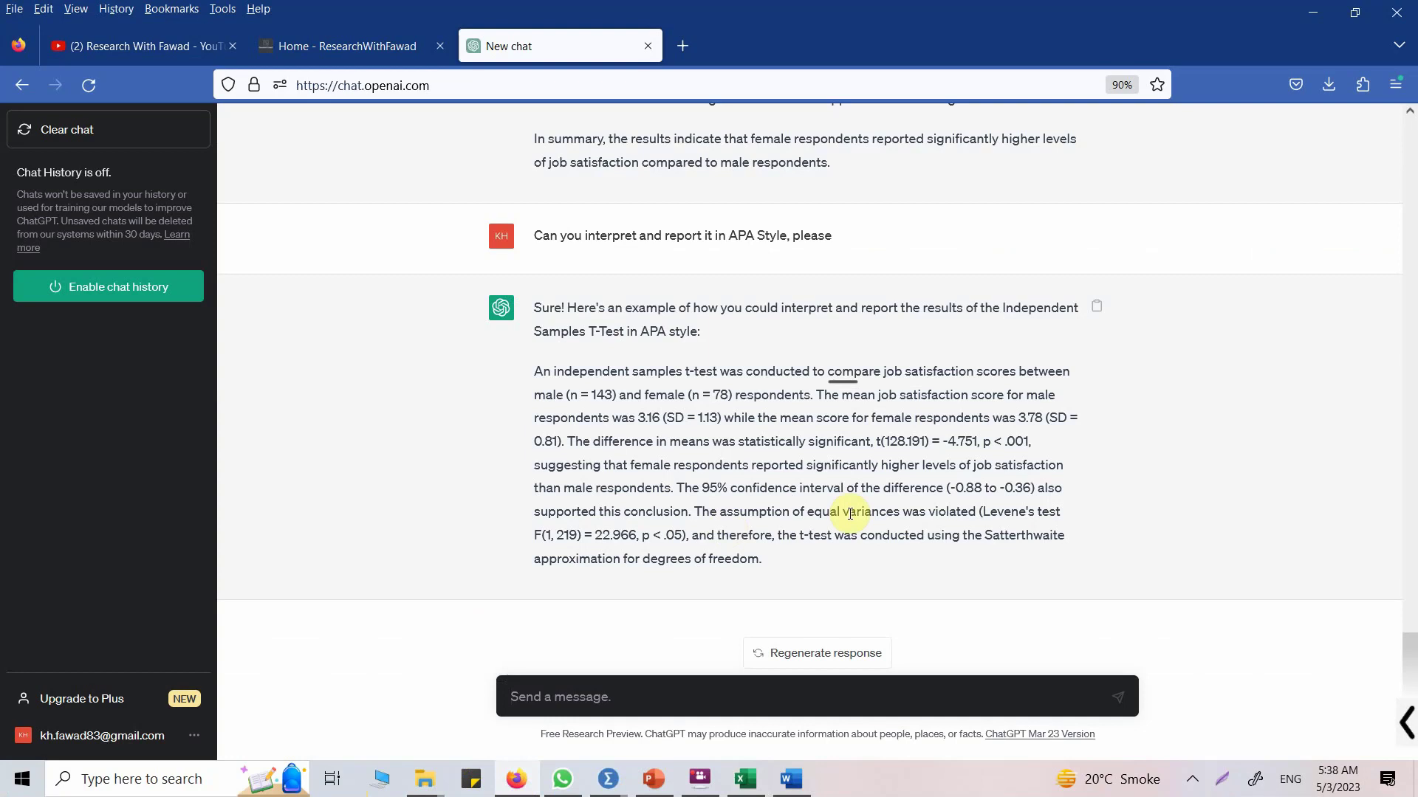
{"action": "left_click_drag", "start_coordinate": [789, 557], "coordinate": [529, 371]}
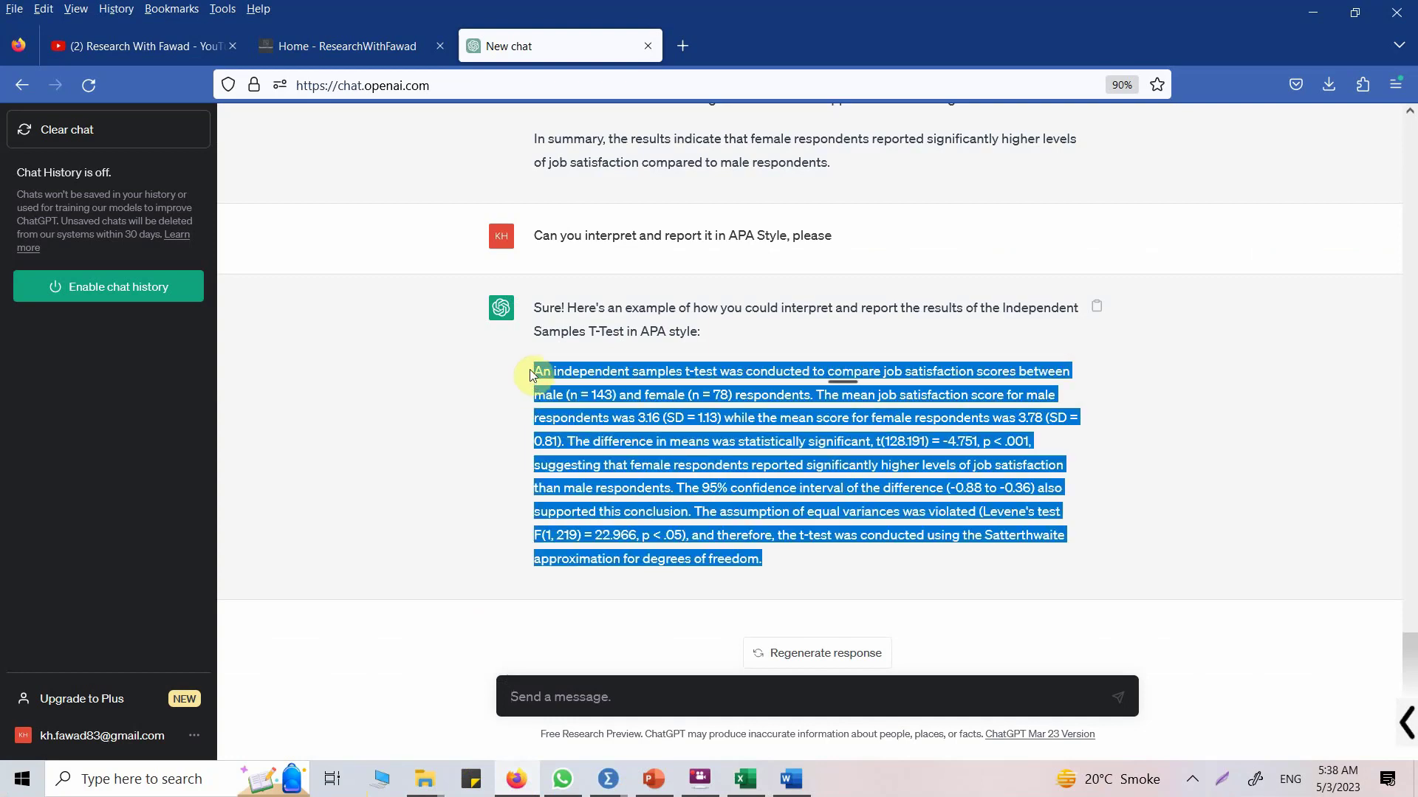
{"action": "left_click", "coordinate": [443, 441]}
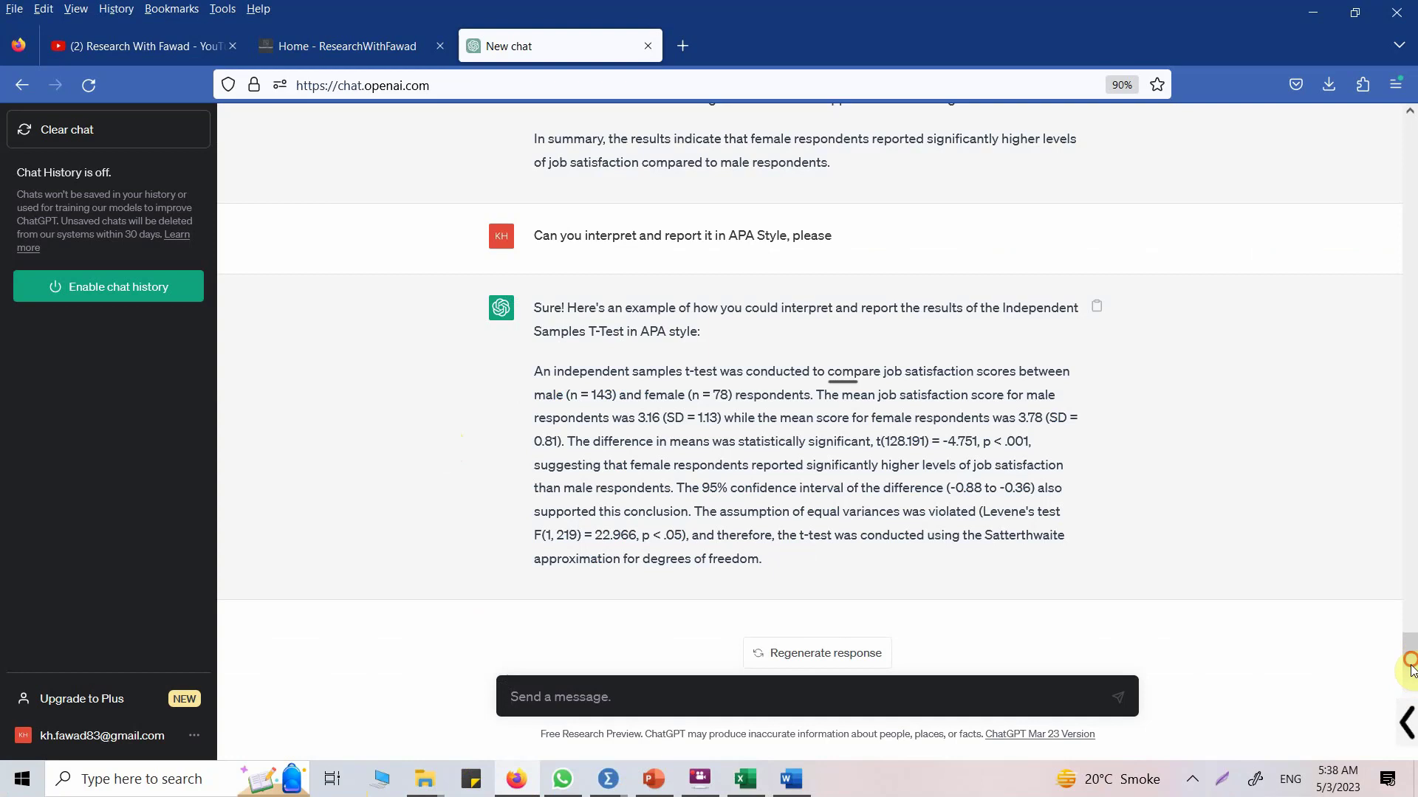